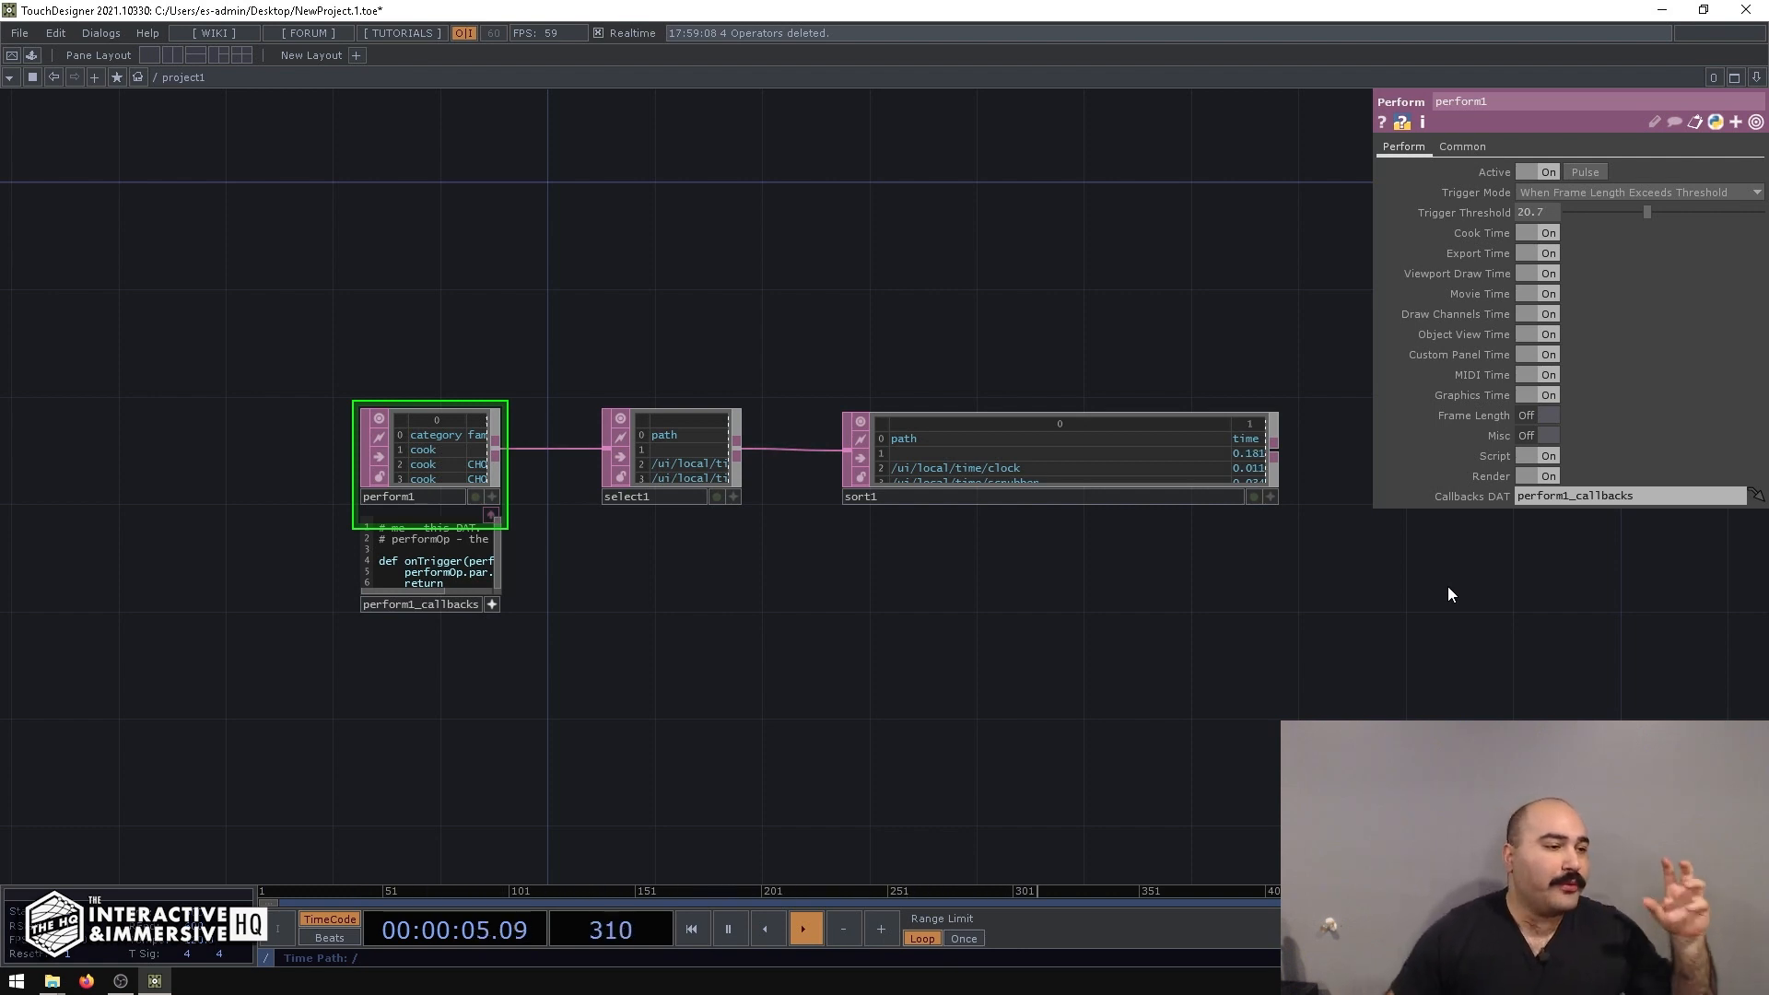
Examine the per-operator cook data in the perform1 table and the operators connected to it.
scroll(359, 384, "up", 3)
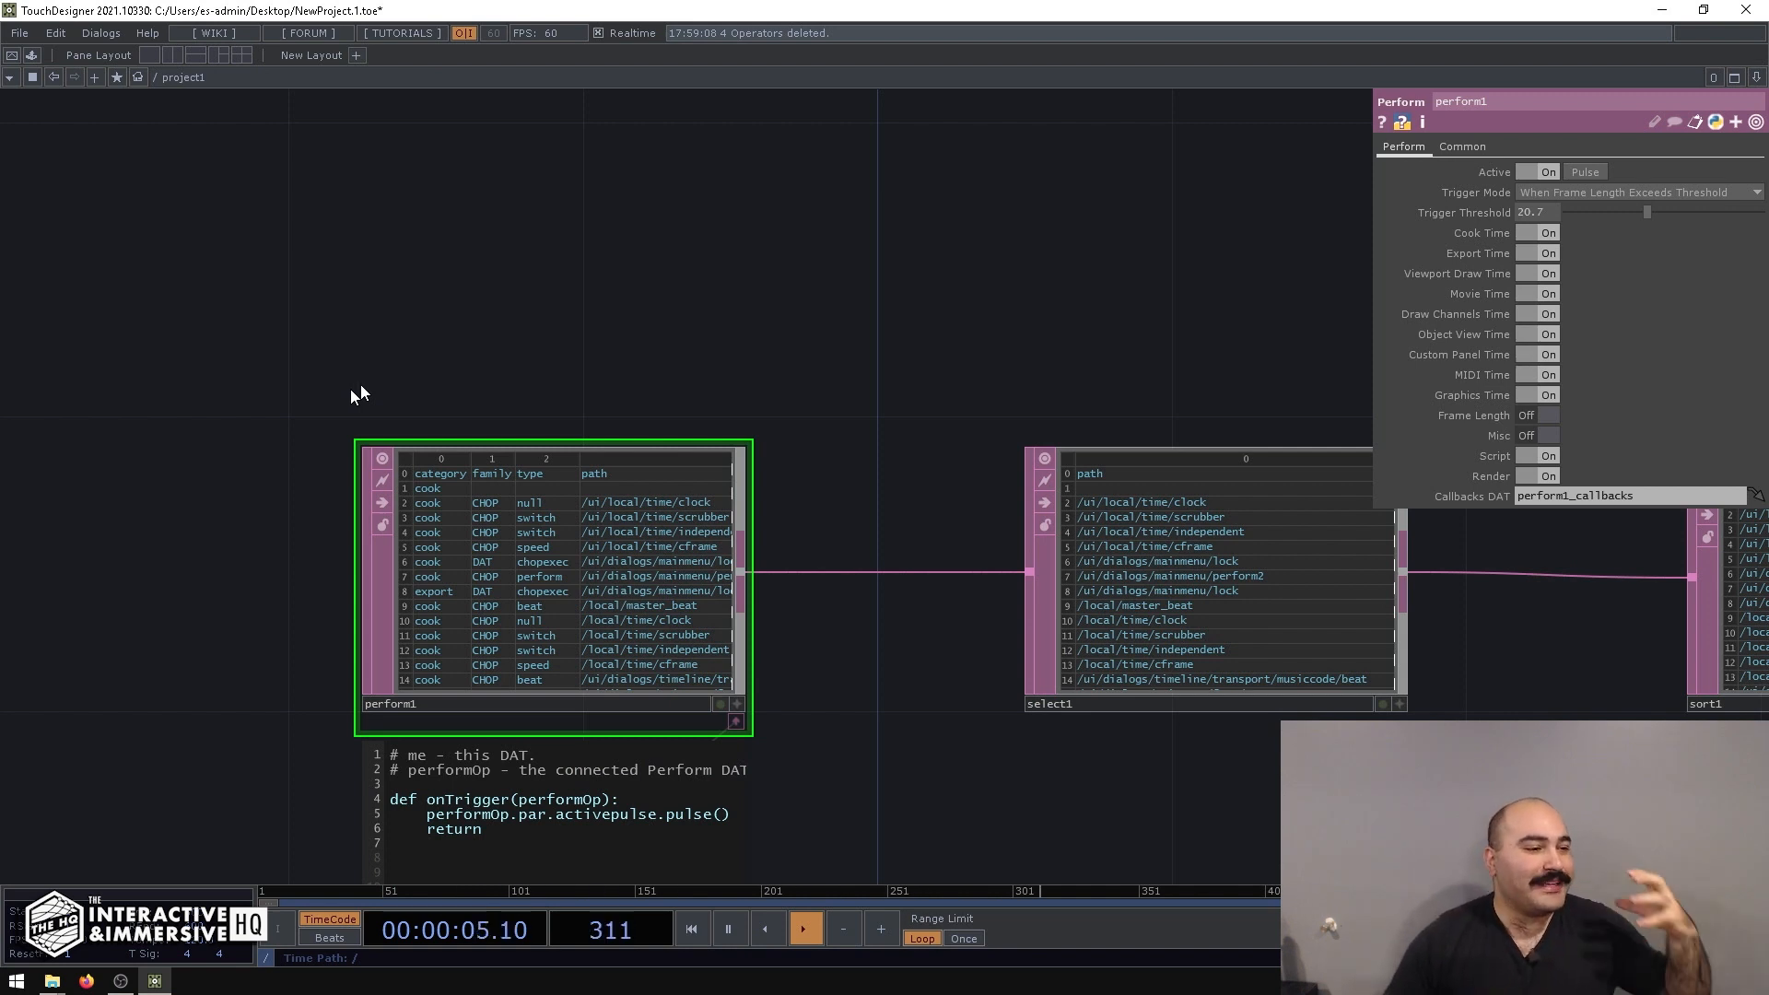
scroll(620, 426, "up", 2)
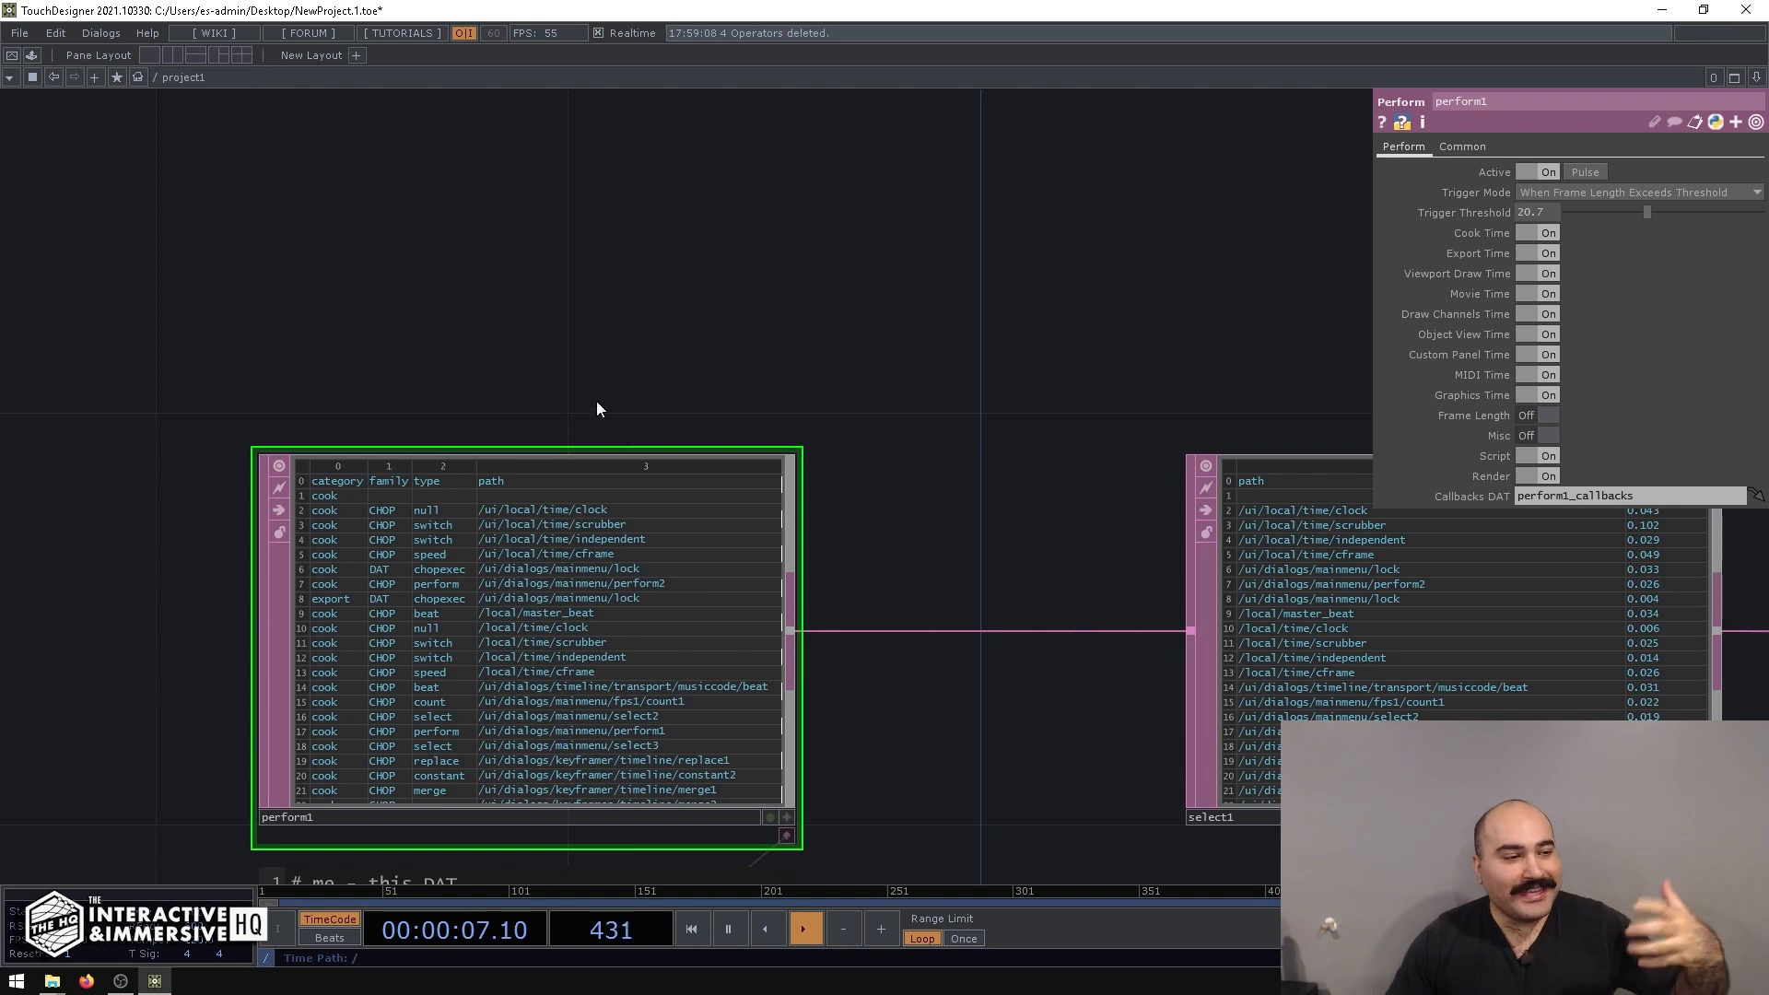
left_click_drag(595, 400, 772, 384)
scroll(728, 401, "up", 5)
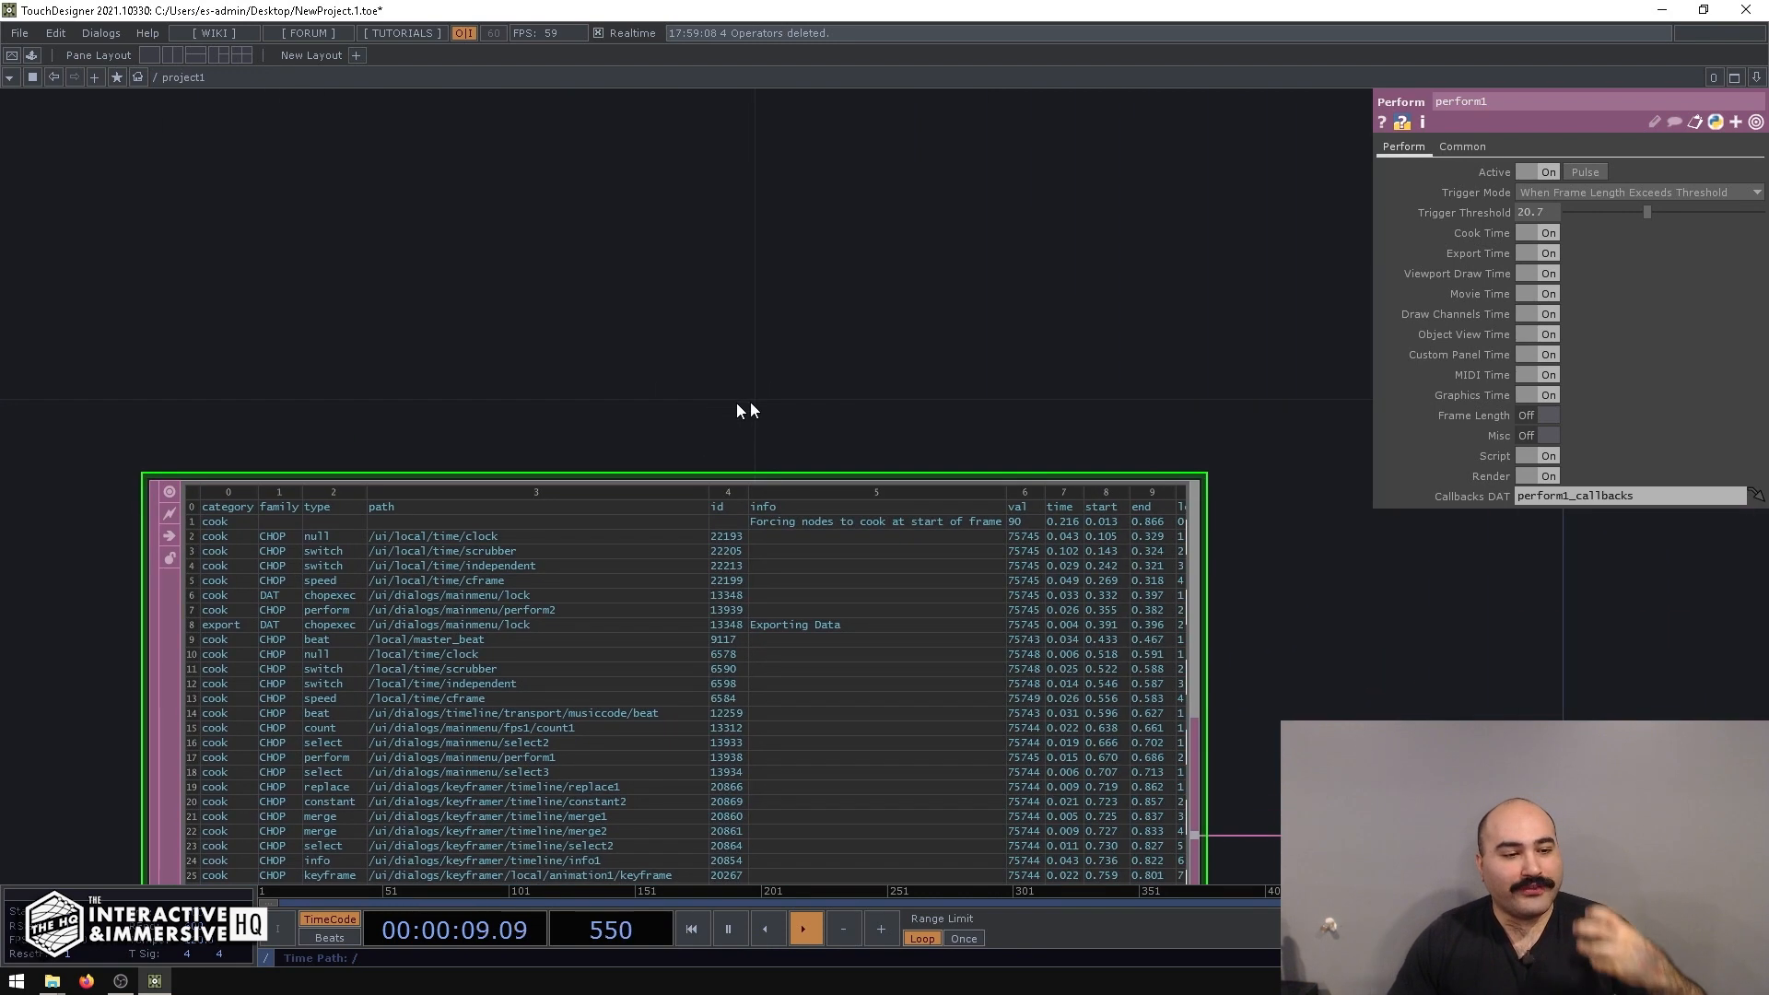
scroll(751, 392, "down", 6)
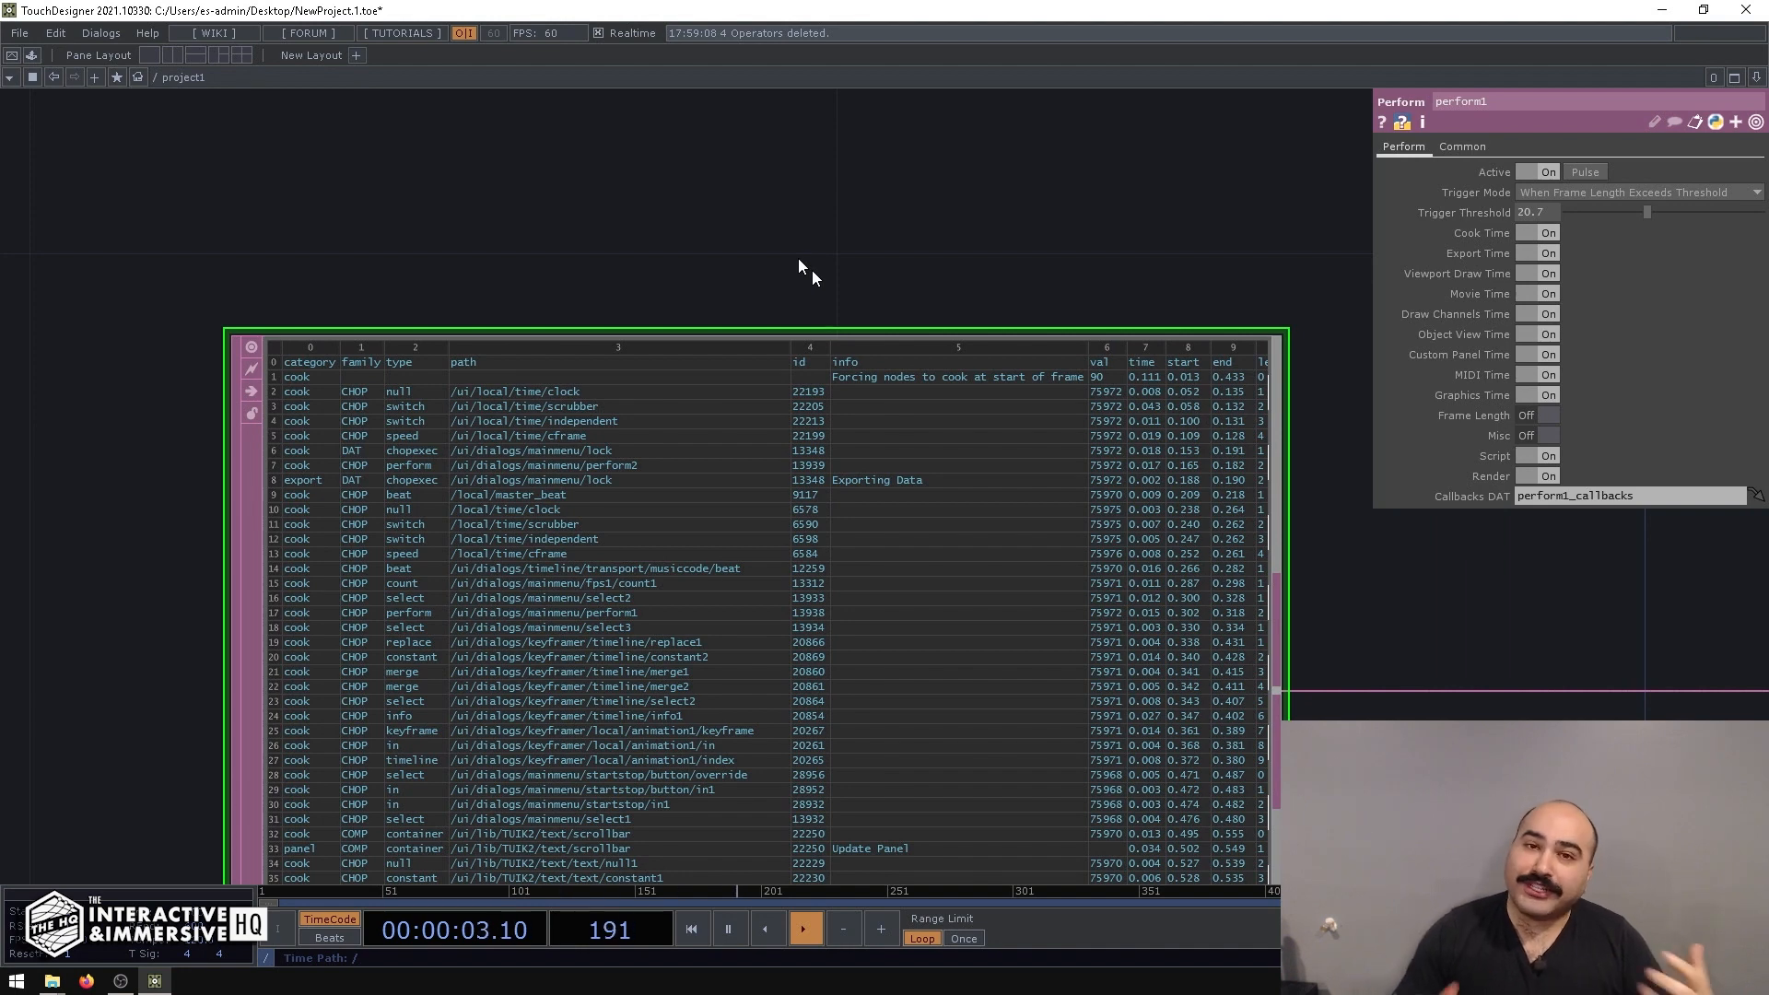
scroll(711, 274, "down", 4)
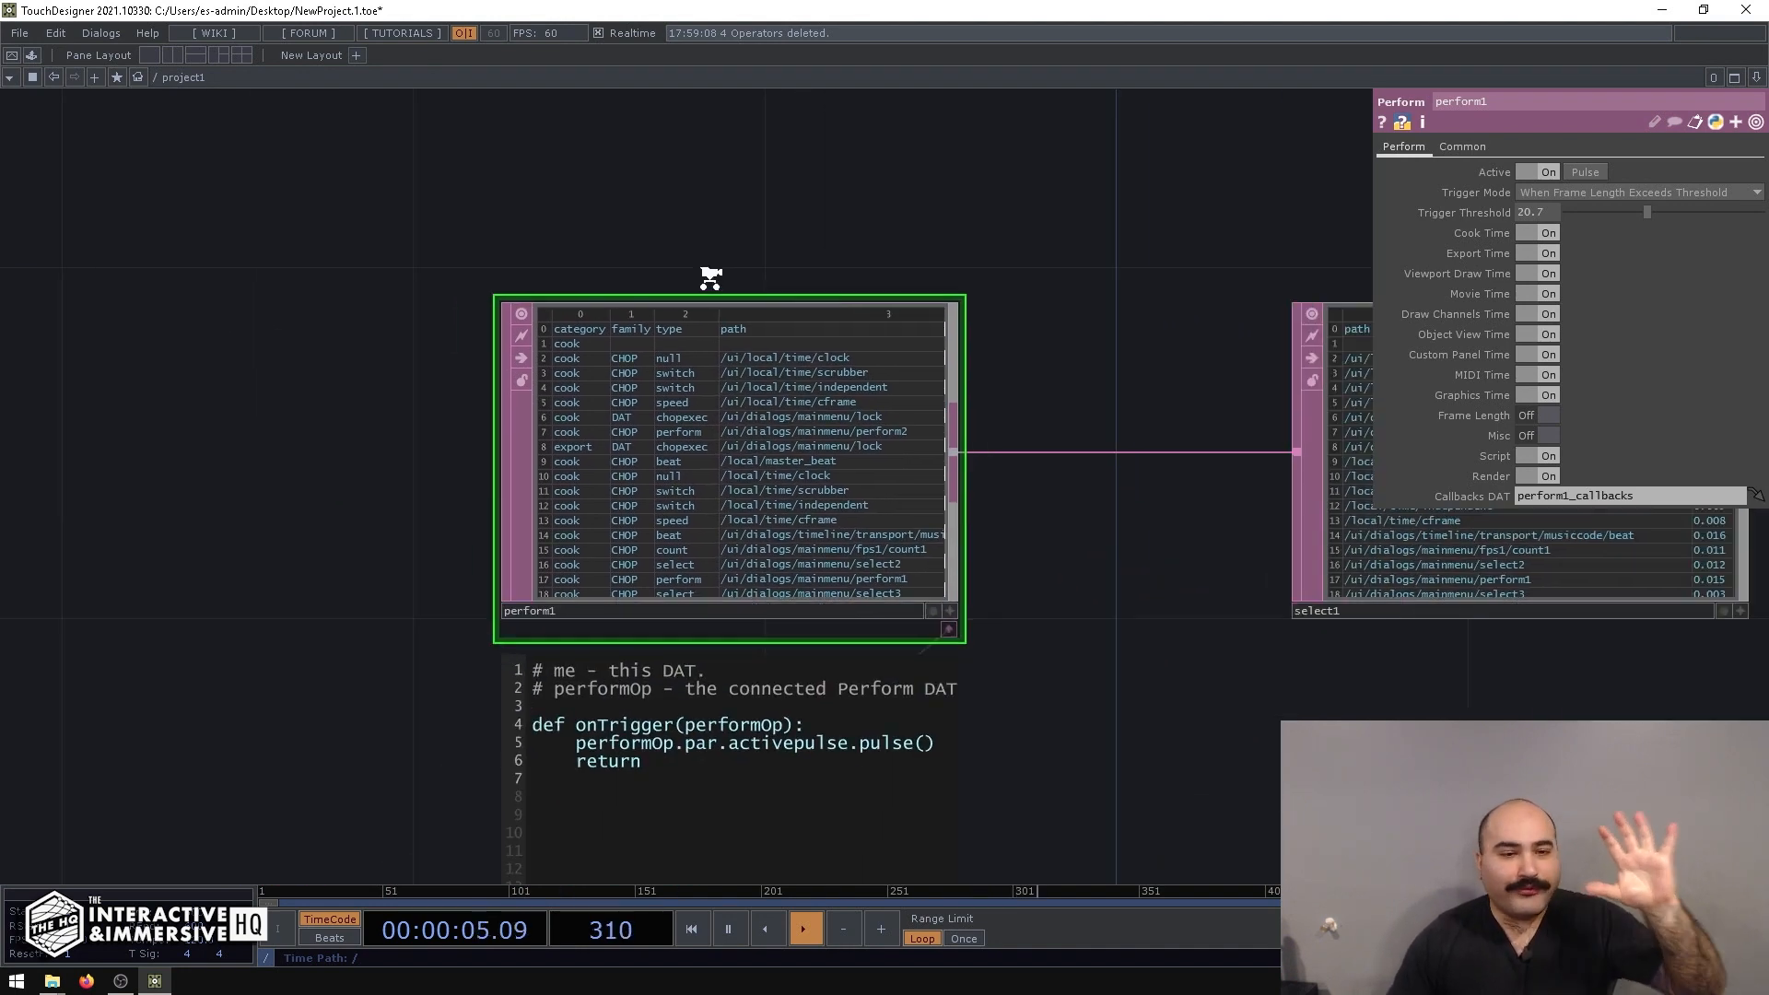
scroll(876, 513, "down", 2)
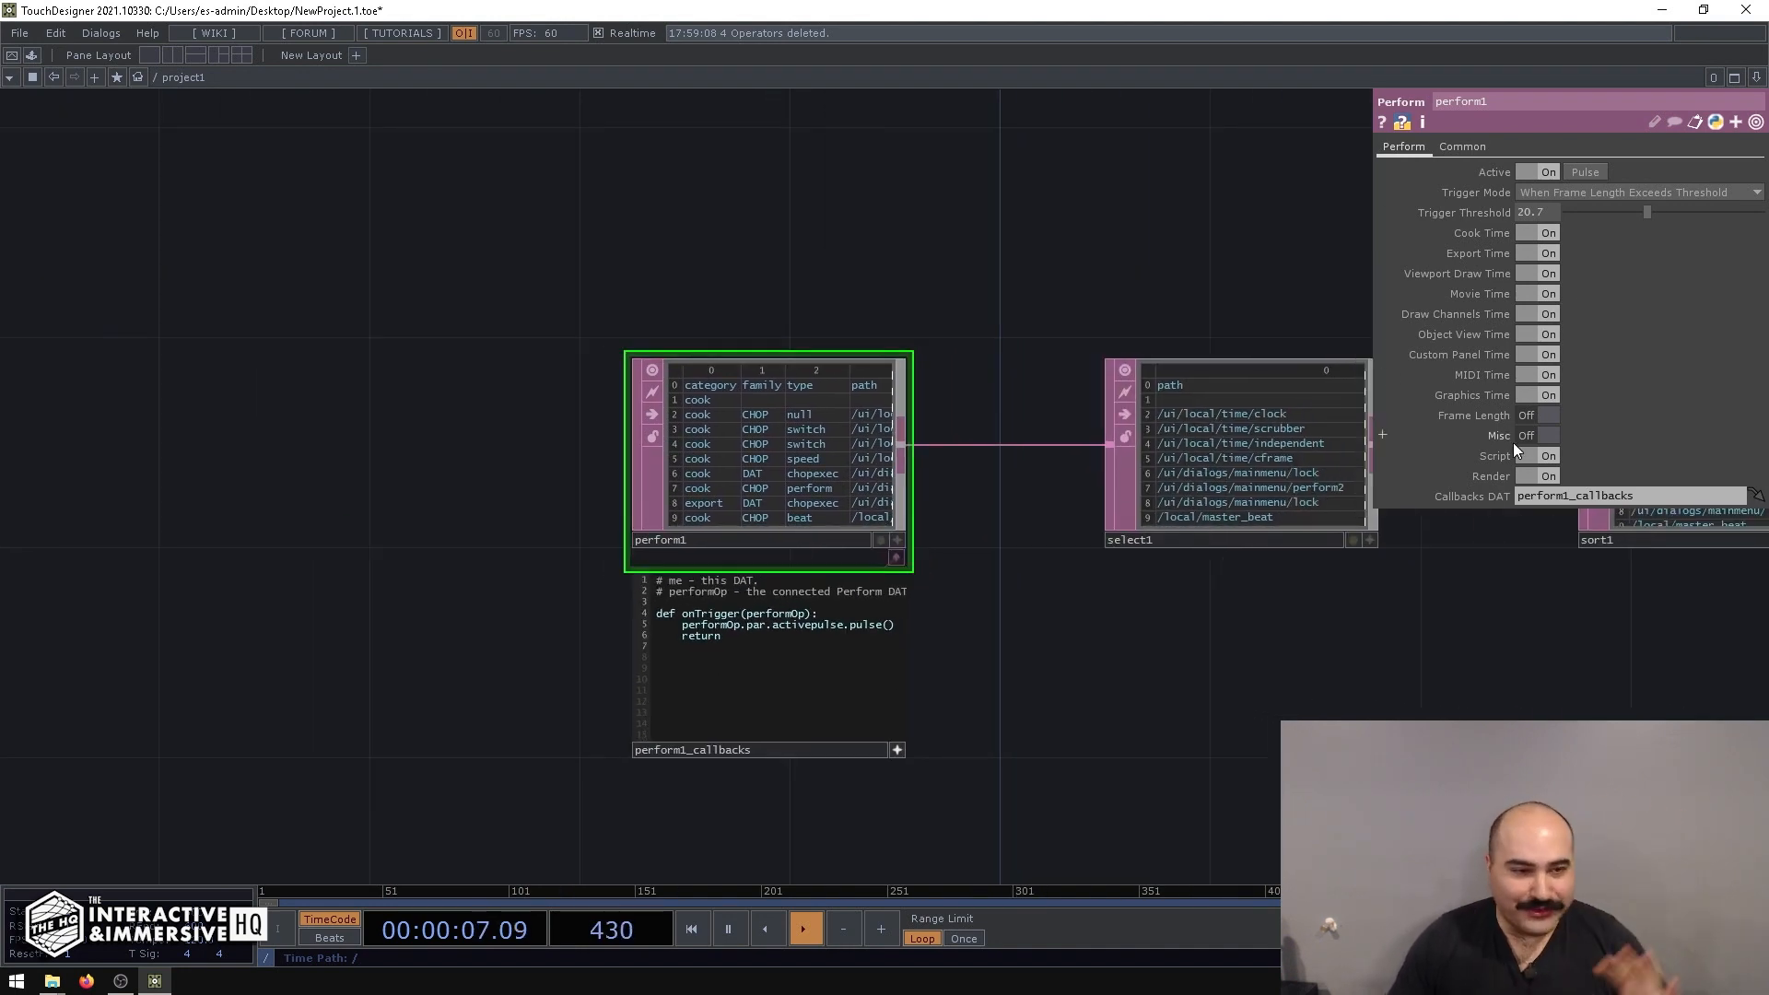
scroll(812, 368, "up", 5)
scroll(812, 368, "down", 7)
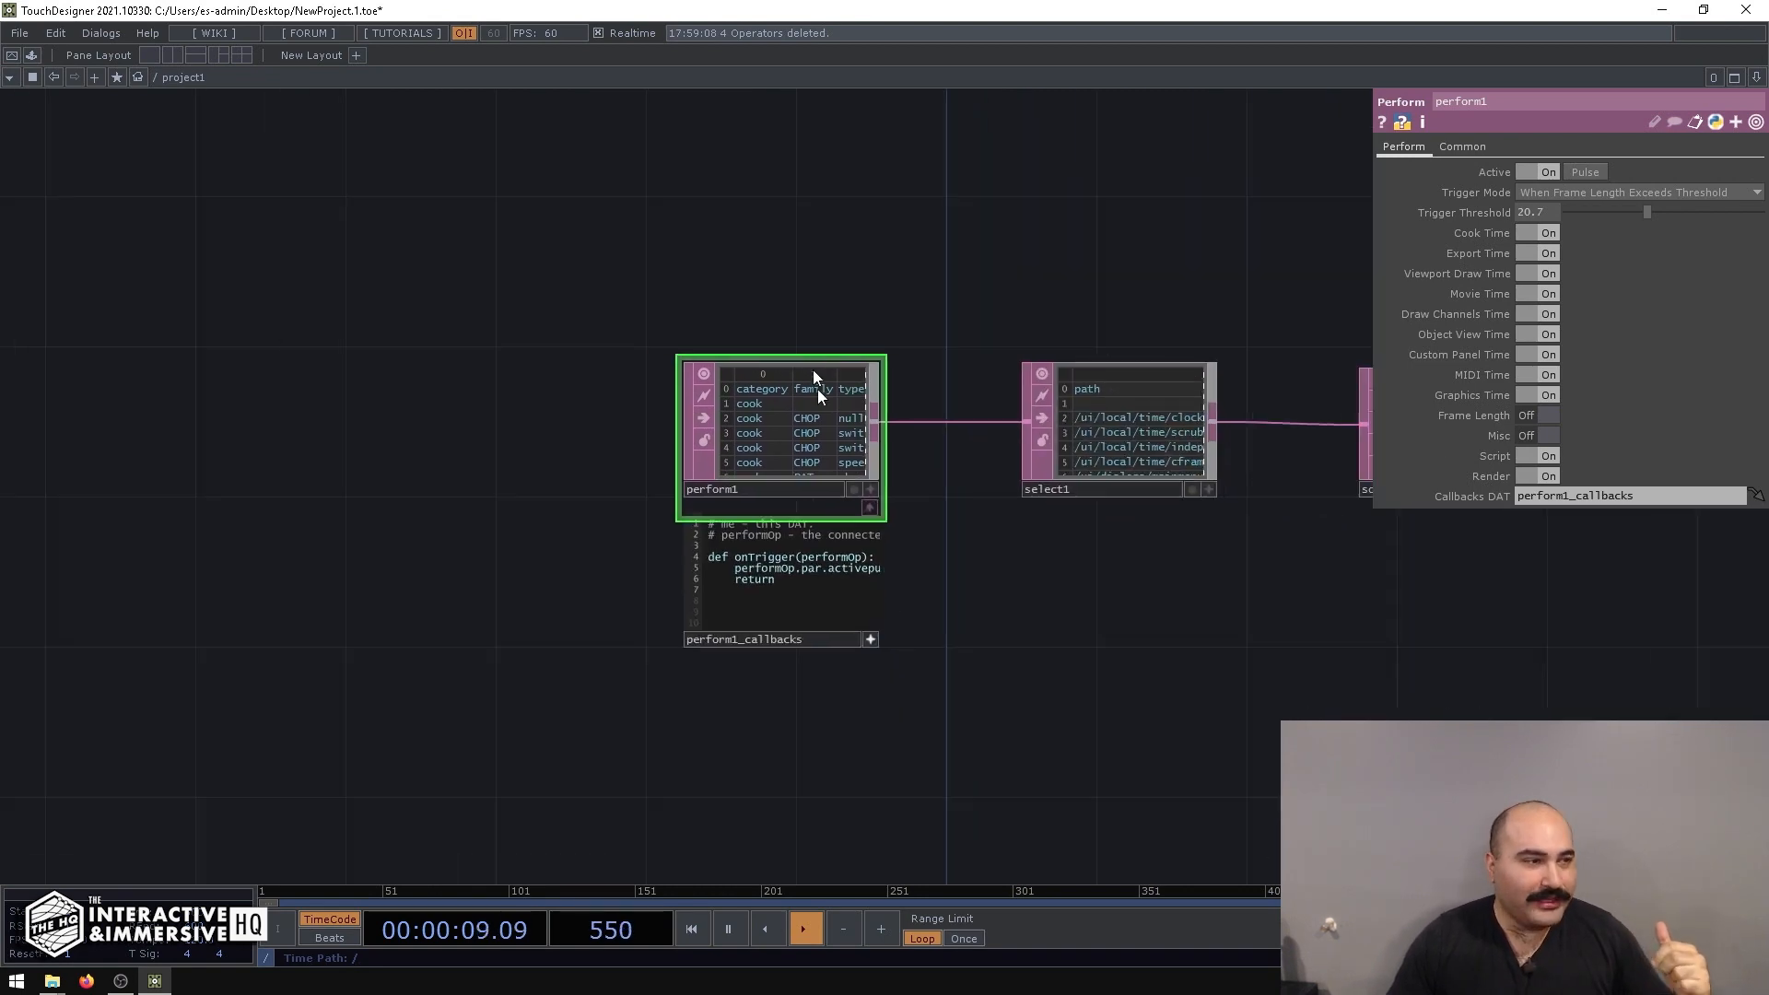
Open the Performance Monitor, move its window over the network, and analyze a frame.
left_click(92, 32)
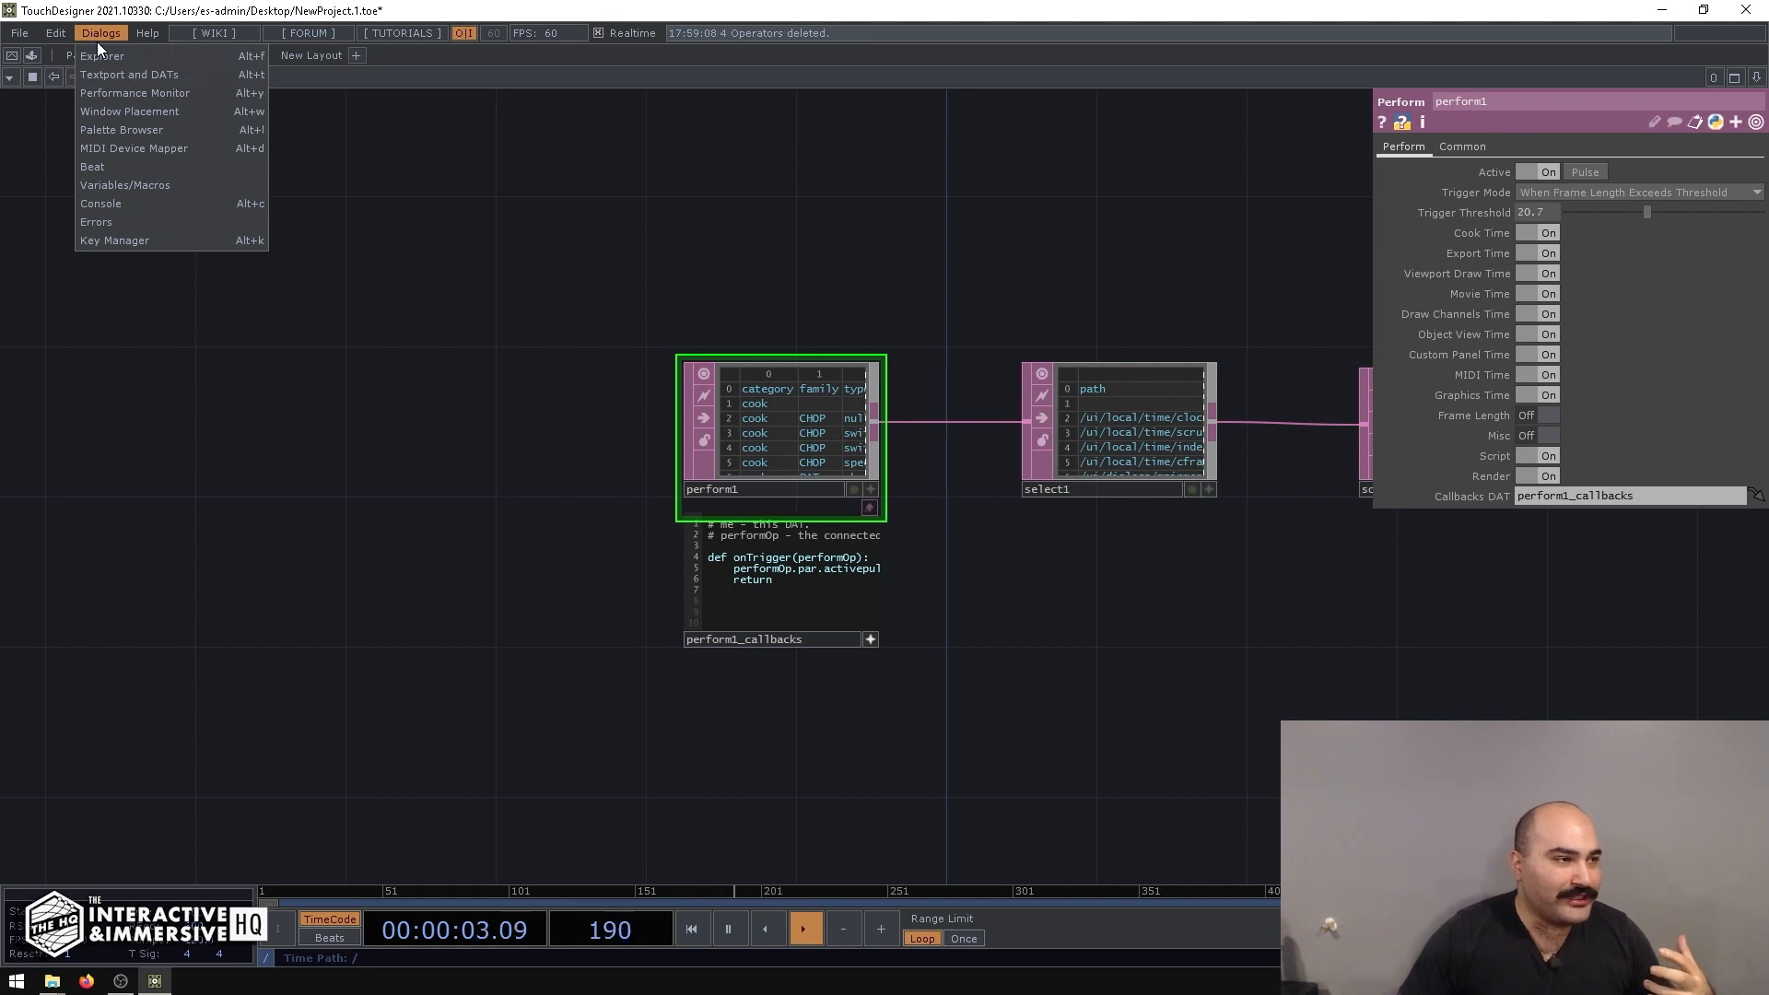
left_click(157, 92)
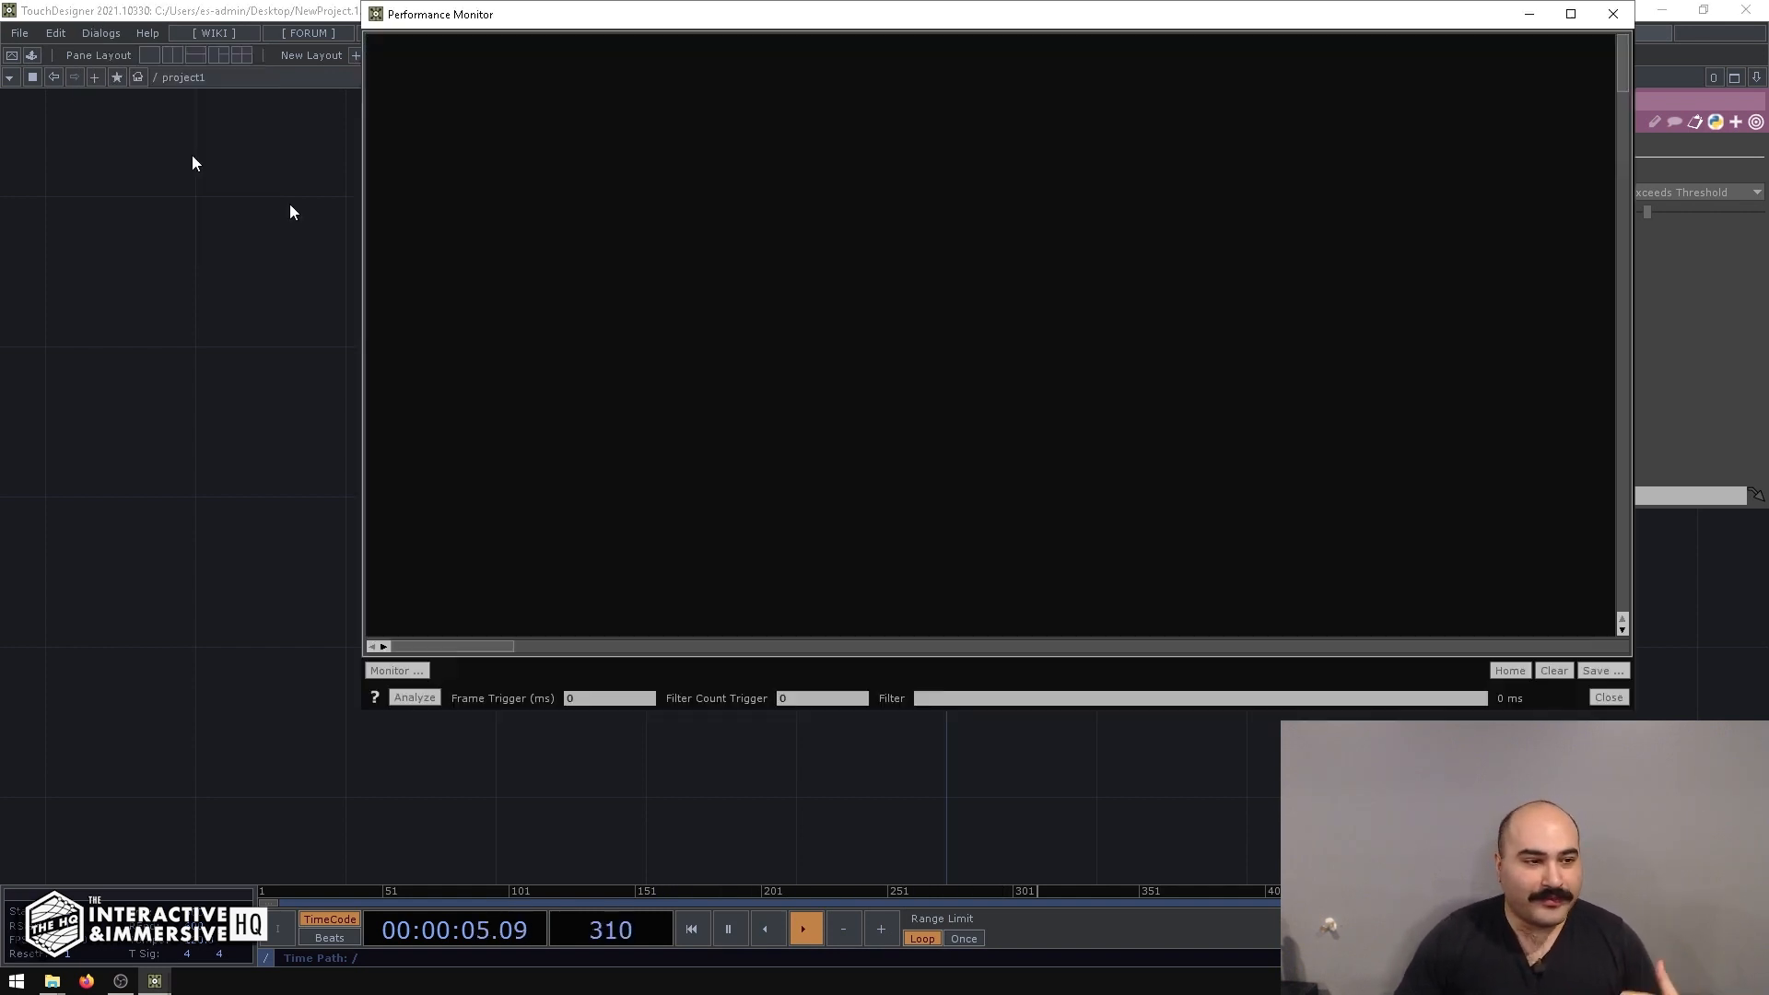
left_click_drag(939, 27, 738, 130)
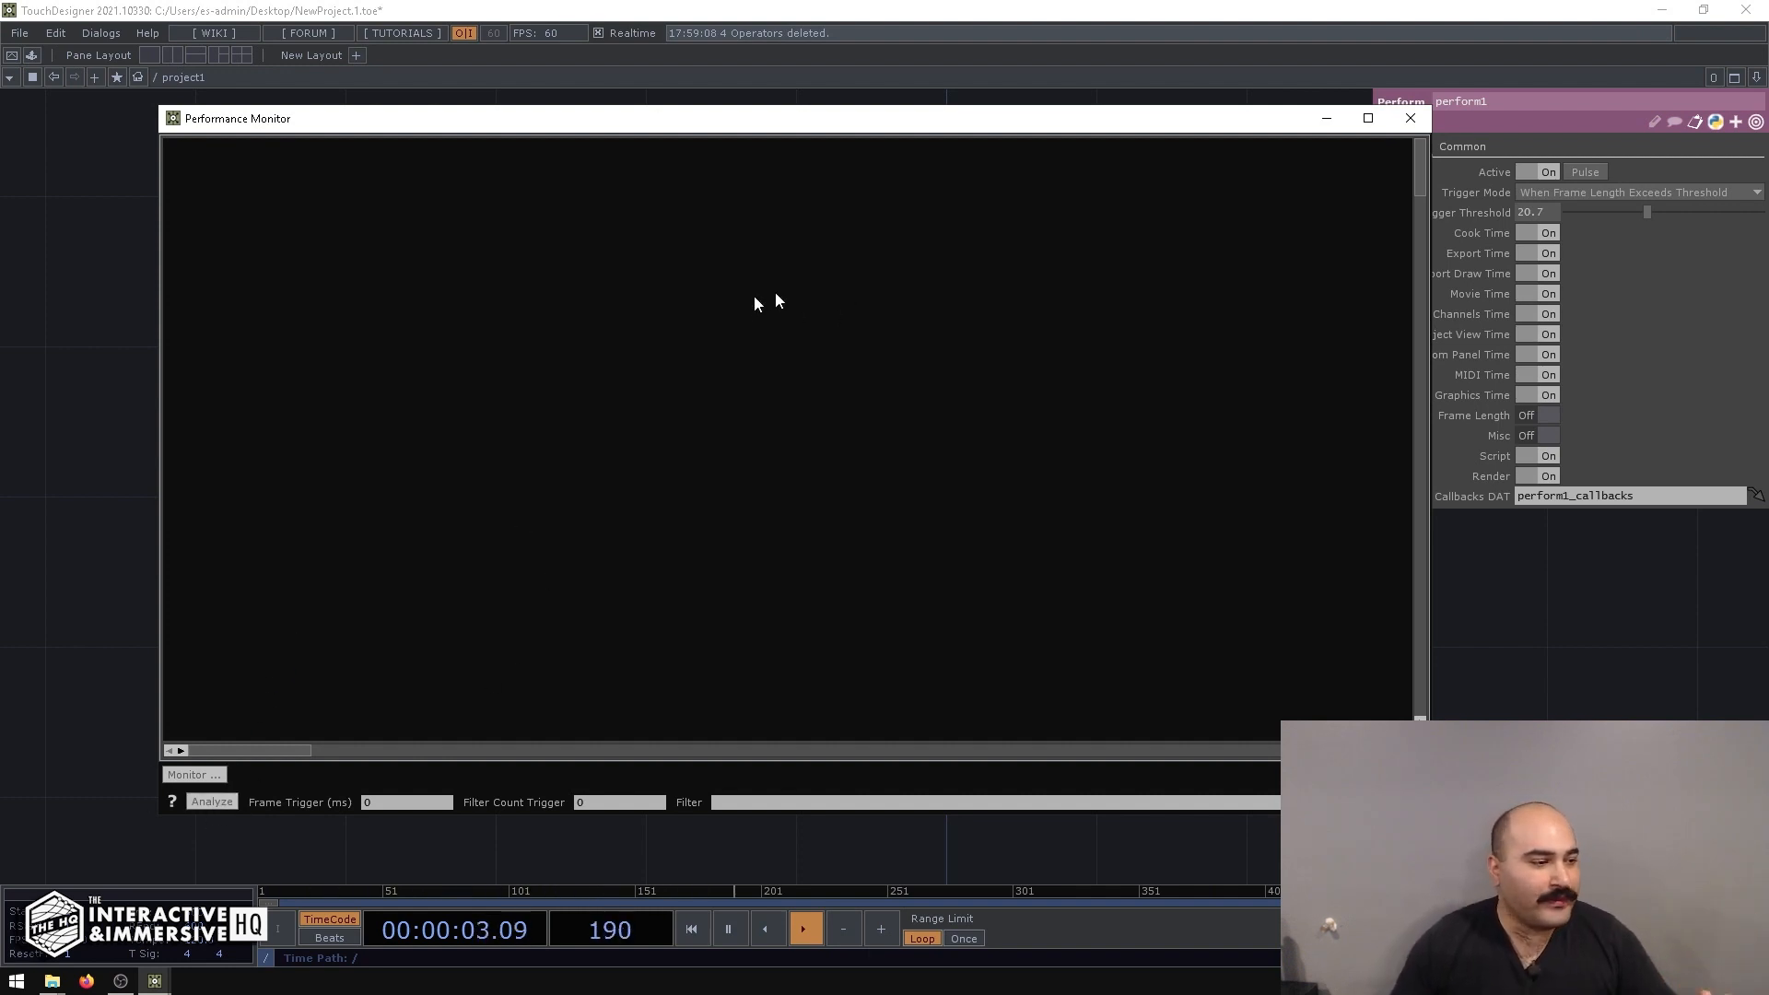
left_click(213, 802)
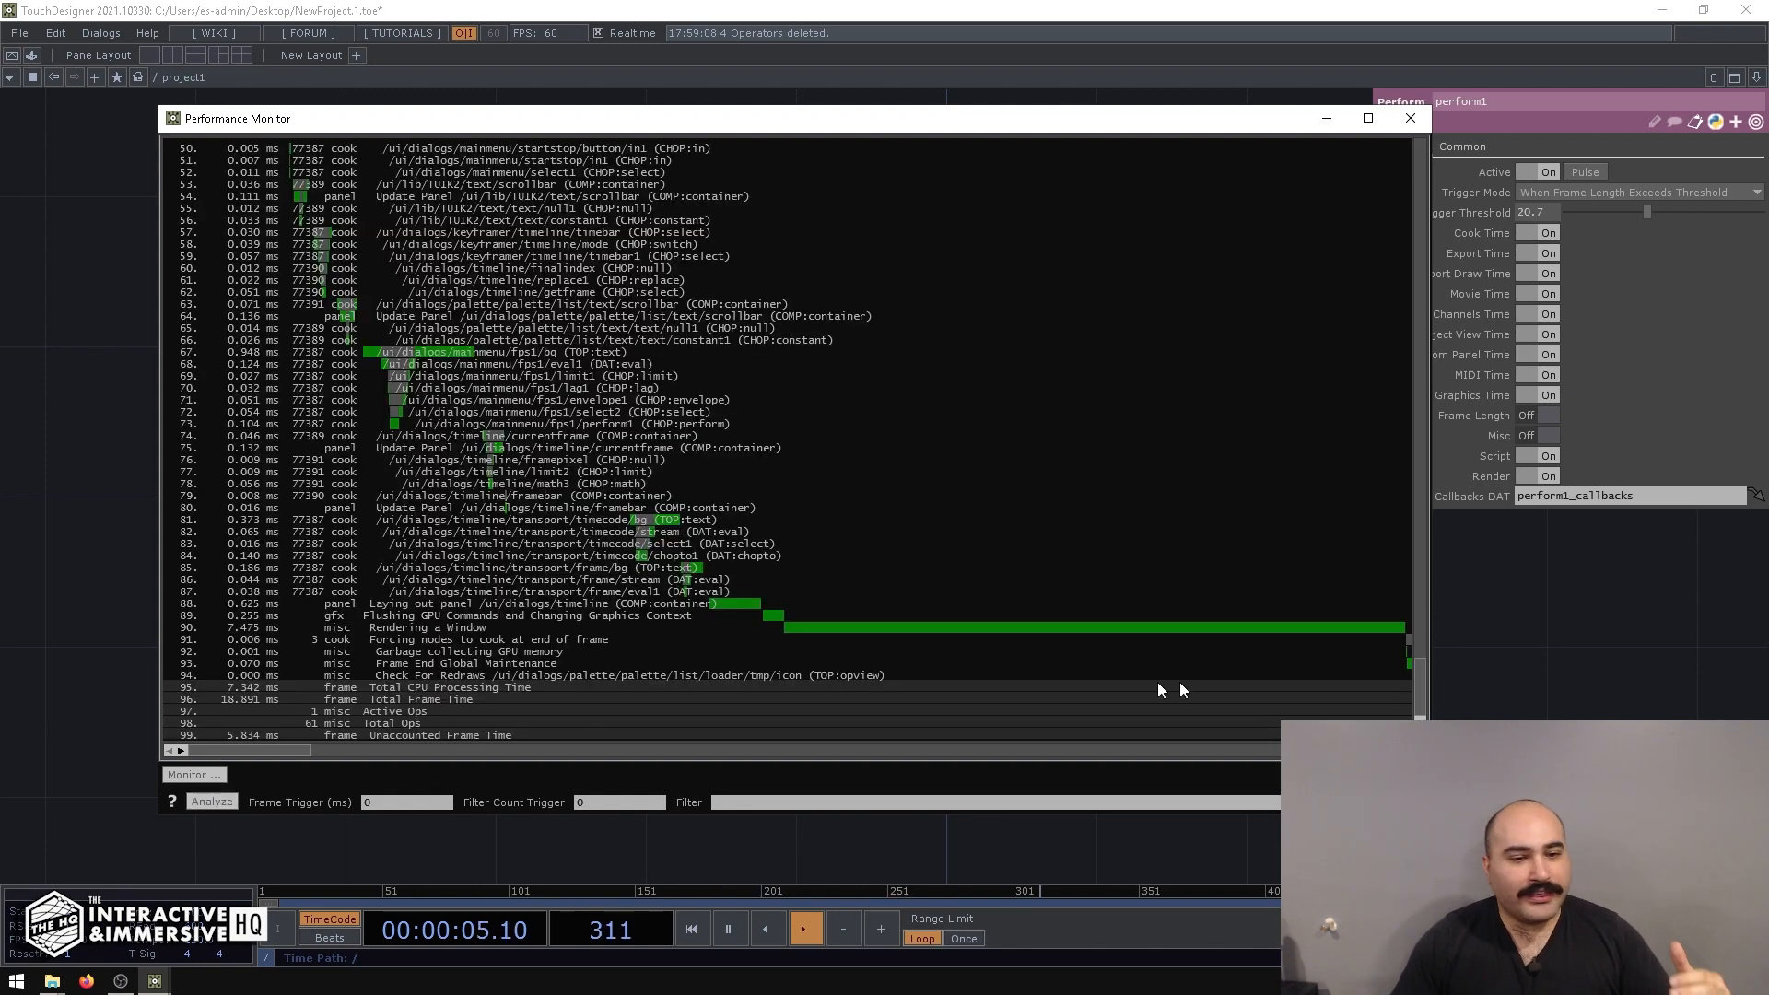
Examine the analyzed frame's list from start to end, comparing each entry's time and the frame totals.
left_click_drag(1420, 687, 1390, 119)
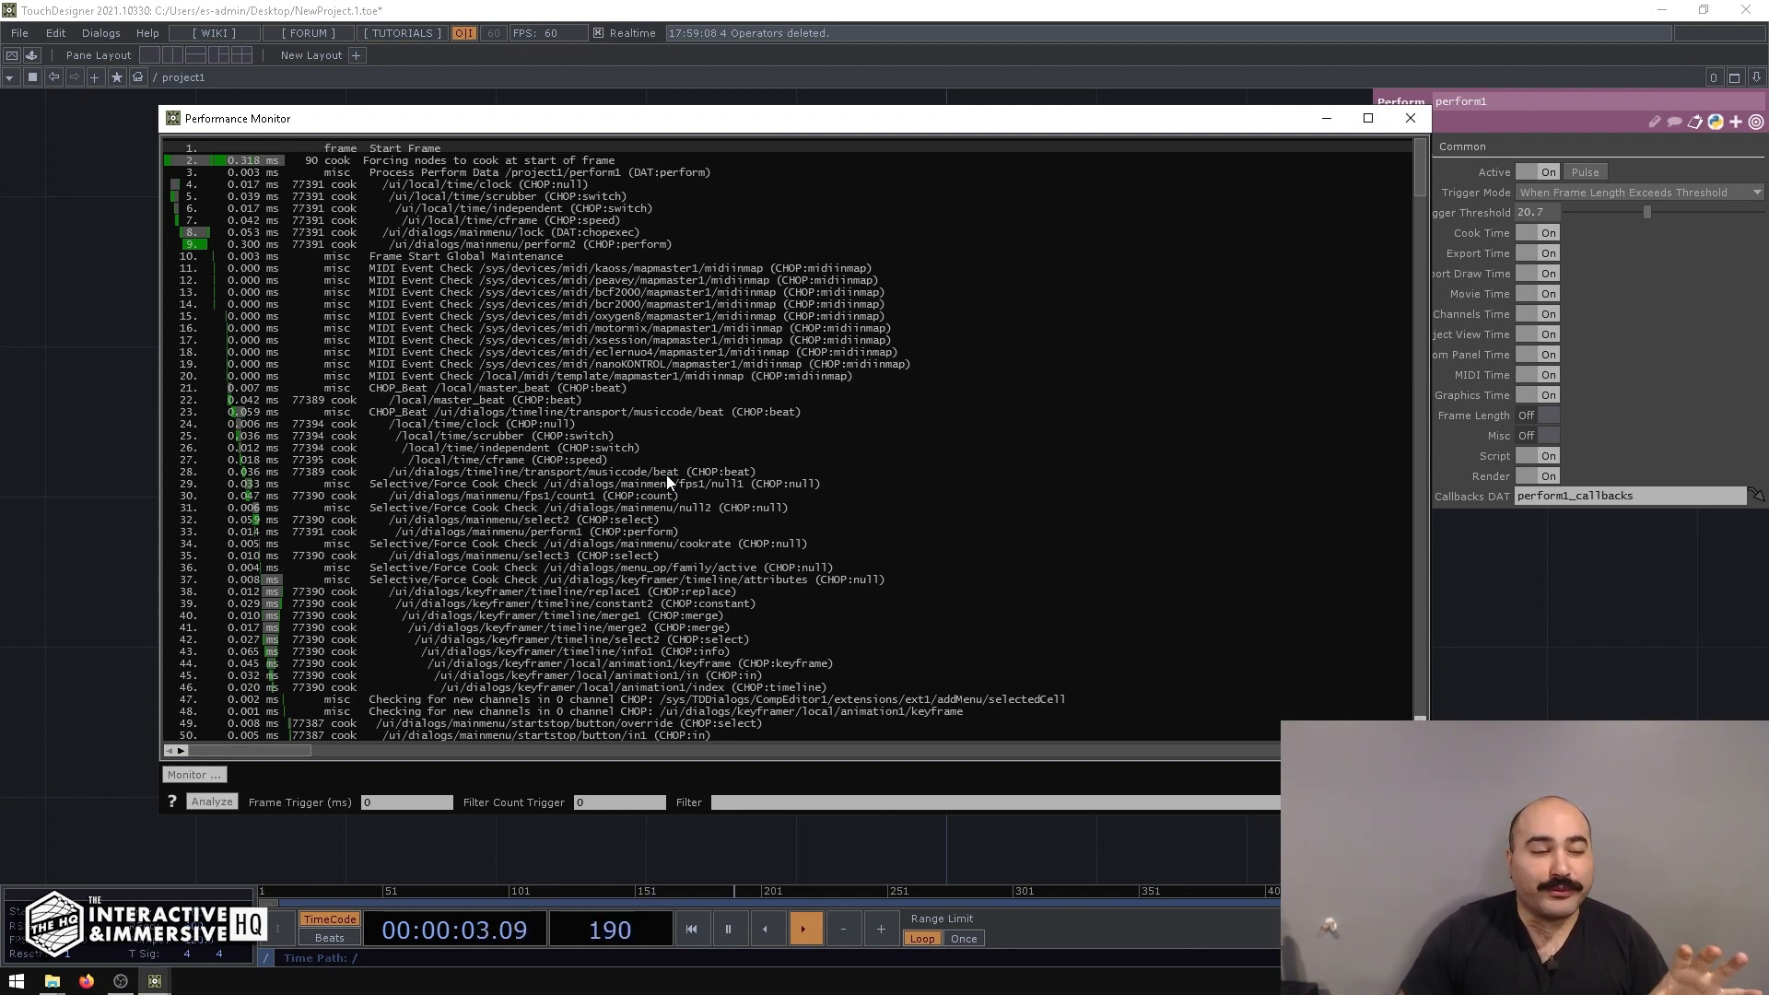
scroll(665, 474, "down", 1)
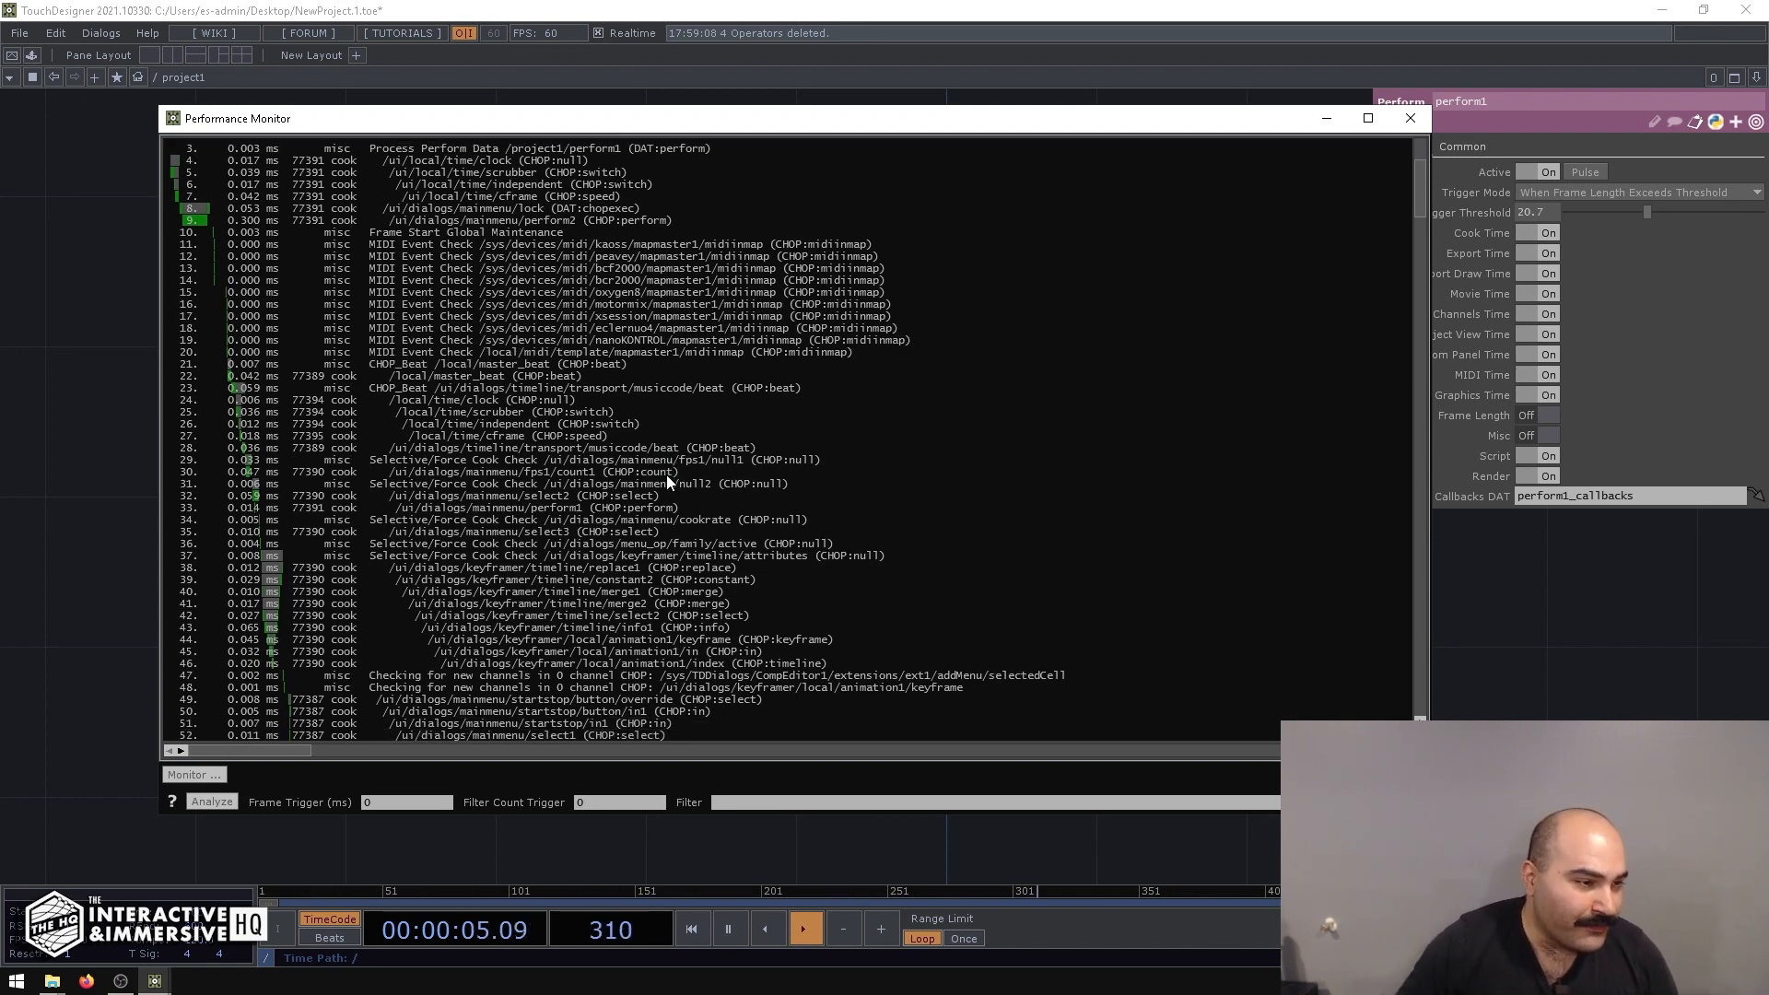
scroll(666, 473, "up", 1)
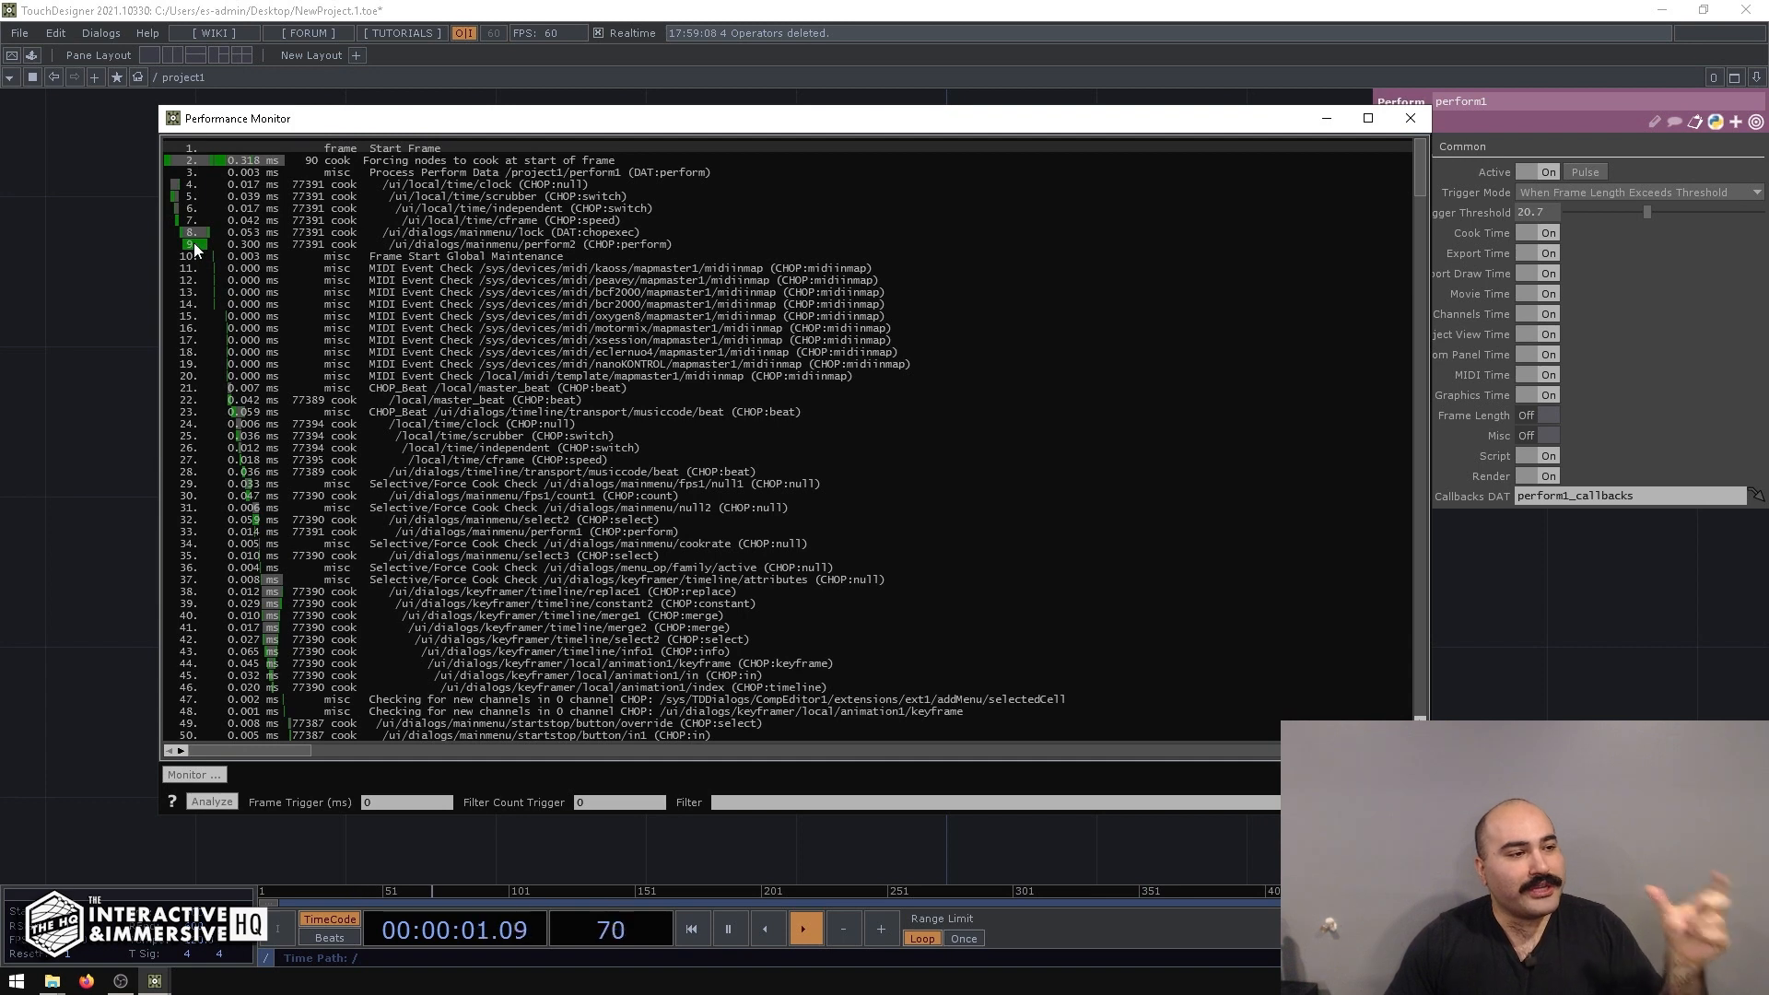
scroll(222, 251, "down", 5)
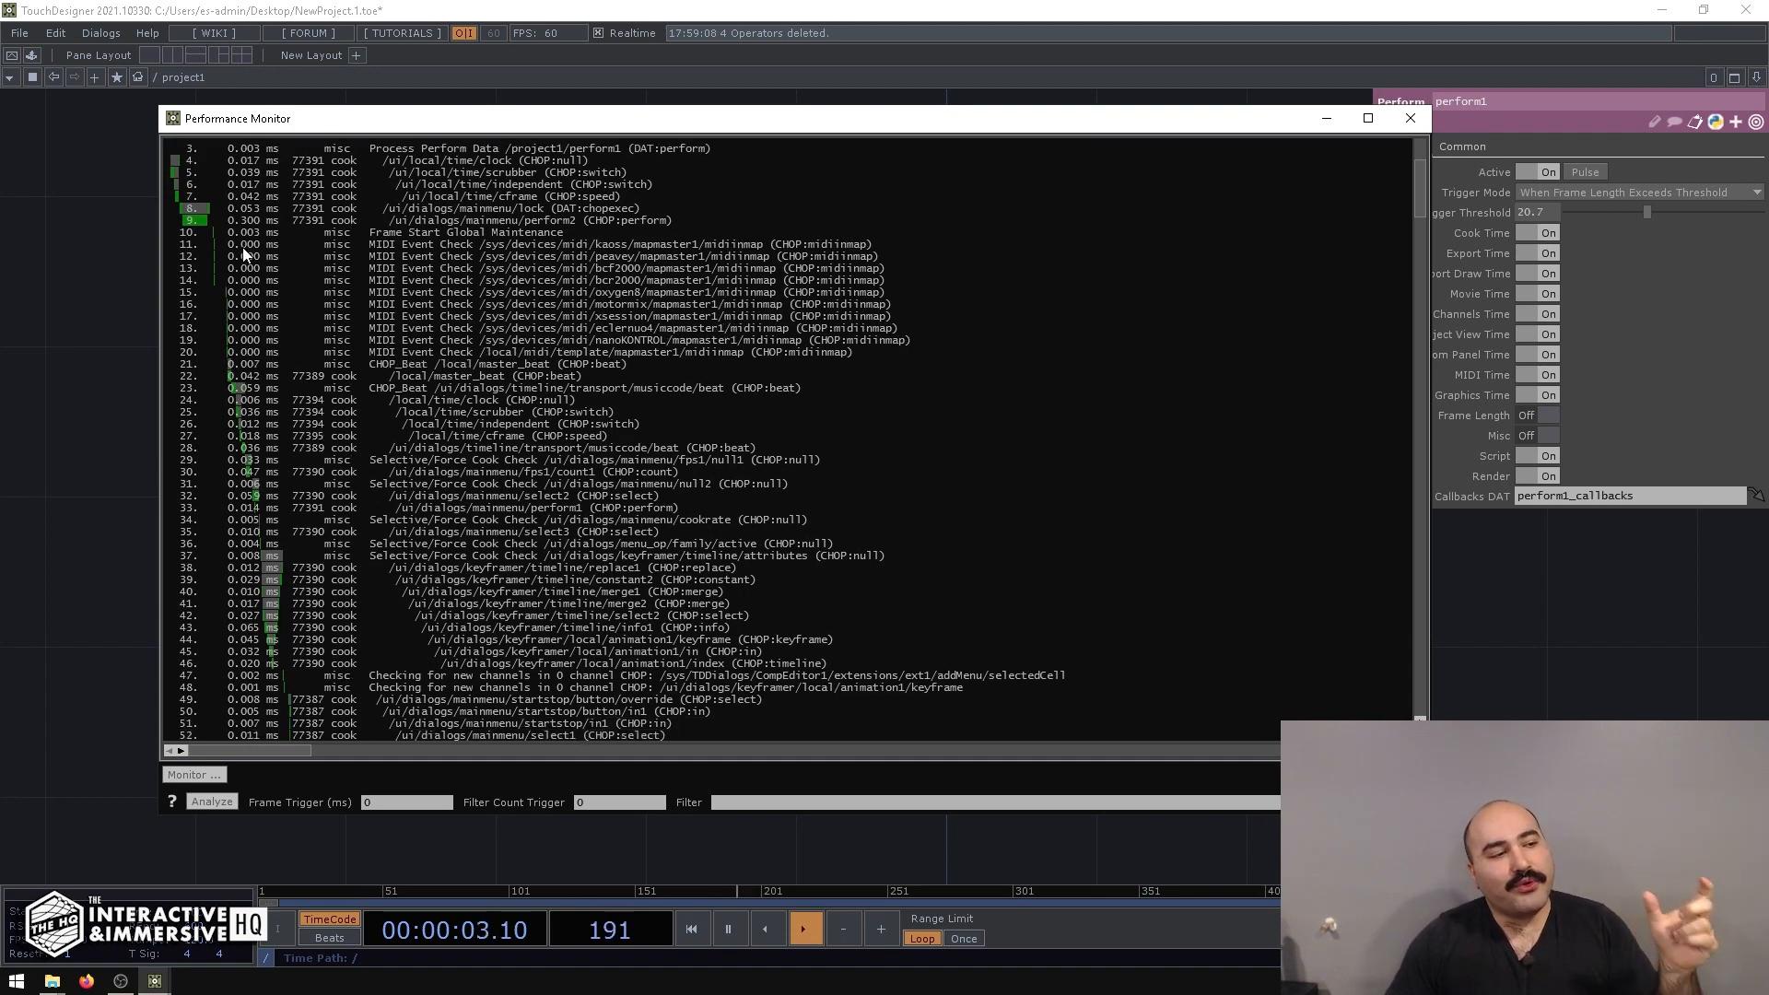
scroll(244, 250, "down", 12)
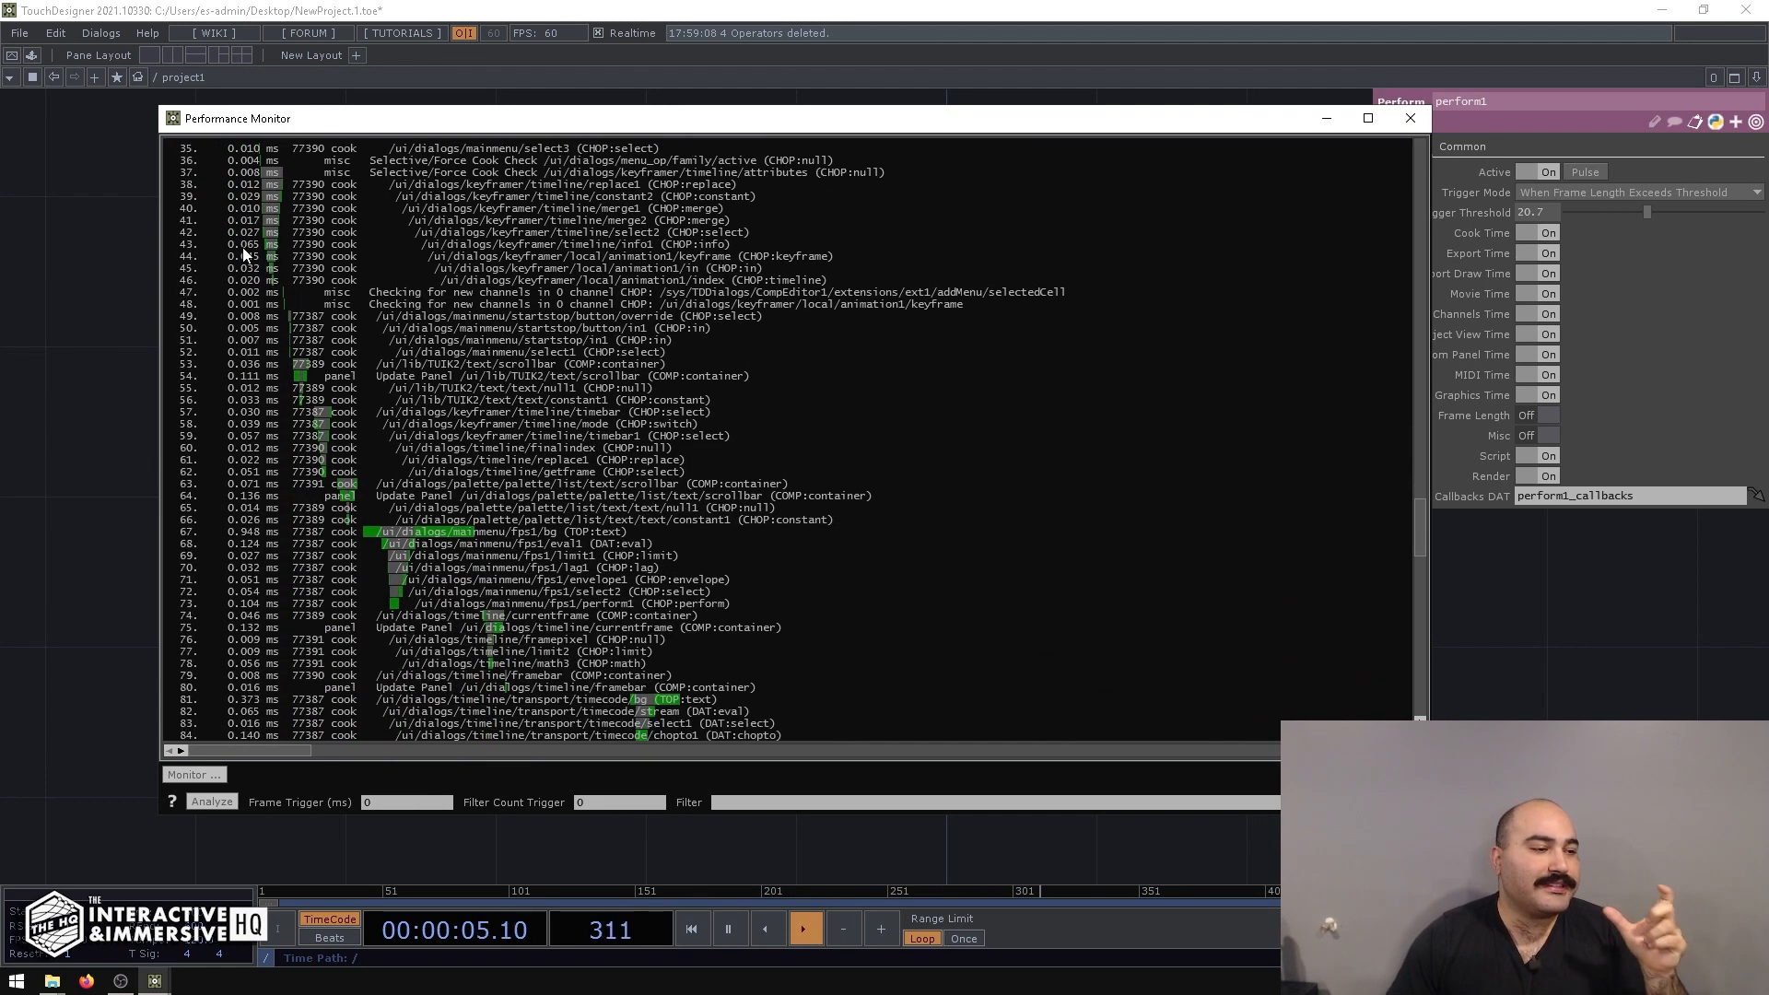
scroll(256, 325, "down", 2)
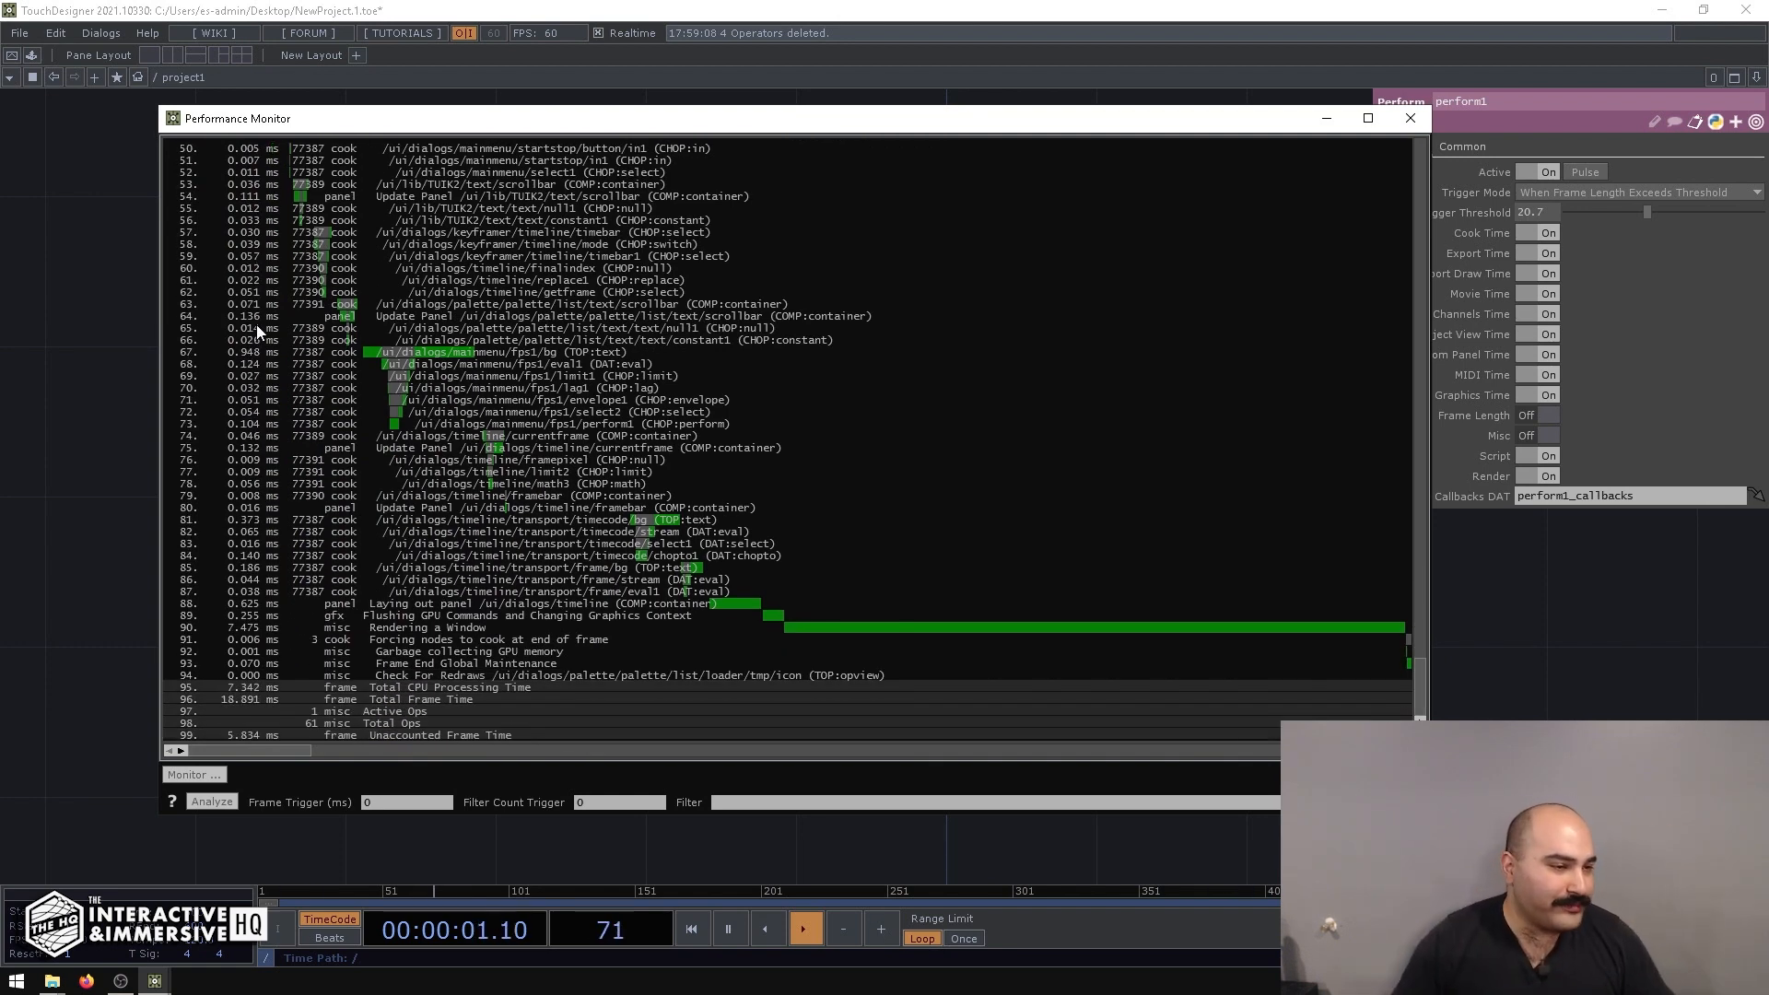
scroll(518, 598, "up", 10)
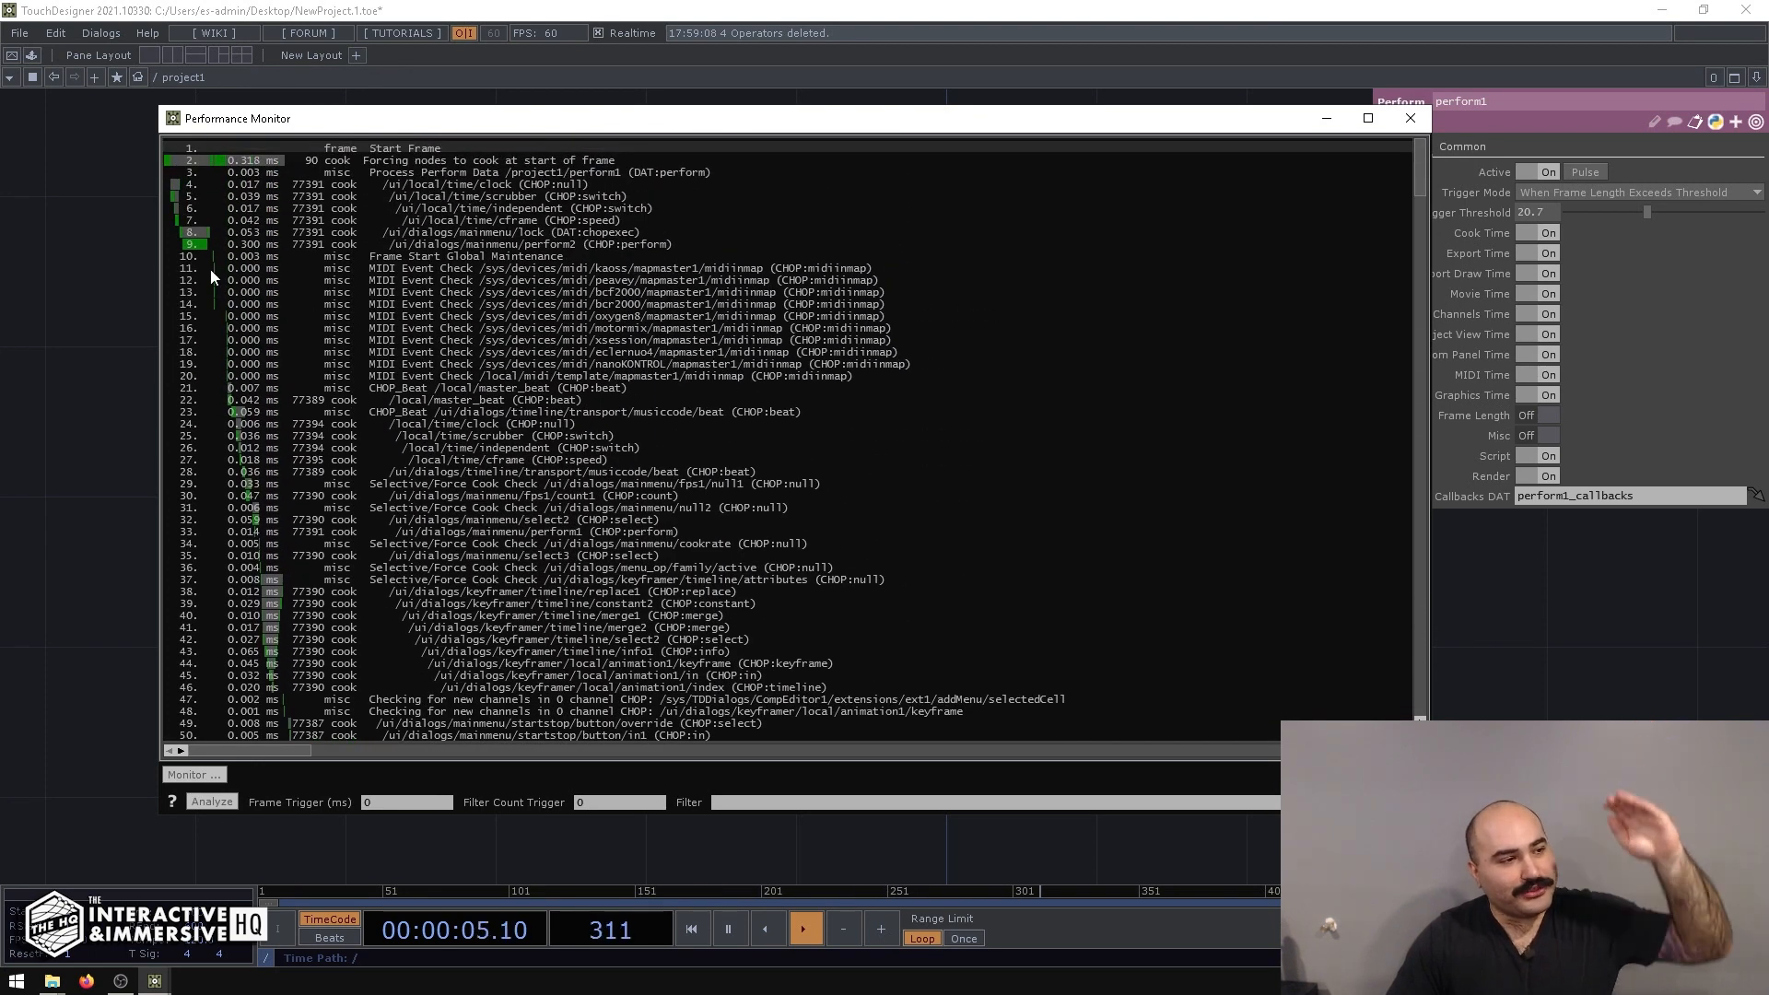
scroll(240, 357, "down", 8)
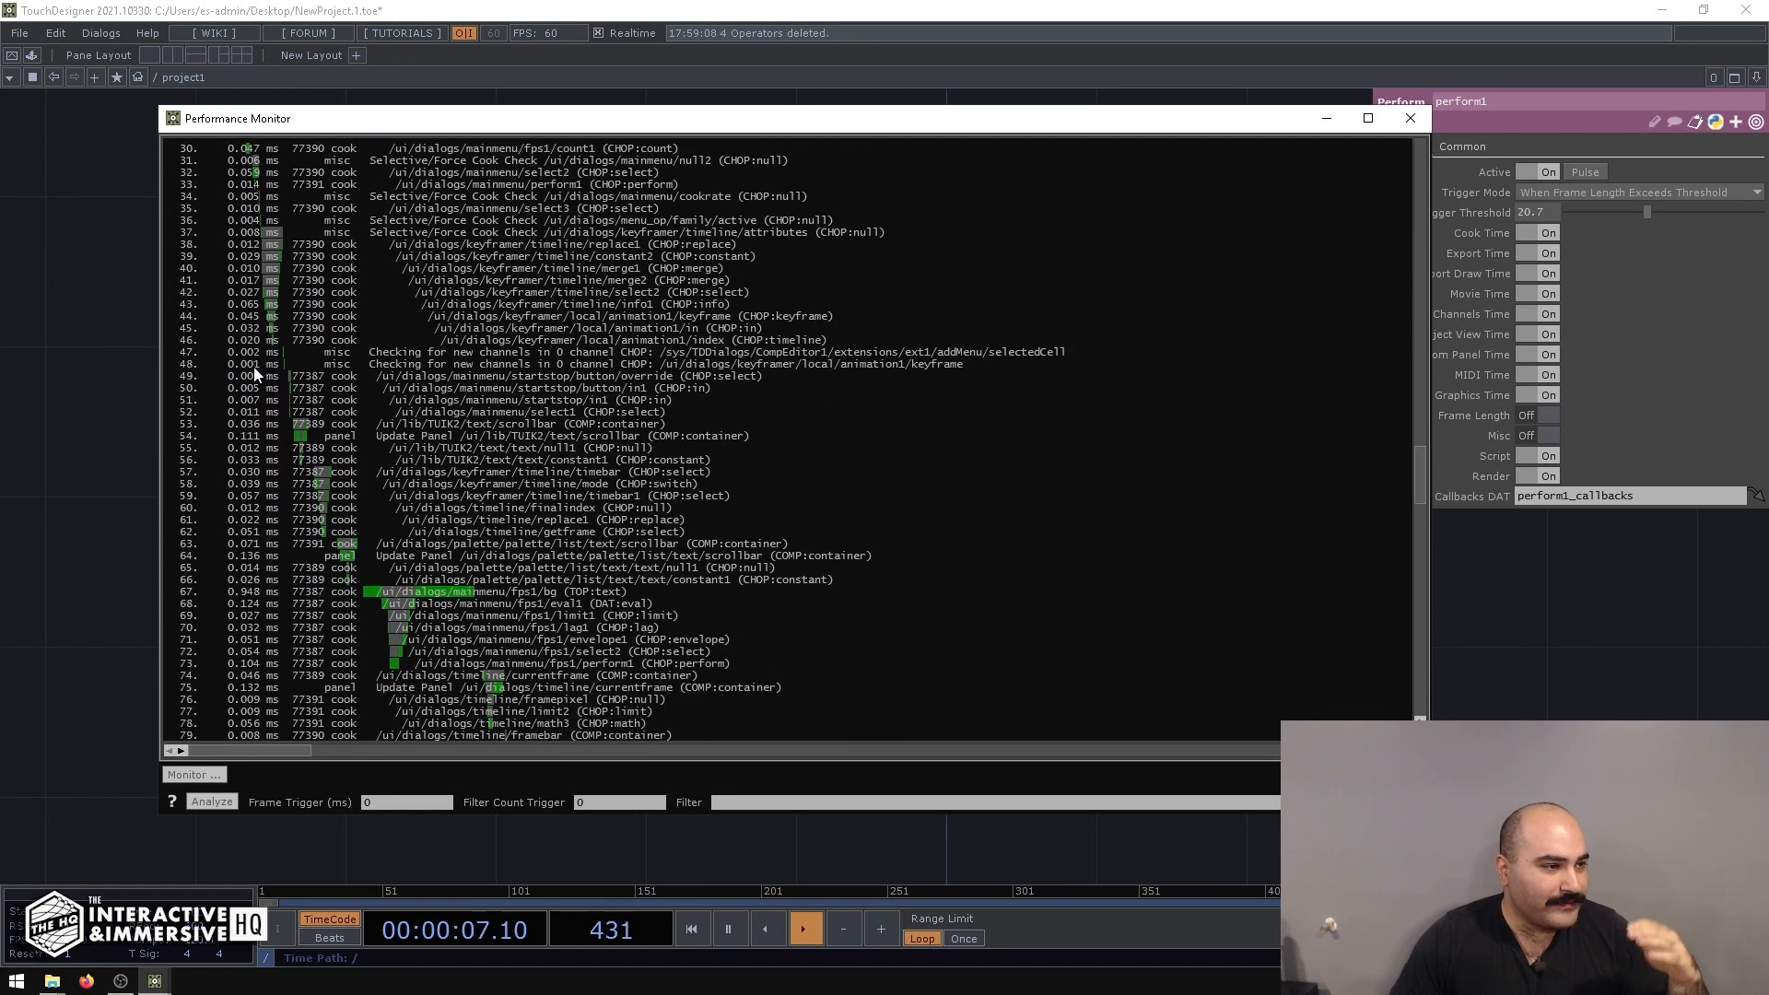
scroll(486, 433, "down", 3)
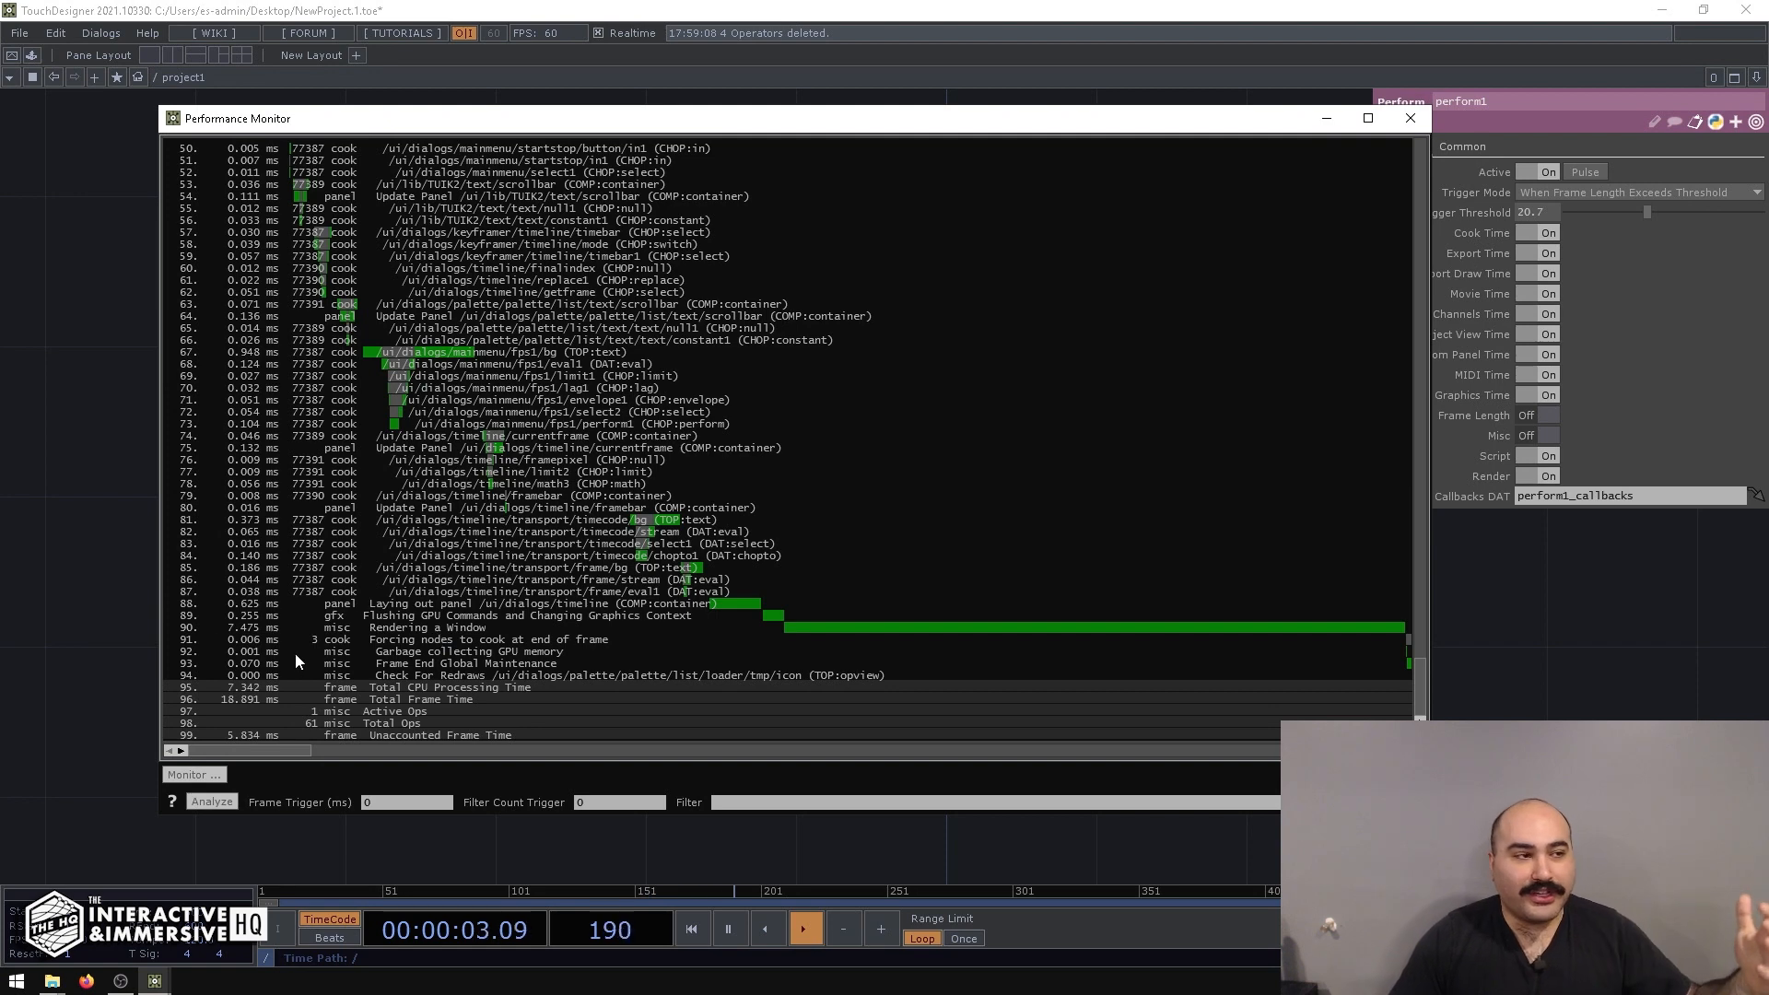
Analyze several new frames in succession and review the end of the Performance Monitor's list.
left_click(212, 801)
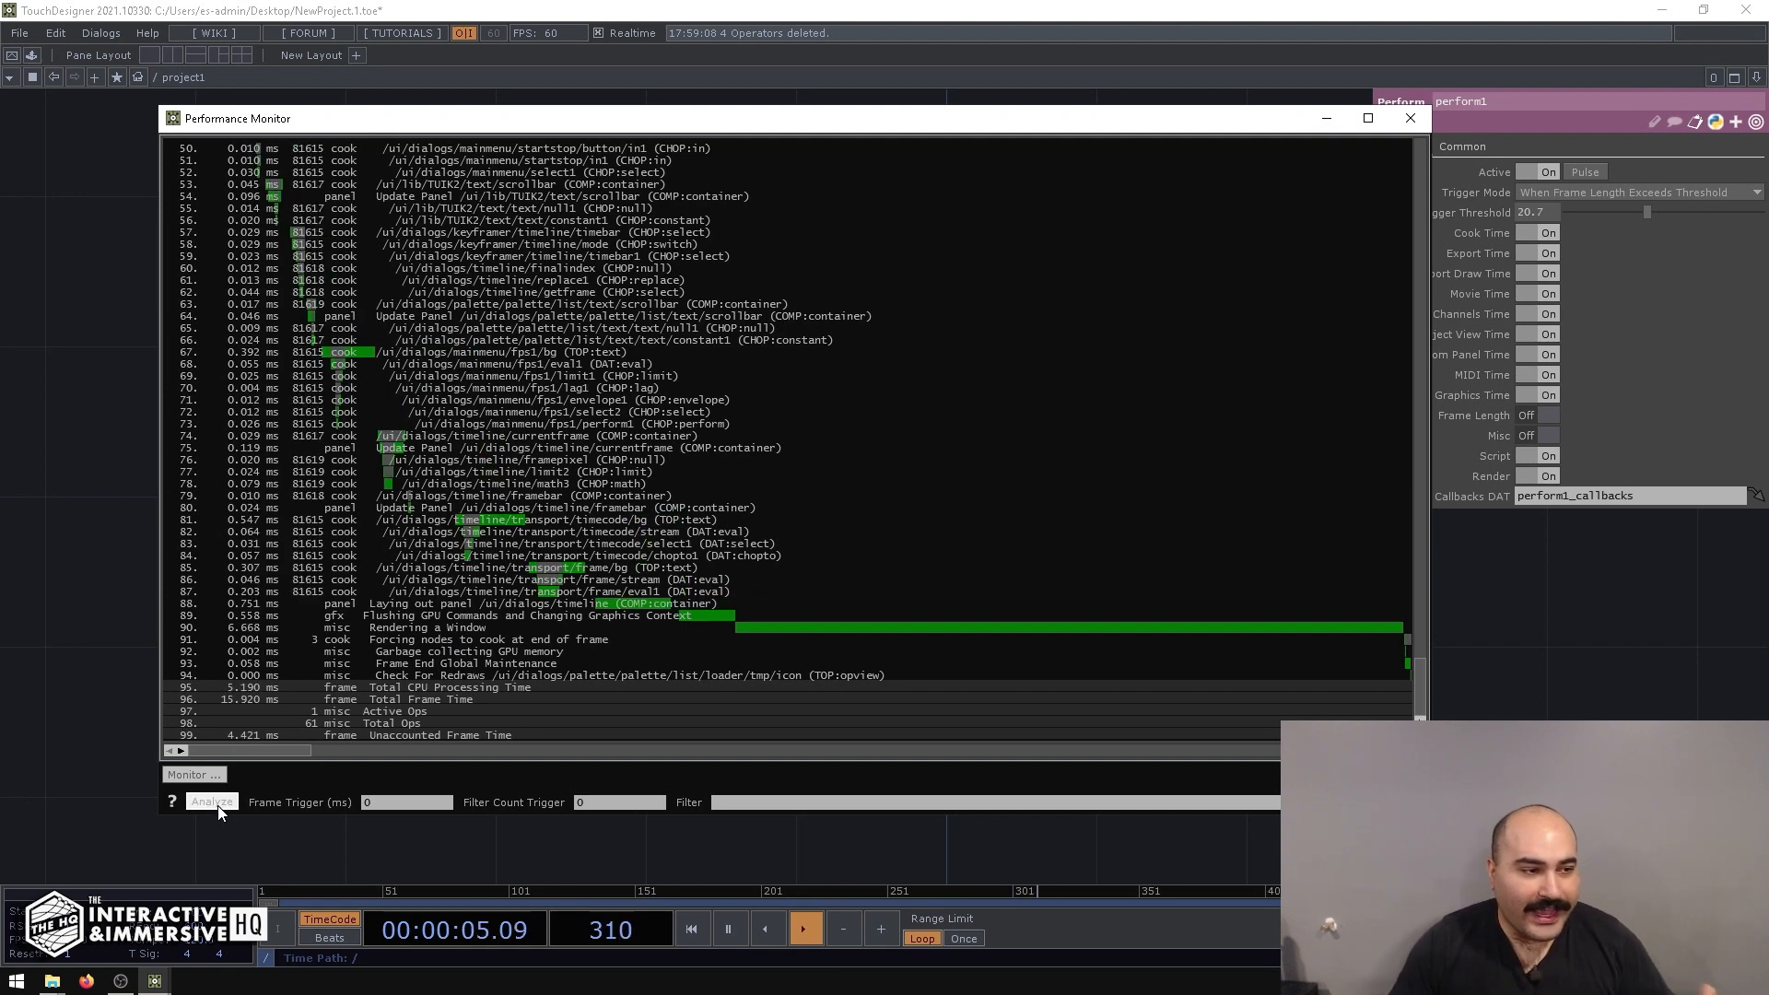
left_click(212, 802)
left_click(212, 801)
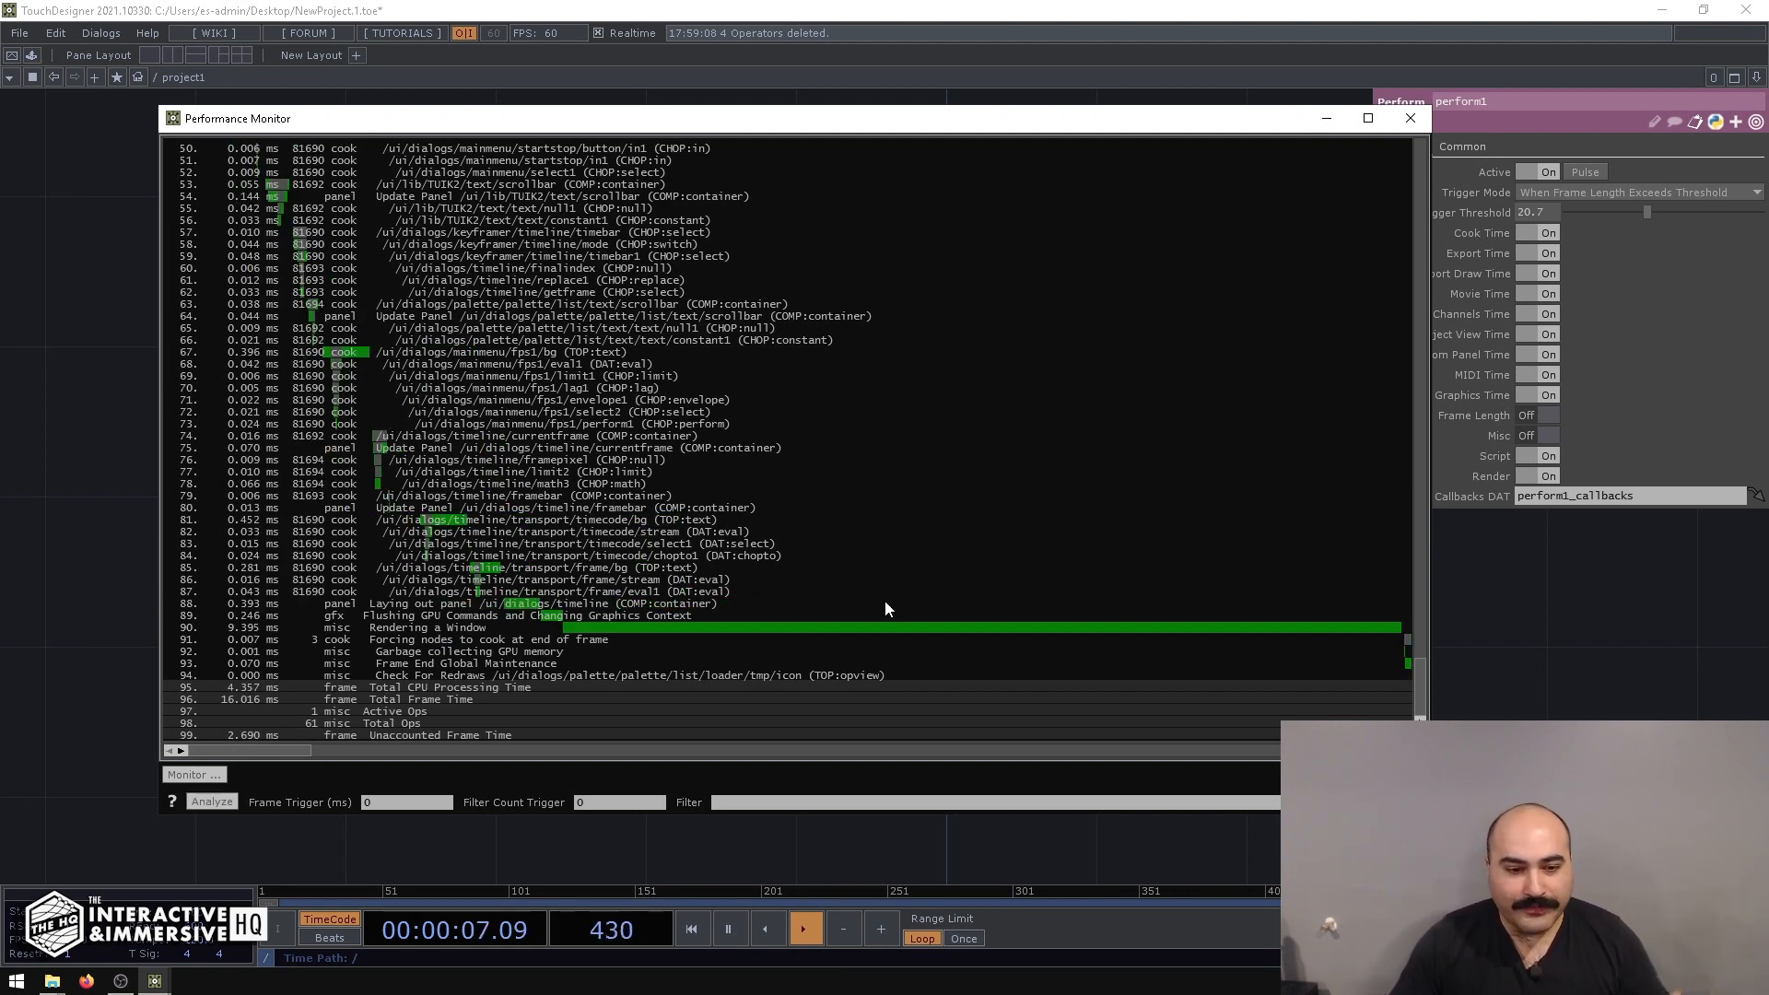
left_click_drag(1420, 689, 1376, 626)
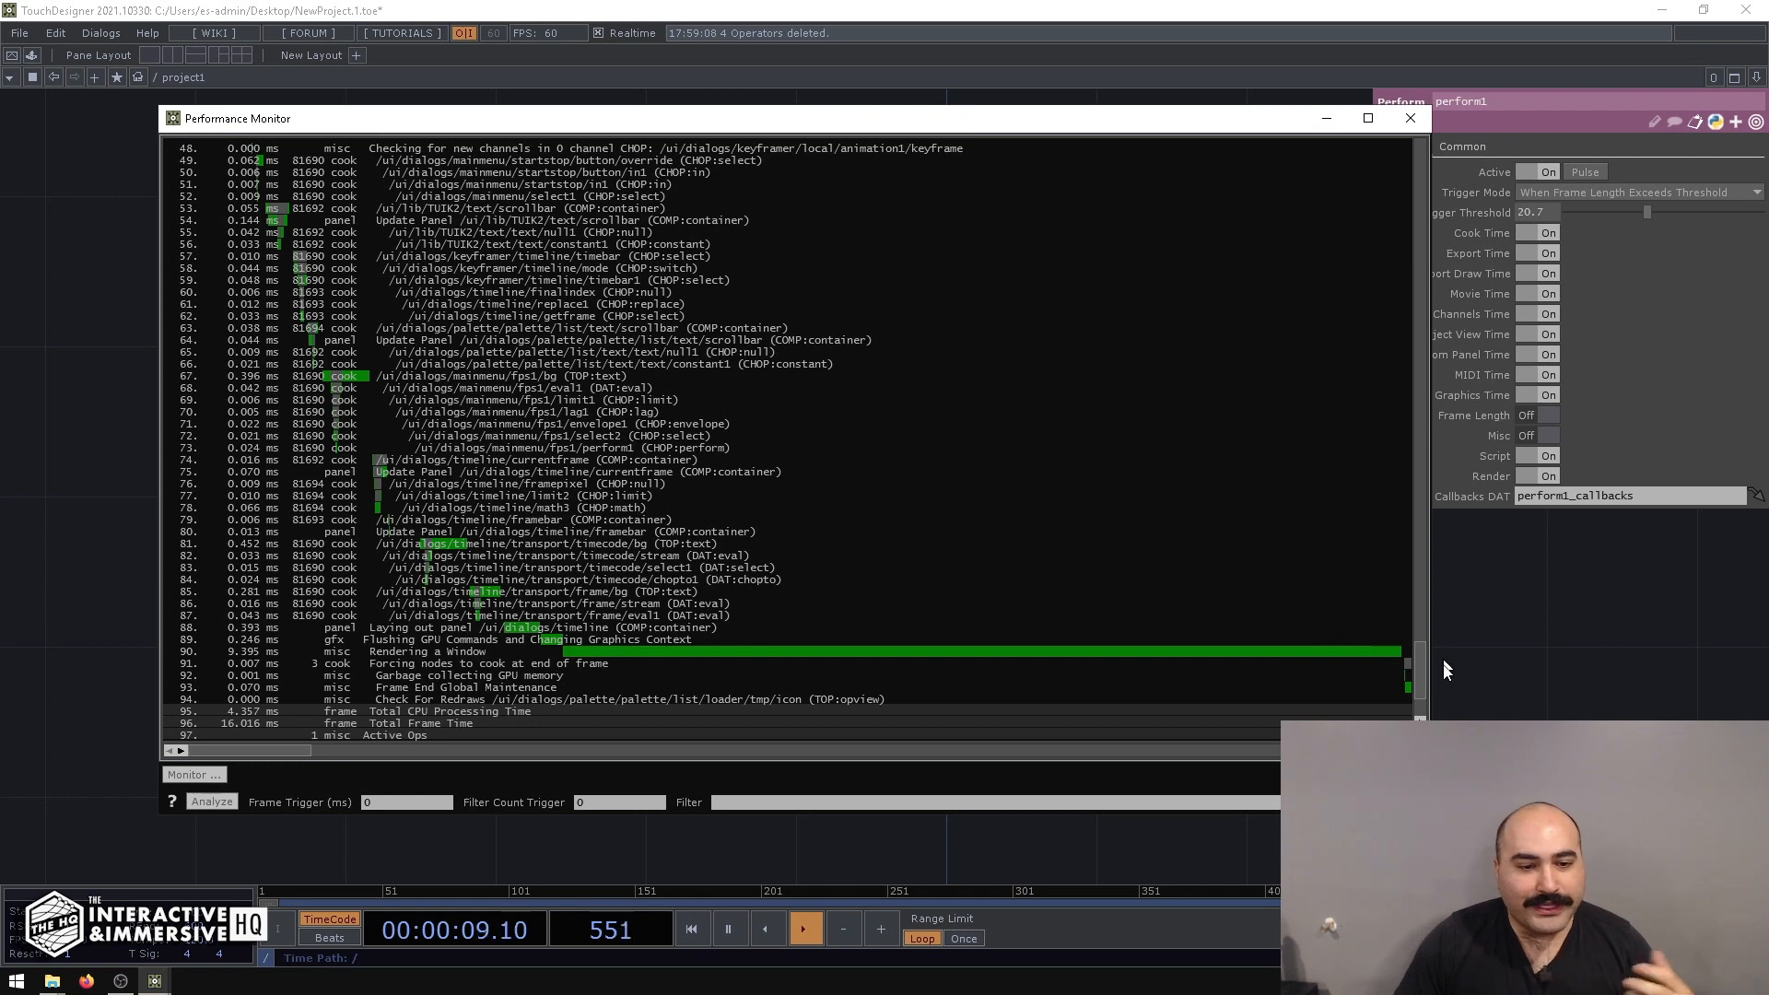
Move the Performance Monitor clear of the network and add a Hog CHOP above perform1.
left_click_drag(1128, 129, 1129, 551)
key("Tab")
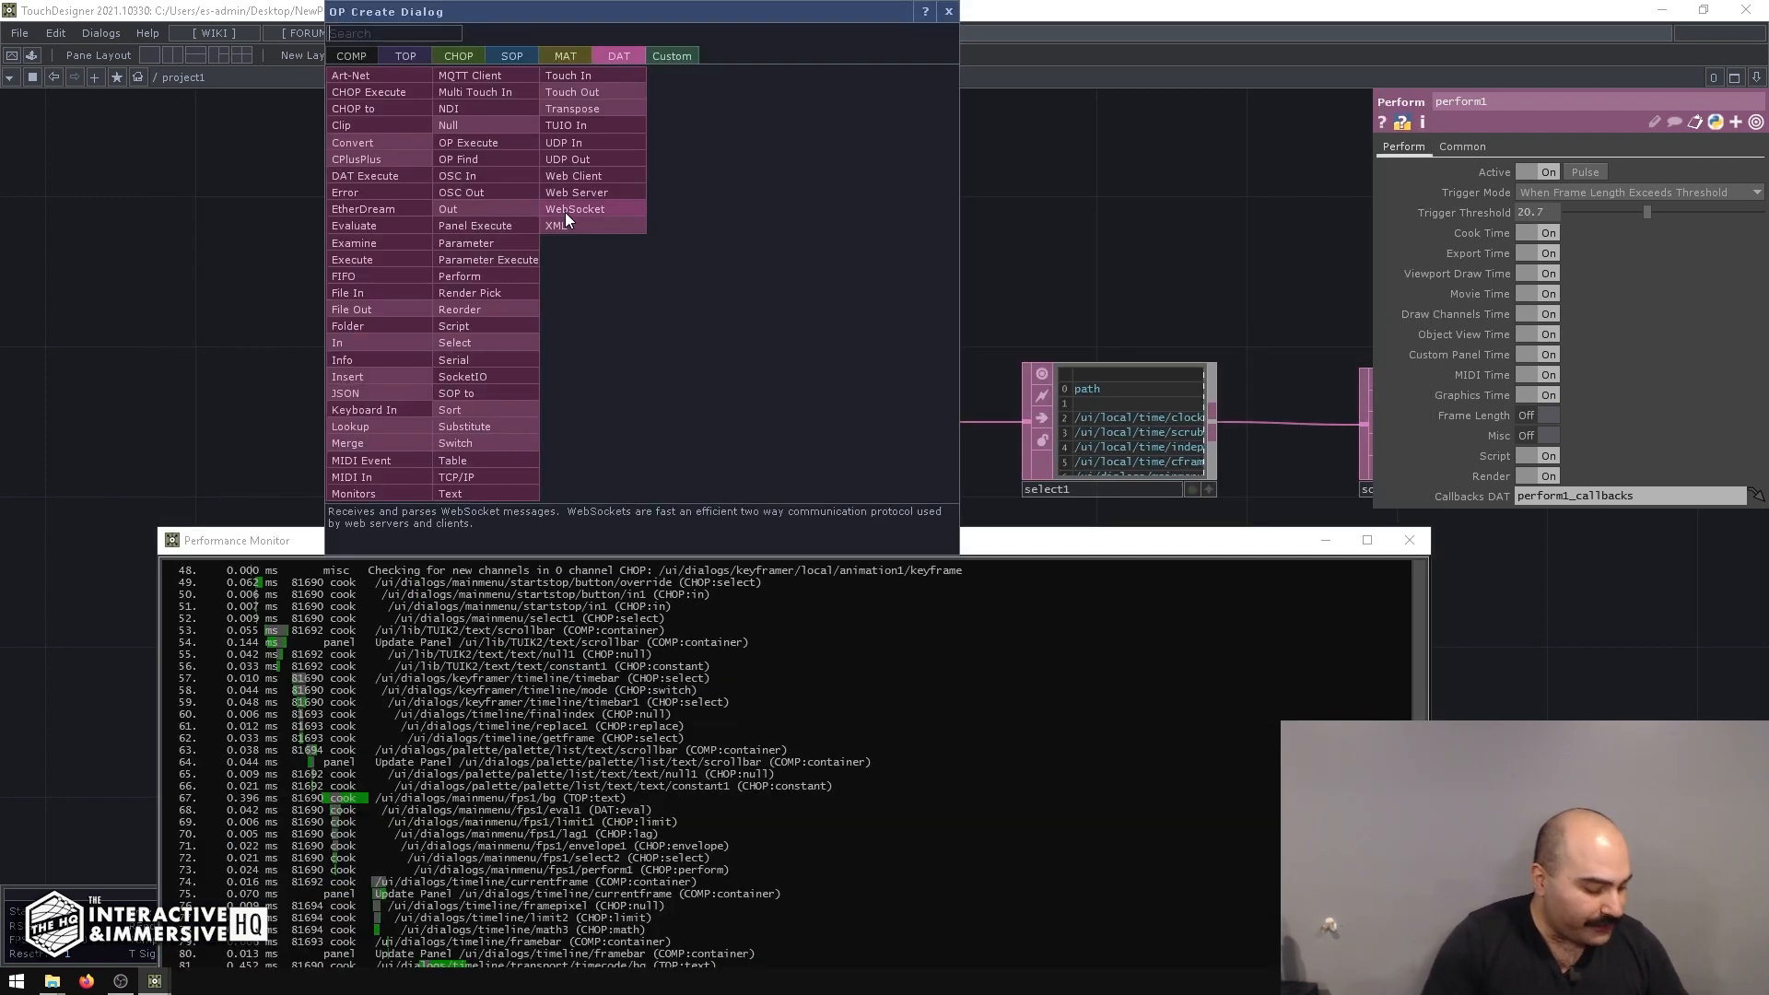
type("hog")
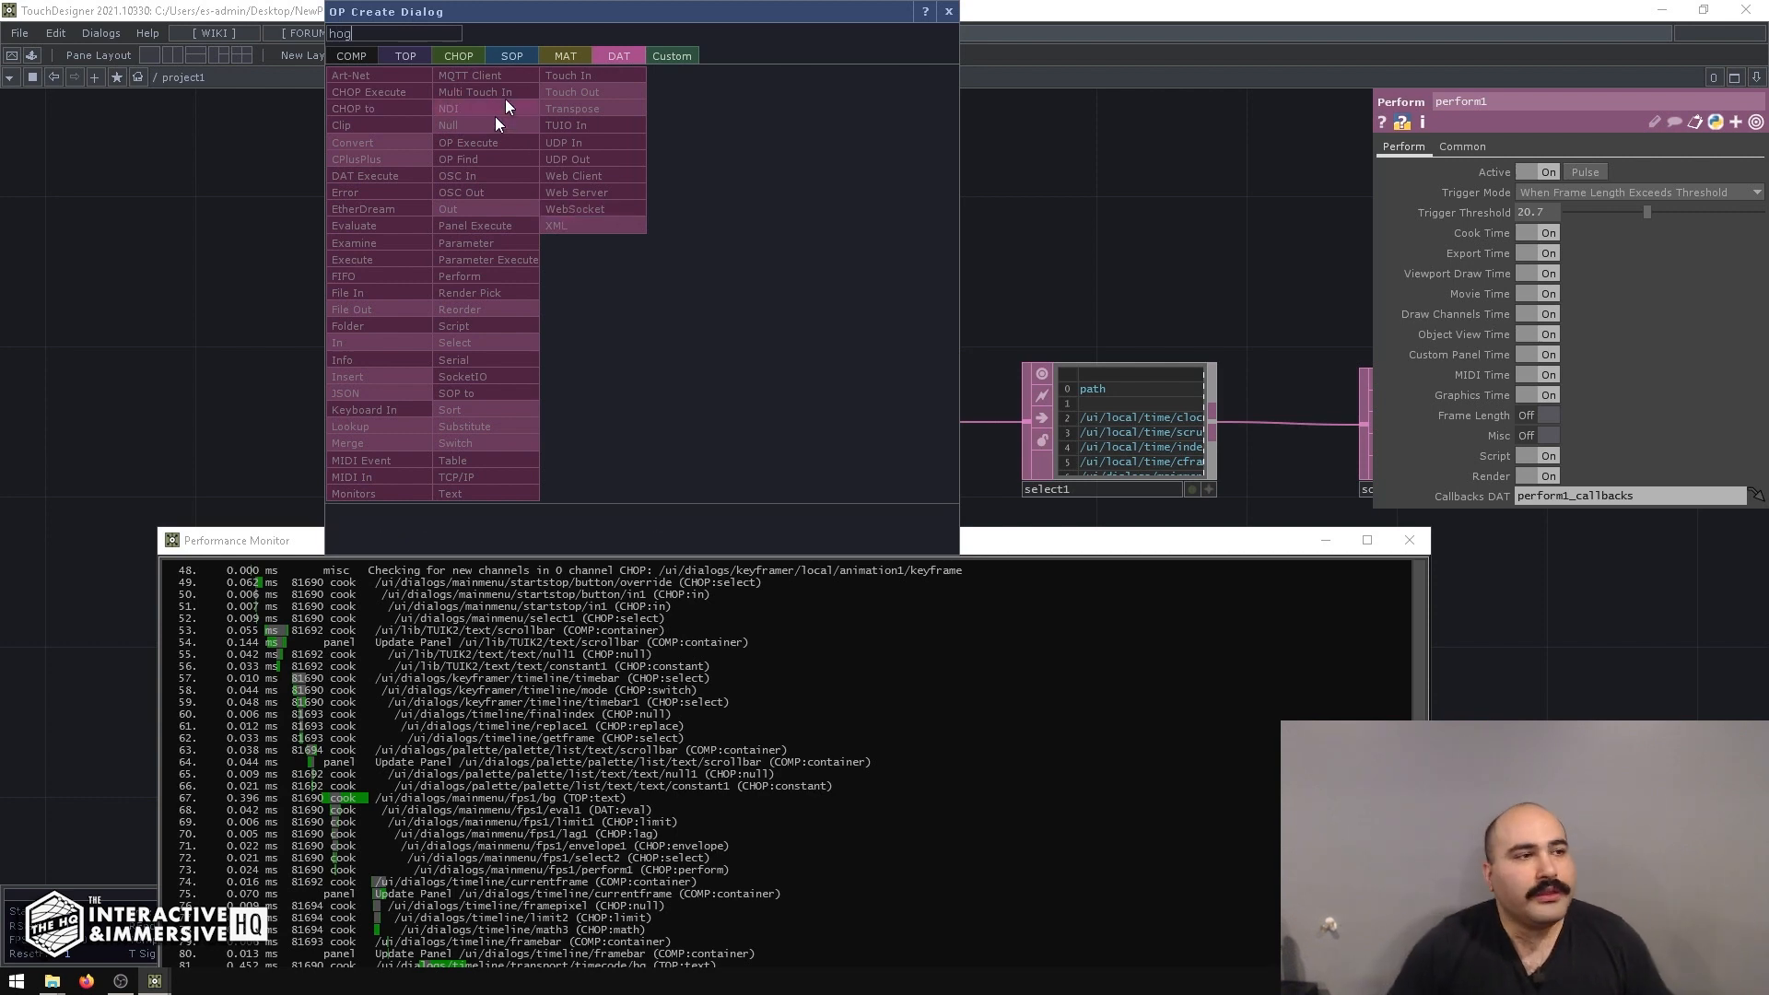
left_click(472, 61)
left_click(549, 142)
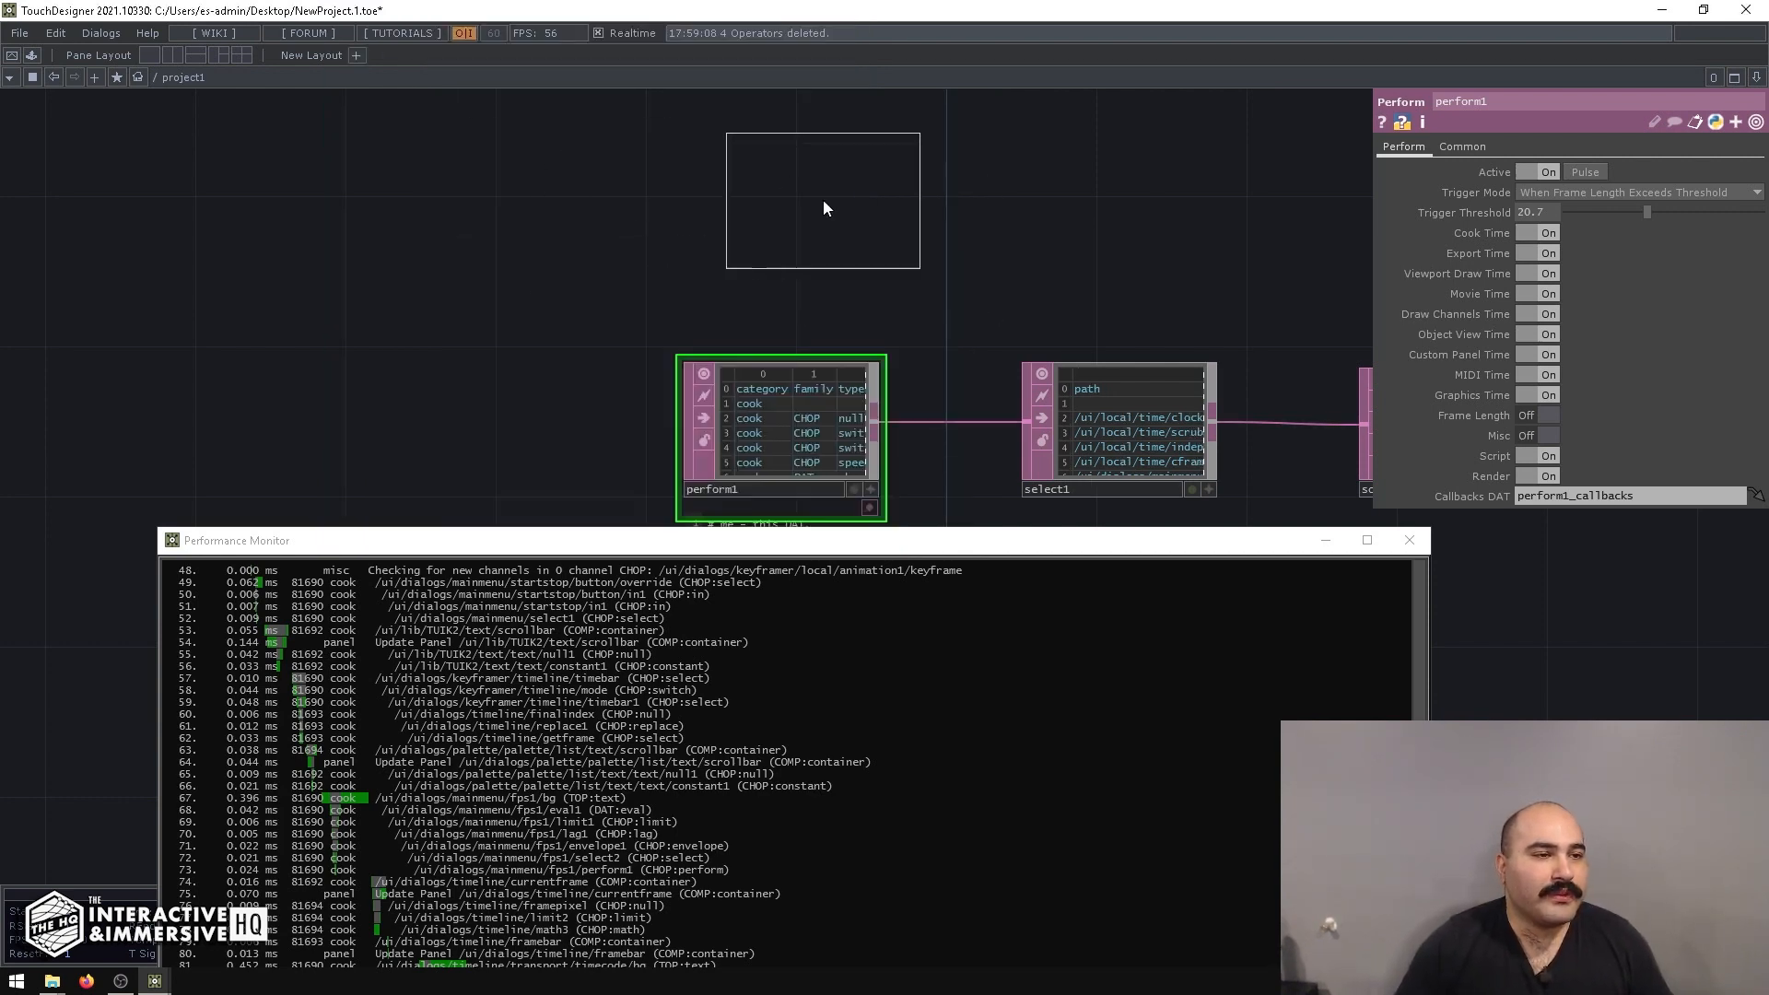
left_click(822, 199)
left_click_drag(1034, 225, 1053, 446)
left_click_drag(860, 402, 843, 261)
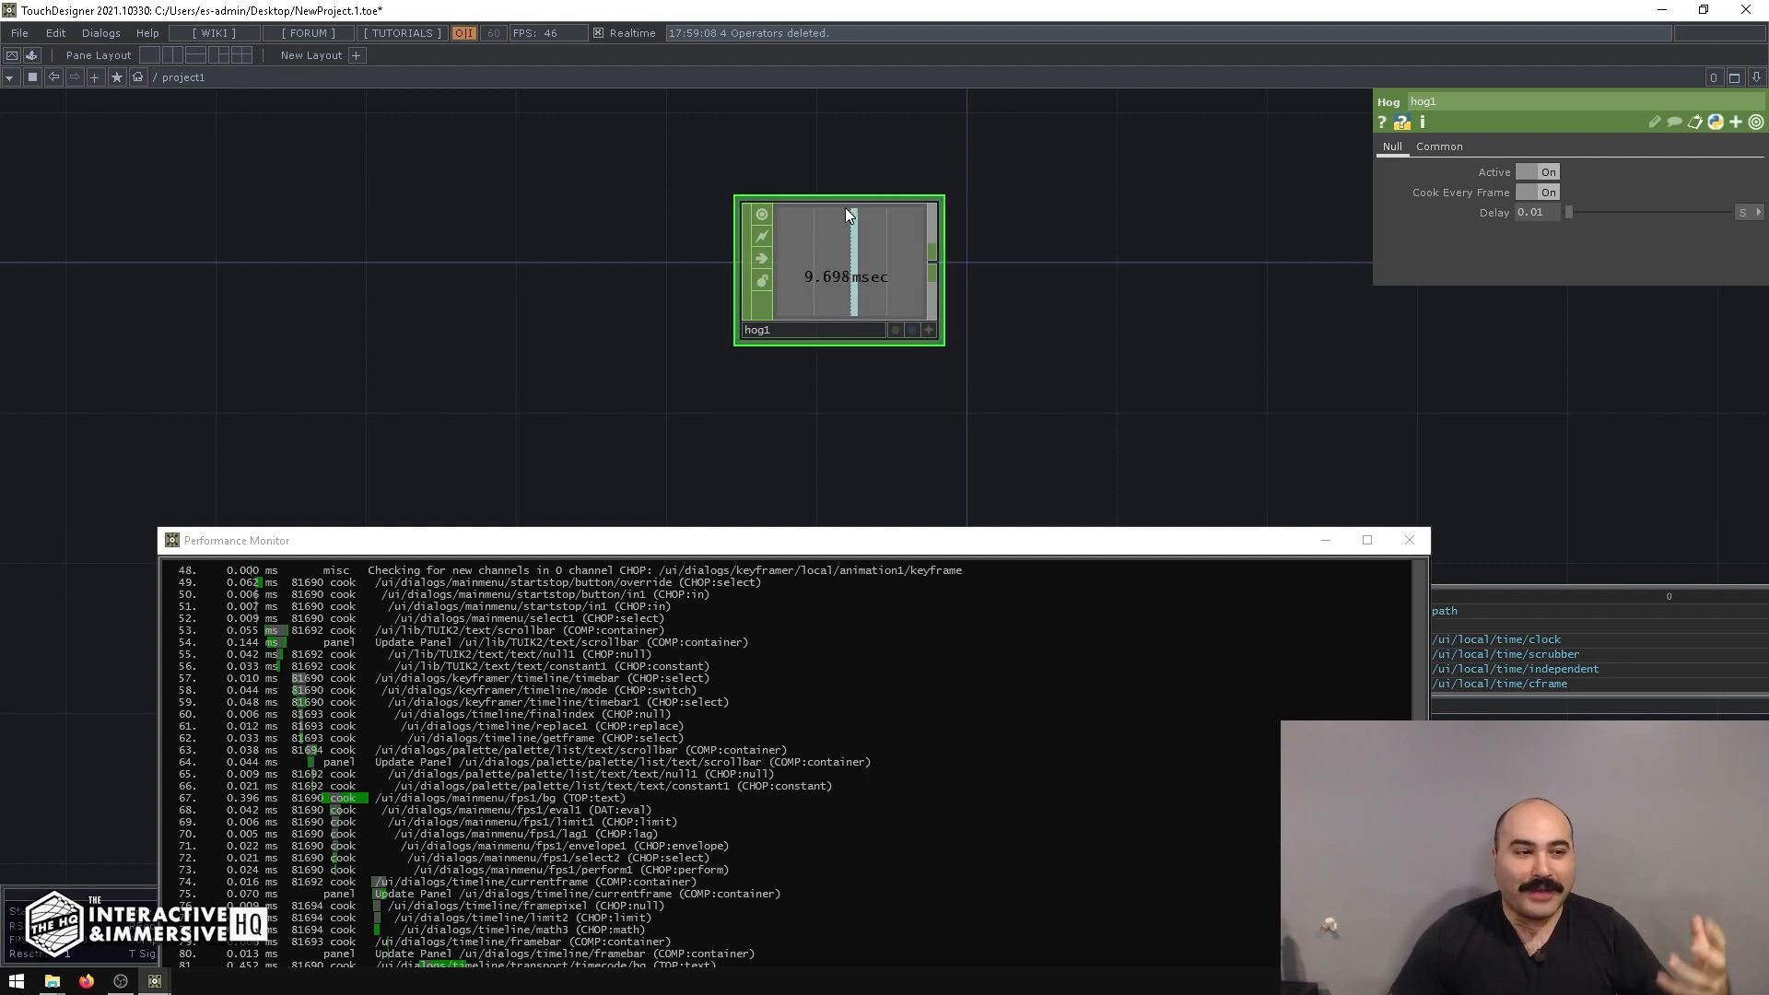
scroll(843, 207, "up", 4)
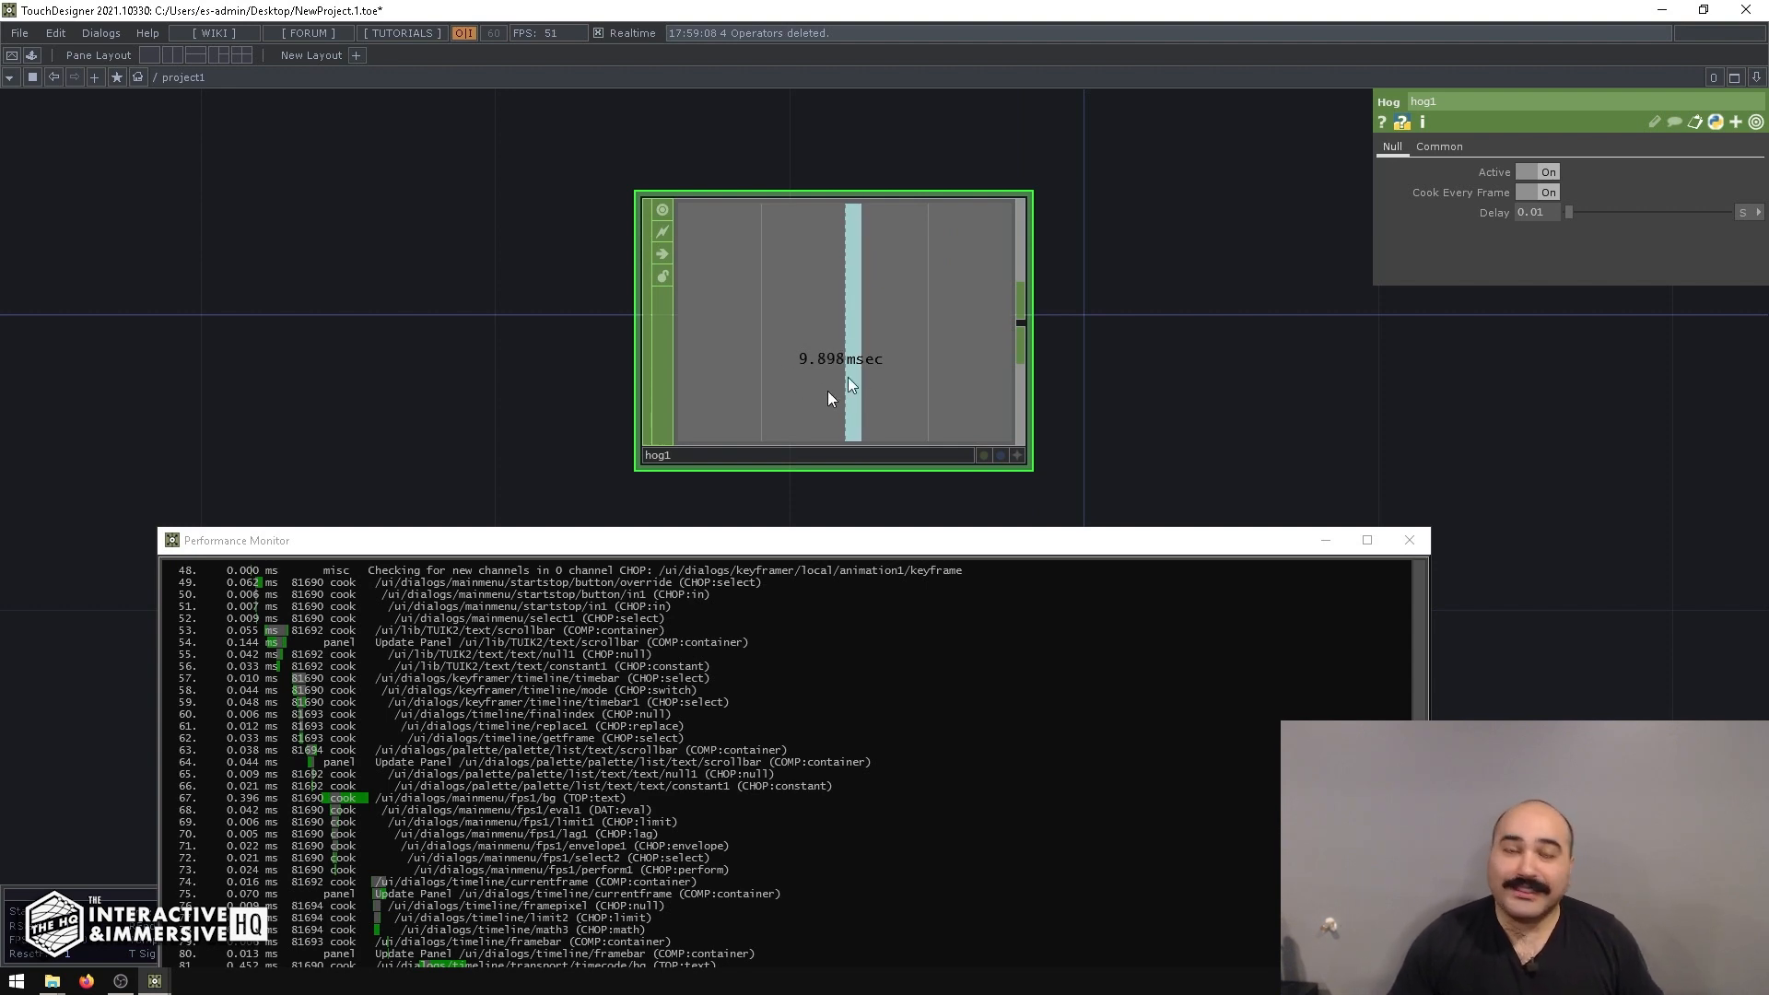
Analyze two frames with the Hog CHOP active and examine the /project1/hog1 cook entry in the Performance Monitor.
left_click_drag(793, 539, 742, 156)
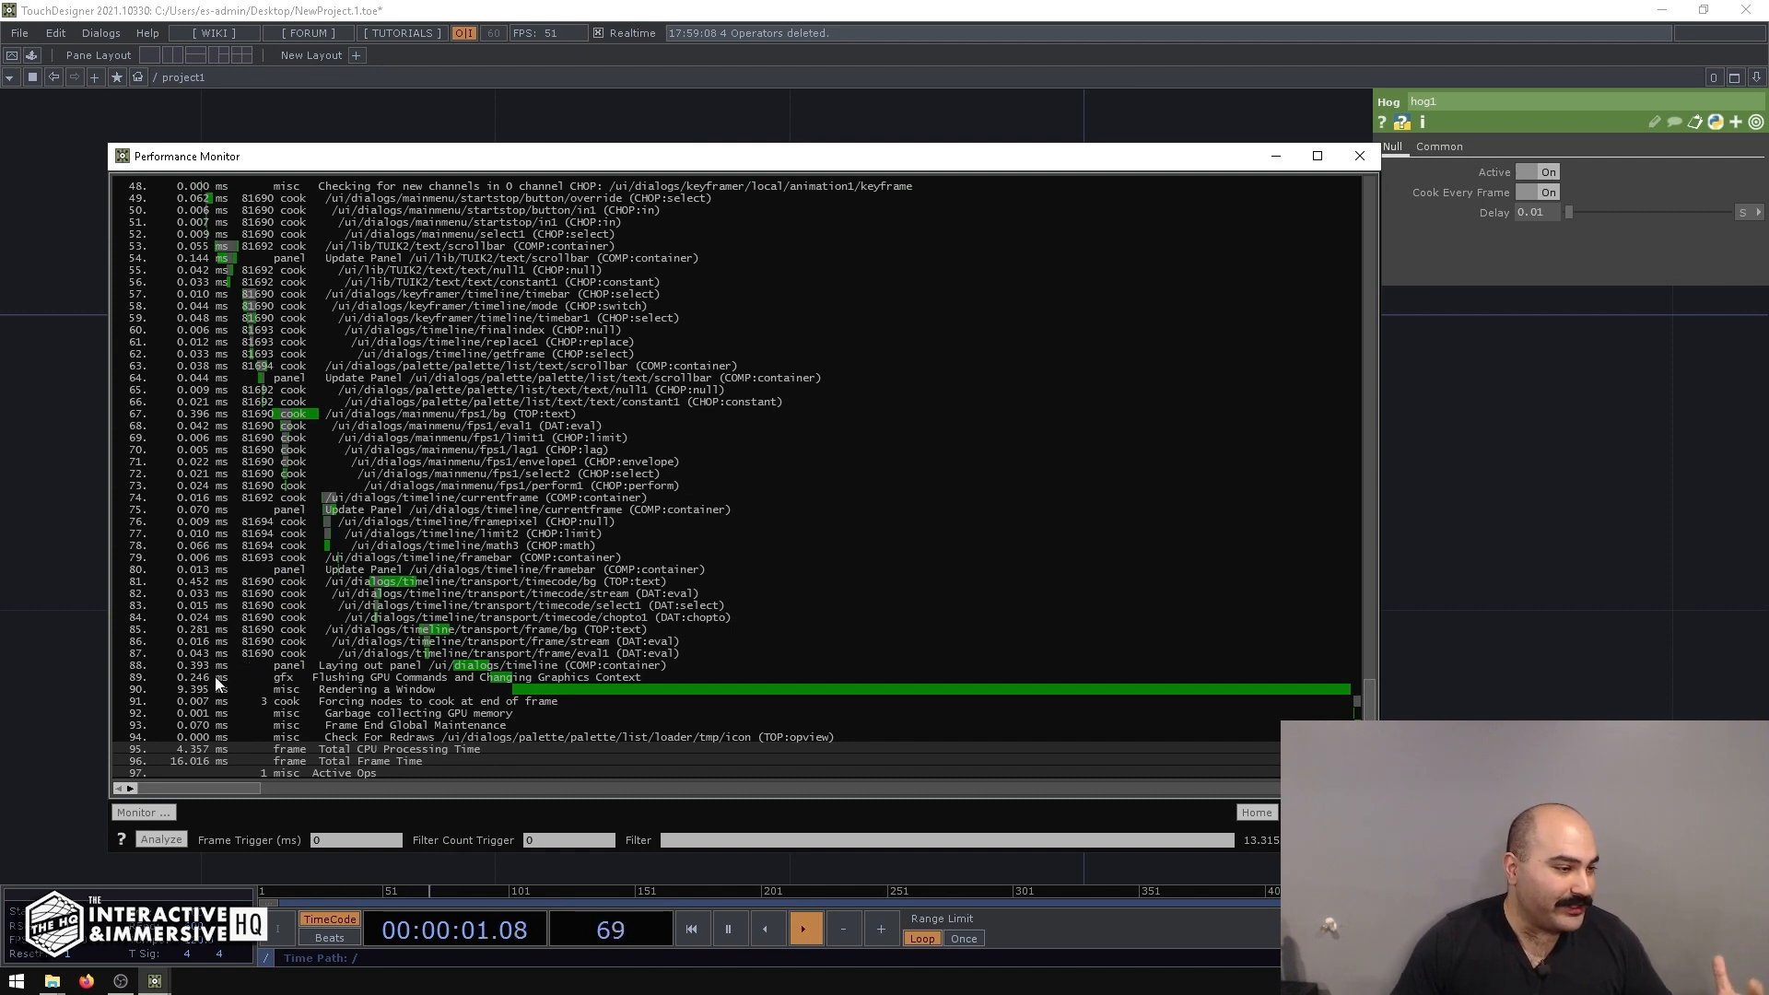
left_click(161, 839)
scroll(608, 661, "up", 7)
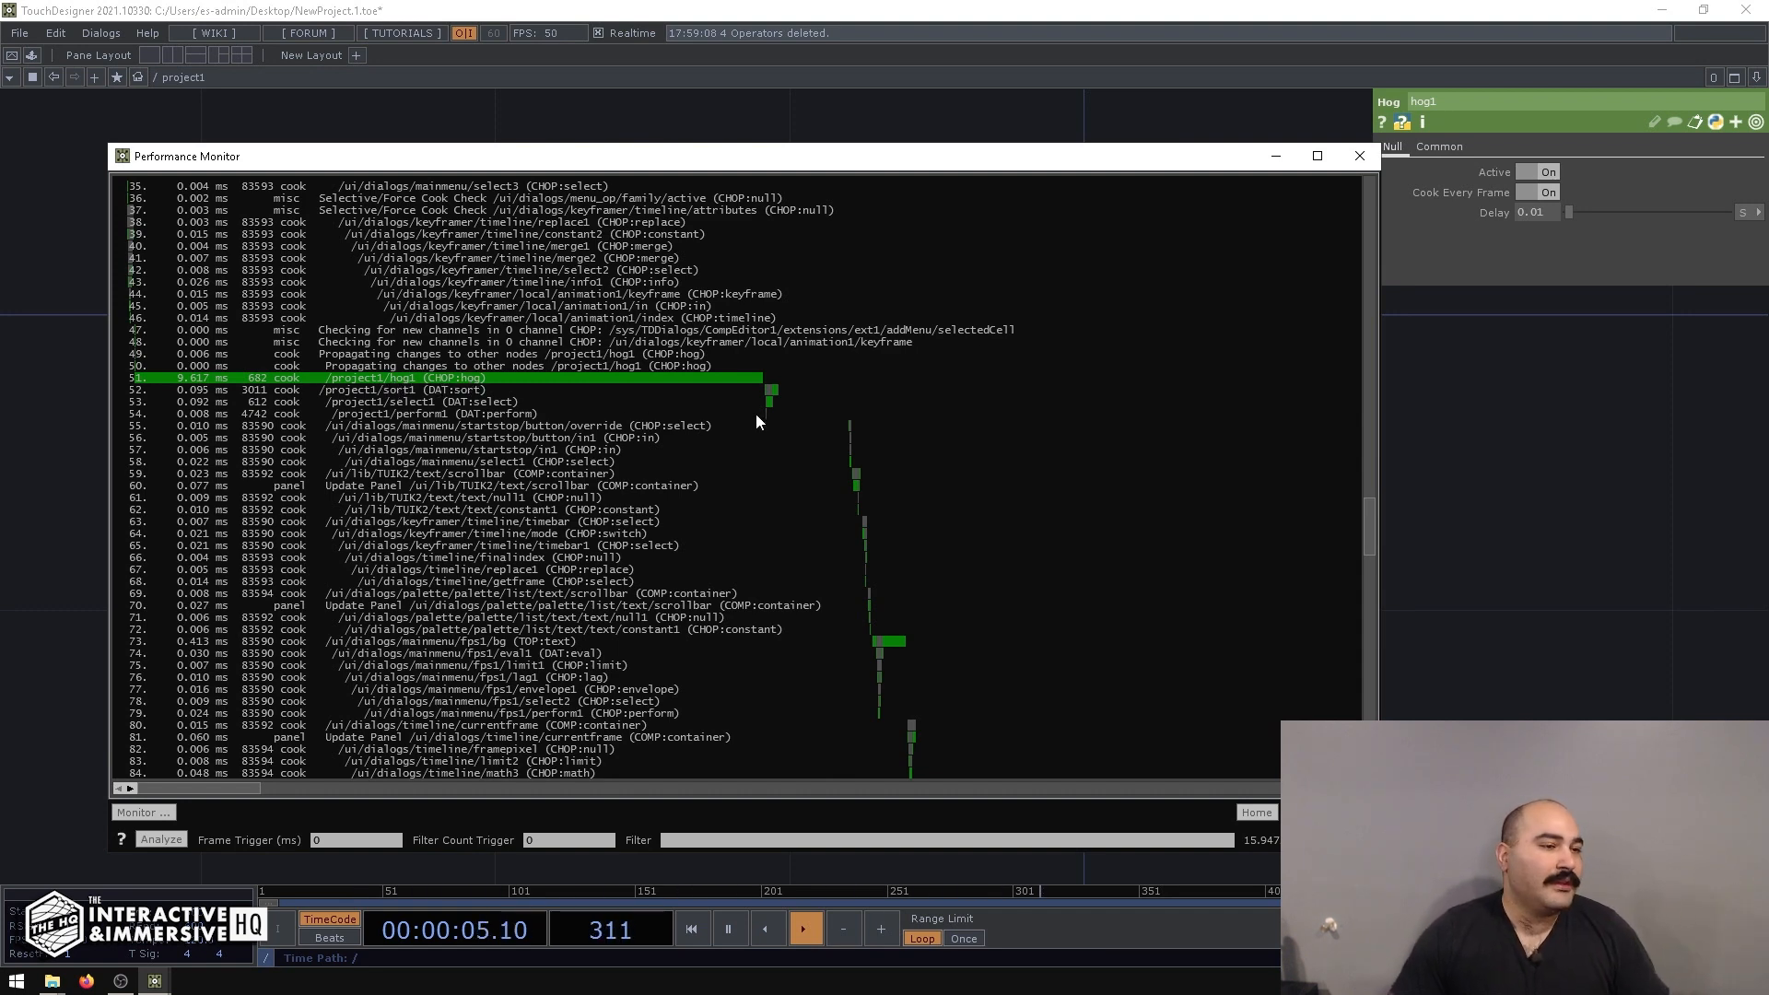
scroll(760, 427, "down", 4)
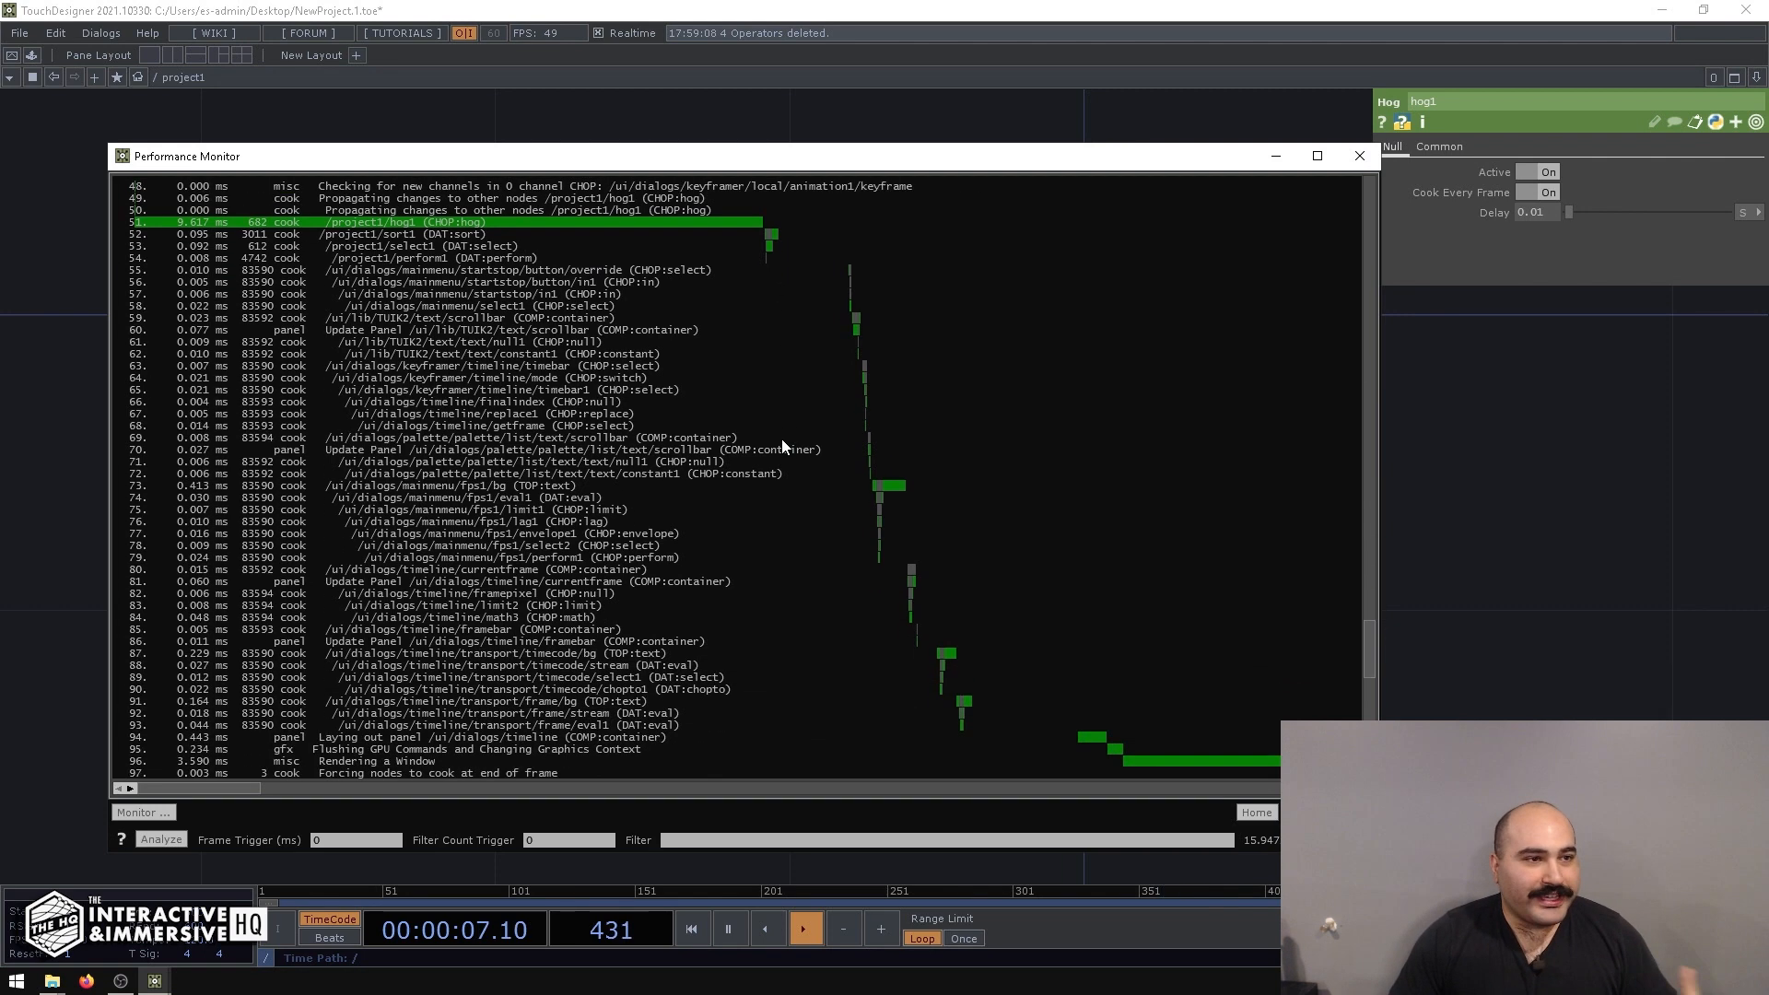
left_click(166, 839)
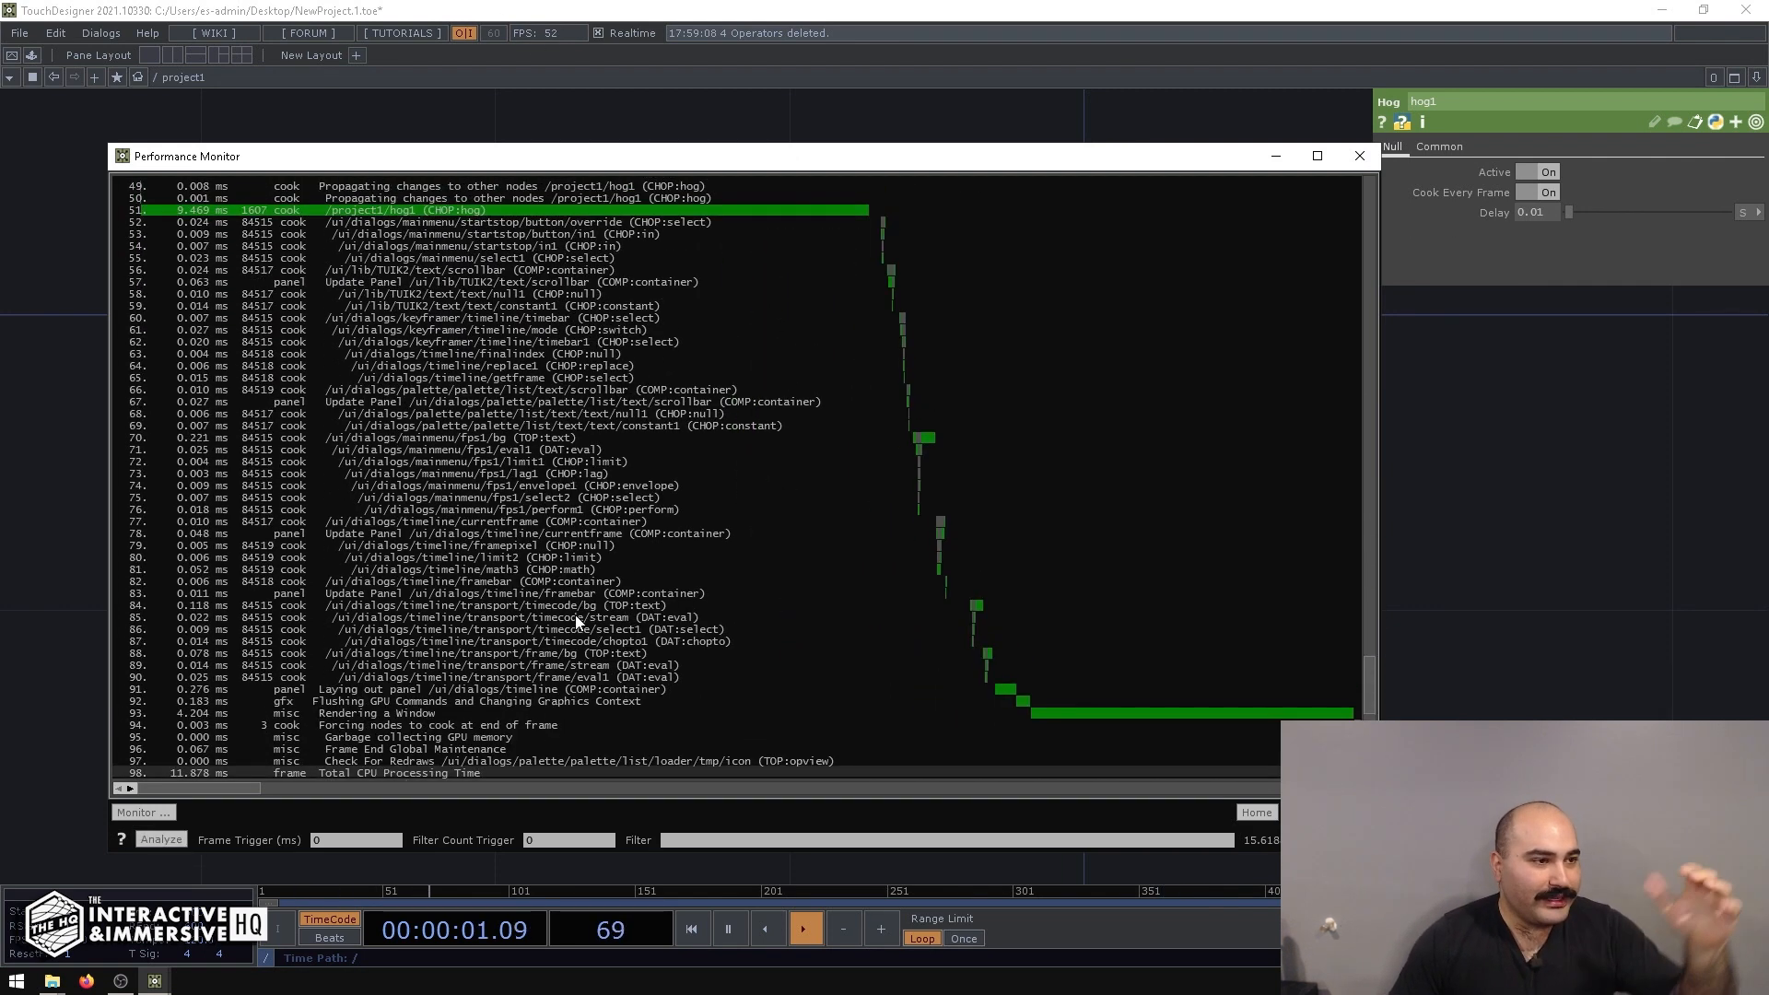
scroll(575, 621, "up", 6)
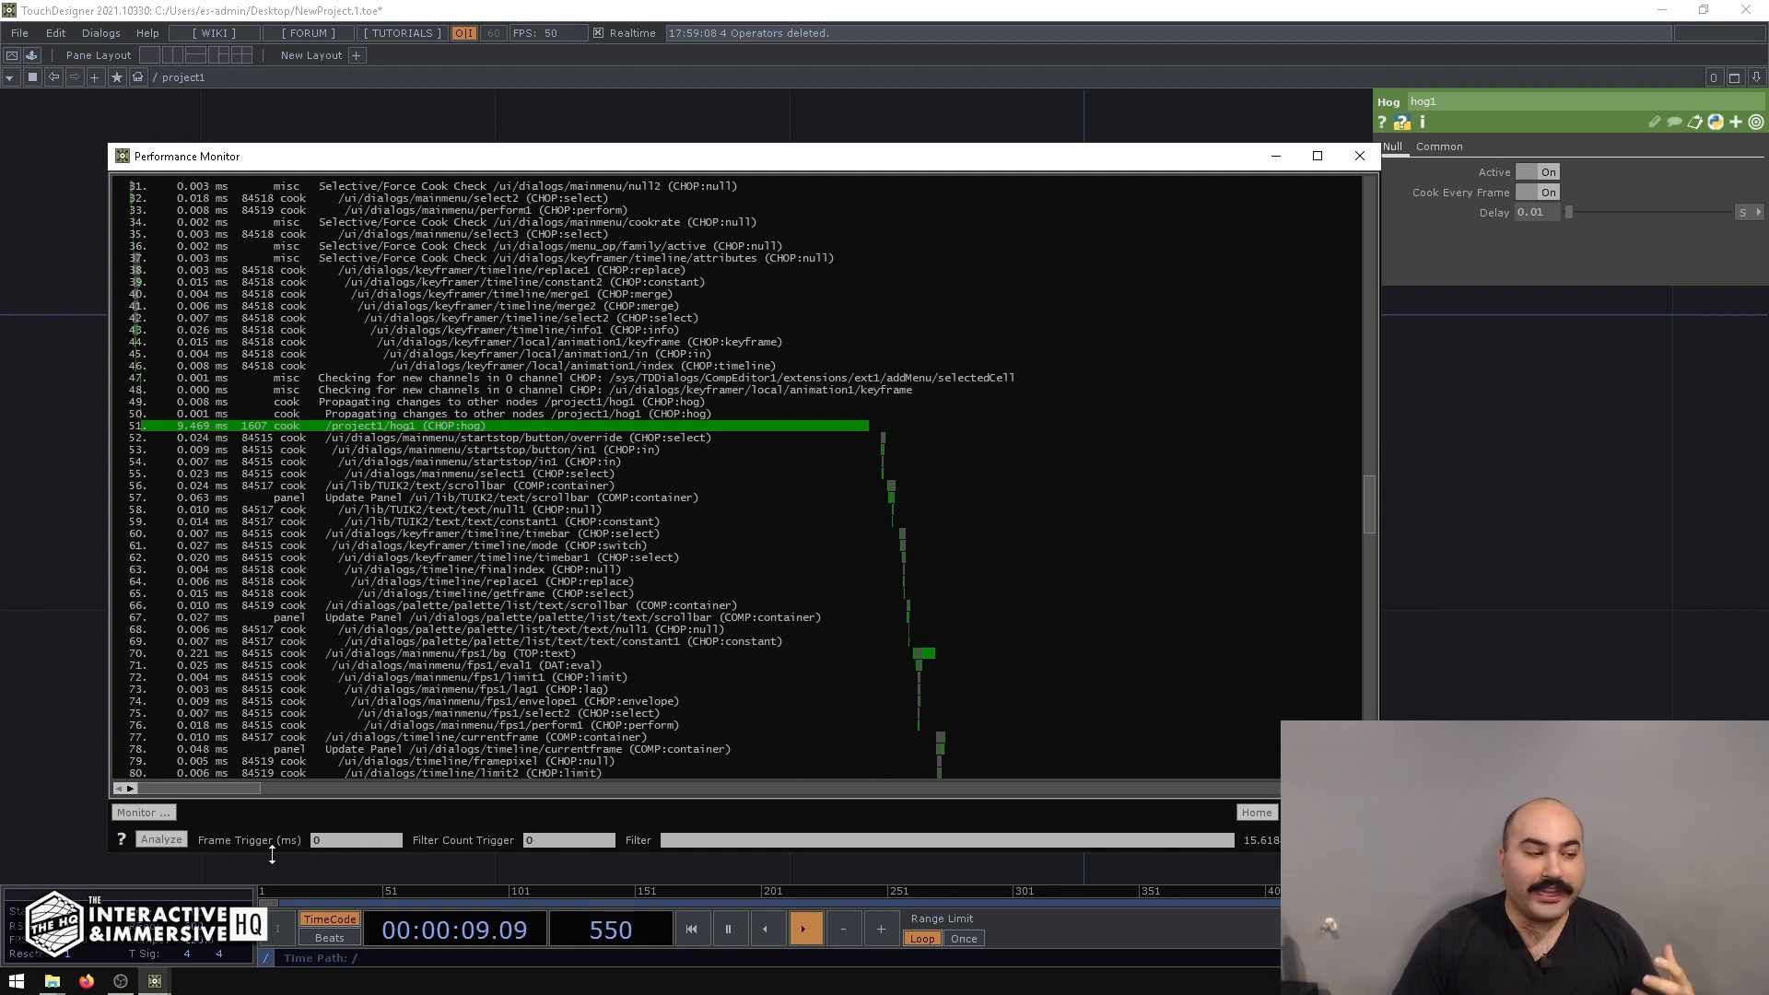
Set the Performance Monitor's Frame Trigger to 33 ms and start an analysis with it.
left_click_drag(621, 170, 596, 136)
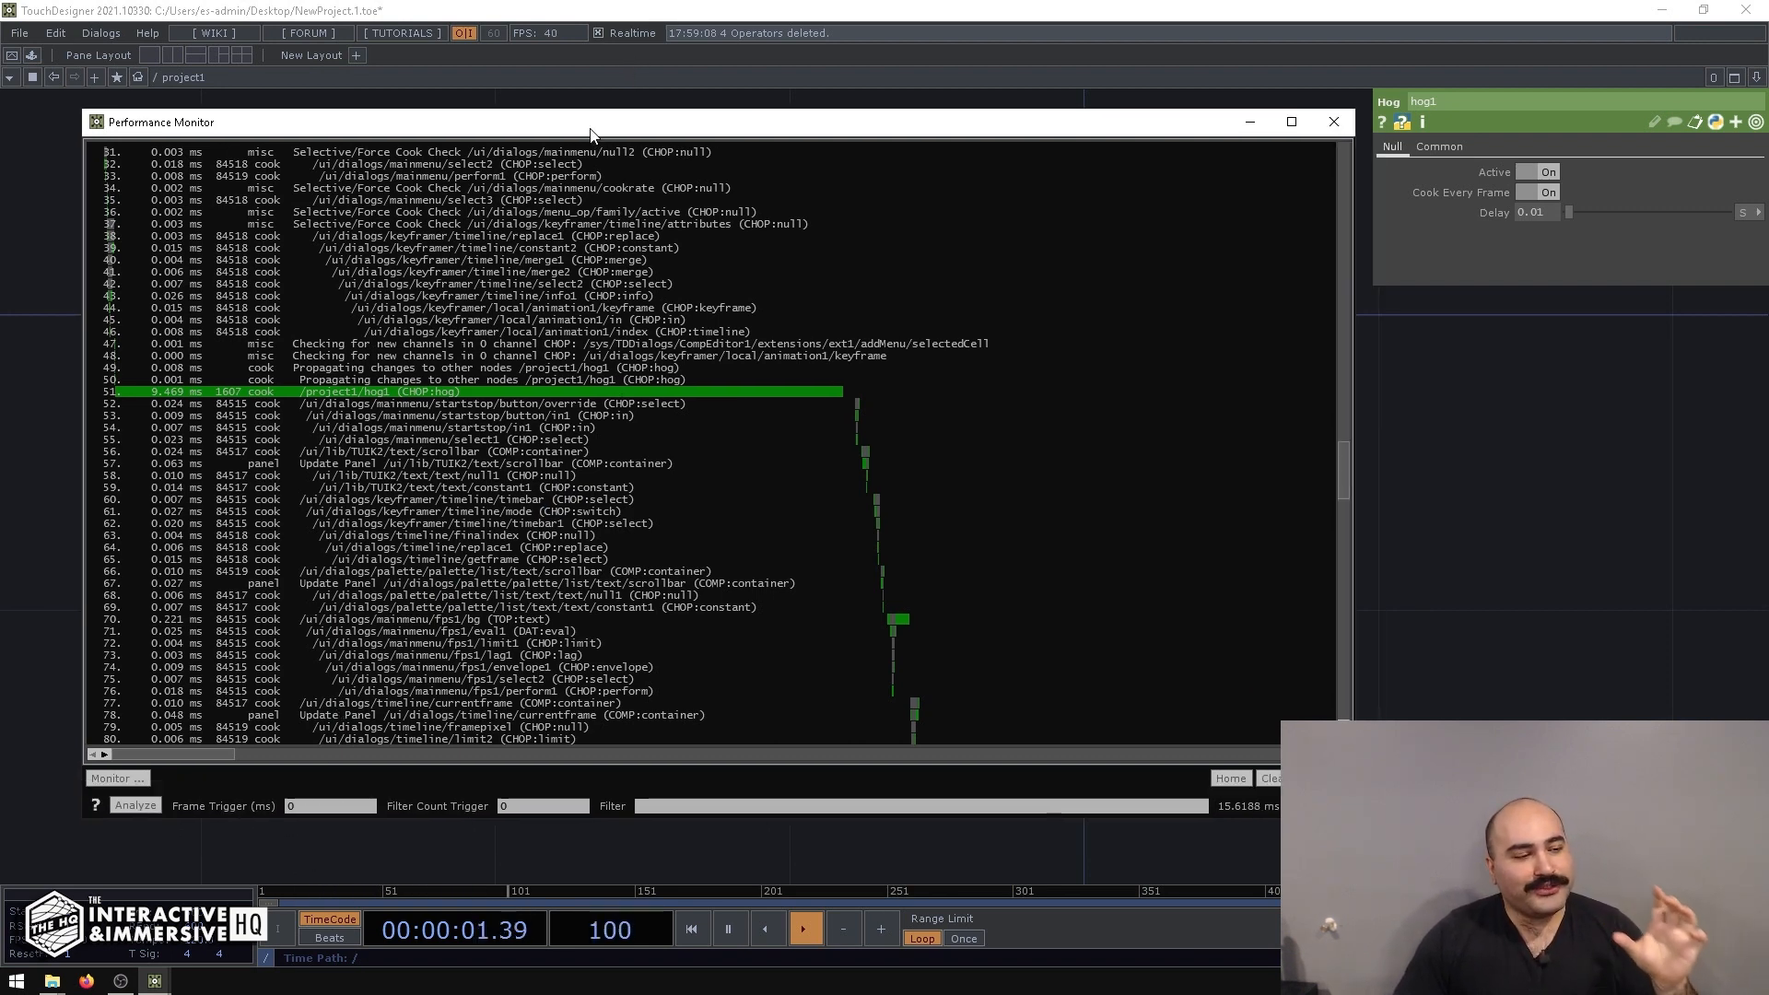
left_click(307, 809)
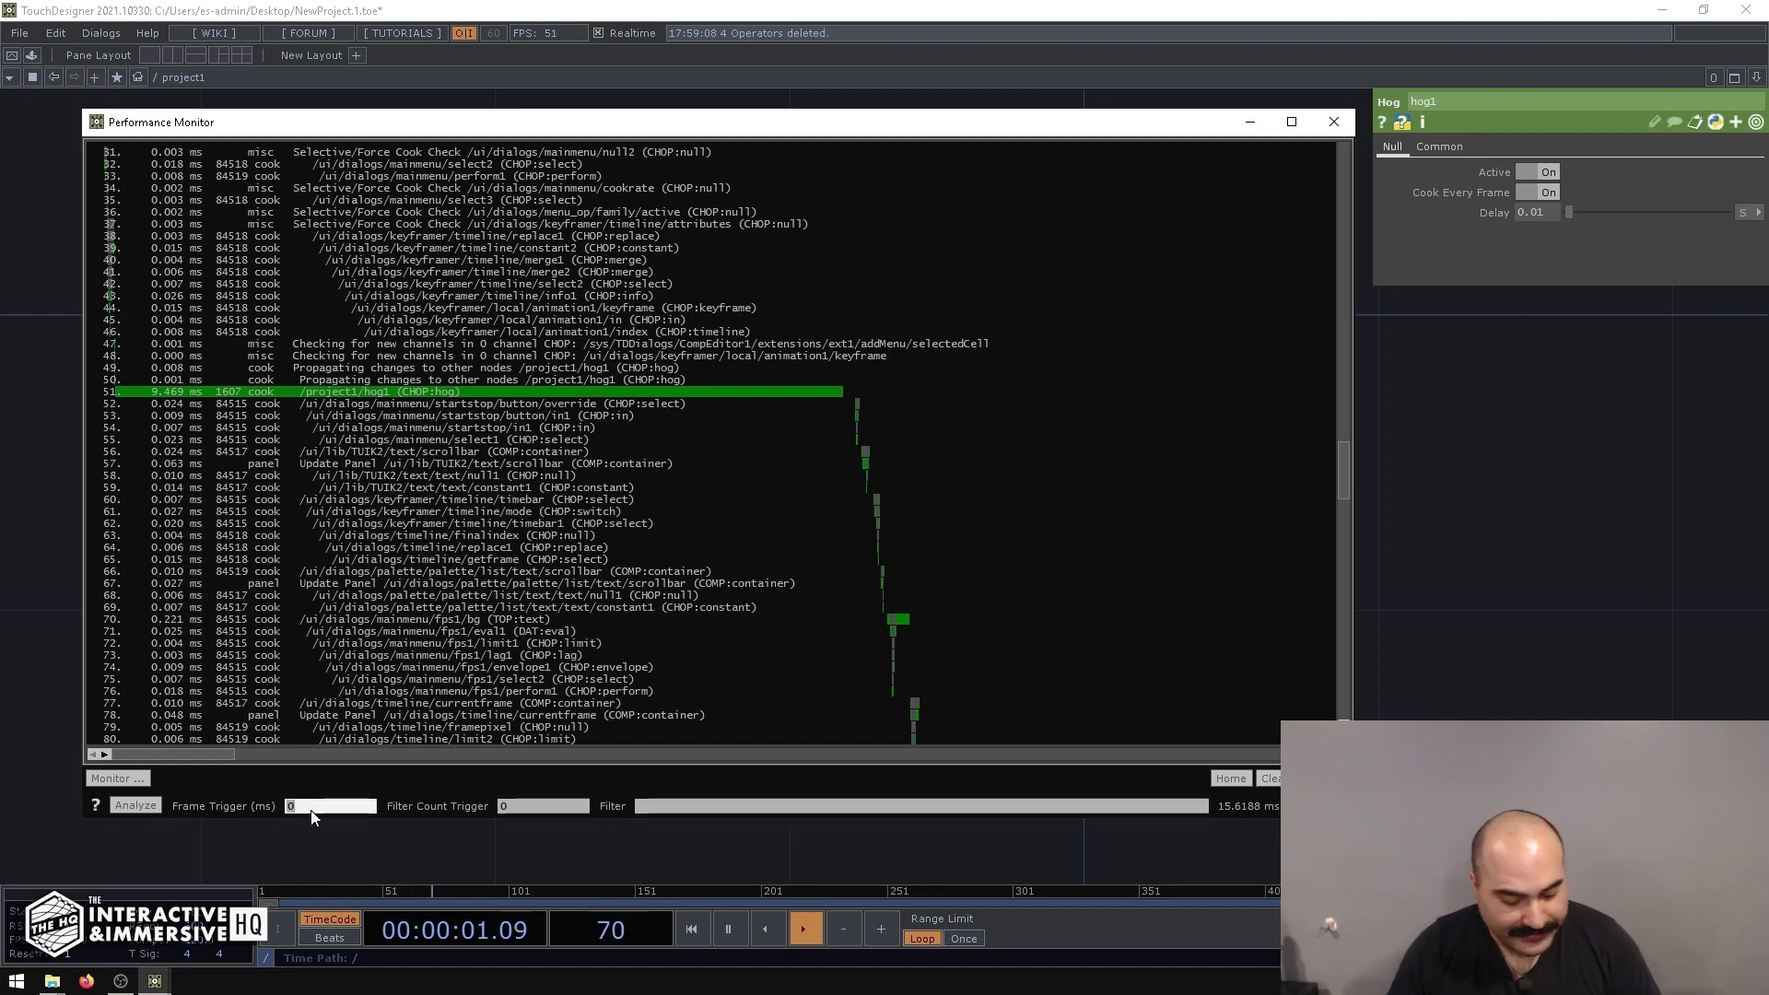
type("33")
key("Return")
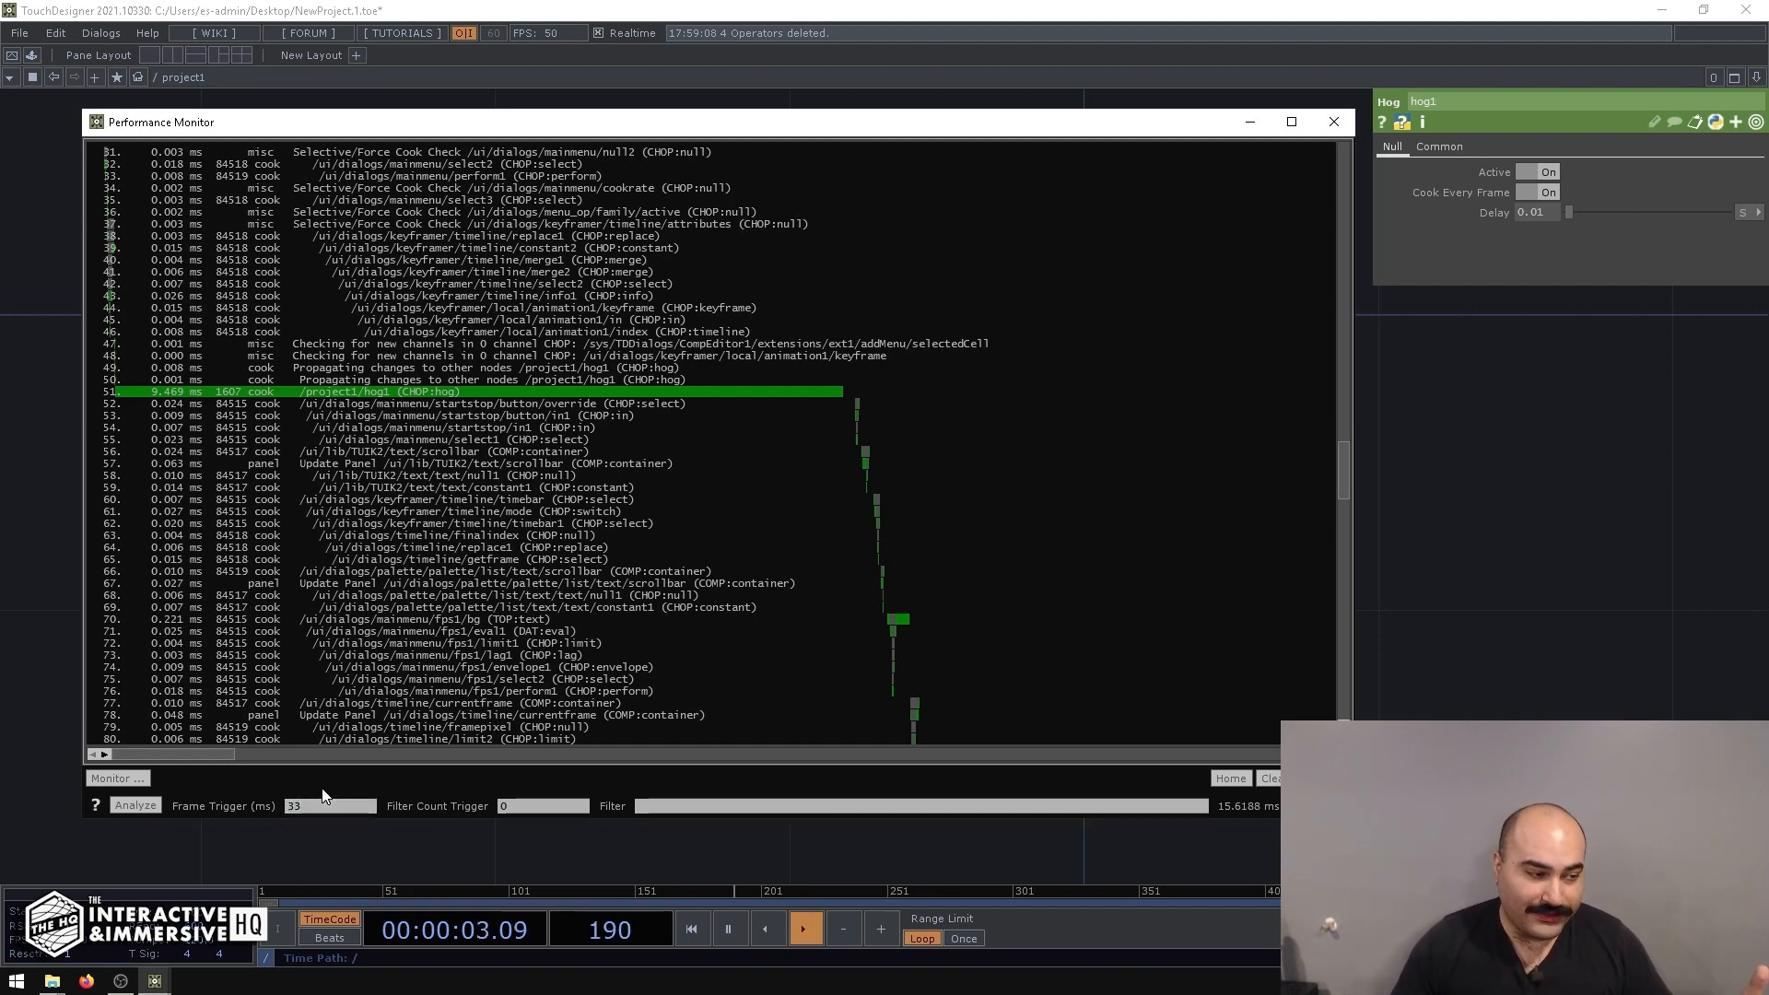
left_click(134, 806)
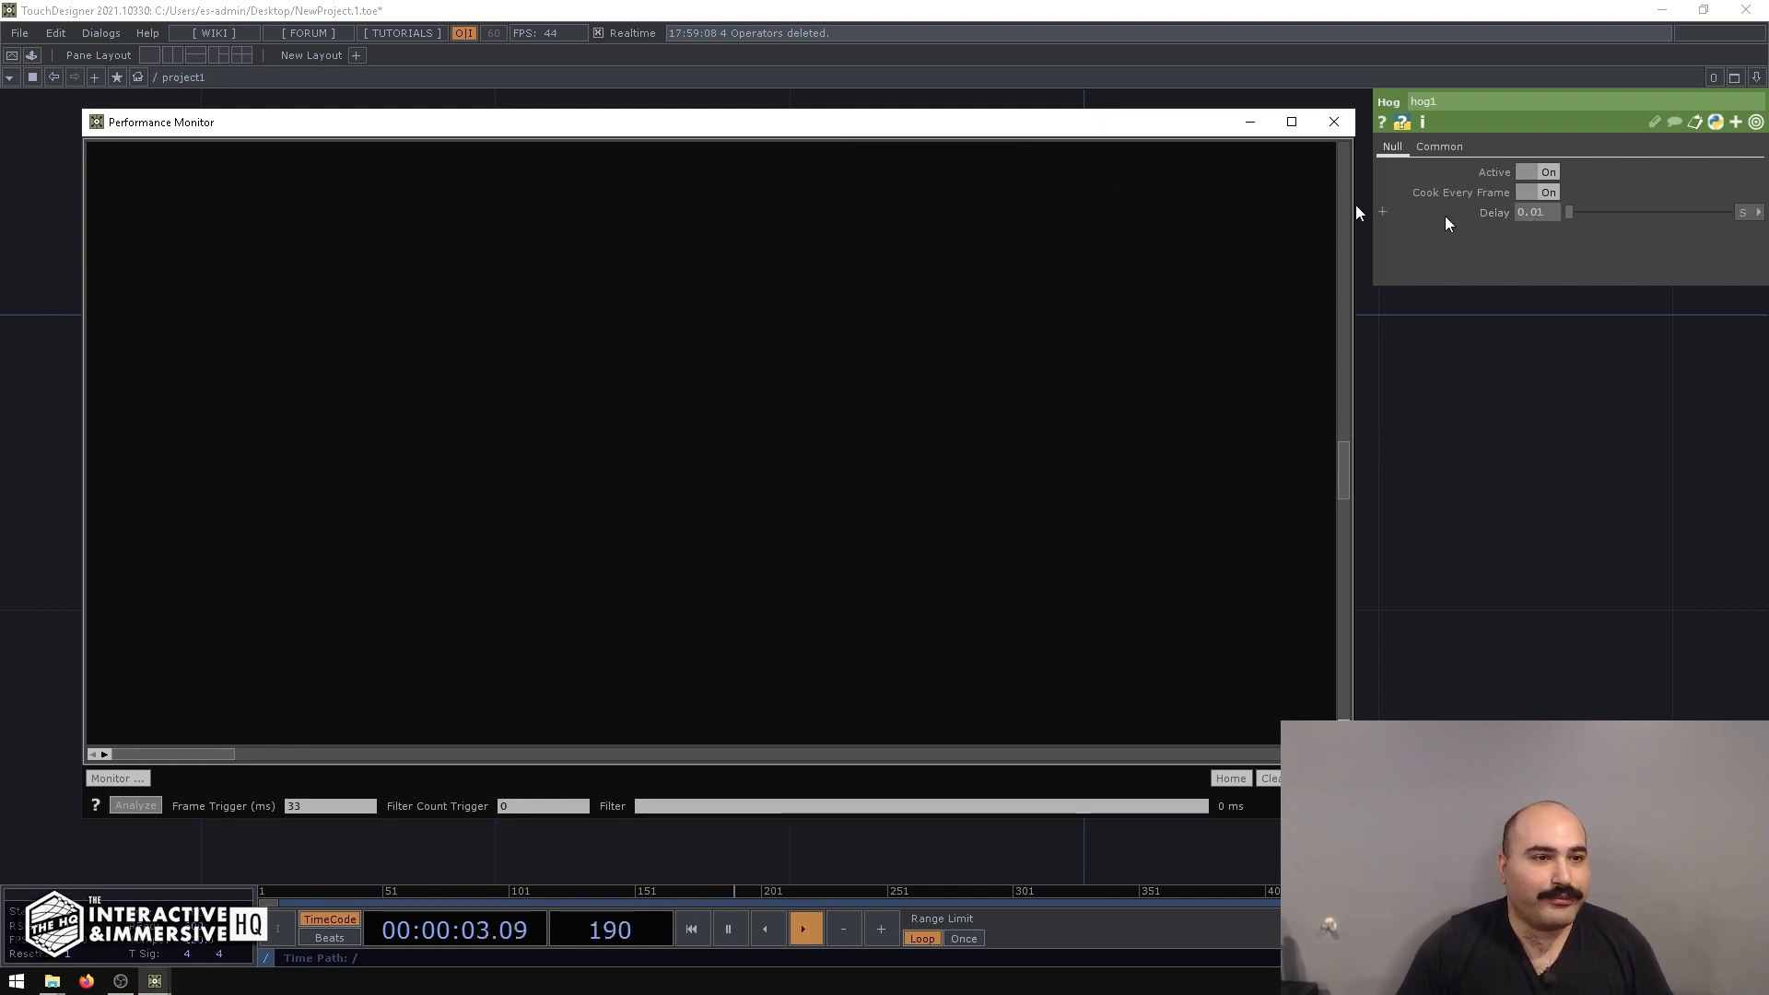
Move the Performance Monitor away from the parameters and set hog1's Delay to 0.02.
left_click_drag(1072, 131, 1019, 225)
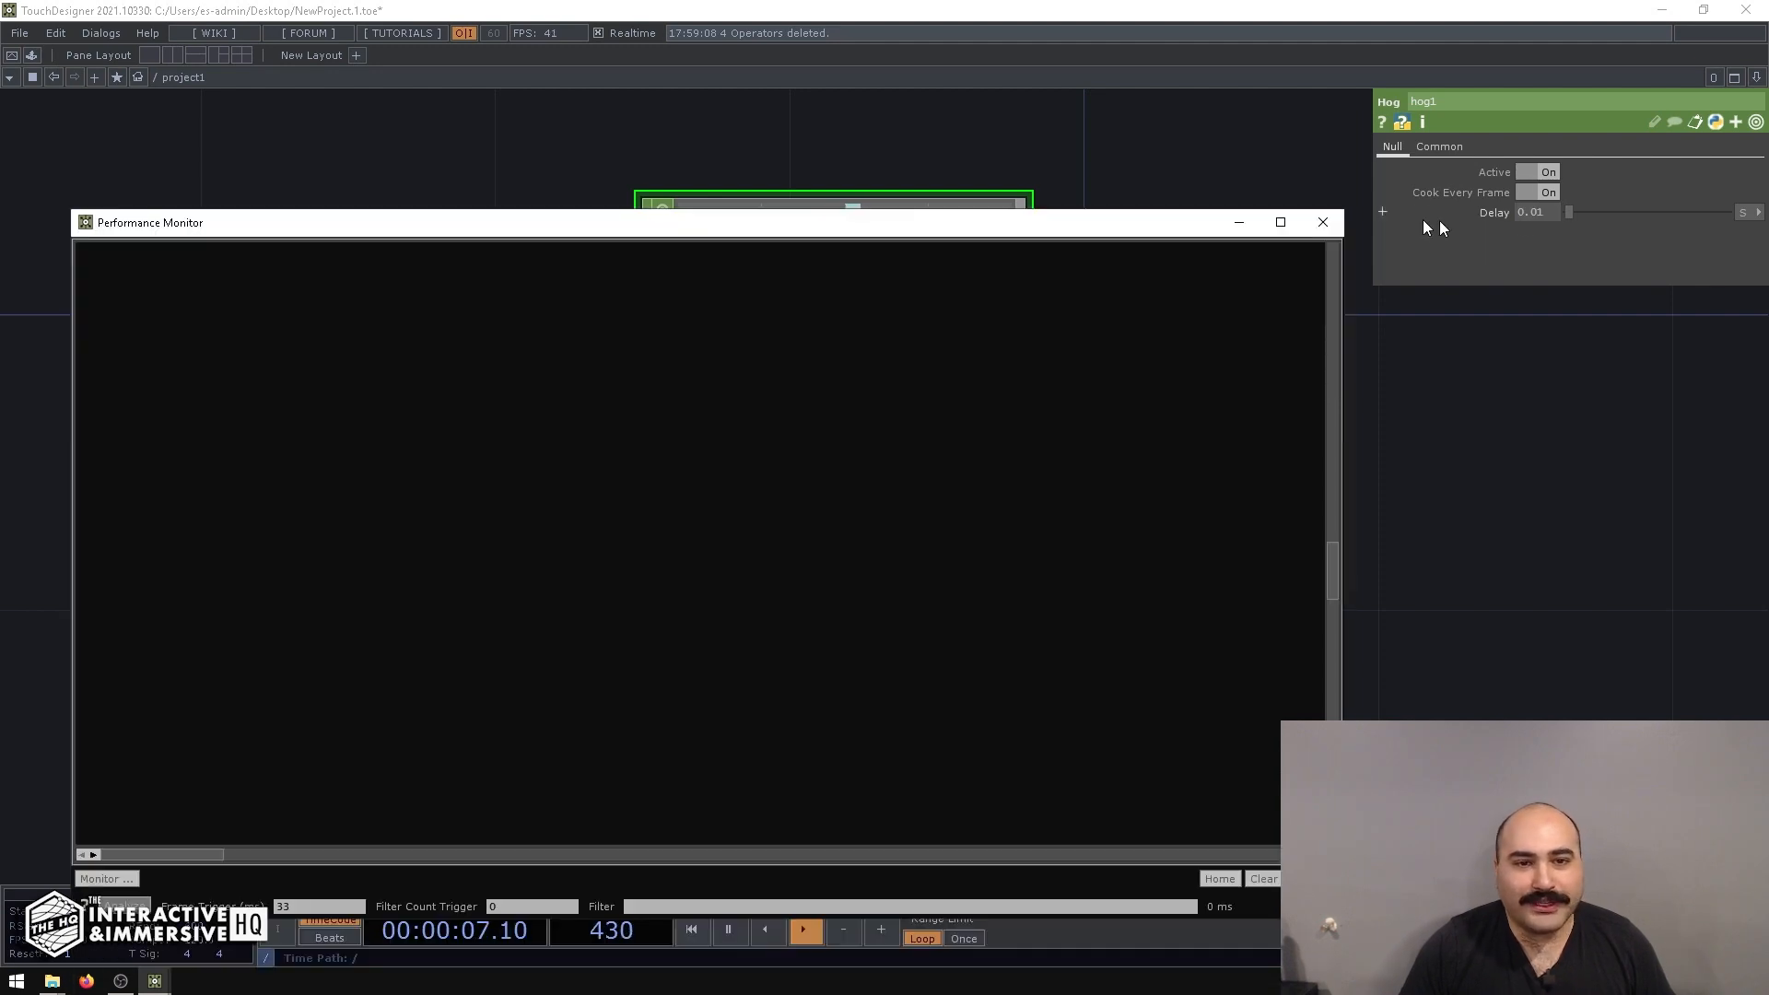
left_click(1582, 328)
key("BackSpace")
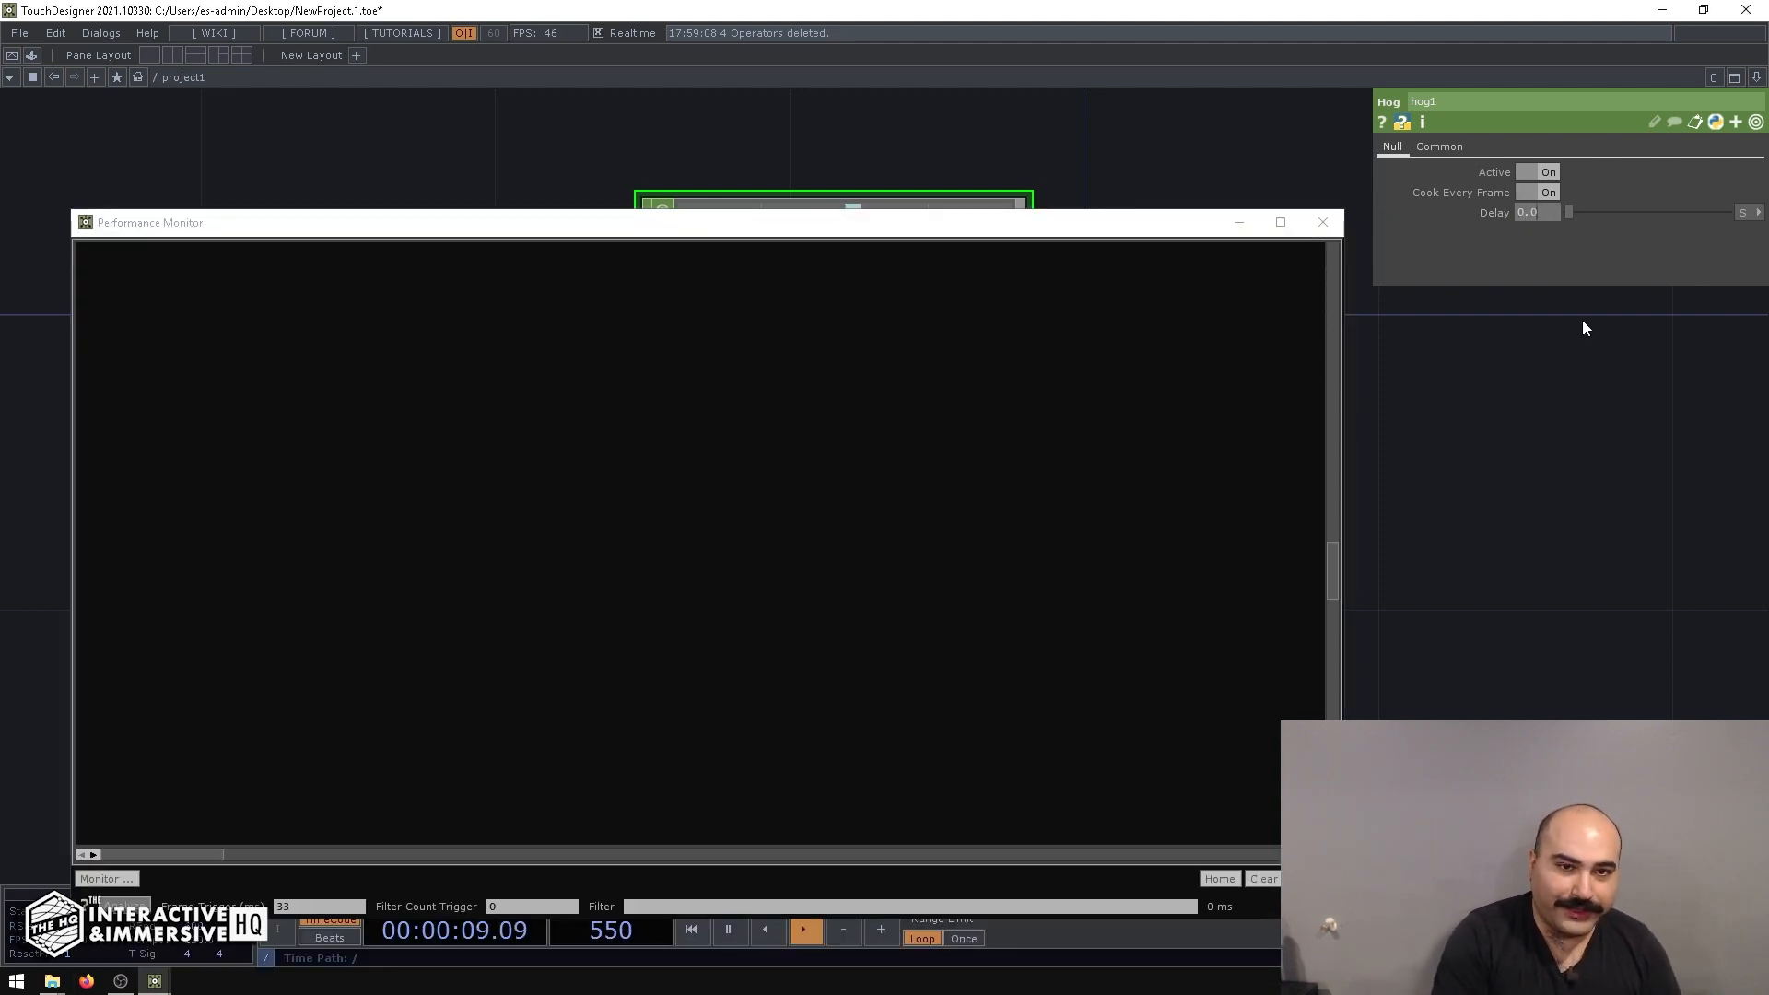
key("Return")
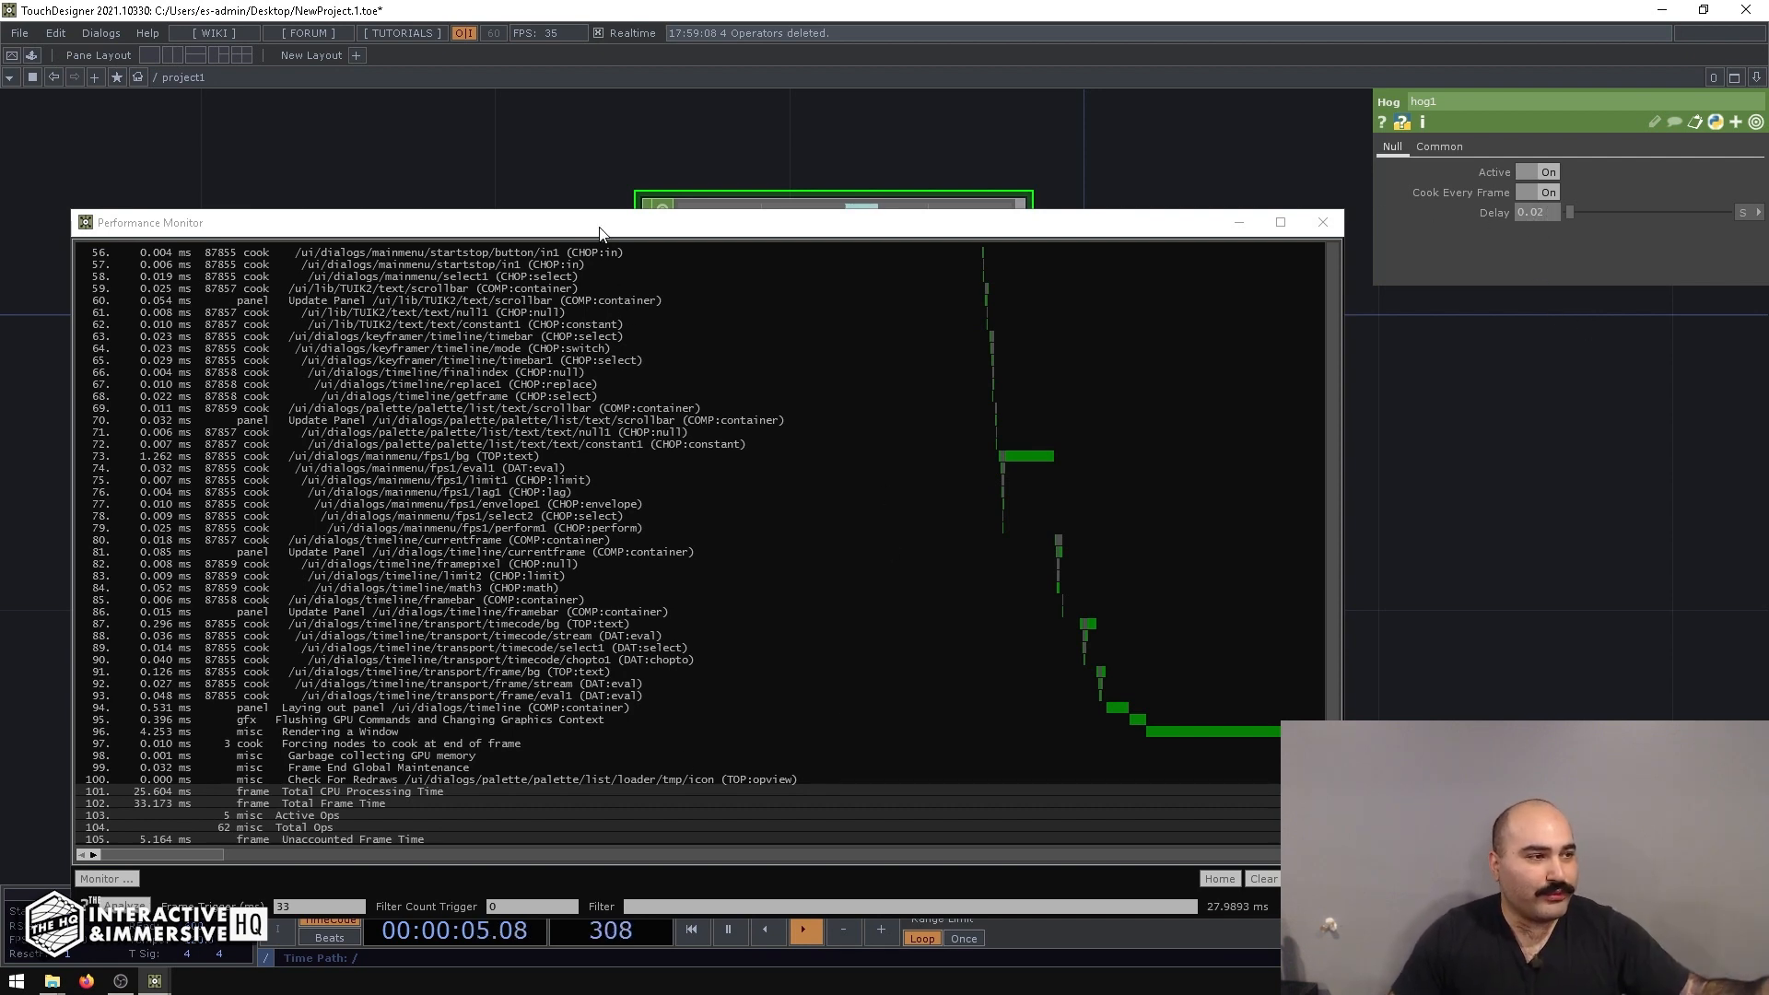
Examine the /project1/hog1 cook entry of the triggered frame and close the Performance Monitor.
left_click_drag(598, 230, 579, 125)
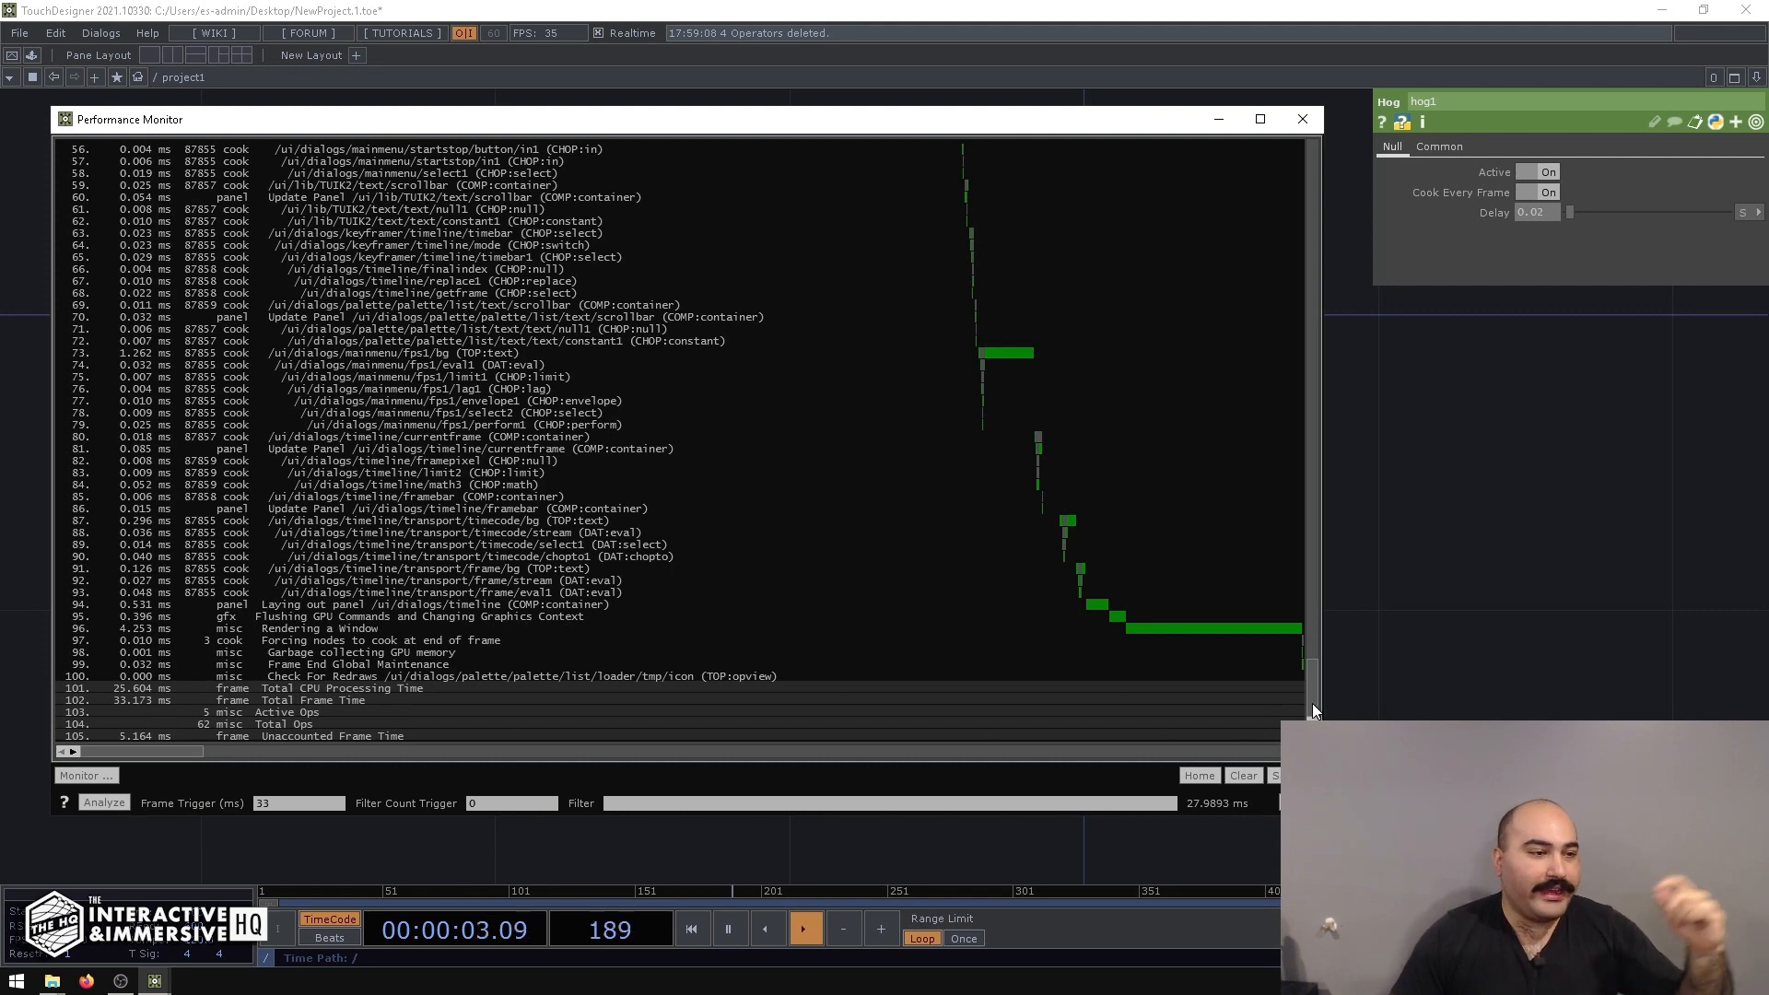
left_click_drag(1312, 704, 1273, 418)
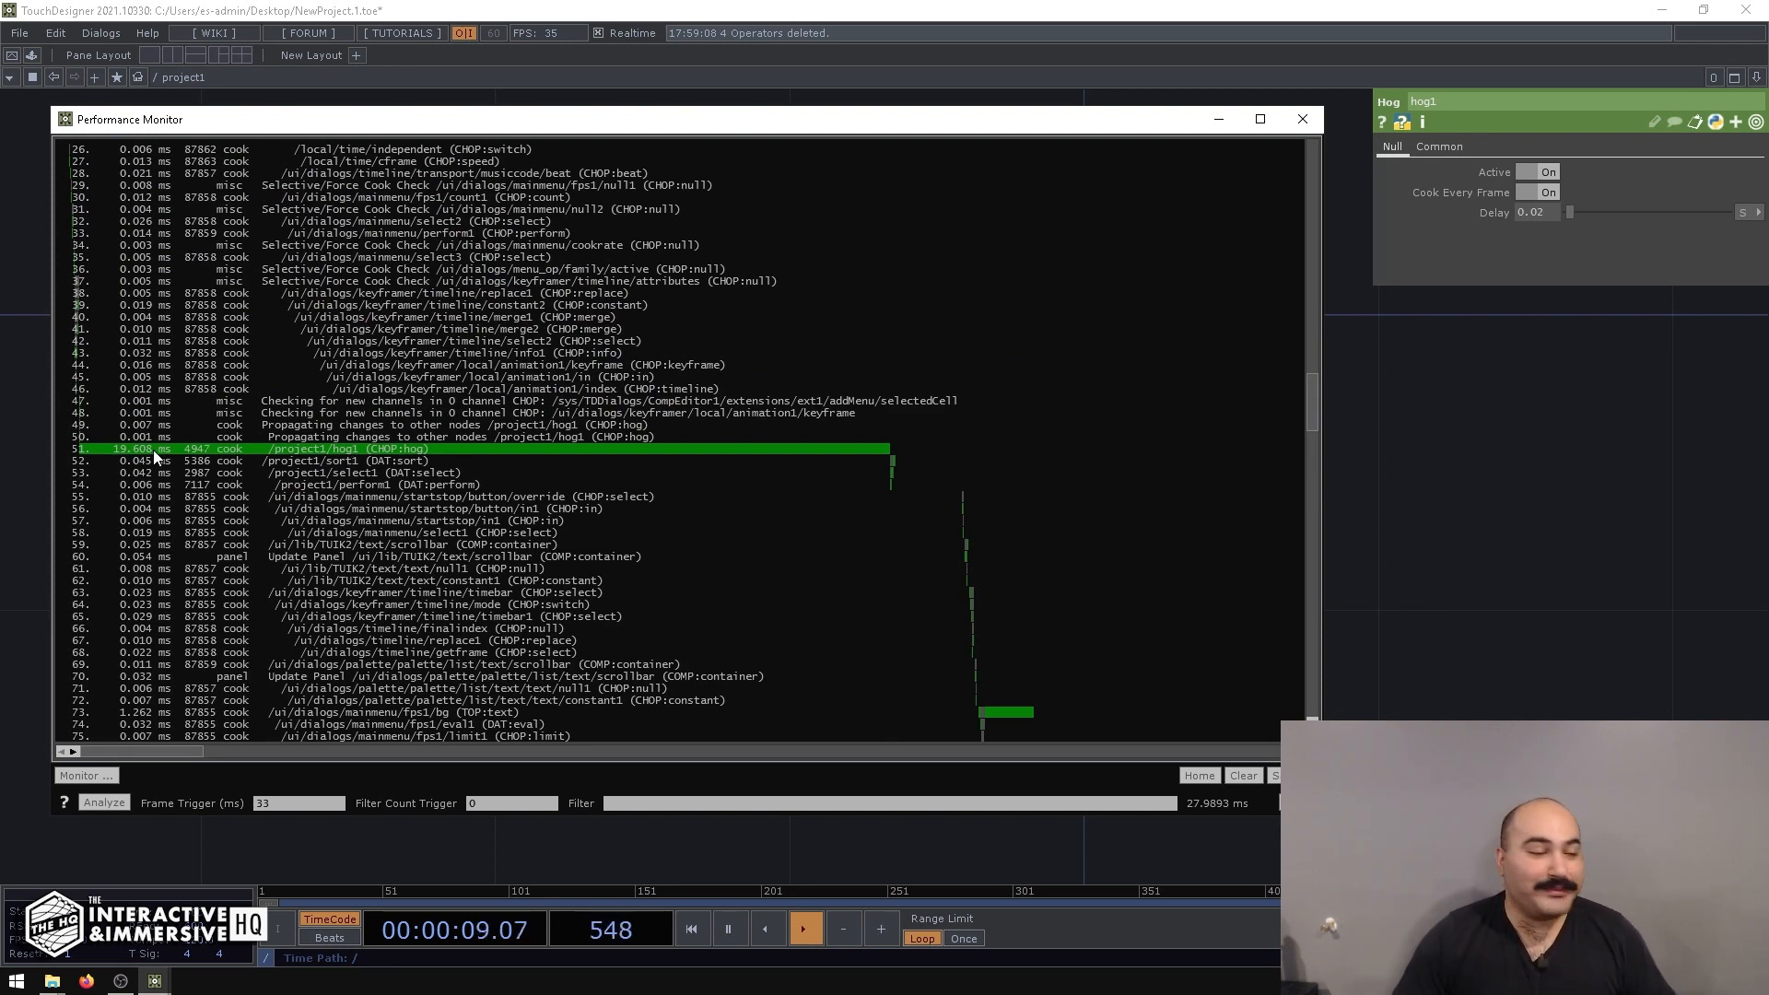
left_click(1303, 119)
Clear the network by deleting hog1 and the perform1, select1 and sort1 DATs.
scroll(923, 295, "down", 5)
scroll(849, 477, "up", 3)
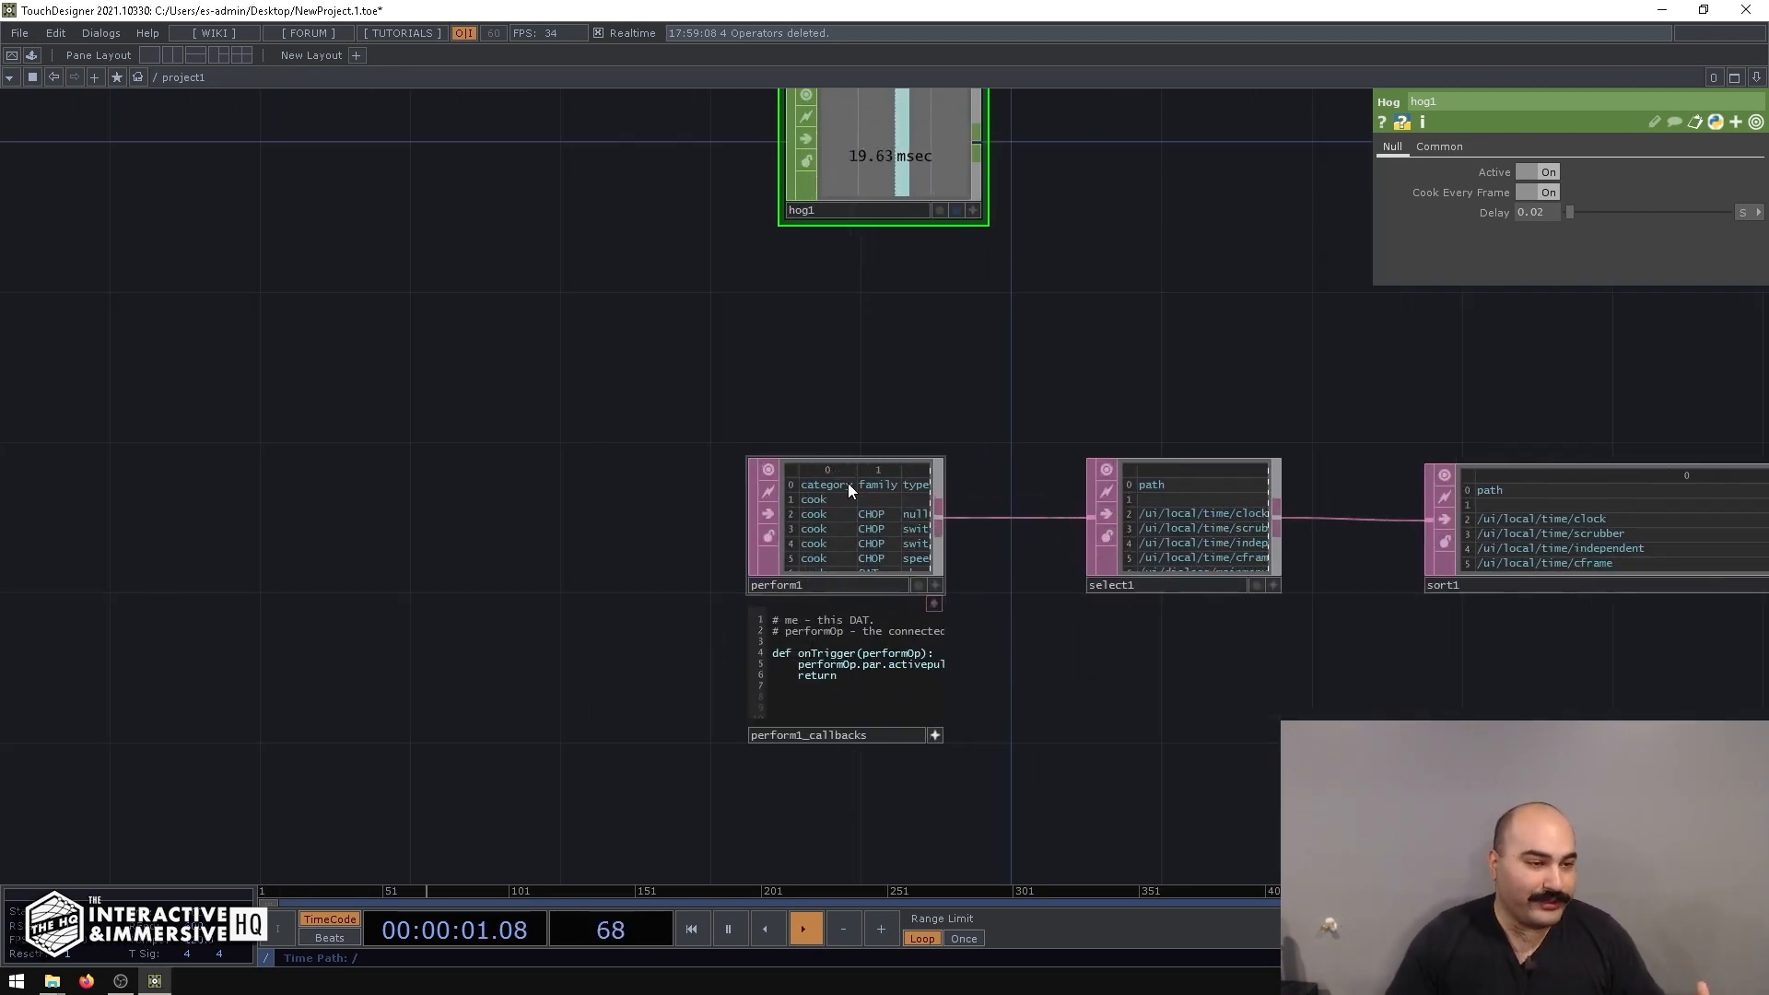
scroll(851, 555, "up", 3)
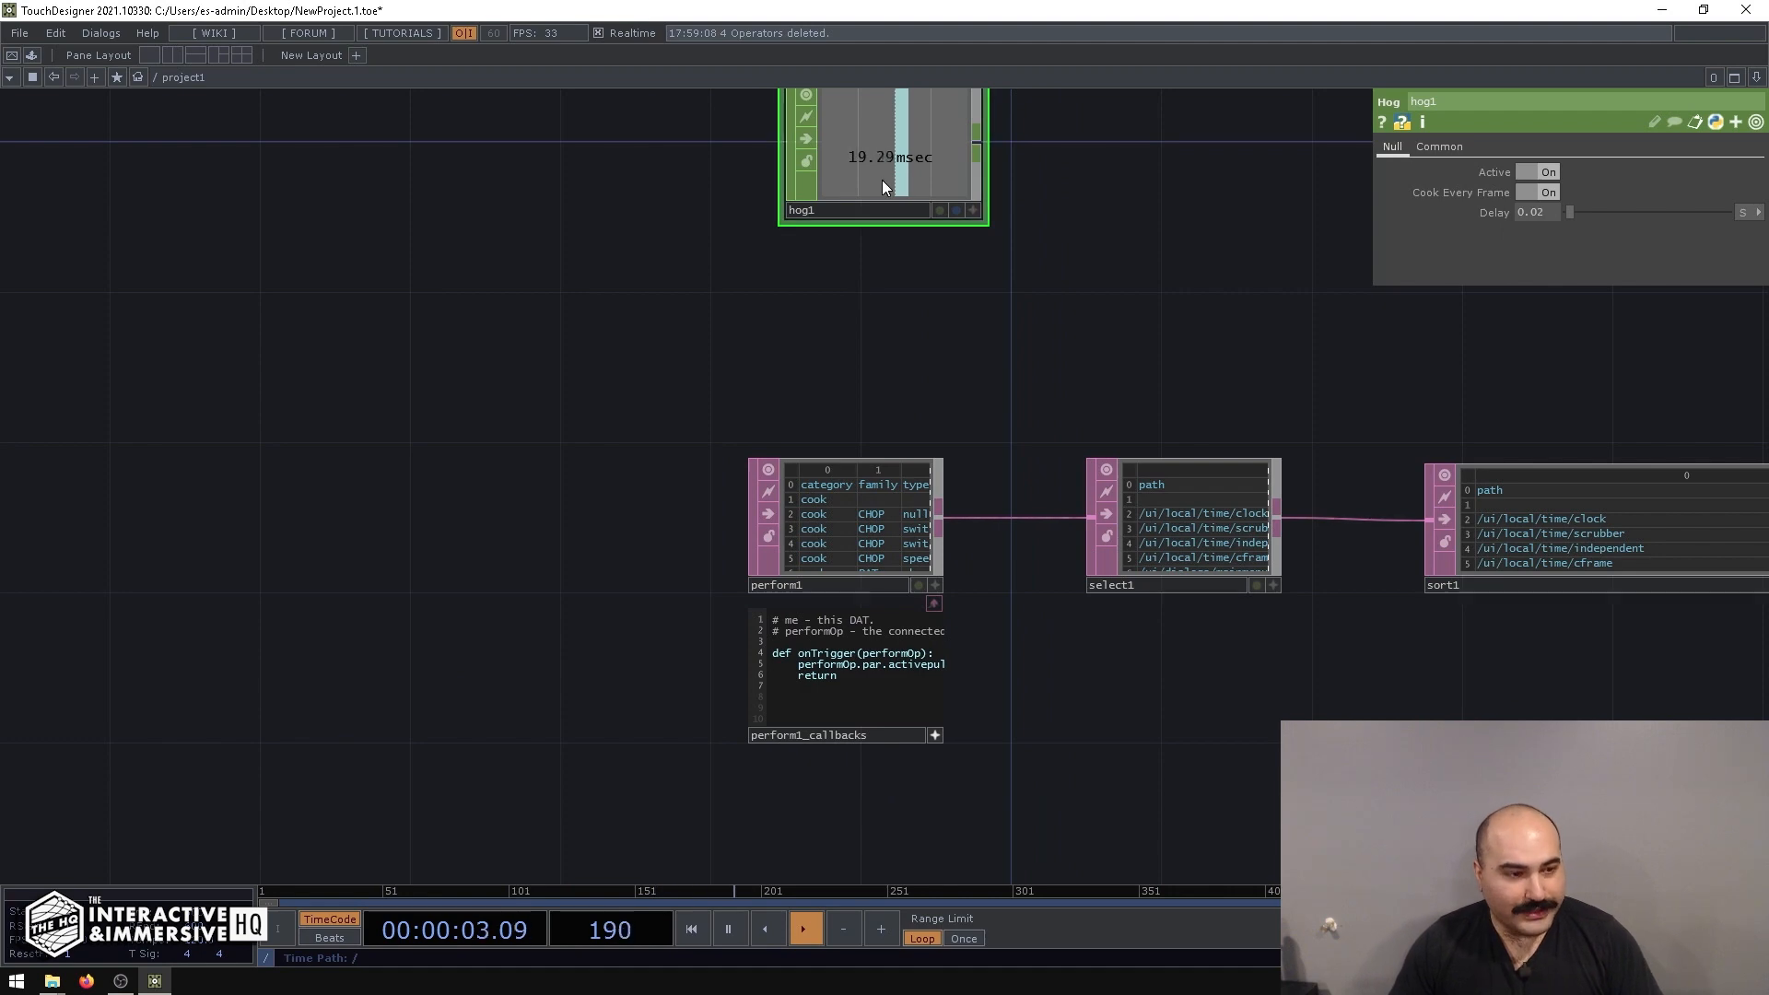
key("Delete")
left_click(812, 528)
scroll(814, 529, "up", 3)
scroll(815, 529, "up", 2)
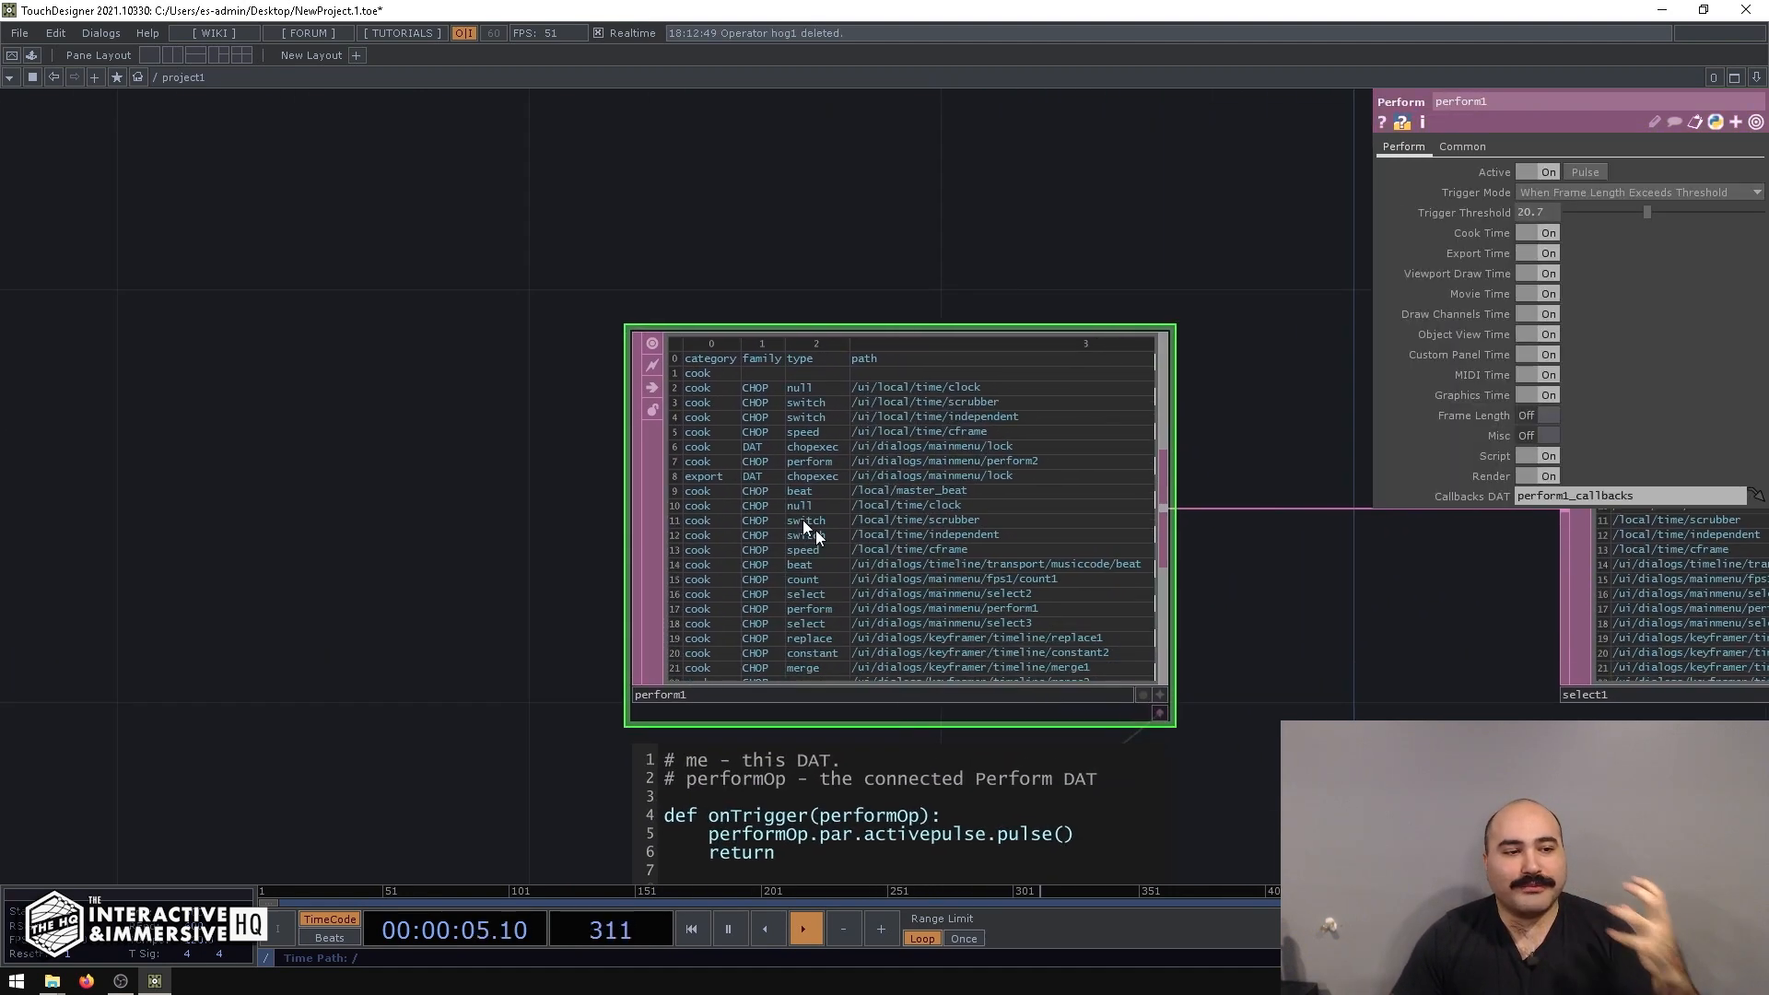
scroll(815, 529, "down", 5)
right_click_drag(810, 308, 1326, 700)
key("Delete")
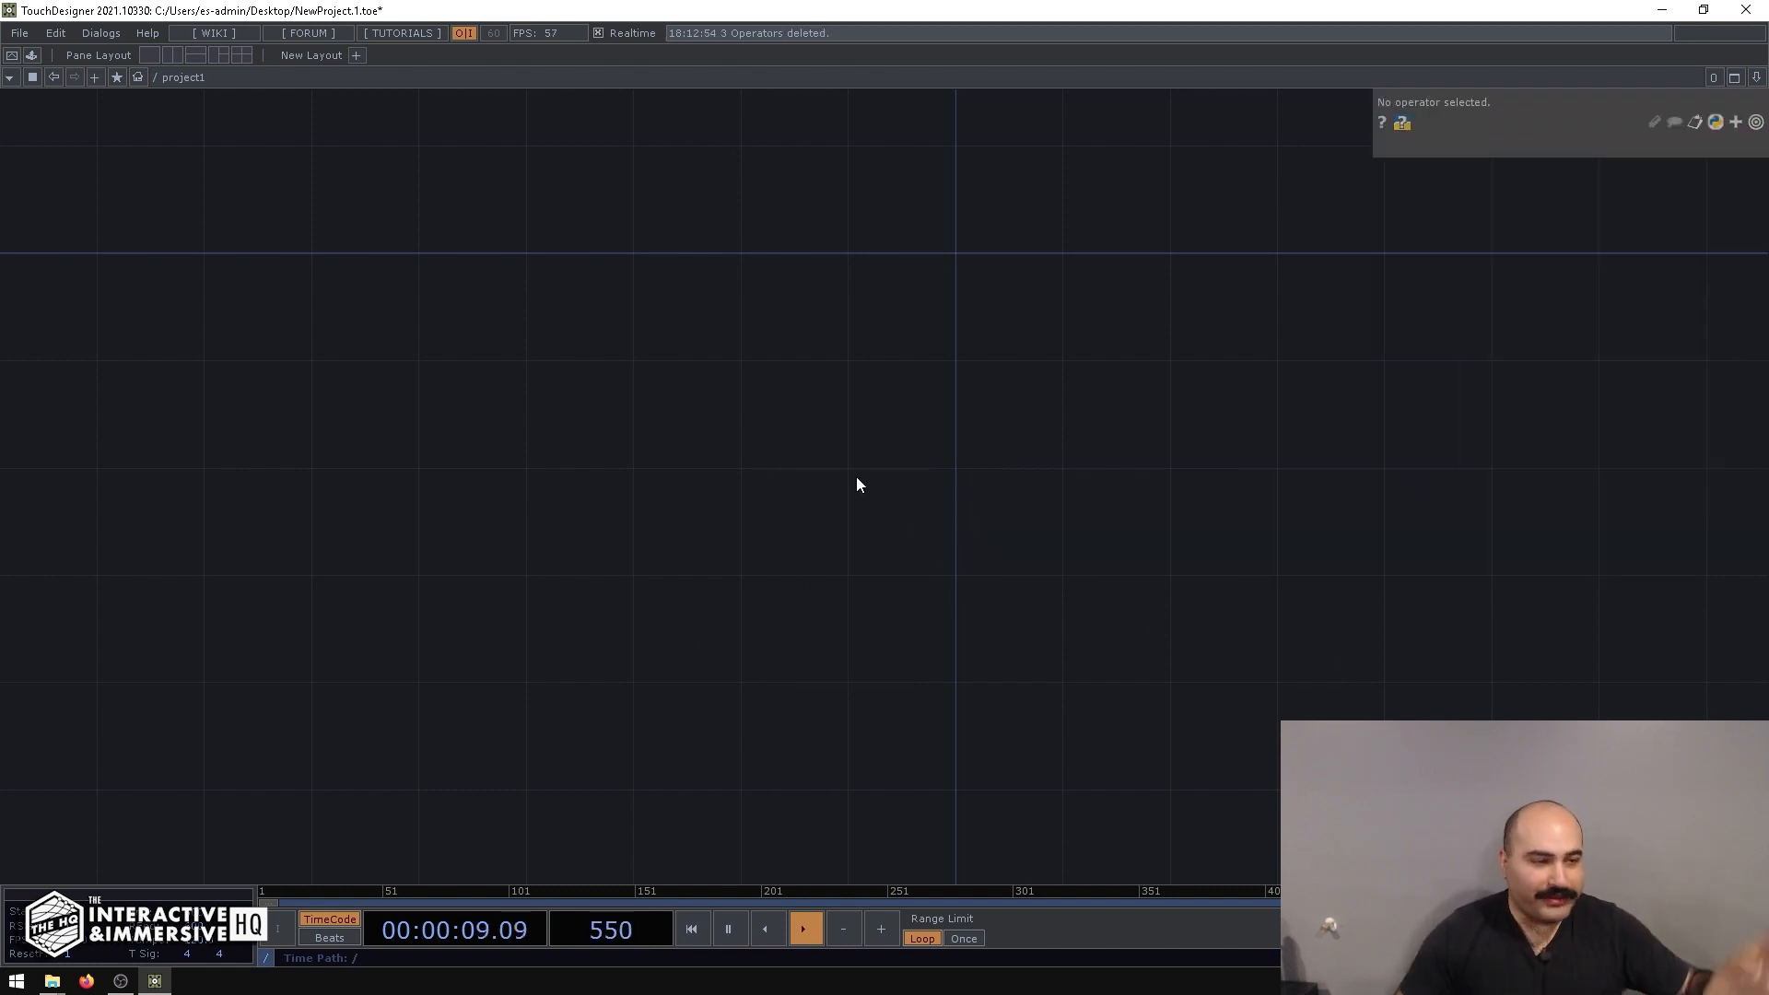
Add a new Perform DAT to the empty network and switch its Active parameter on.
key("Tab")
type("per")
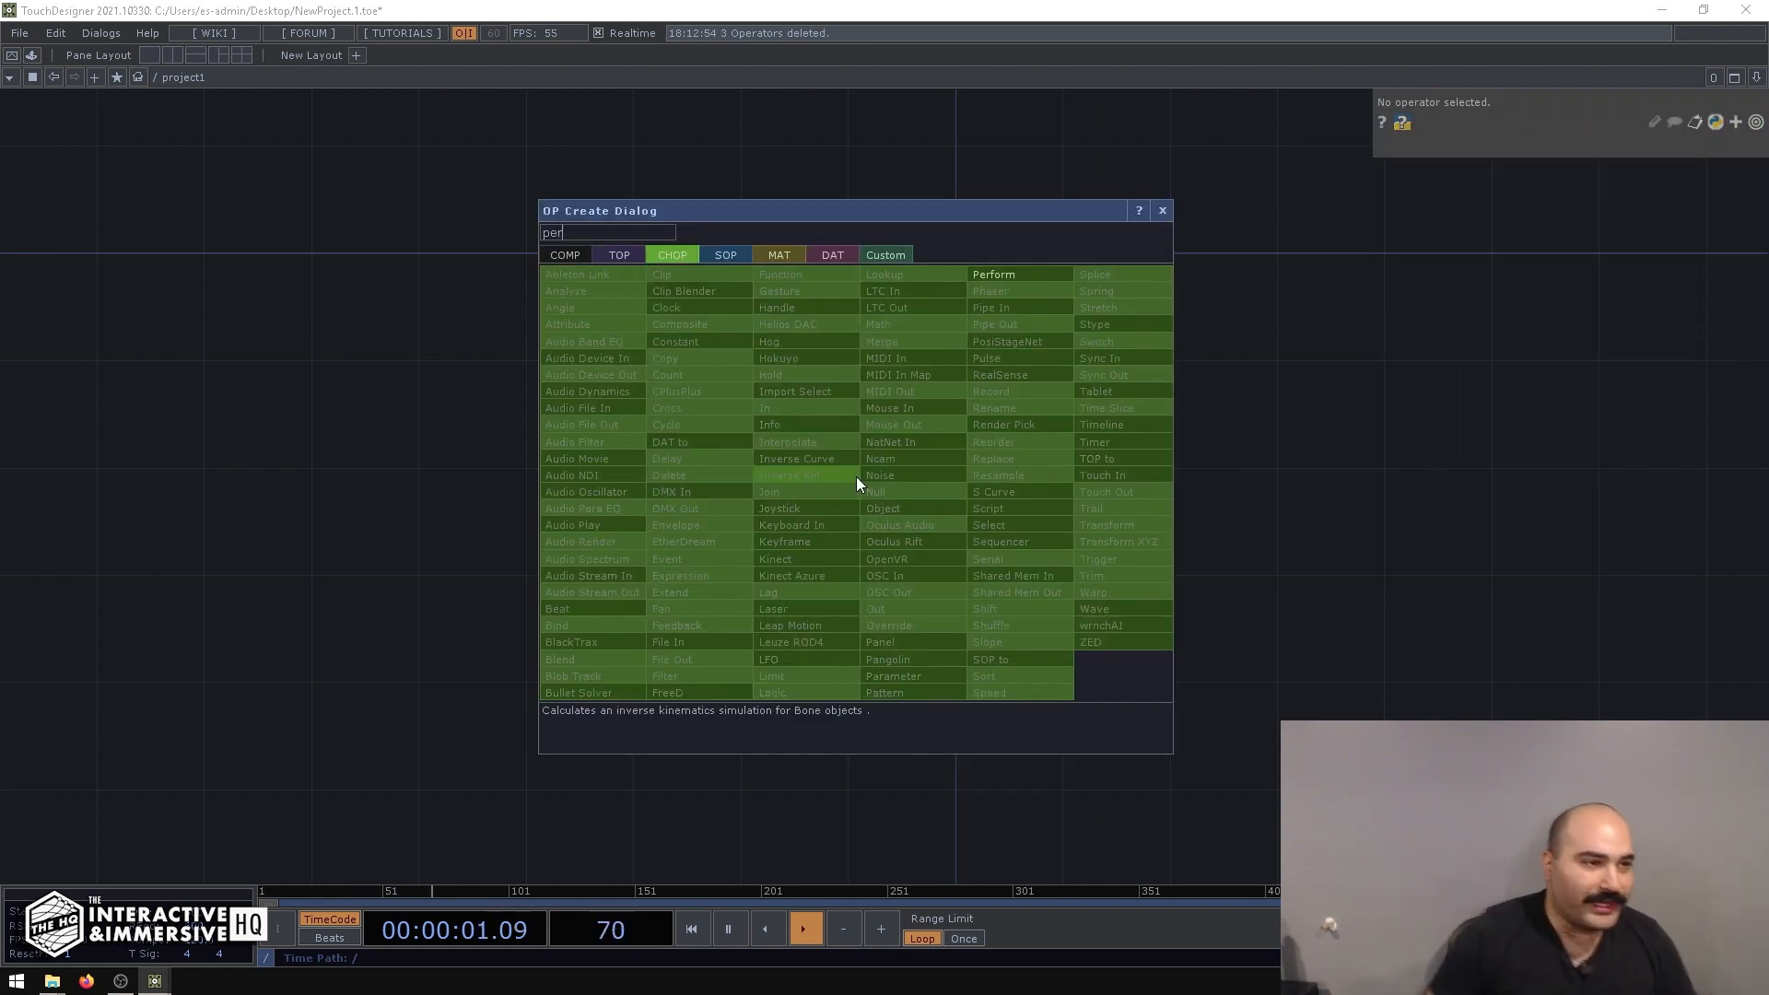
left_click(835, 255)
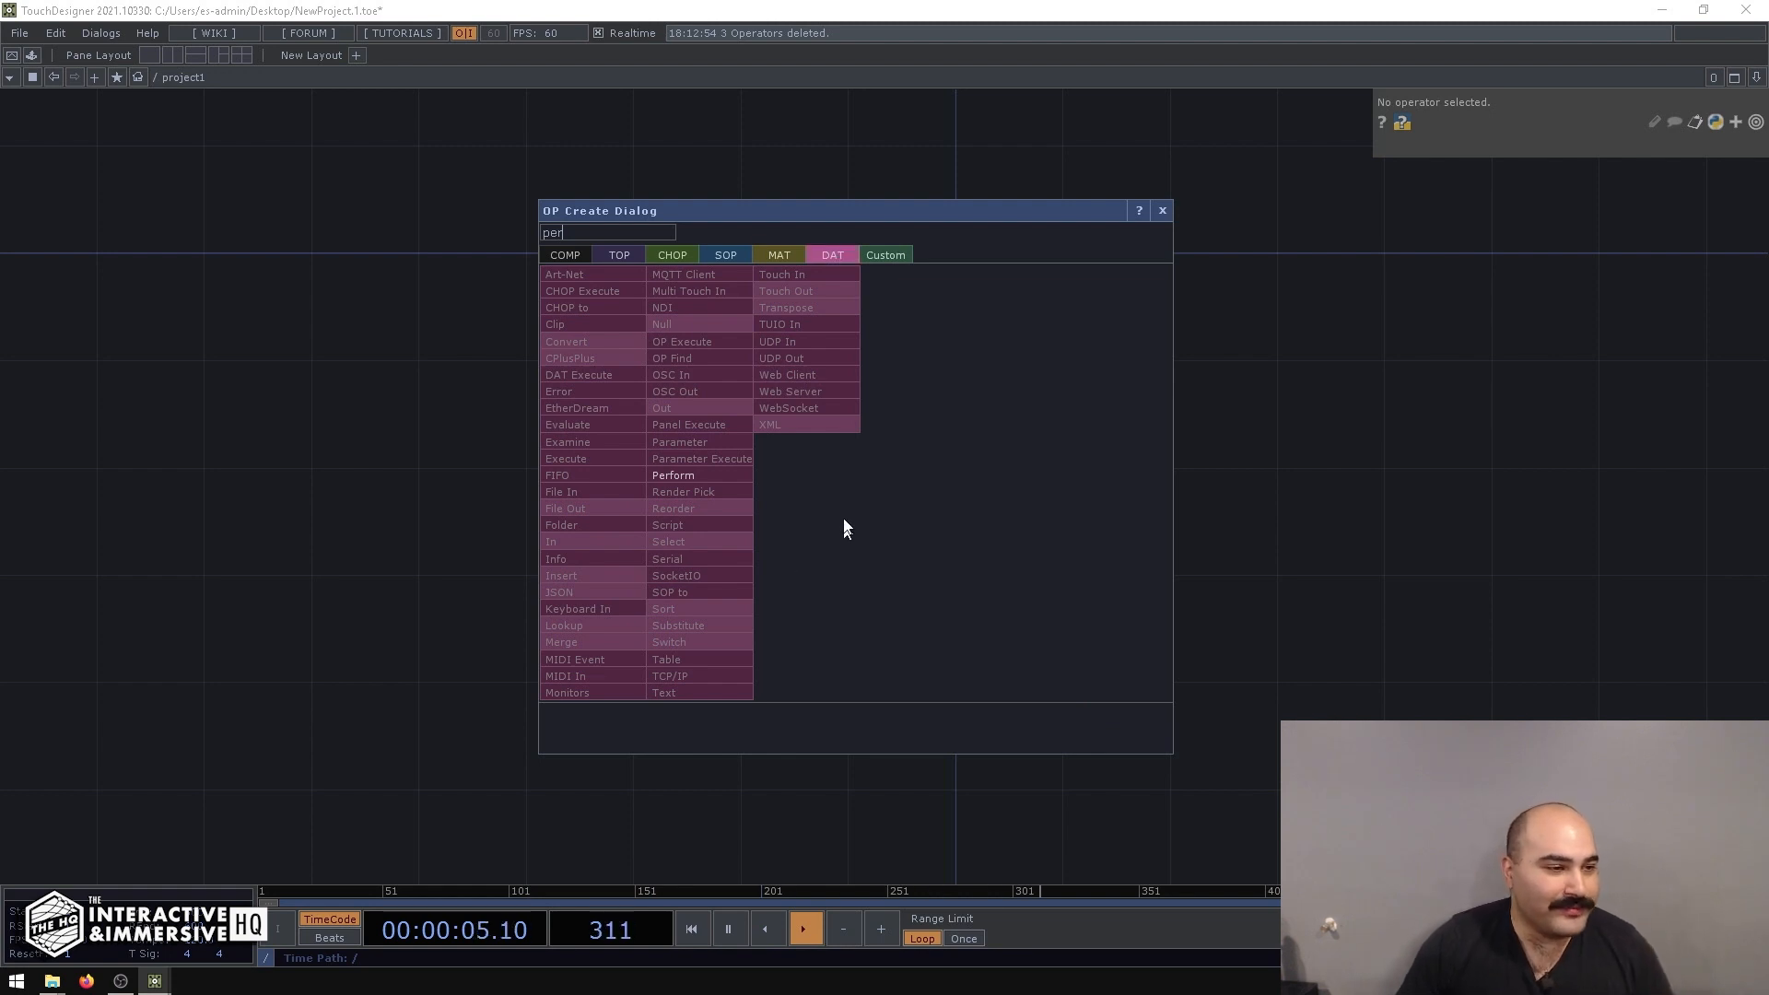
left_click(717, 473)
left_click(953, 455)
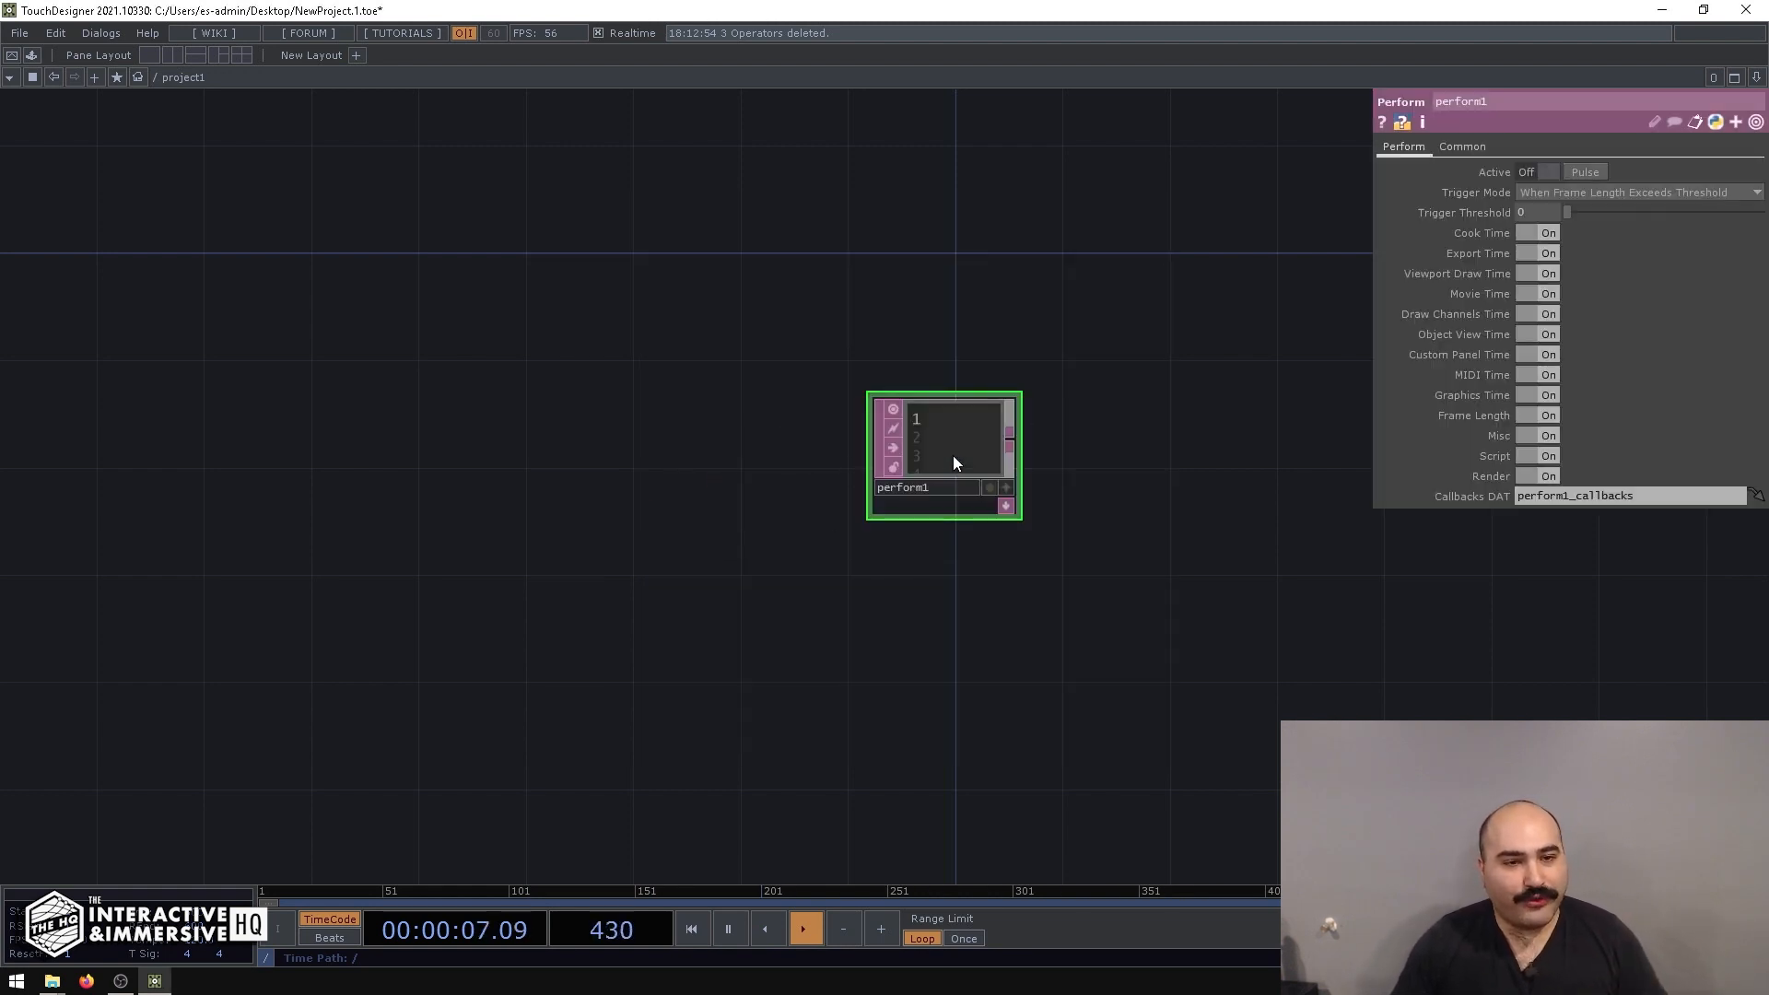
scroll(948, 422, "up", 5)
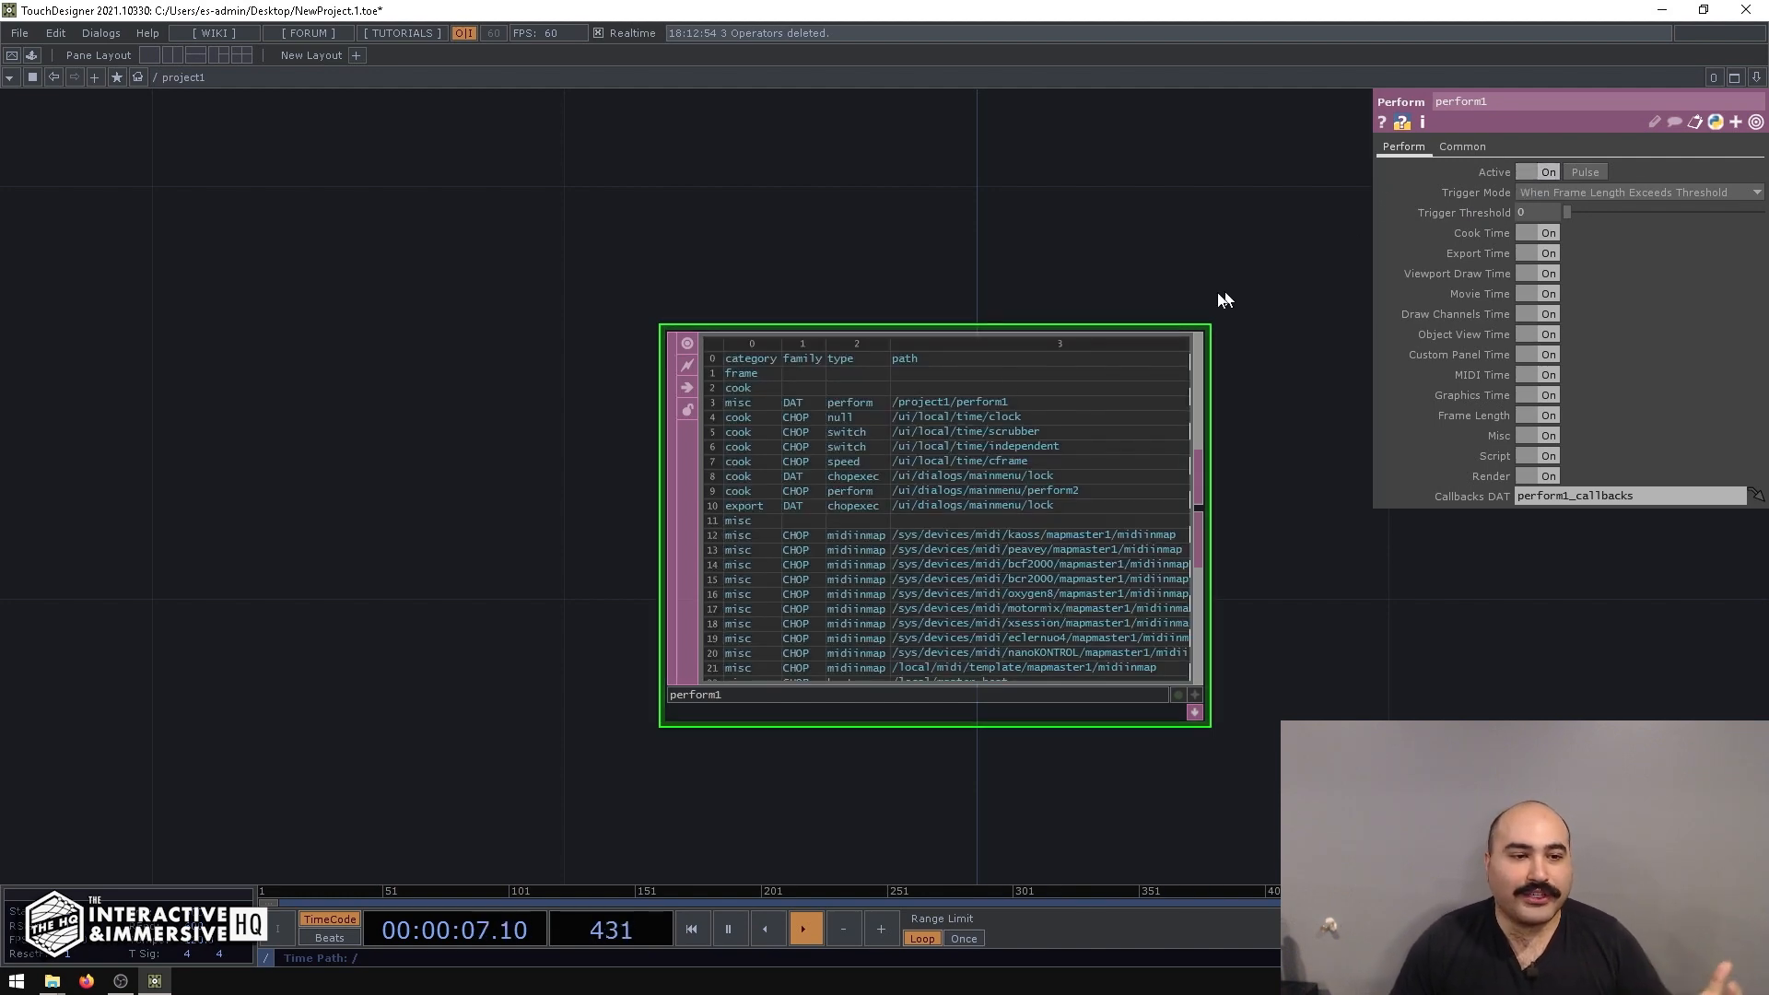
Enlarge the perform1 node so its table shows more rows and the path, id and info columns.
scroll(1206, 332, "up", 5)
scroll(1188, 361, "down", 5)
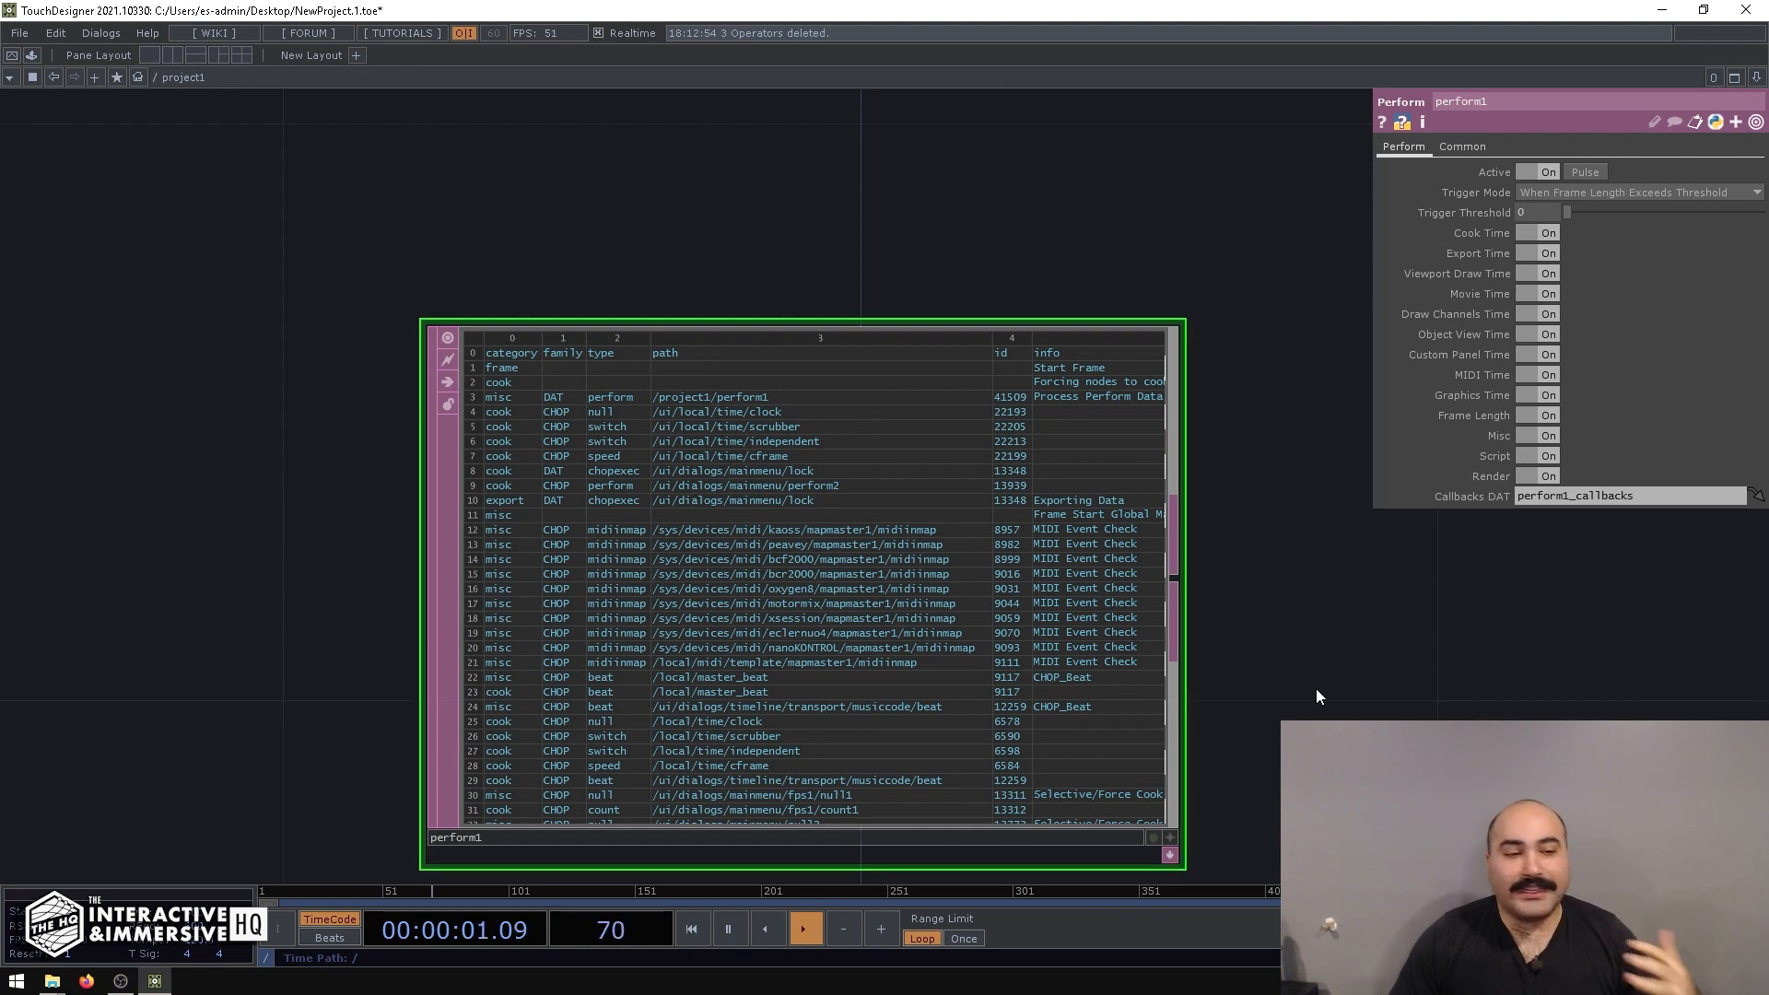
left_click_drag(1315, 695, 1125, 414)
scroll(1125, 415, "down", 3)
left_click_drag(1073, 519, 1254, 660)
scroll(505, 195, "up", 2)
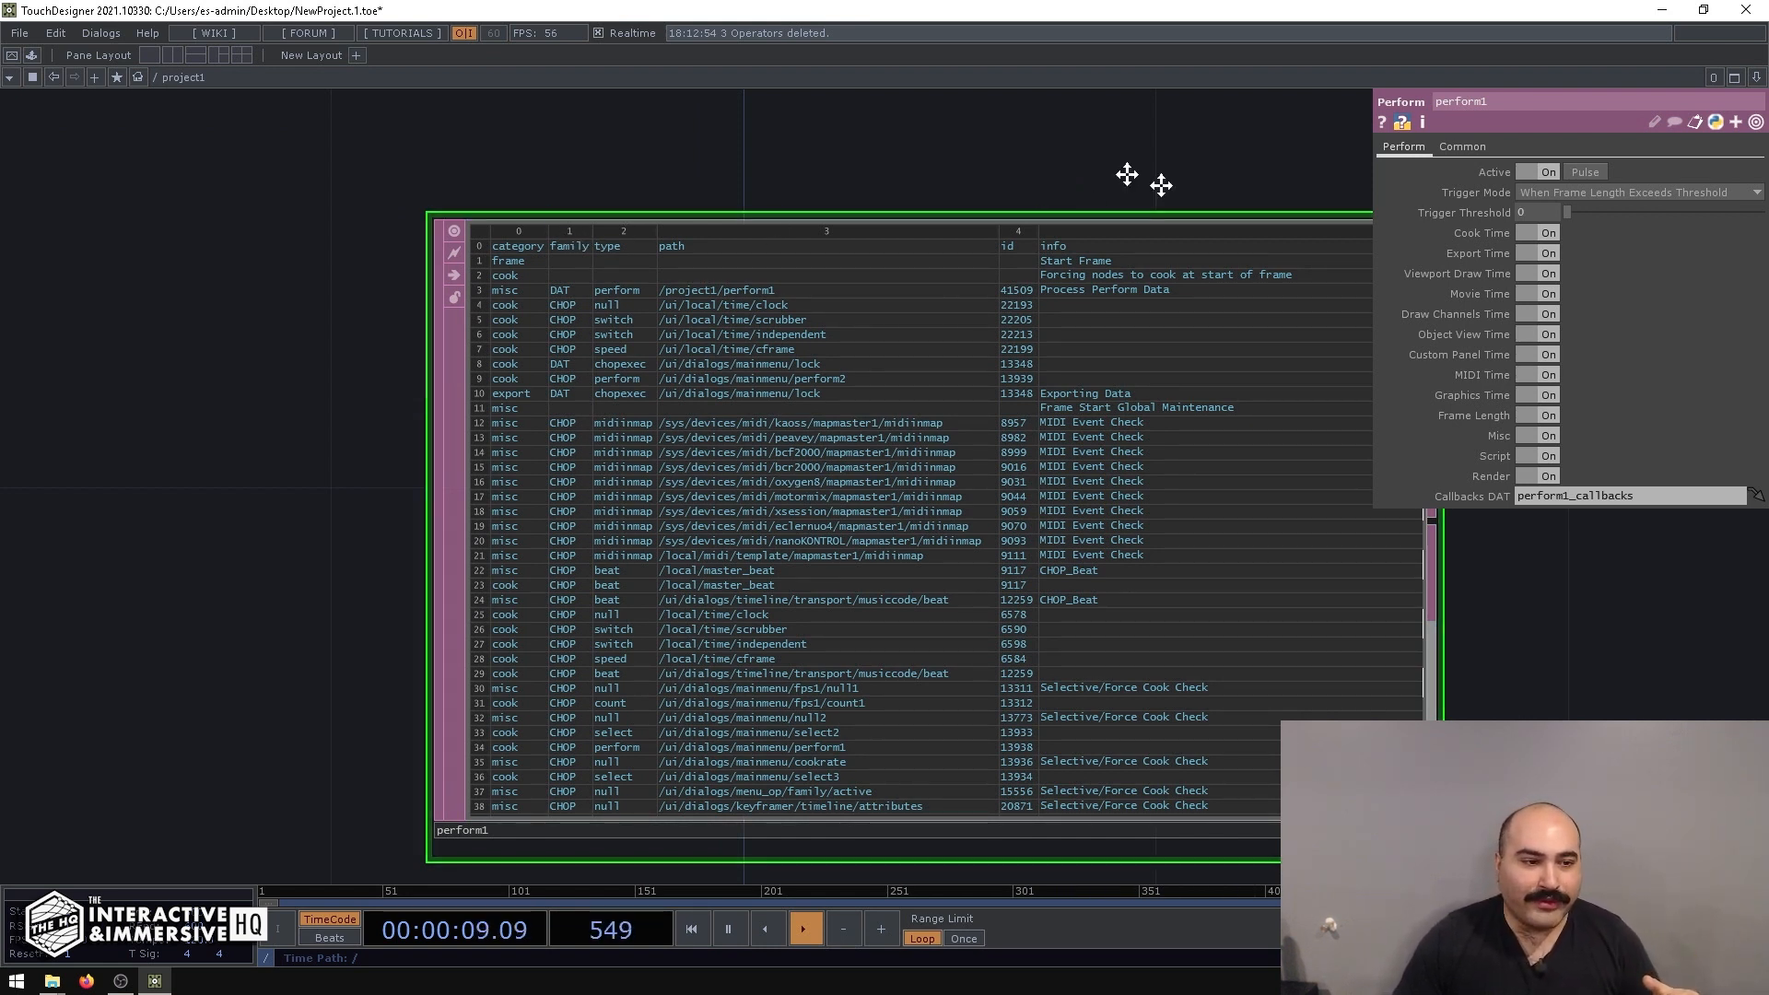
Examine perform1's table across its info, val, time, start, end and level columns.
left_click_drag(1125, 174, 826, 186)
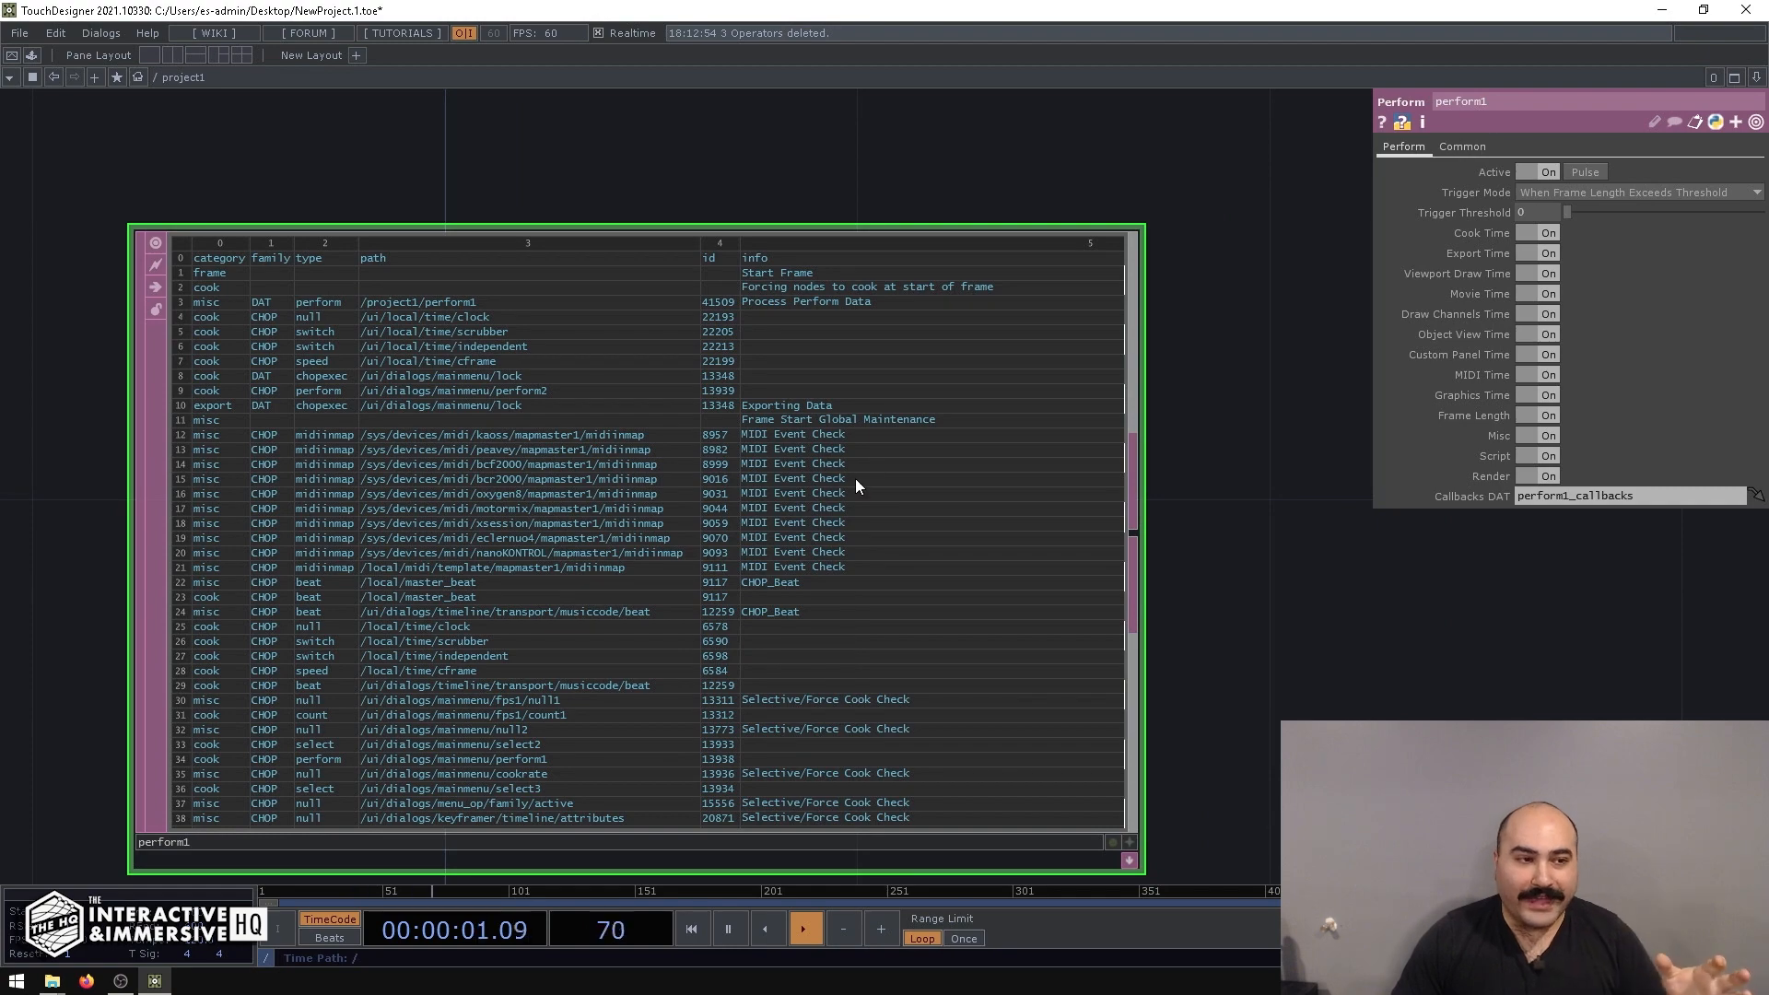
scroll(1067, 173, "up", 3)
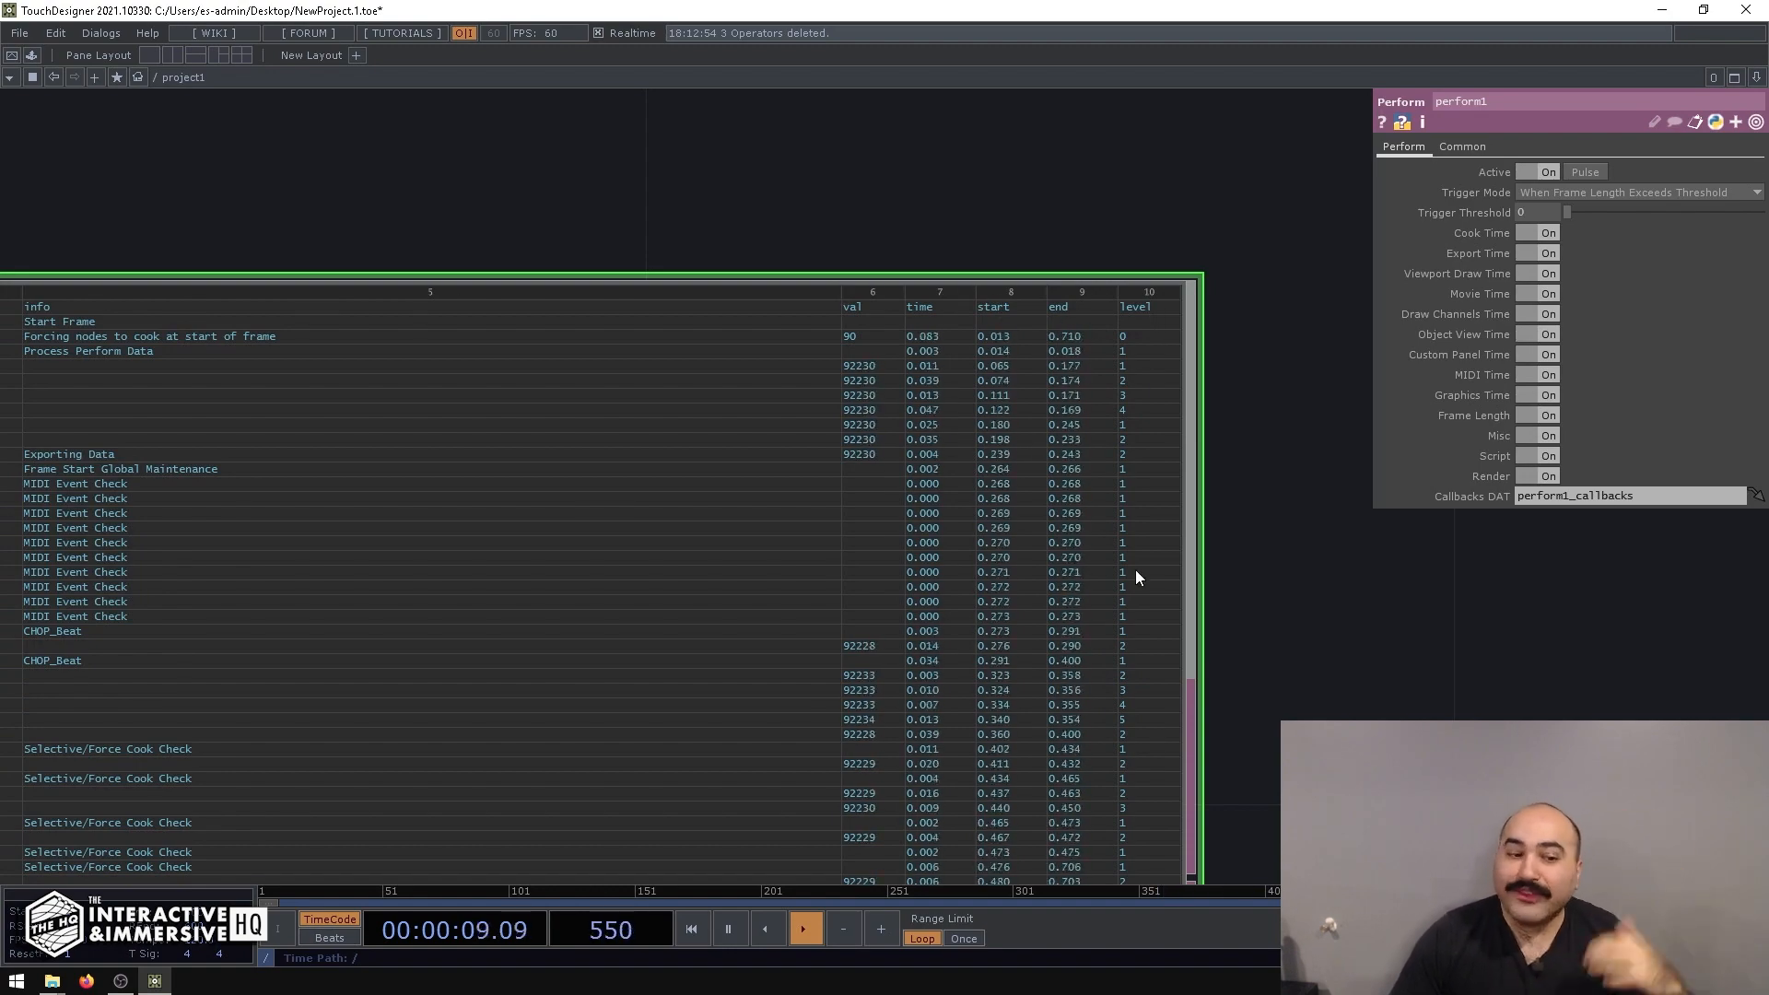
scroll(1132, 606, "down", 3)
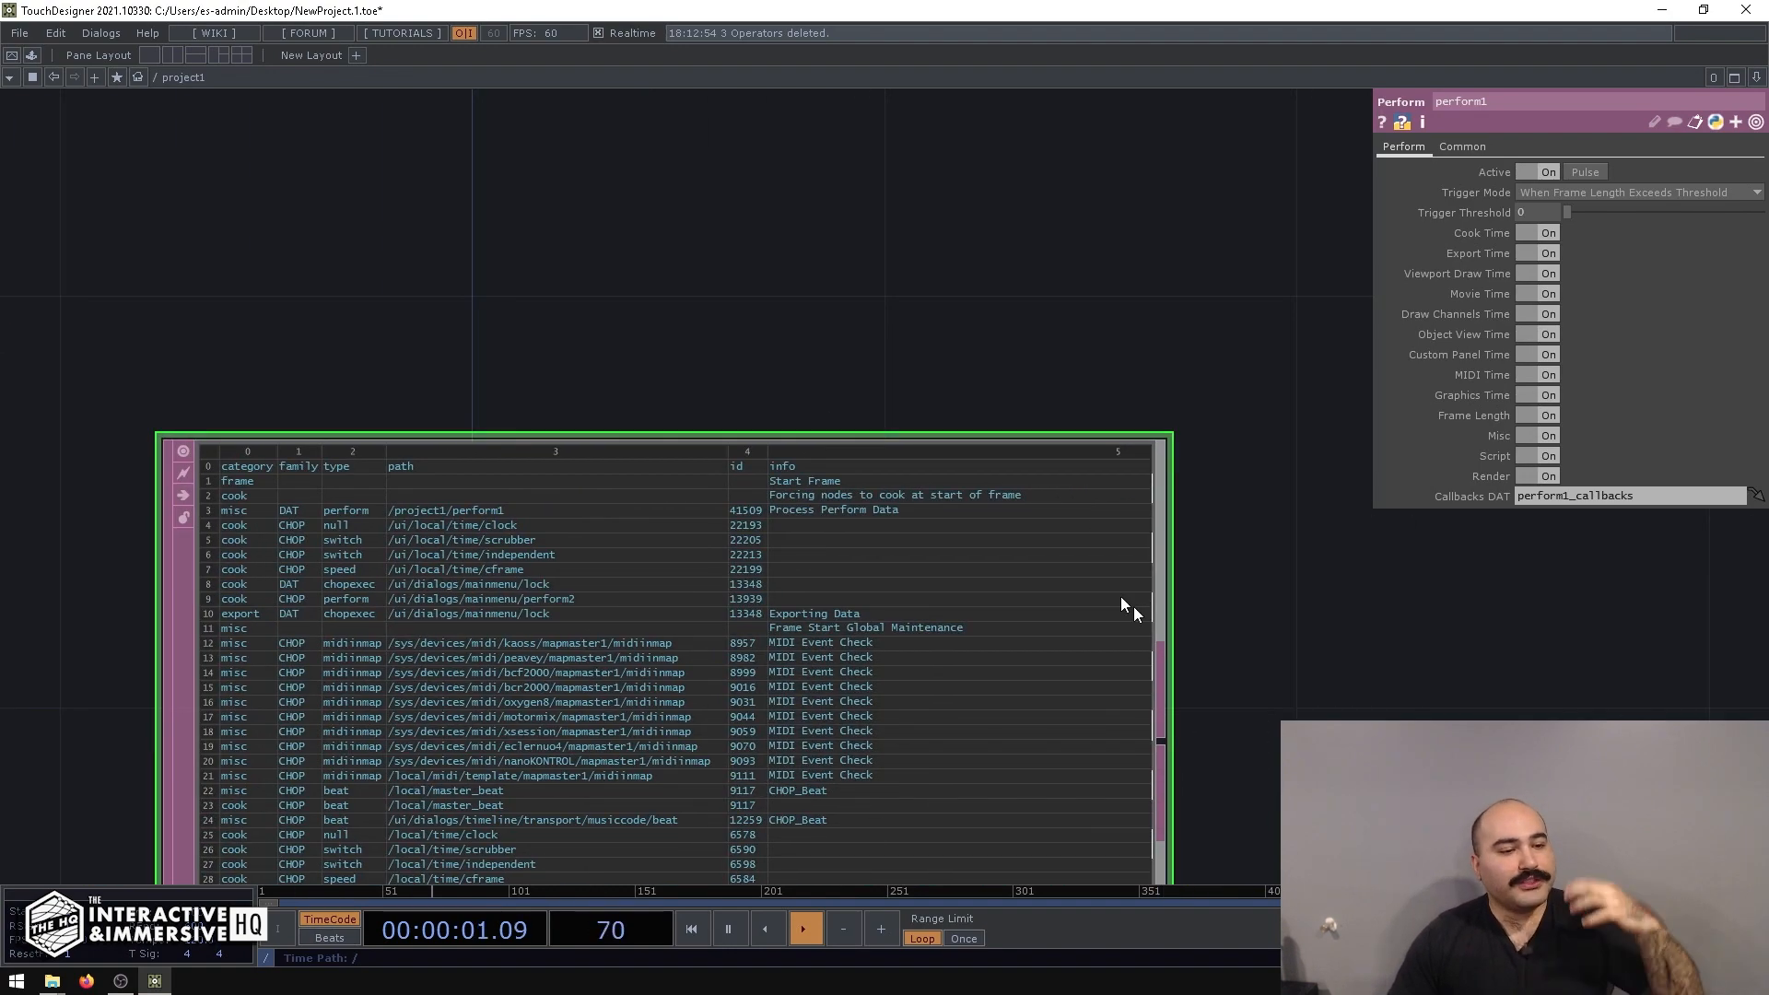
left_click_drag(1330, 671, 1295, 455)
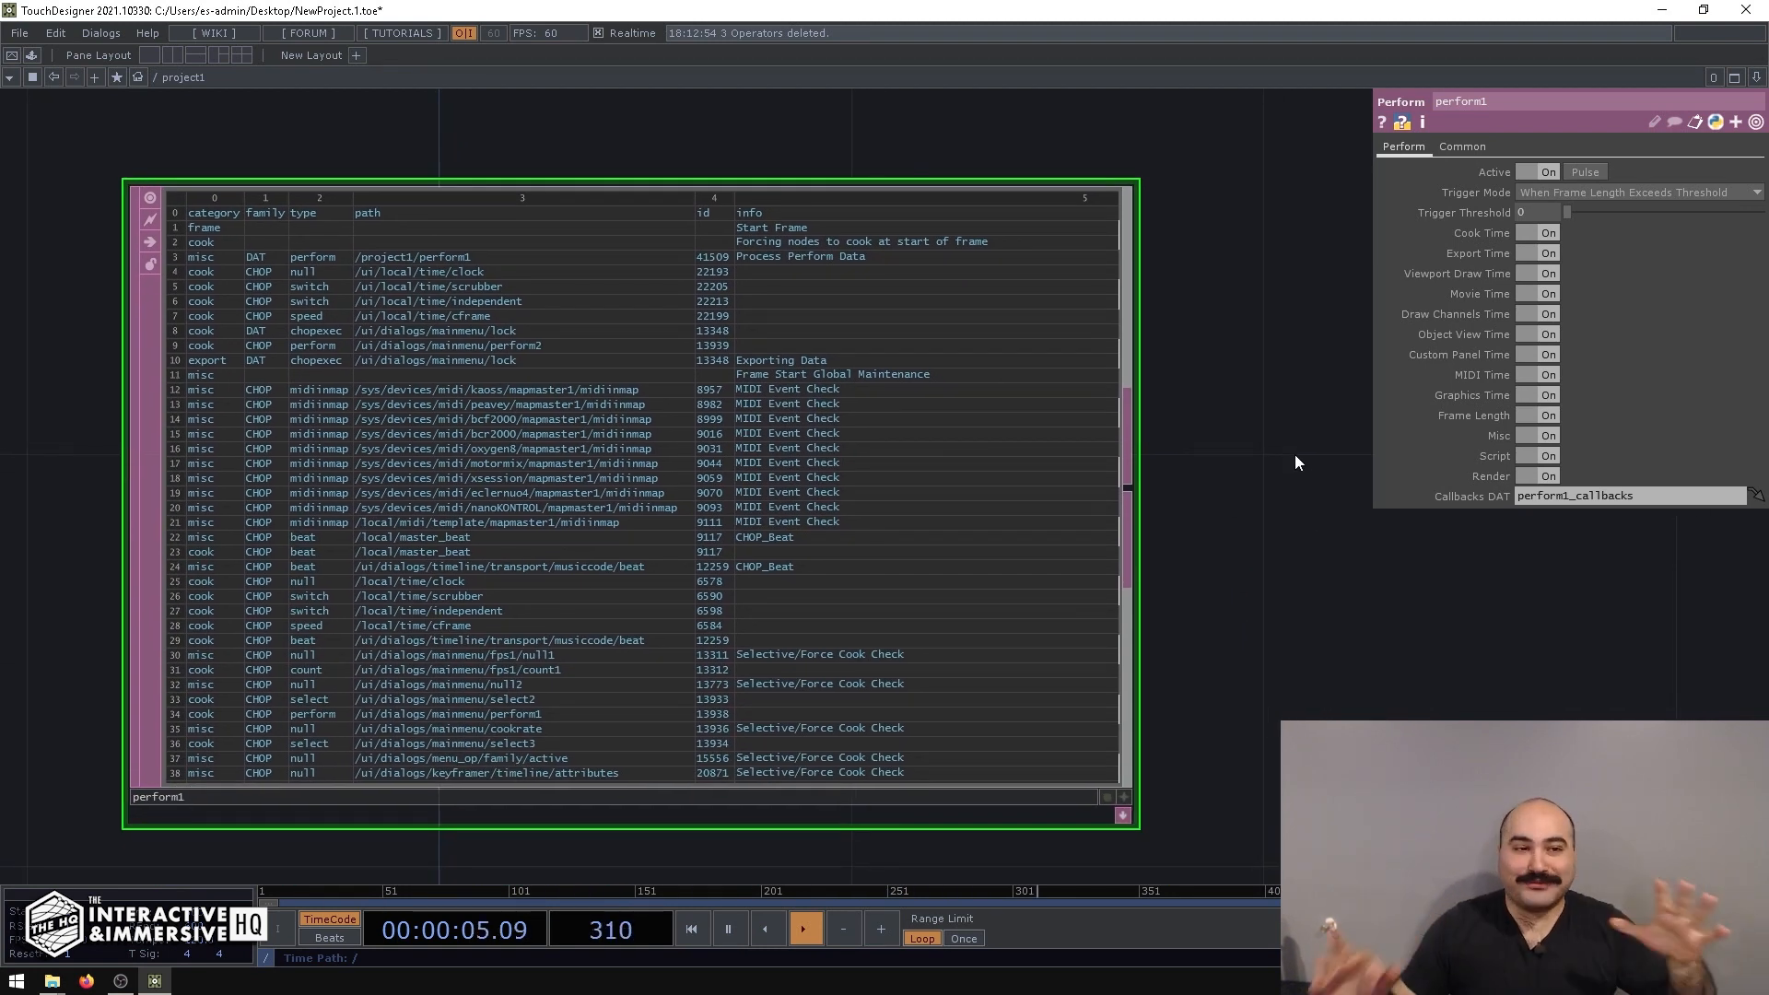
scroll(1299, 470, "down", 2)
scroll(1301, 477, "up", 4)
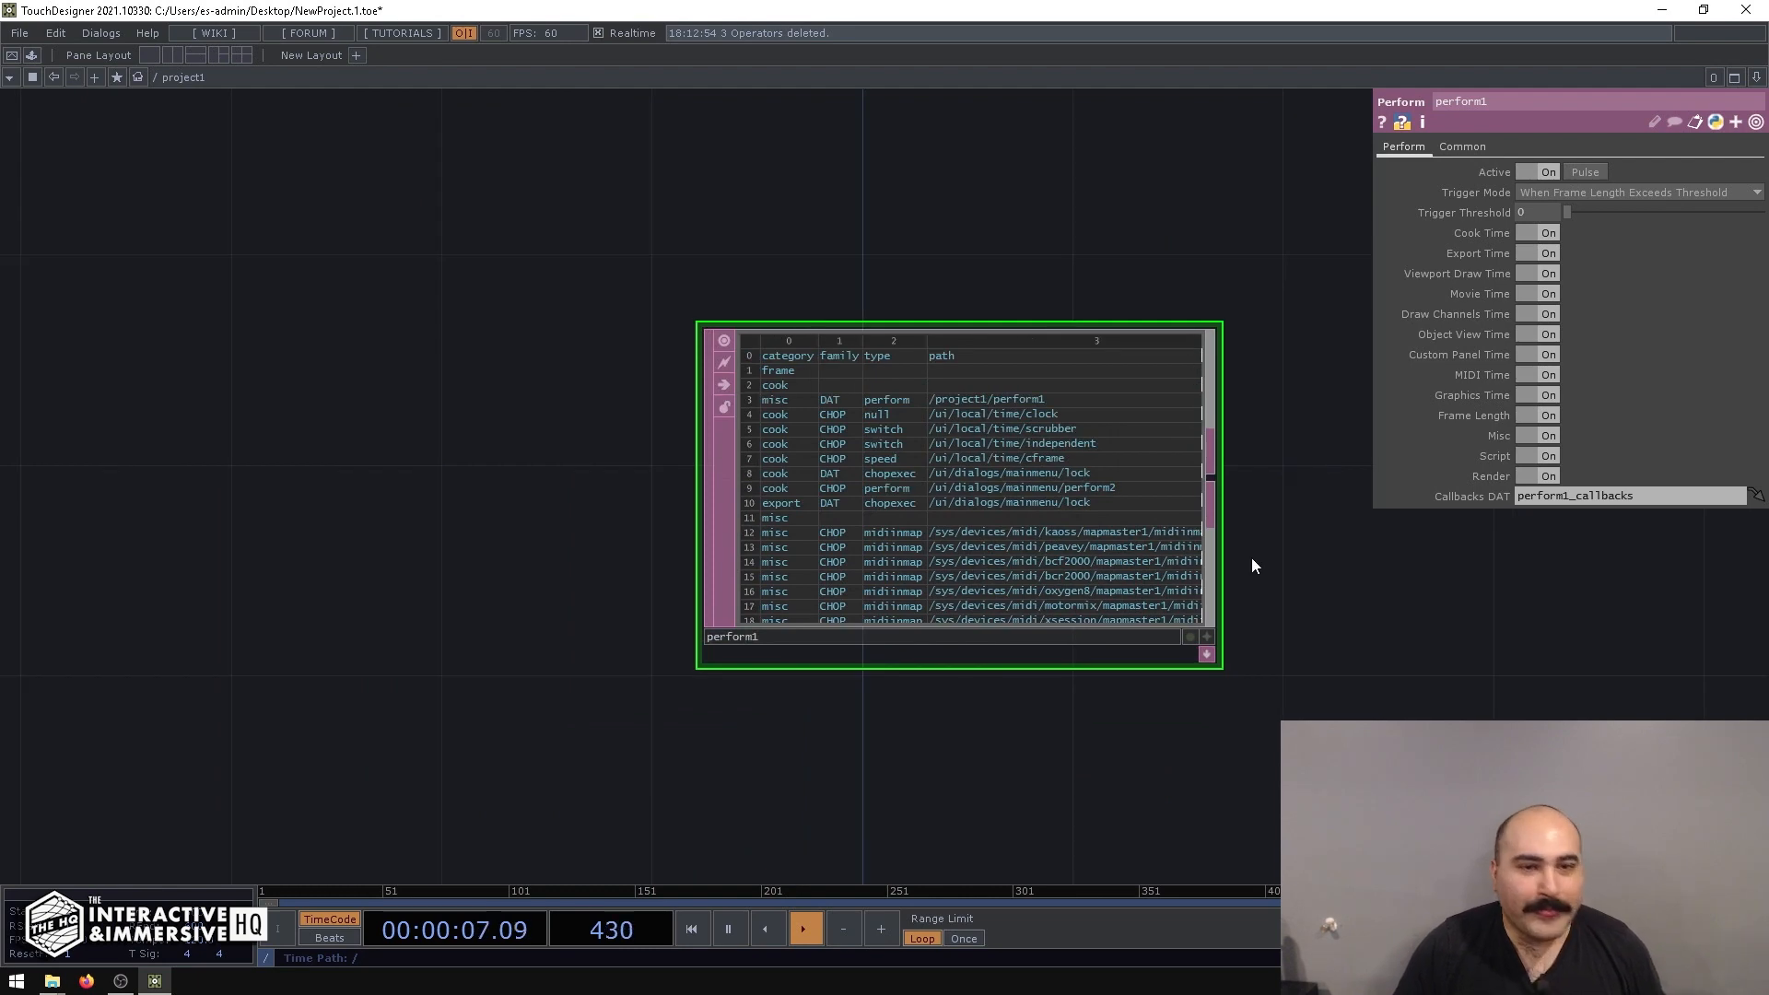
left_click_drag(1259, 419, 1240, 367)
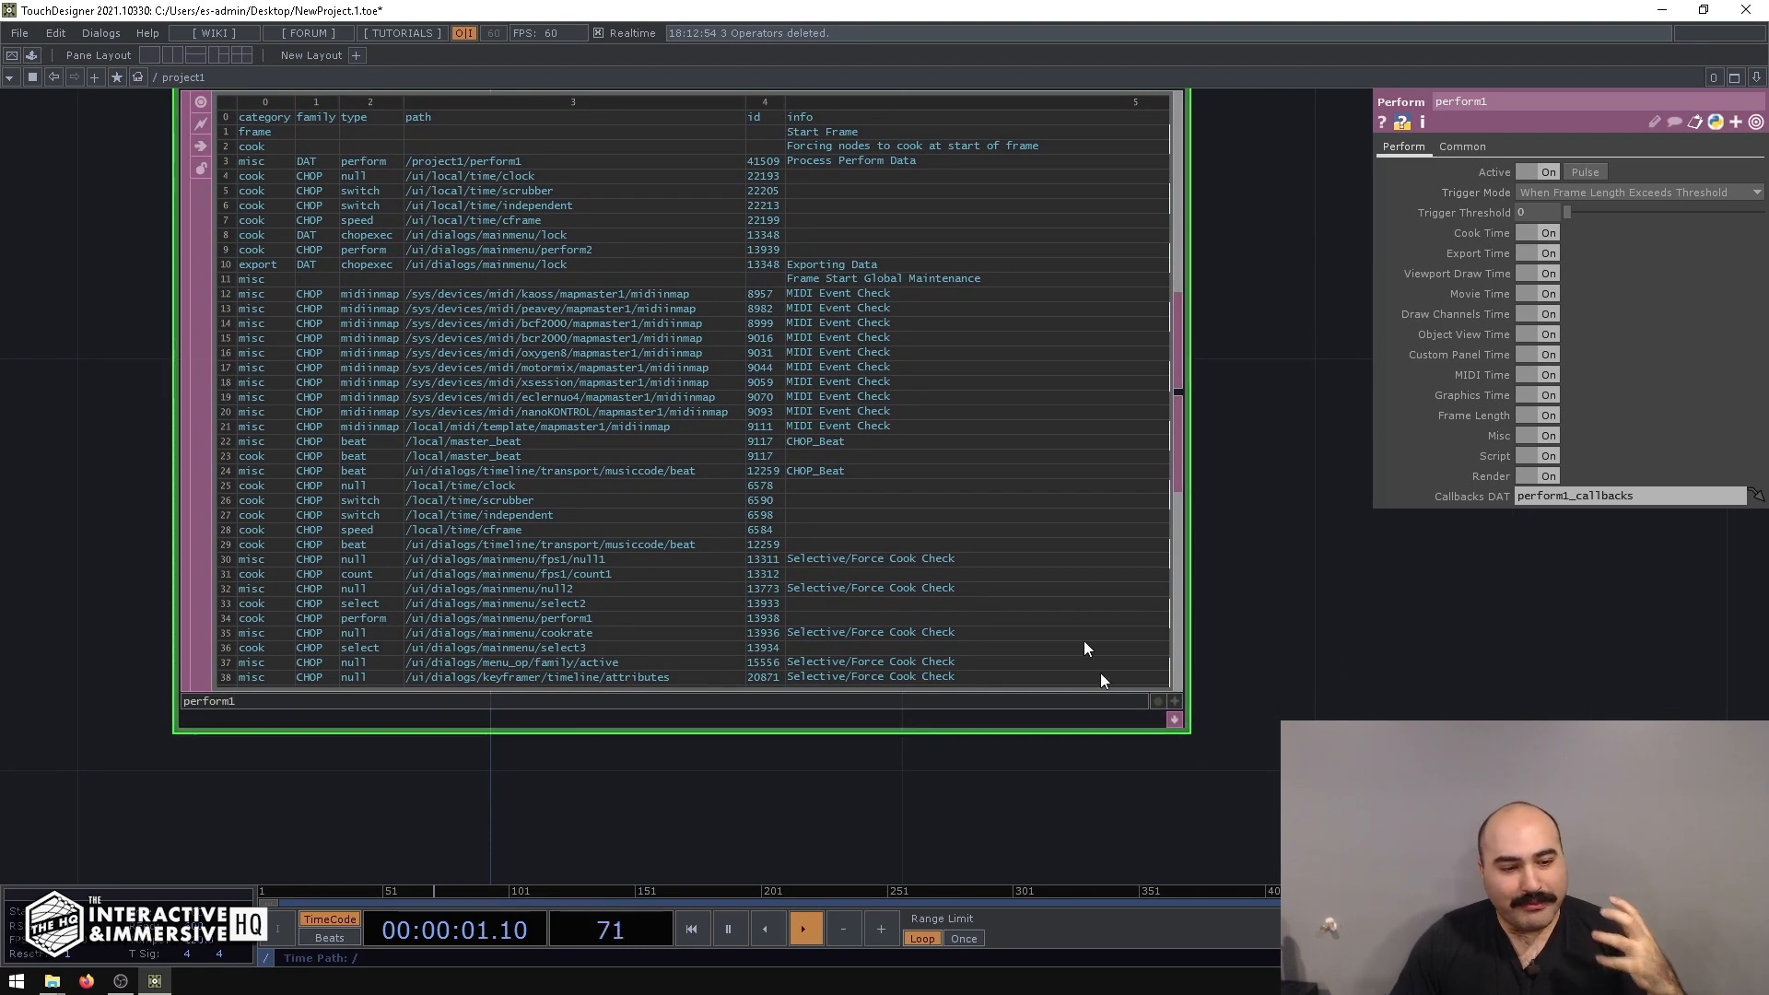
Undock the perform1_callbacks DAT from perform1 and place it in the free space beneath that node.
left_click(1174, 719)
left_click_drag(1255, 768, 1255, 626)
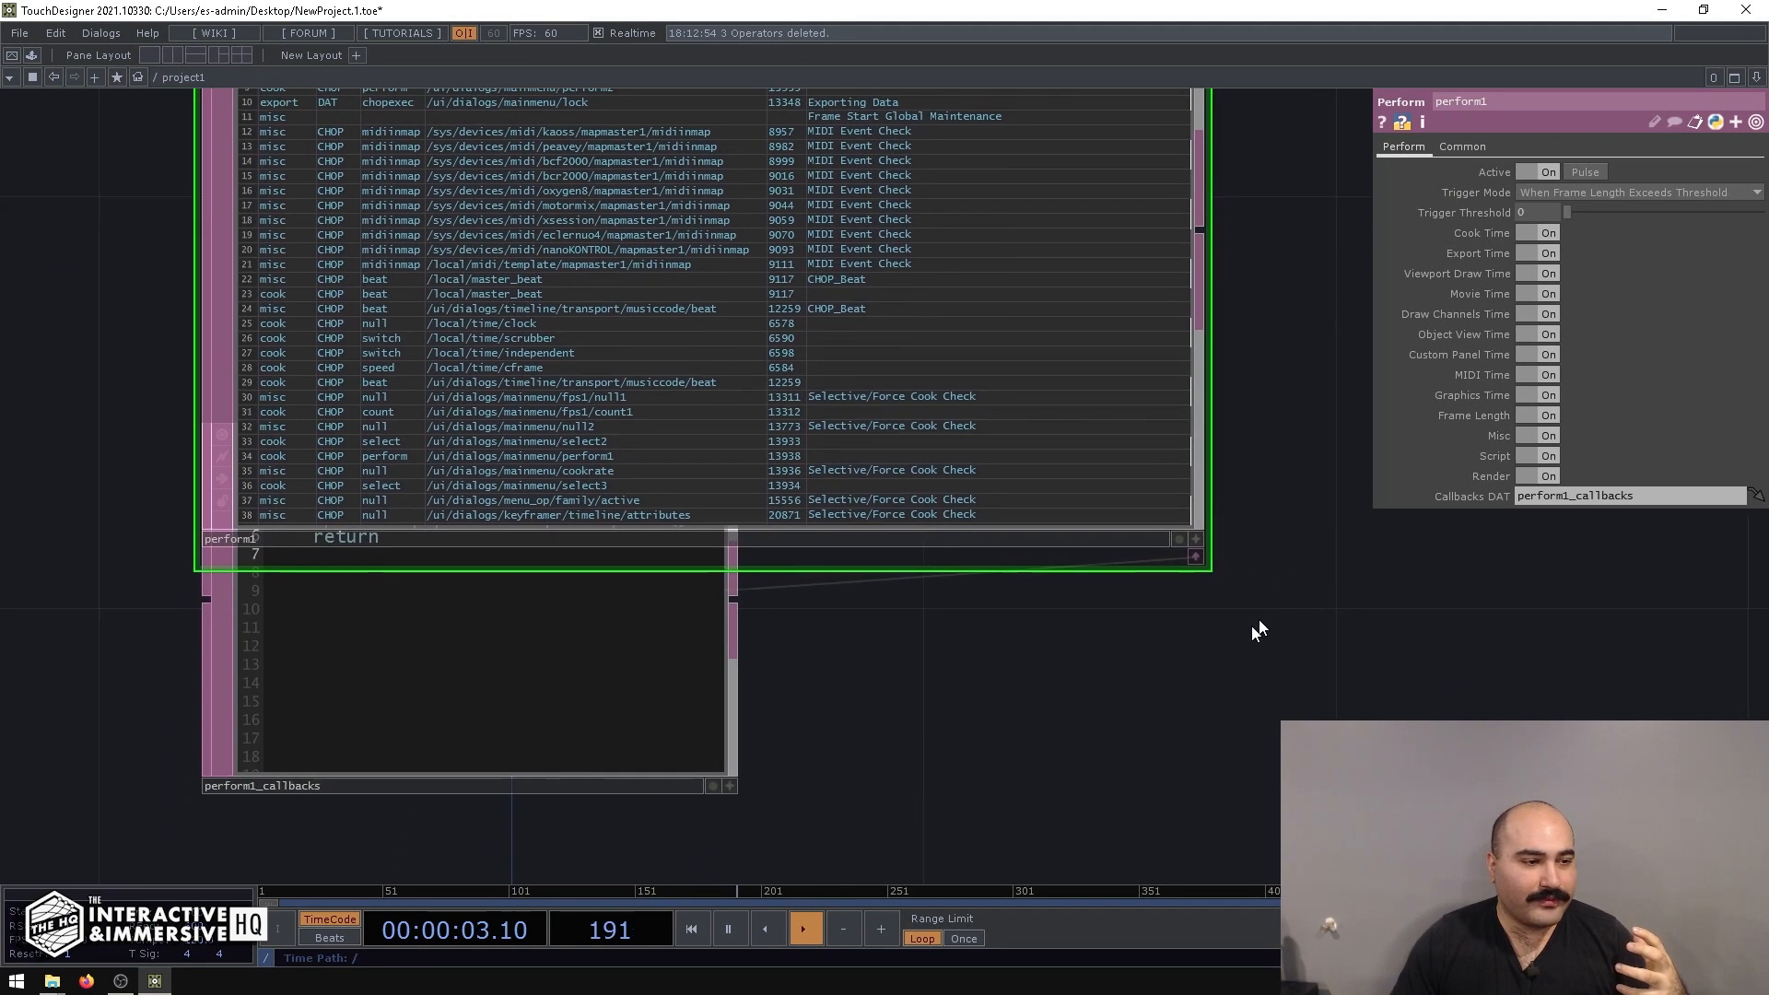
scroll(1235, 656, "down", 5)
left_click_drag(896, 649, 895, 785)
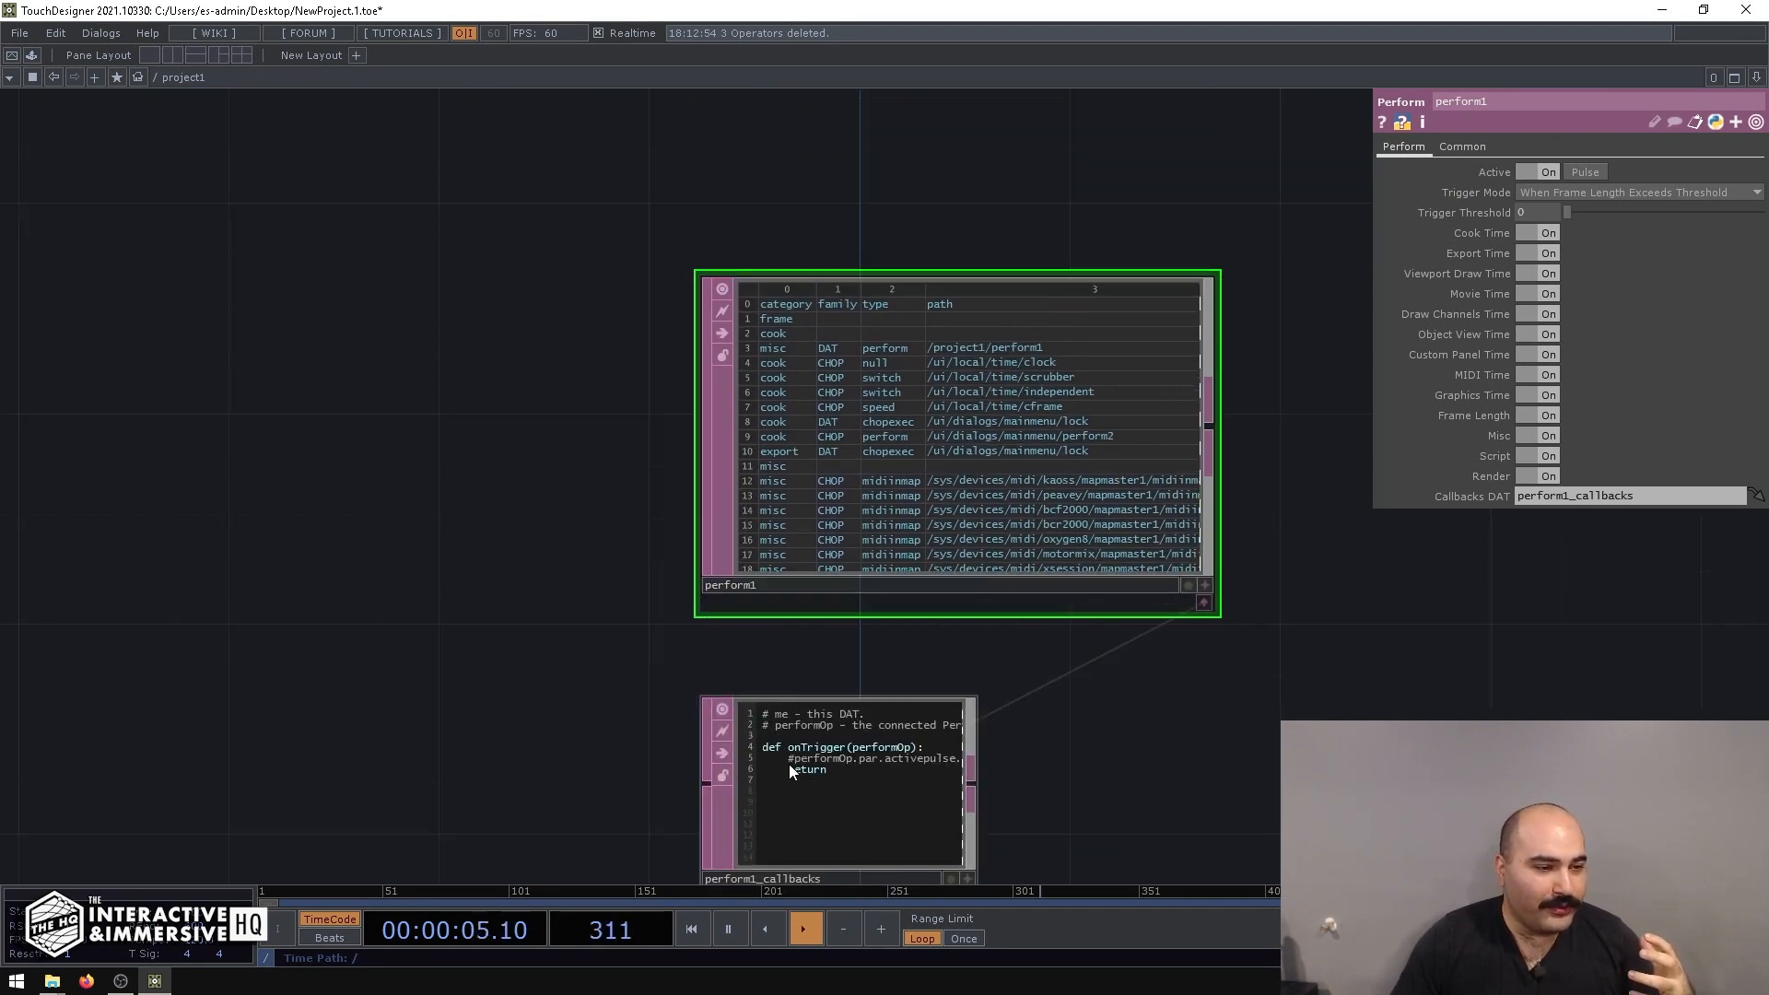
scroll(789, 764, "up", 2)
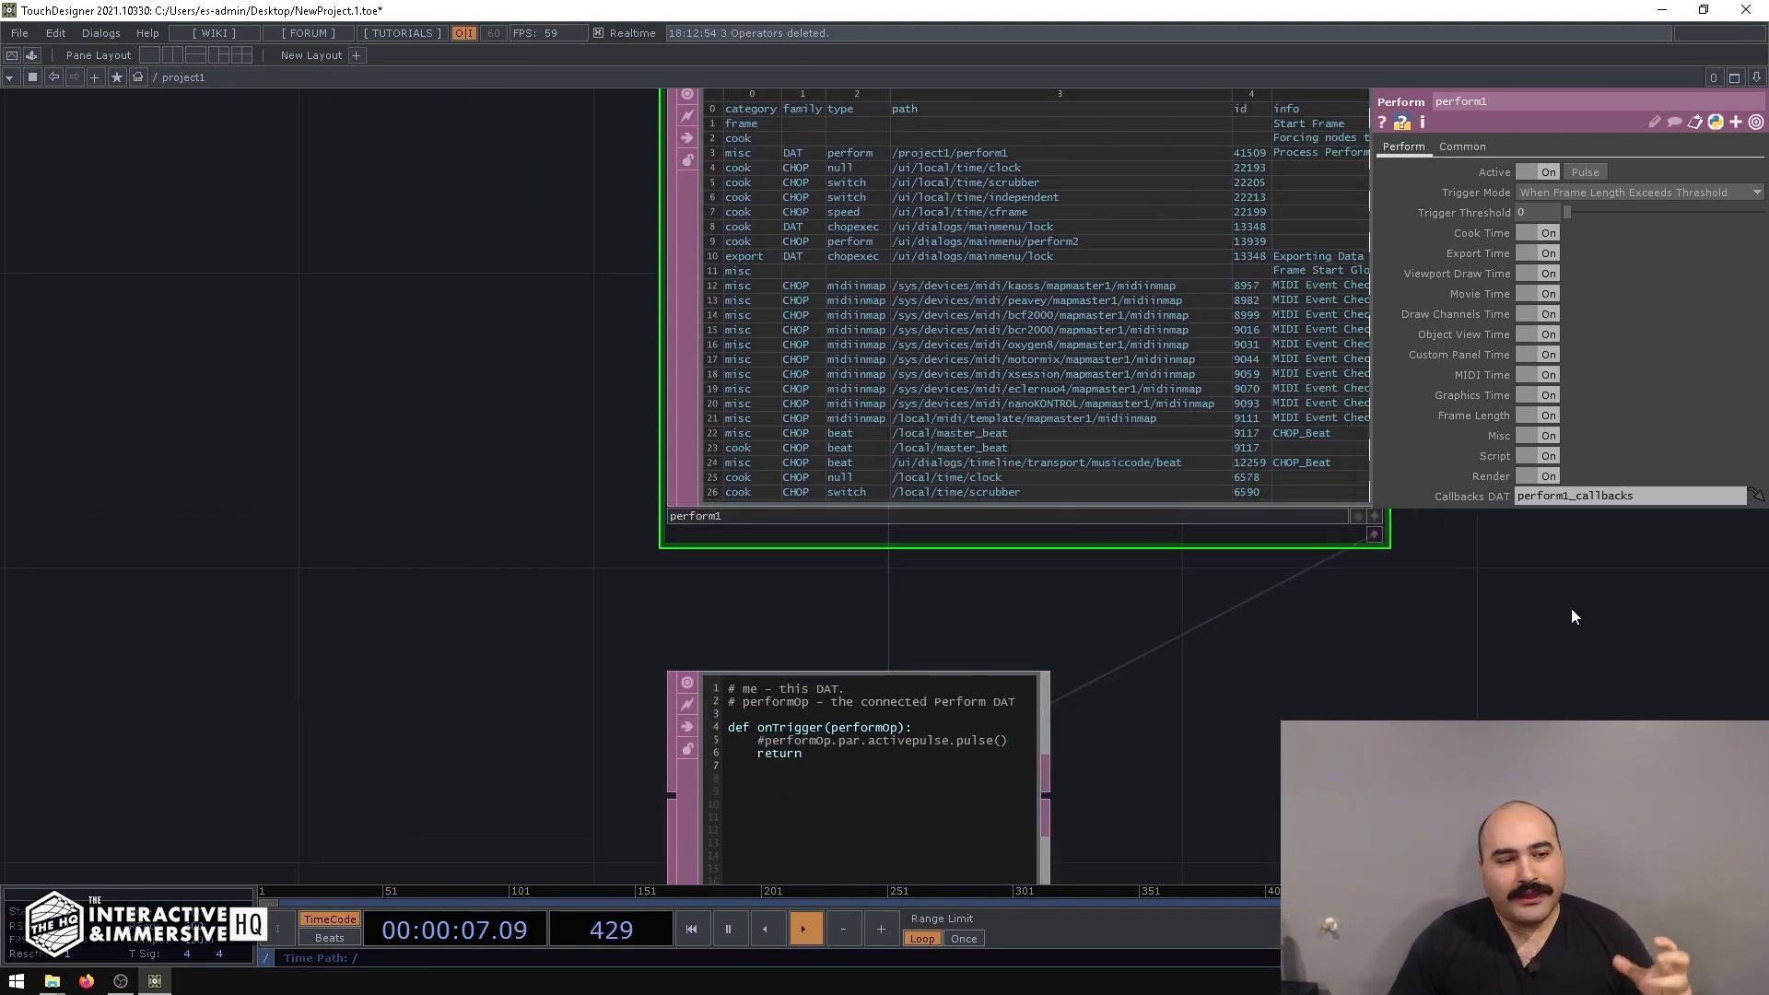
left_click_drag(1116, 695, 838, 699)
left_click_drag(680, 741, 945, 670)
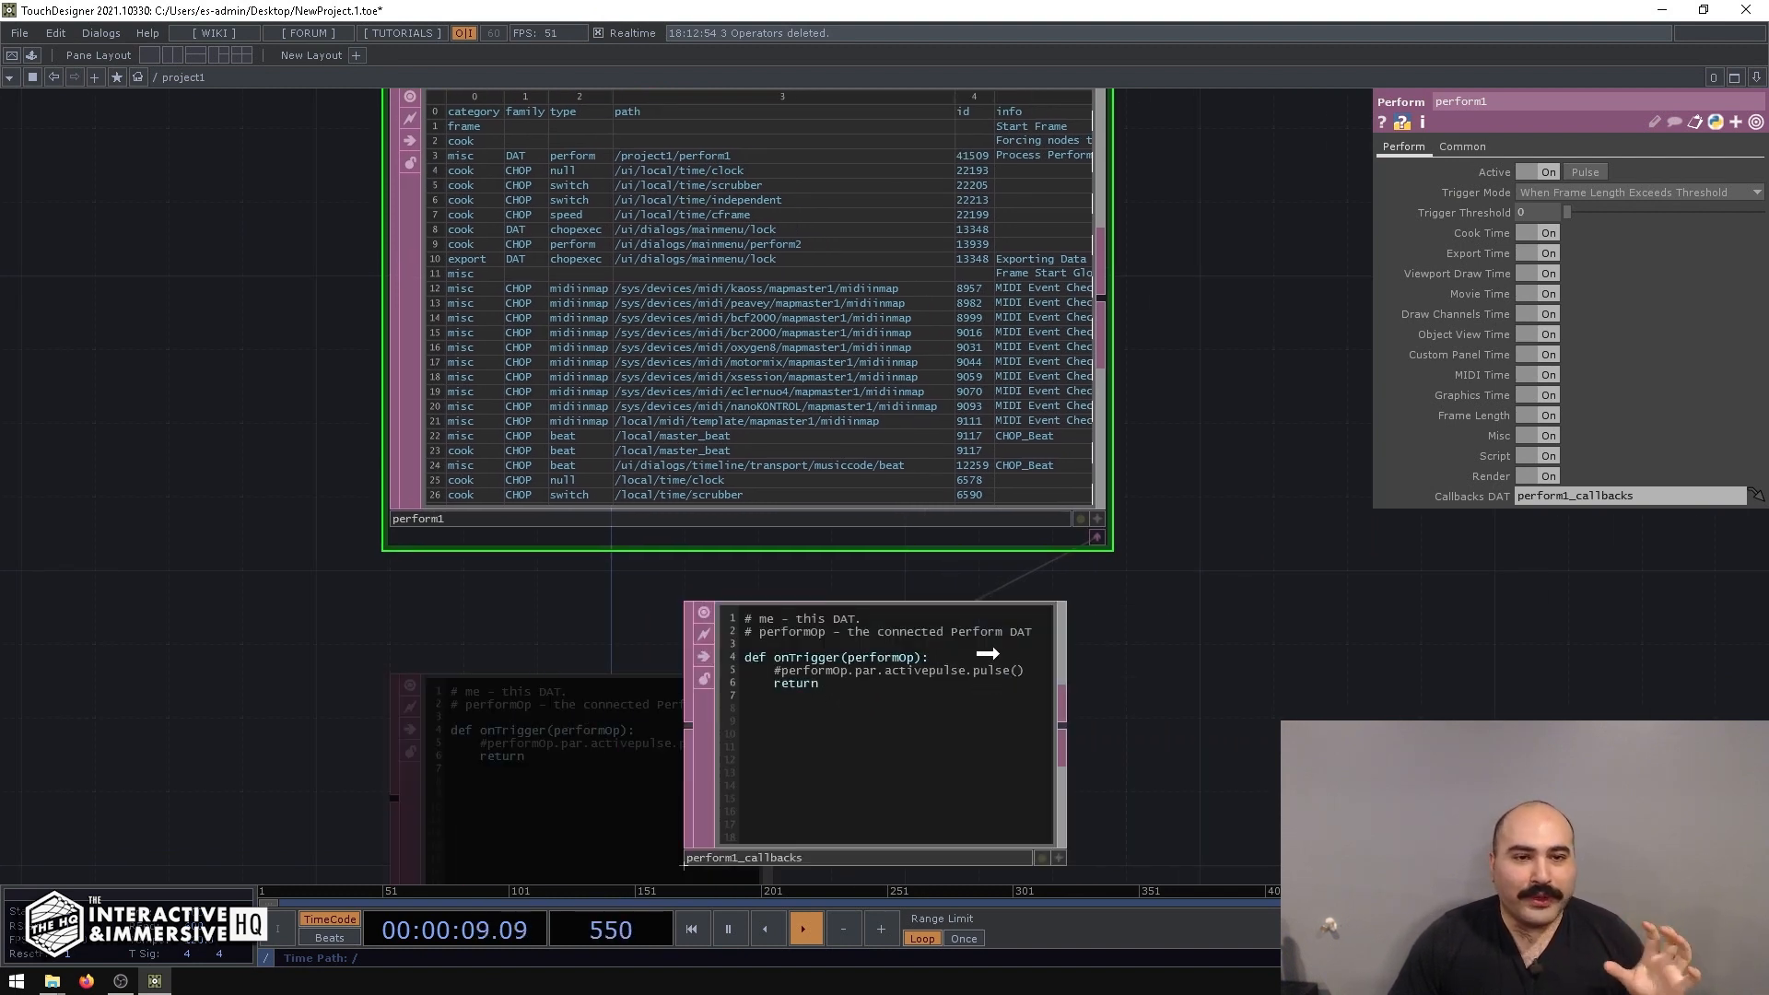
Switch perform1's Active parameter off and set its Trigger Threshold to 33.
left_click_drag(1121, 142, 1082, 405)
left_click(1538, 173)
scroll(1060, 343, "up", 5)
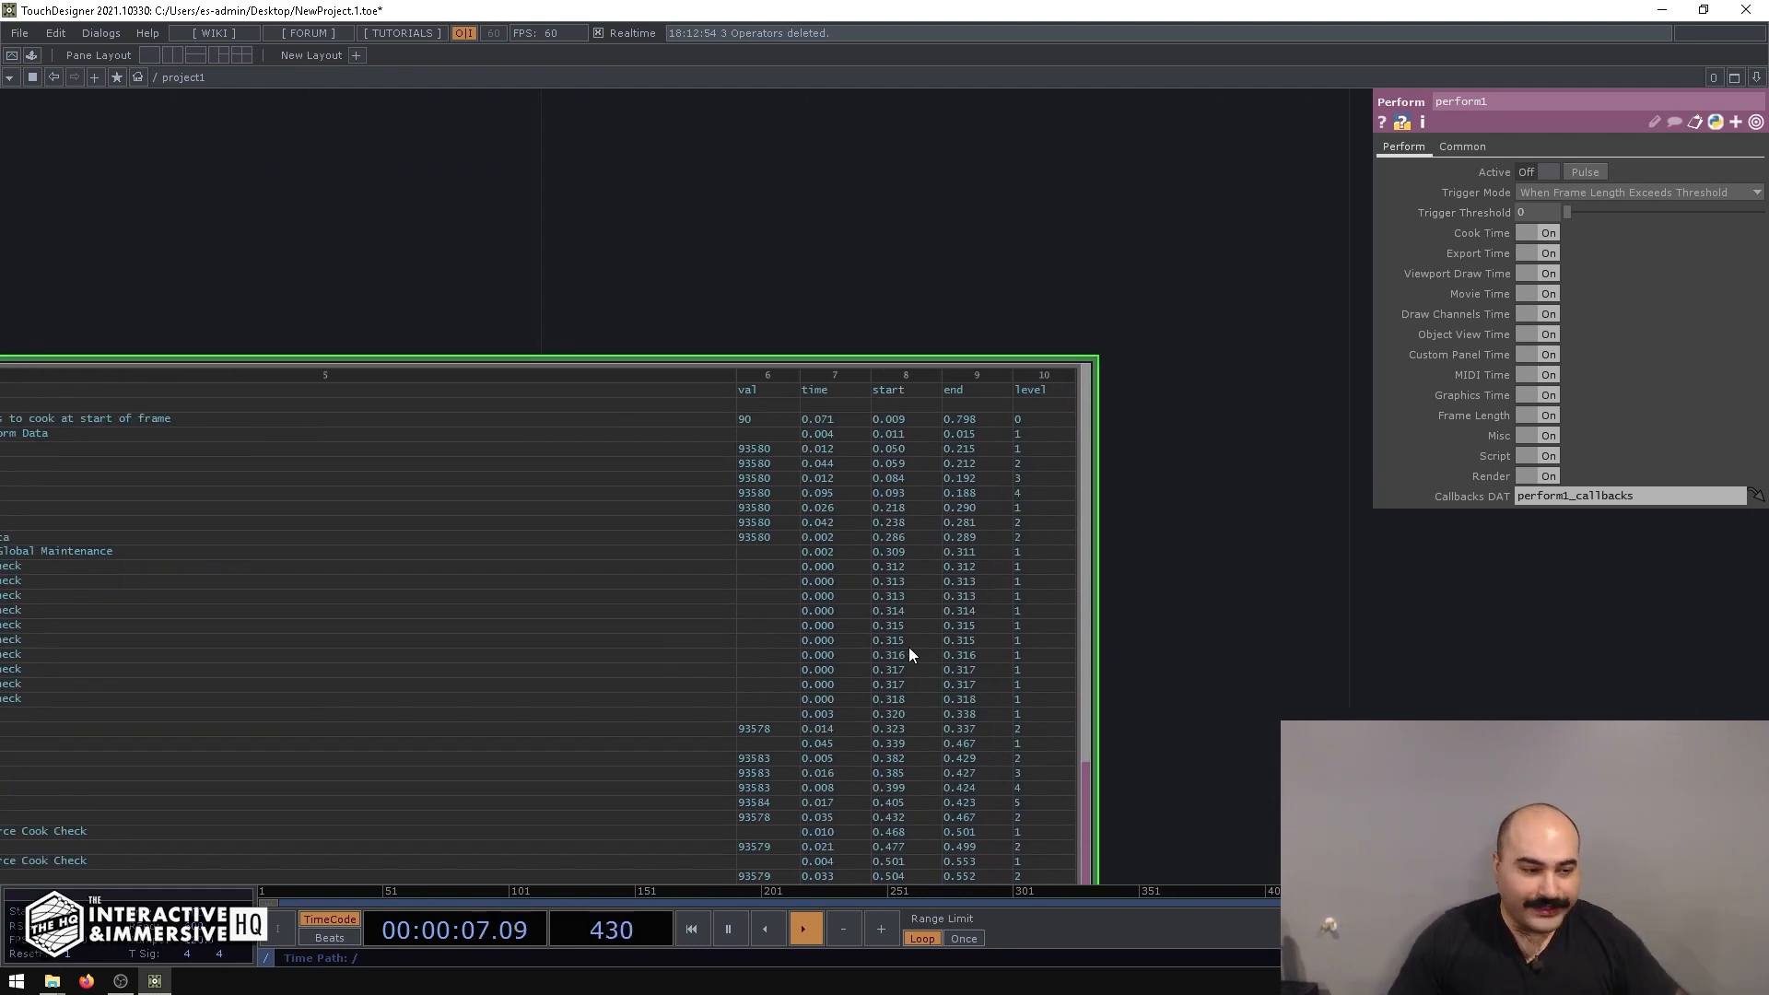
scroll(963, 764, "down", 8)
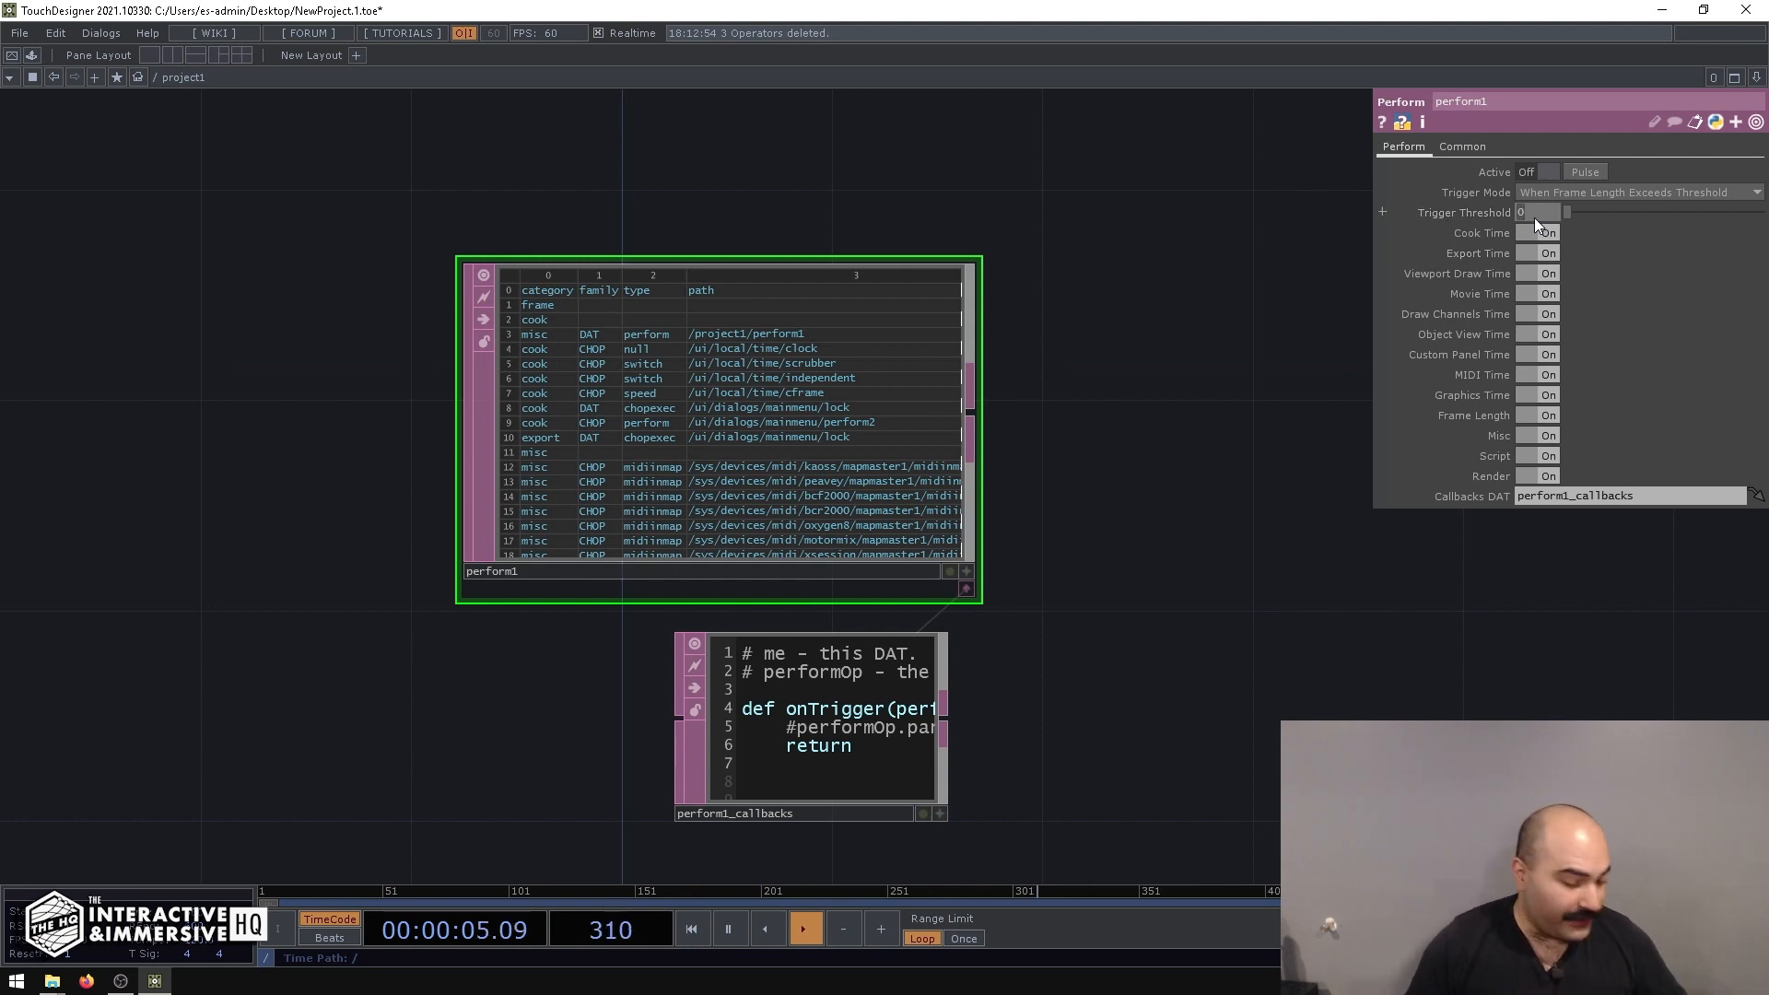
key("Return")
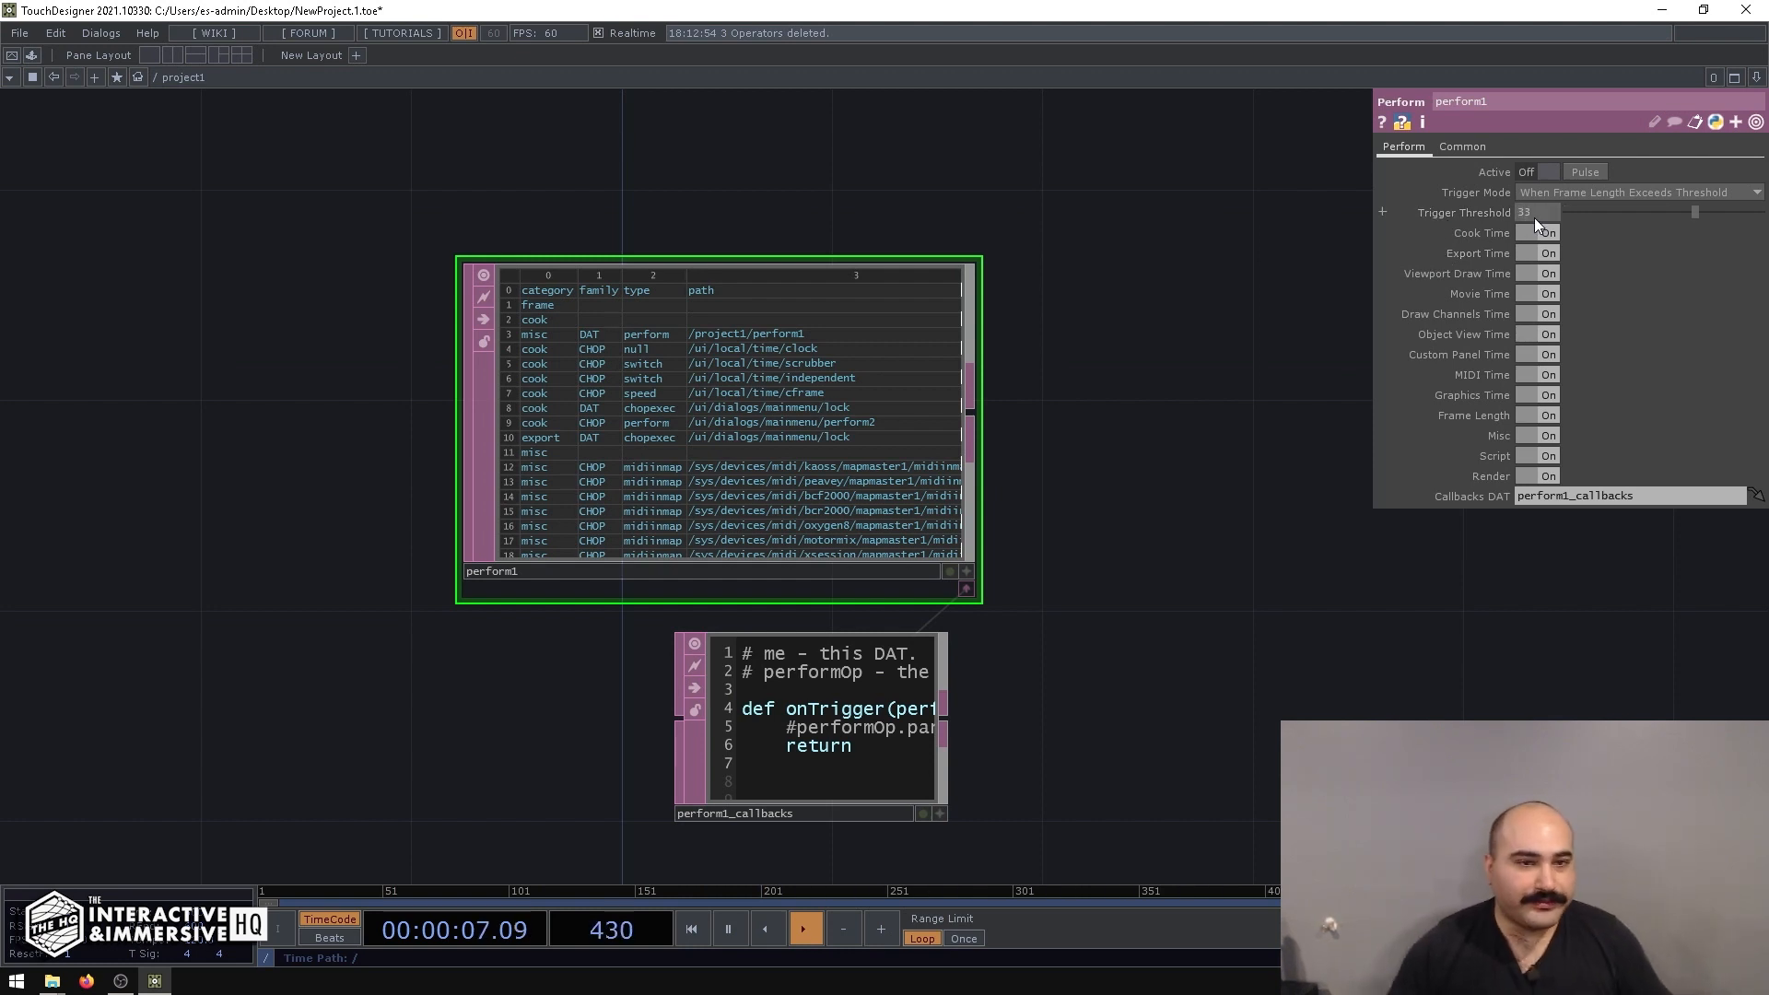
Uncomment the performOp.par.activepulse.pulse() line in the onTrigger function of perform1_callbacks.
scroll(956, 257, "up", 3)
scroll(954, 254, "down", 2)
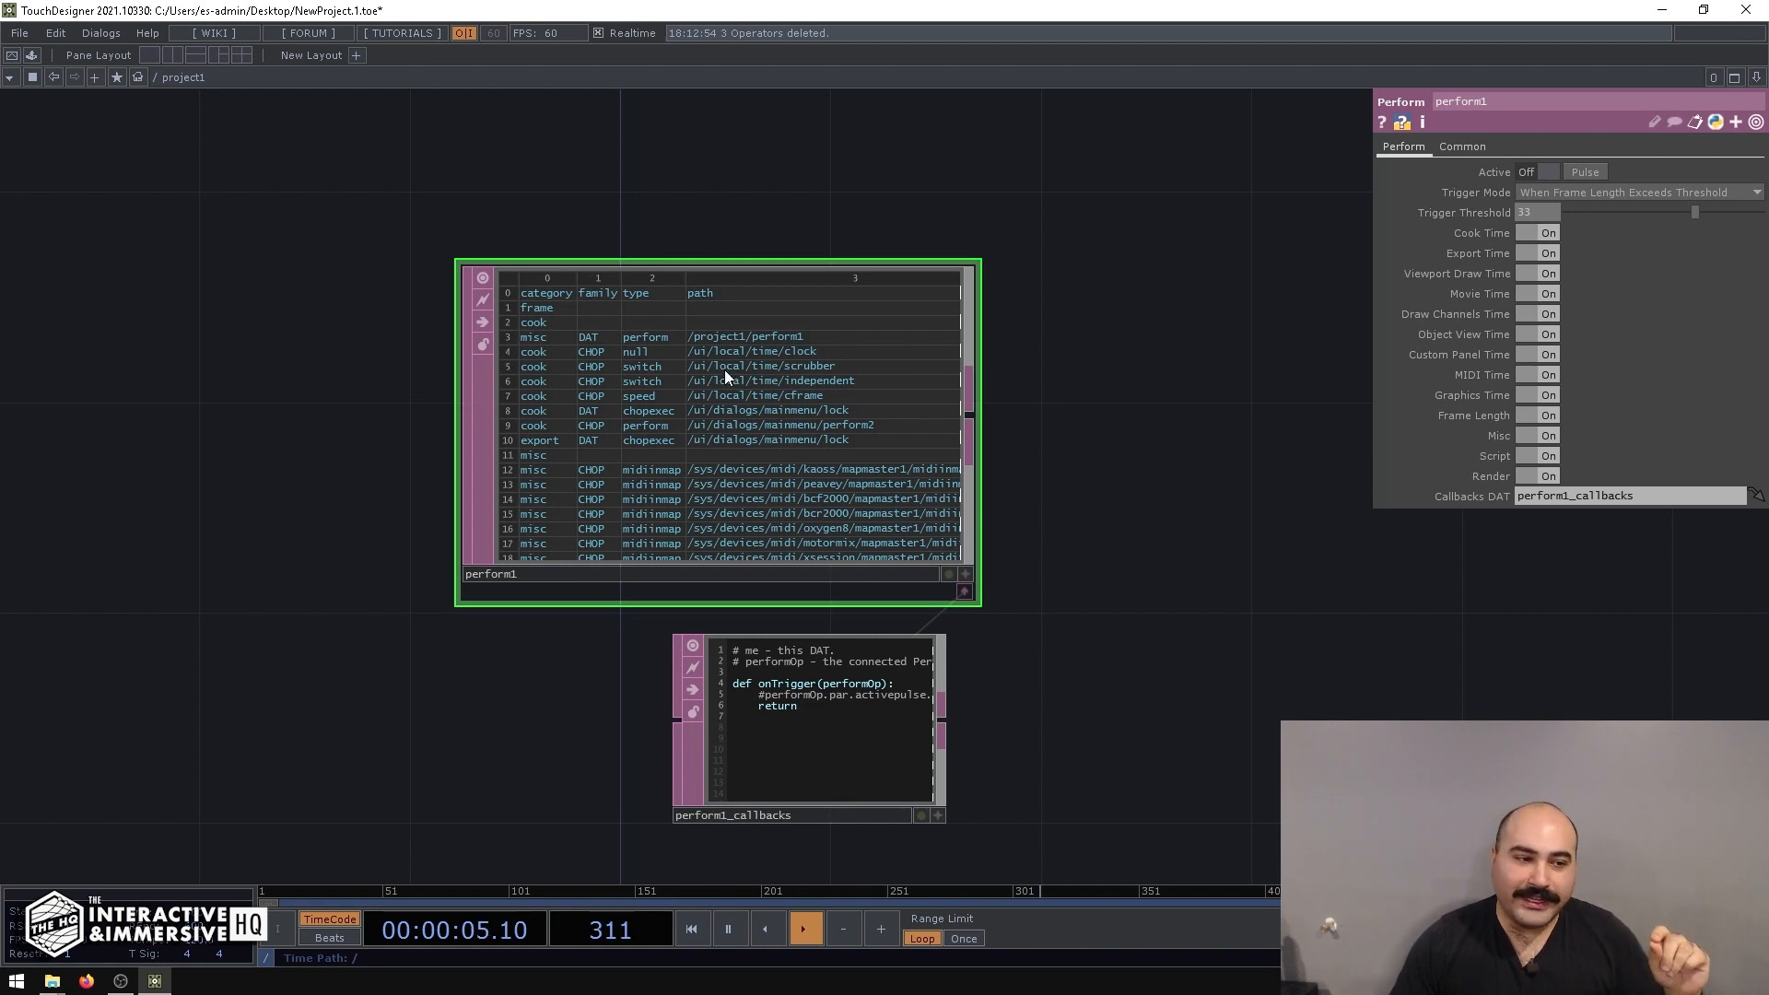
scroll(803, 722, "up", 2)
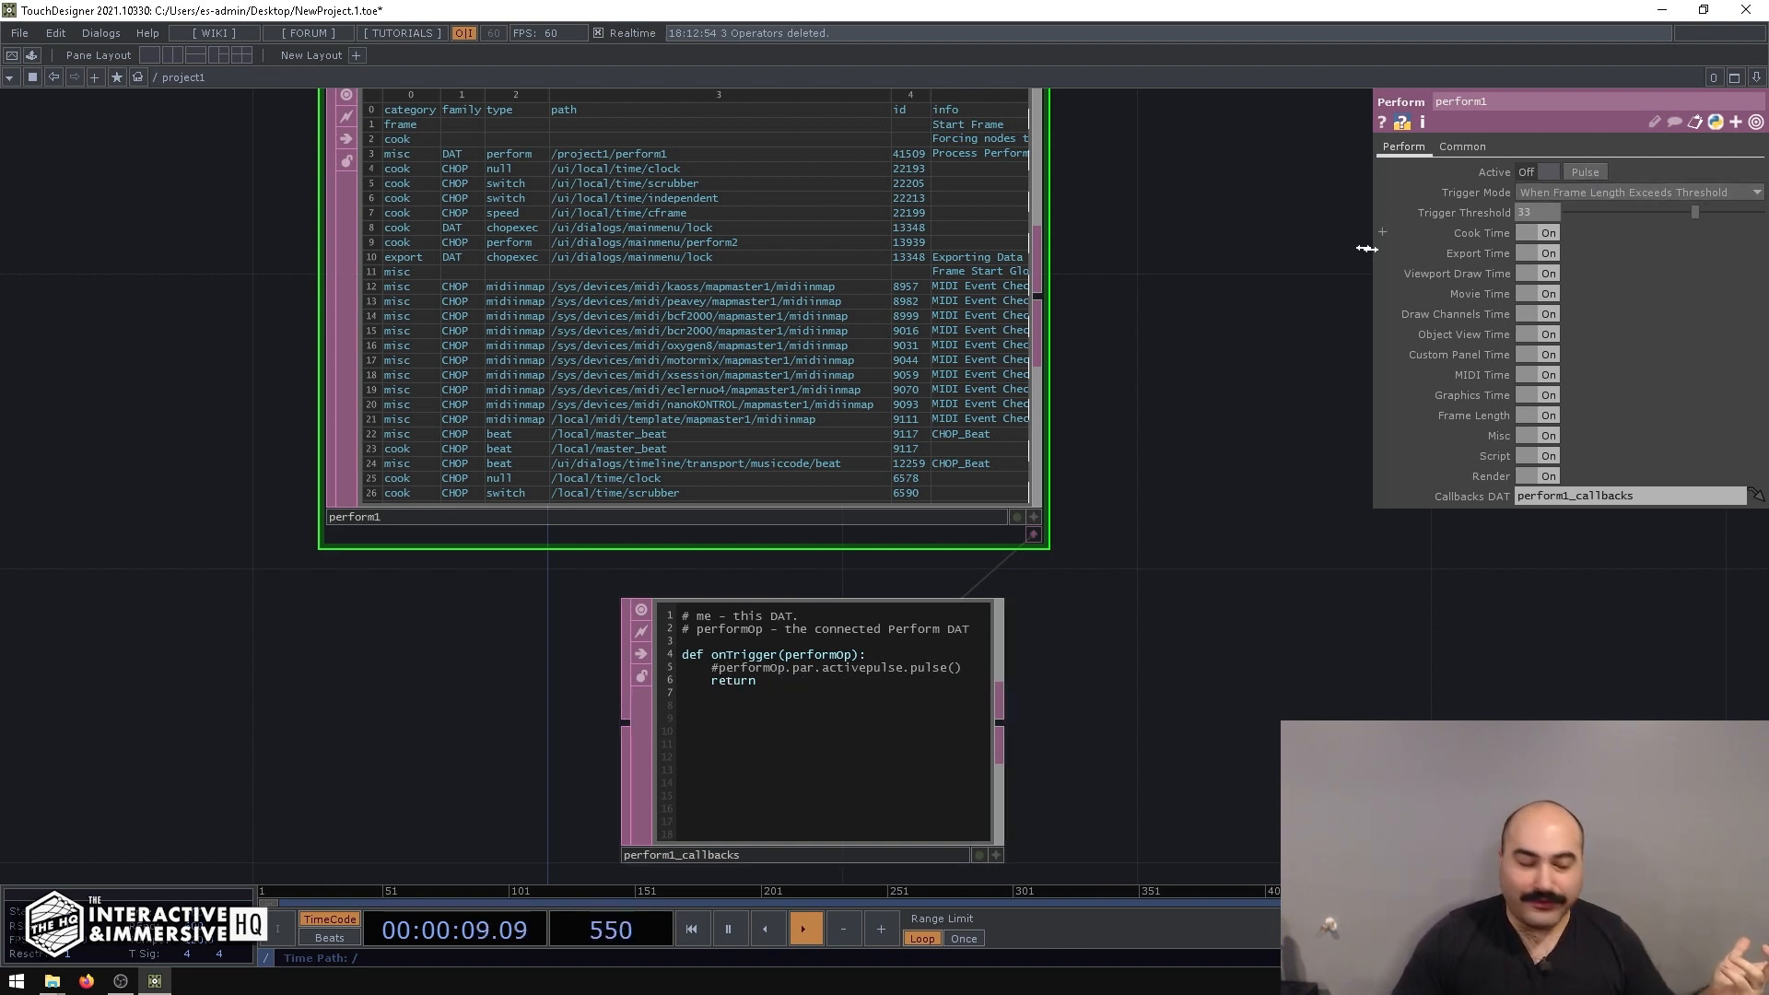
left_click(825, 718)
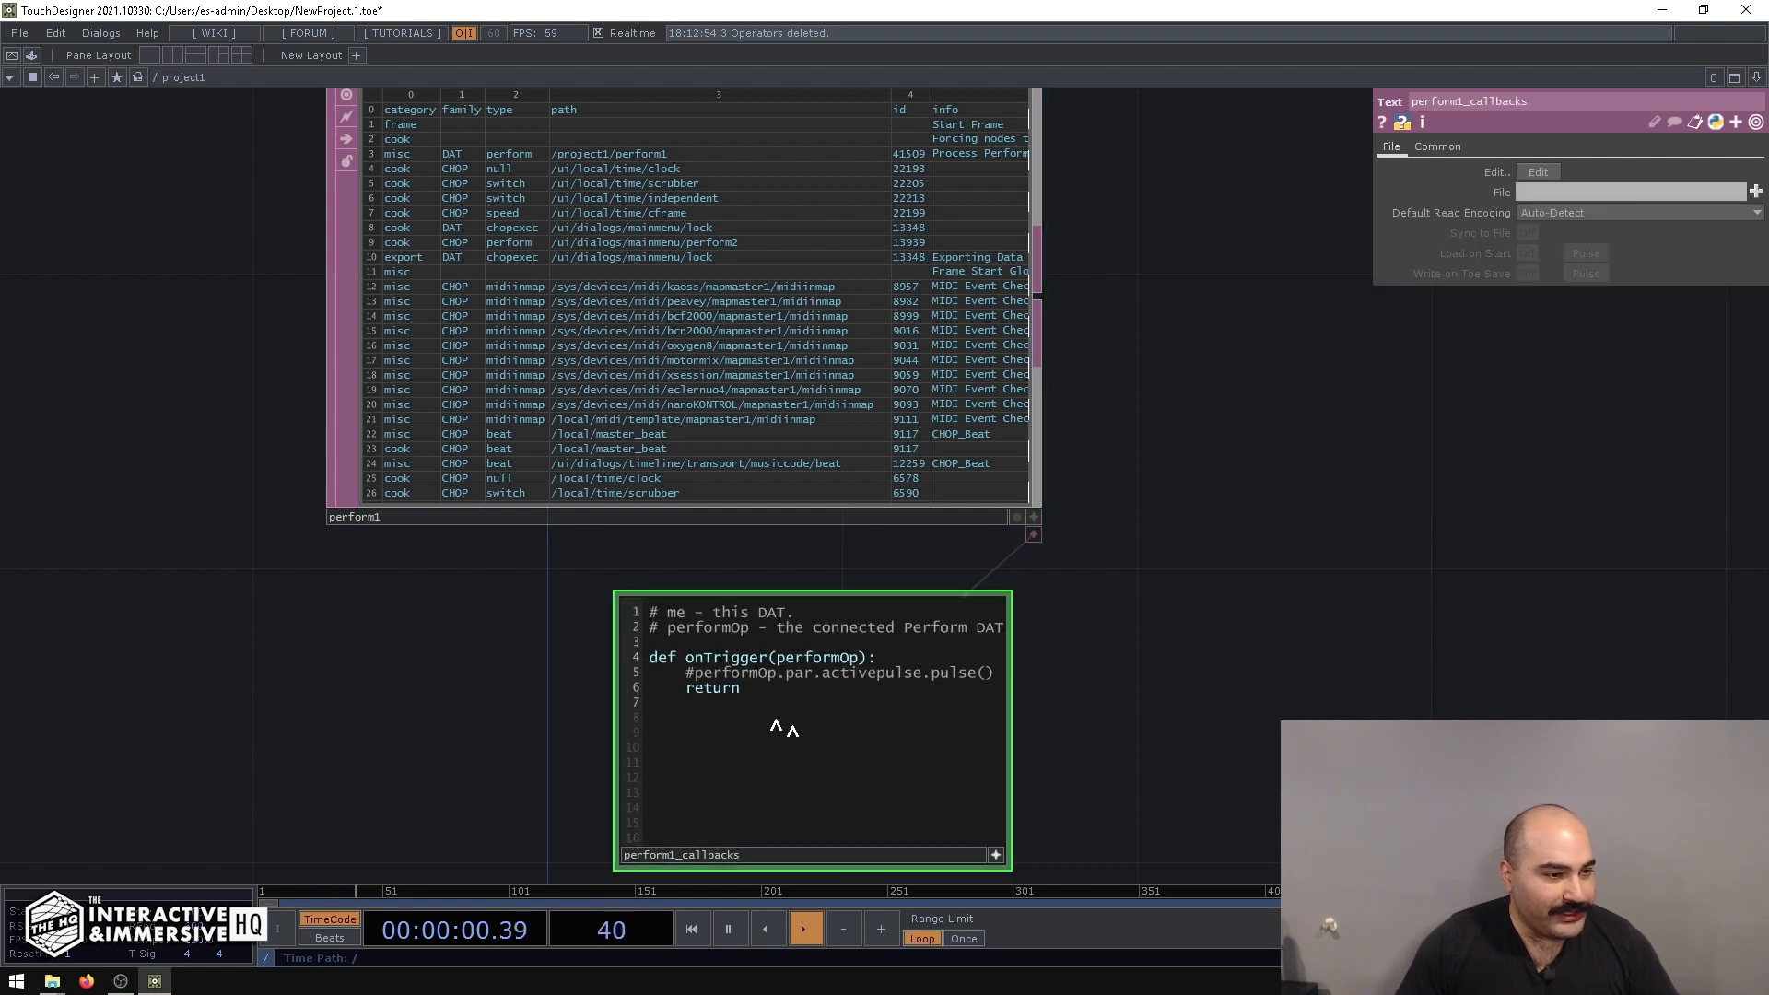
left_click(692, 674)
key("BackSpace")
scroll(1086, 580, "down", 2)
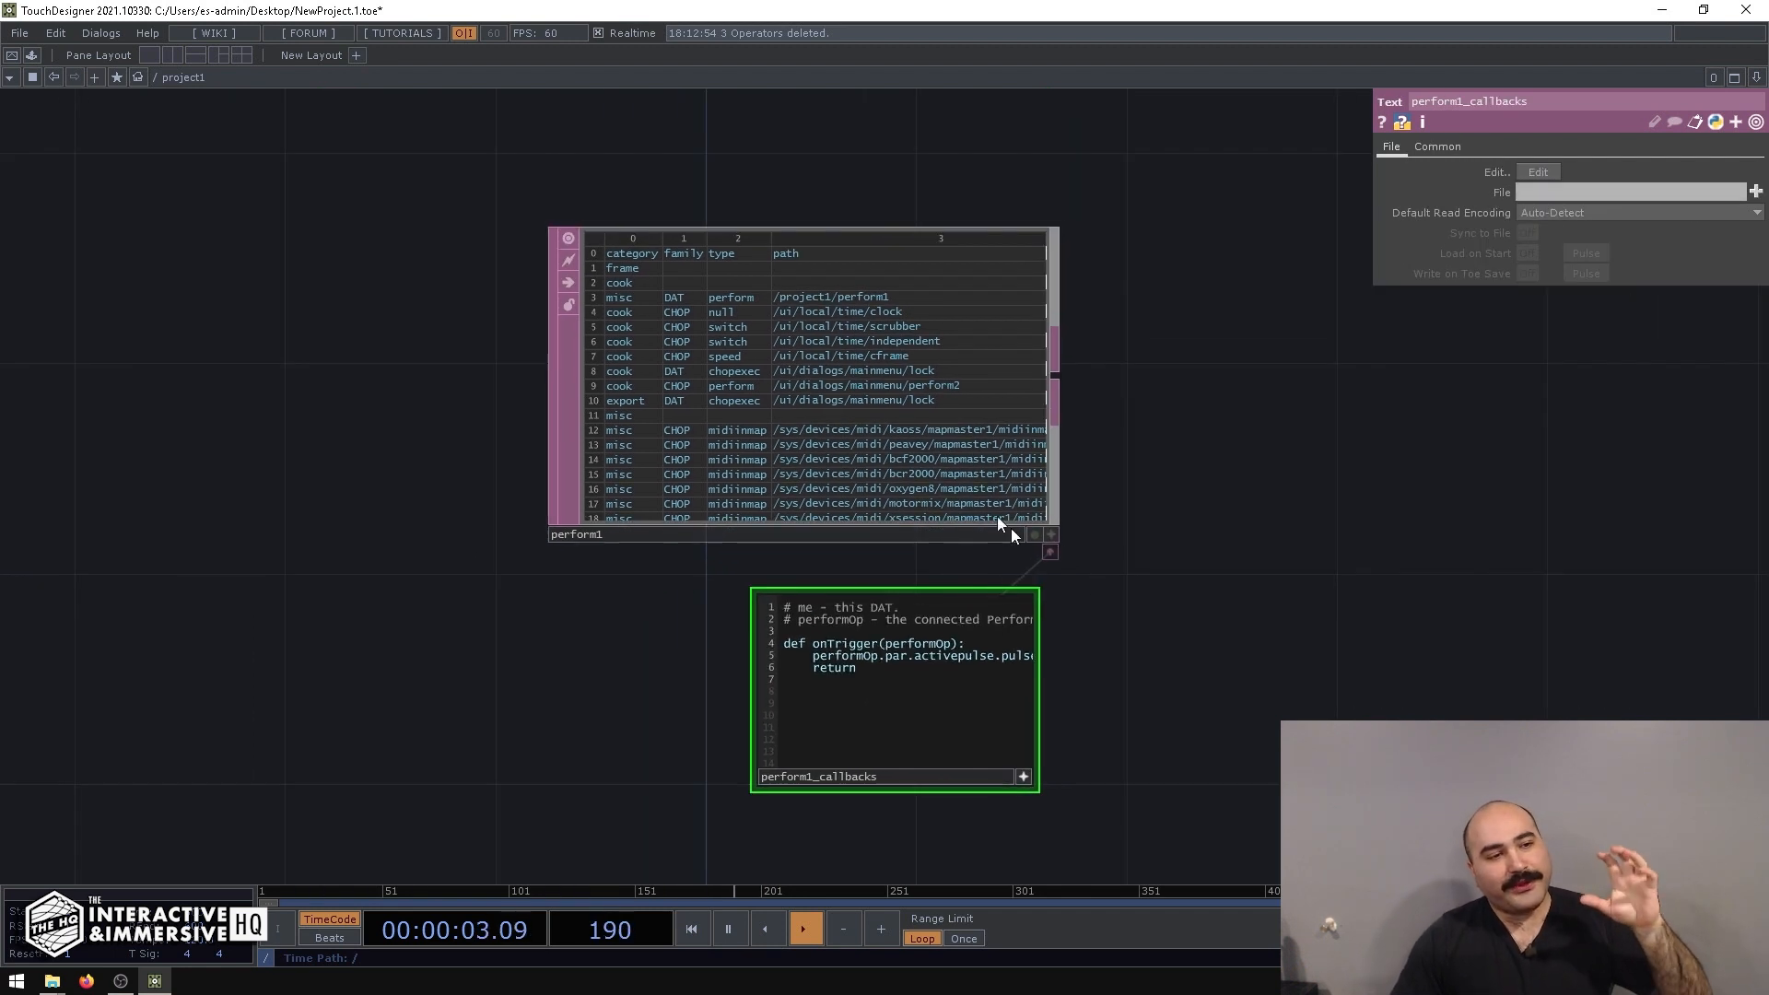
Add a Hog CHOP in the free space above the perform1 node.
left_click(924, 426)
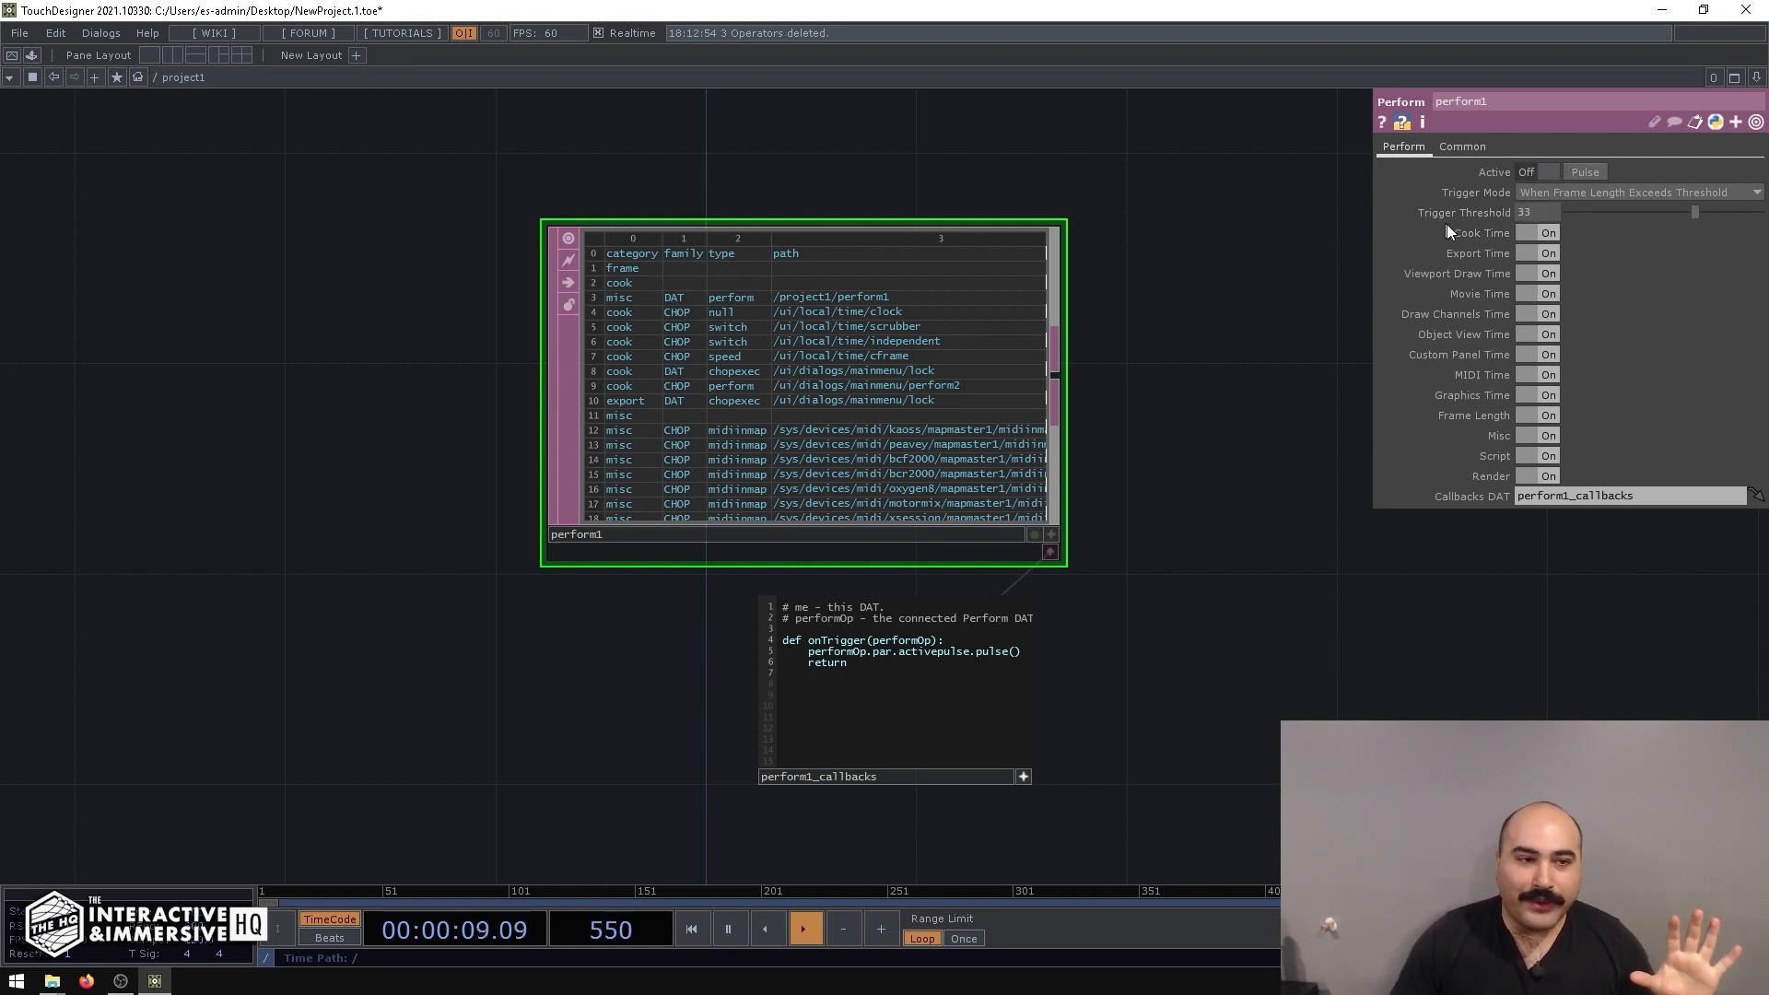
scroll(1135, 313, "up", 5)
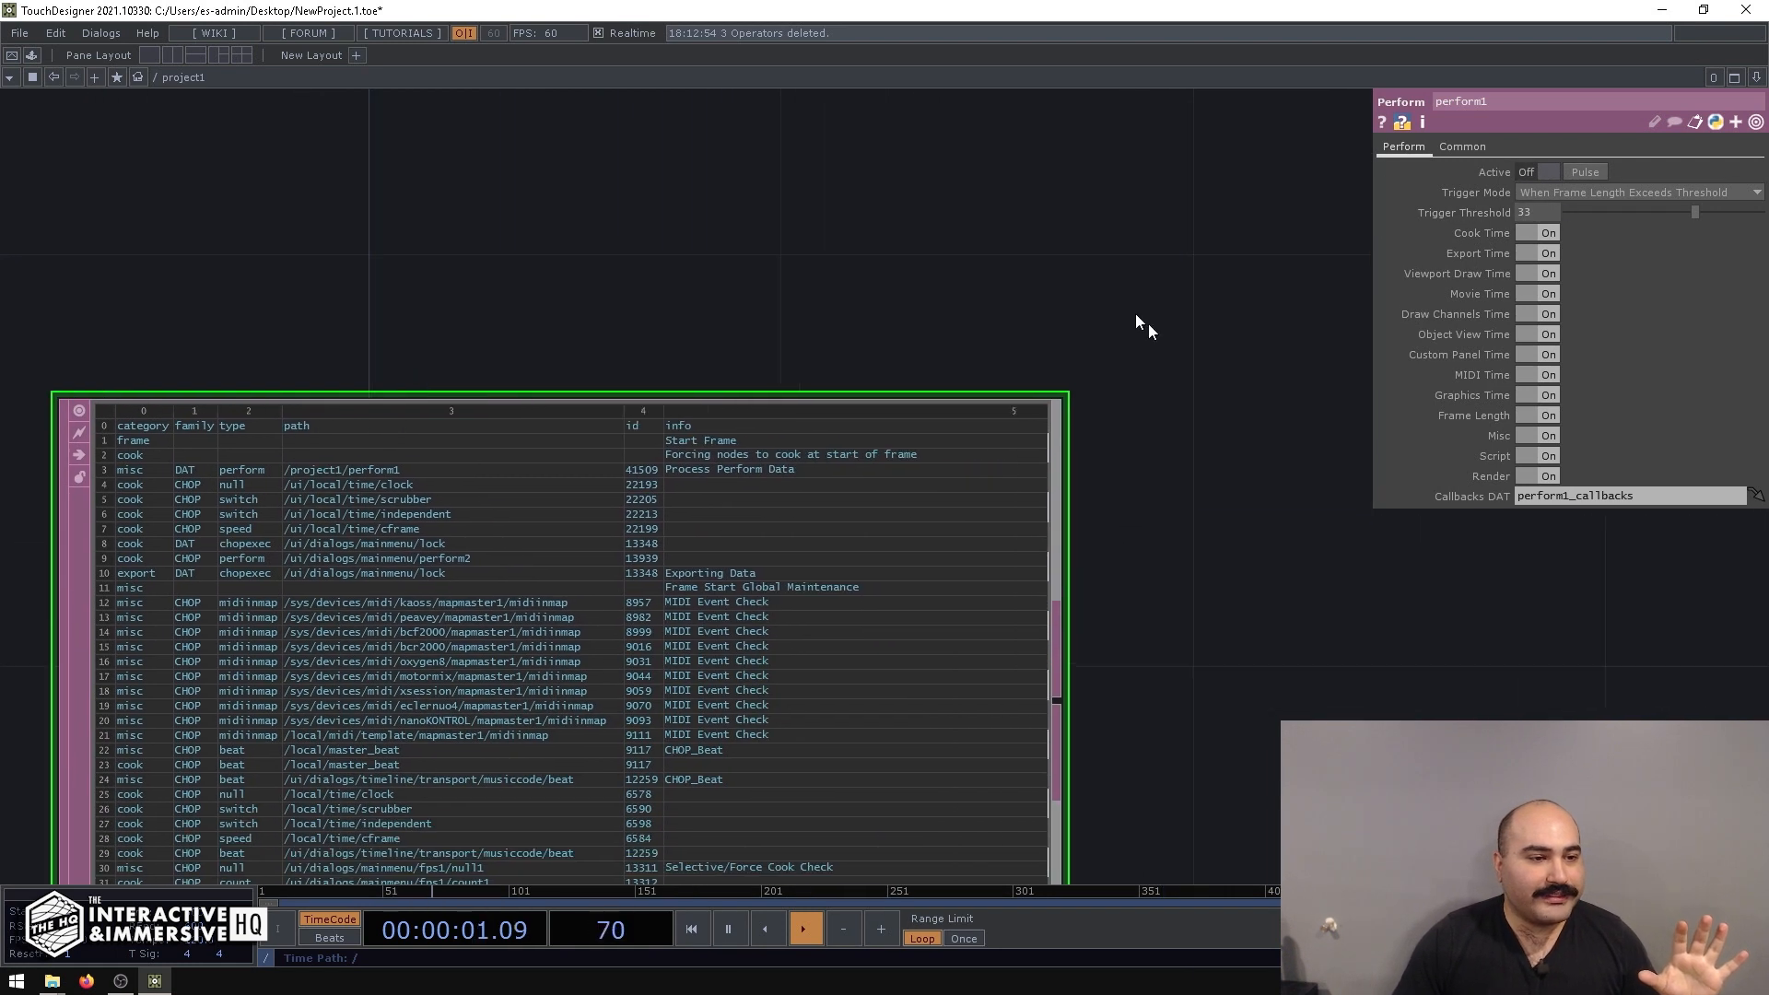
scroll(1059, 355, "up", 2)
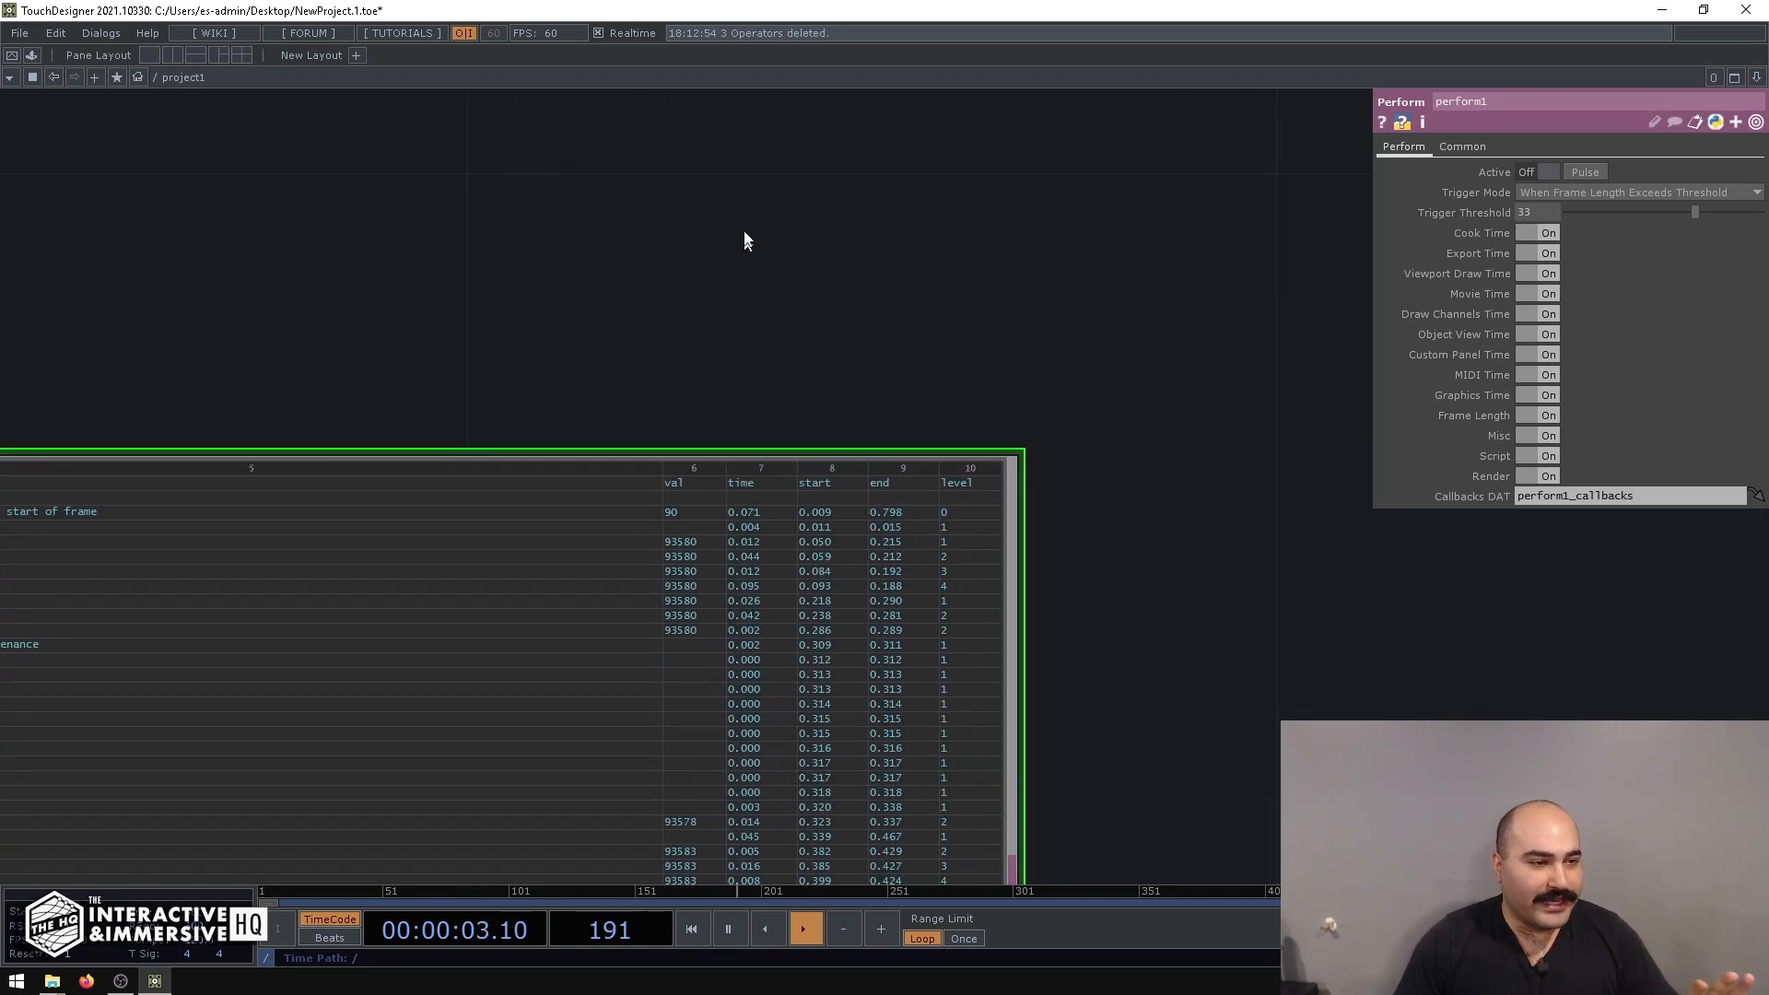
left_click_drag(747, 239, 755, 380)
key("Tab")
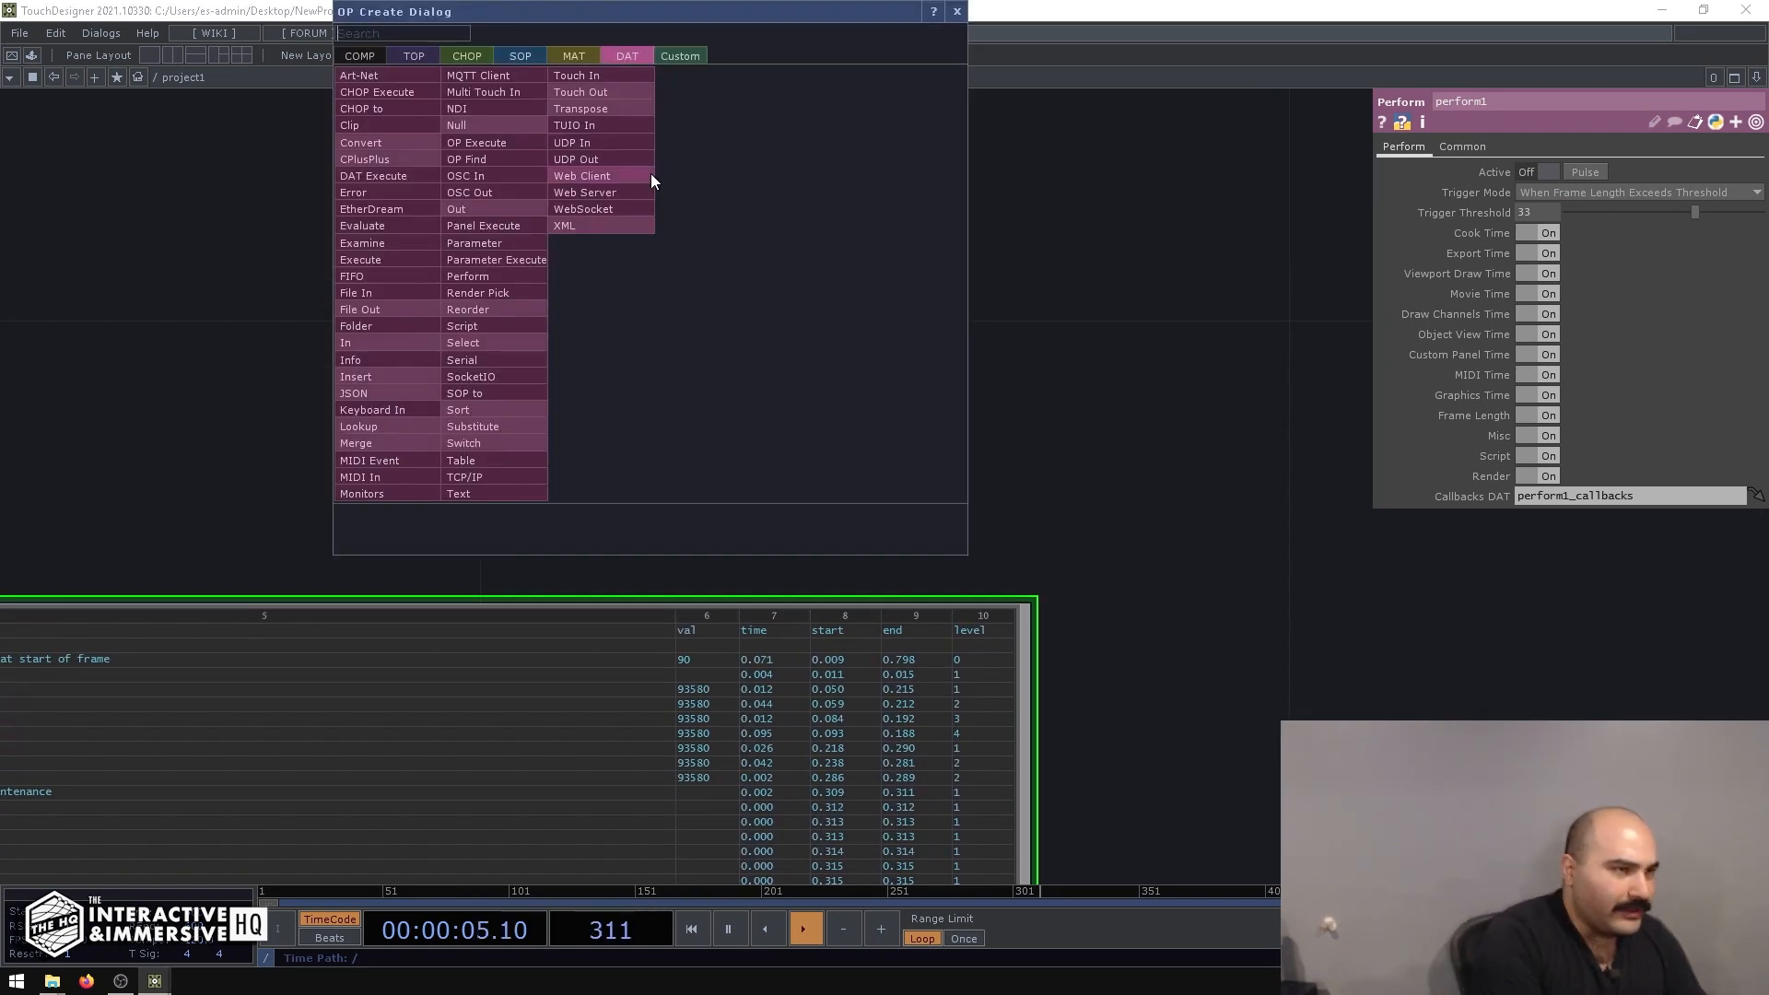
type("hog")
left_click(447, 55)
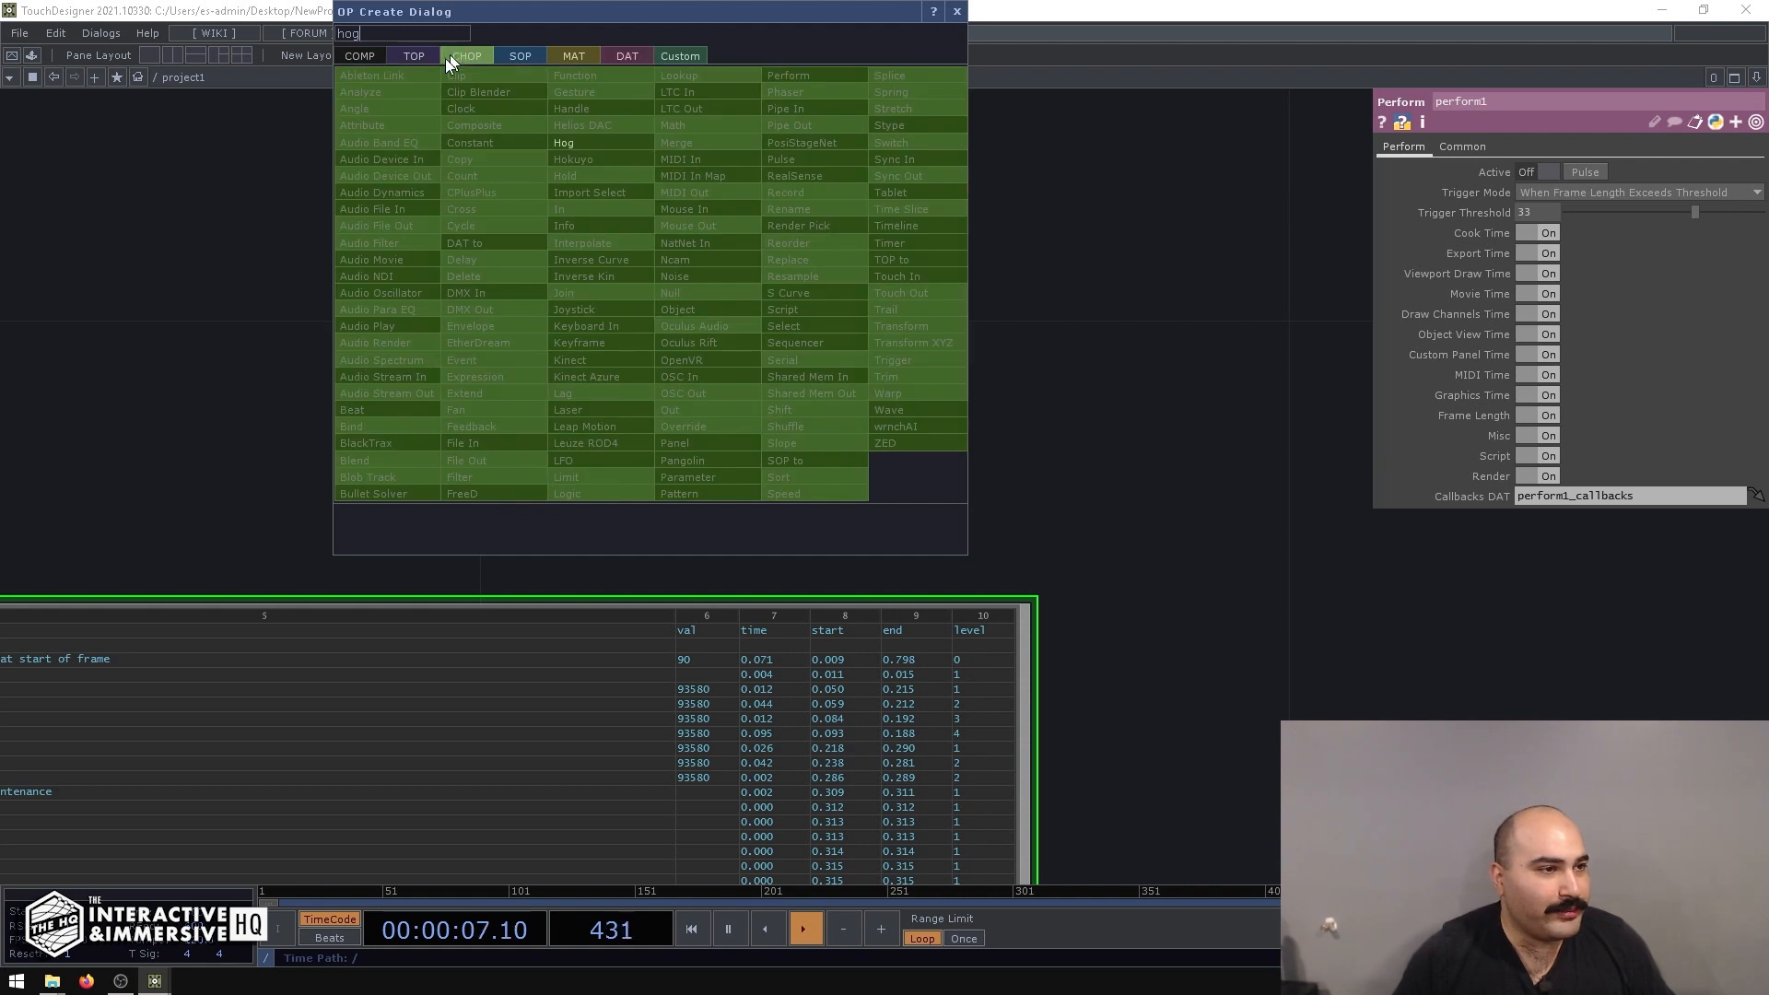
left_click(559, 148)
left_click(709, 197)
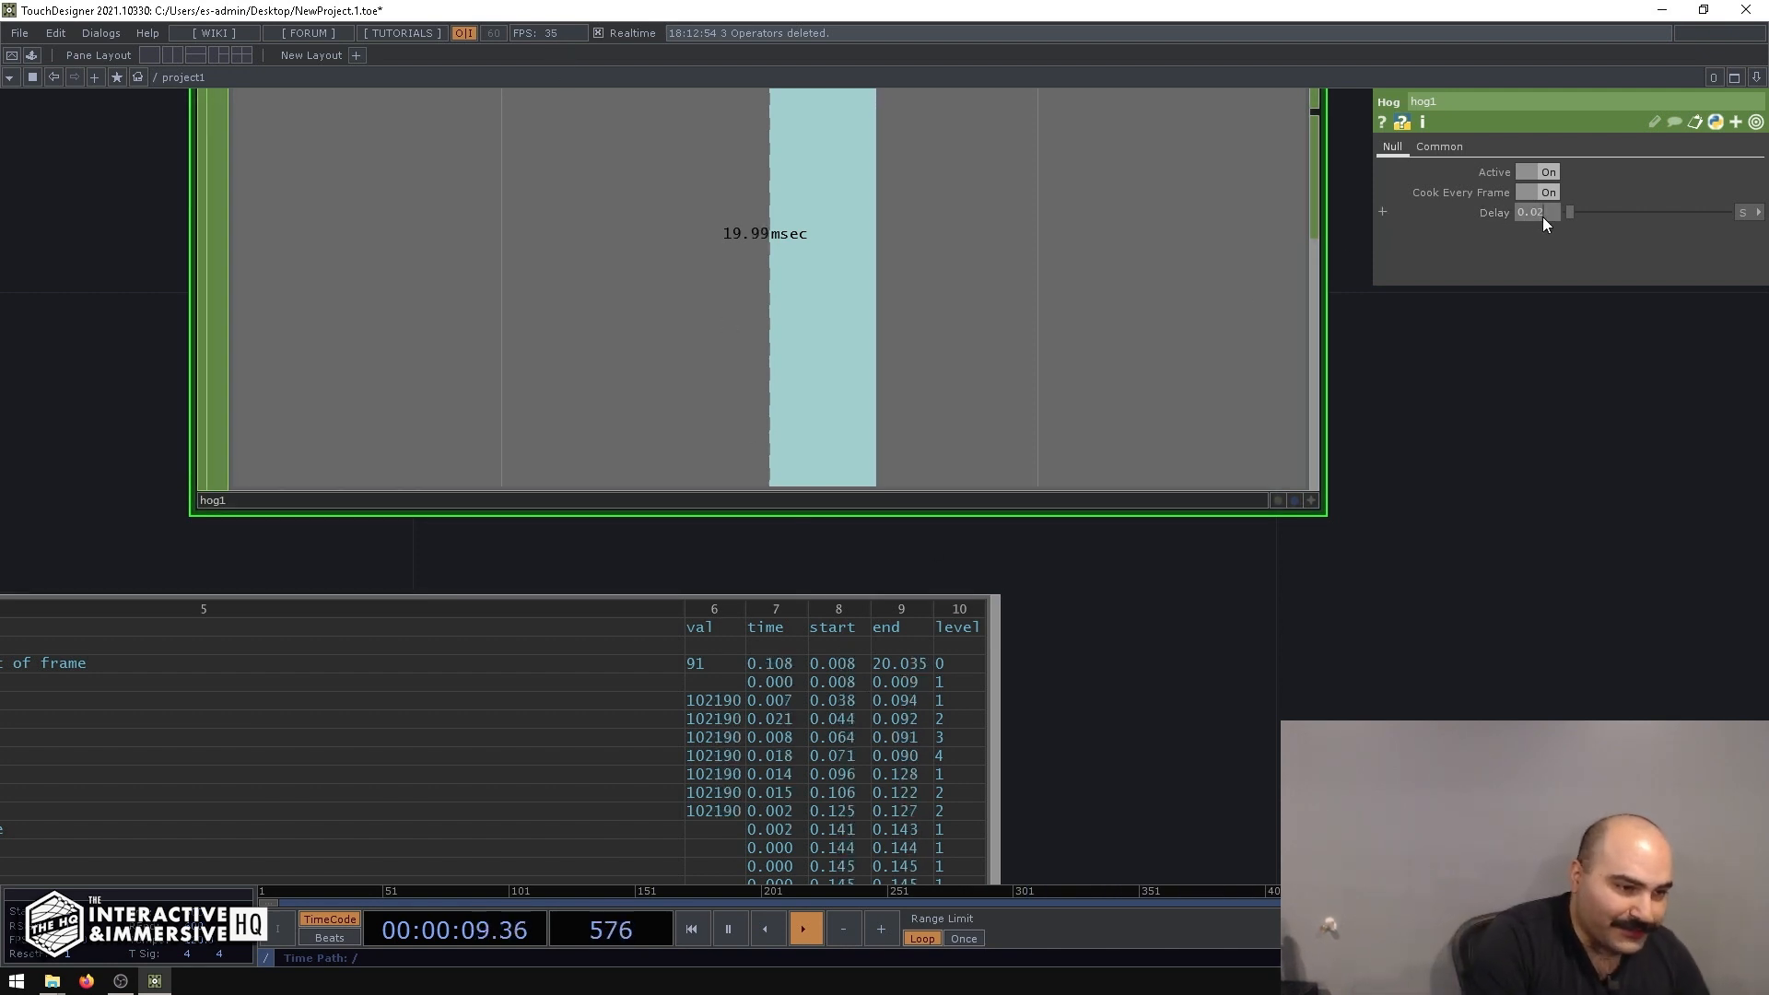
Set hog1's Delay to 0.03 seconds.
key("BackSpace")
type("3")
key("Return")
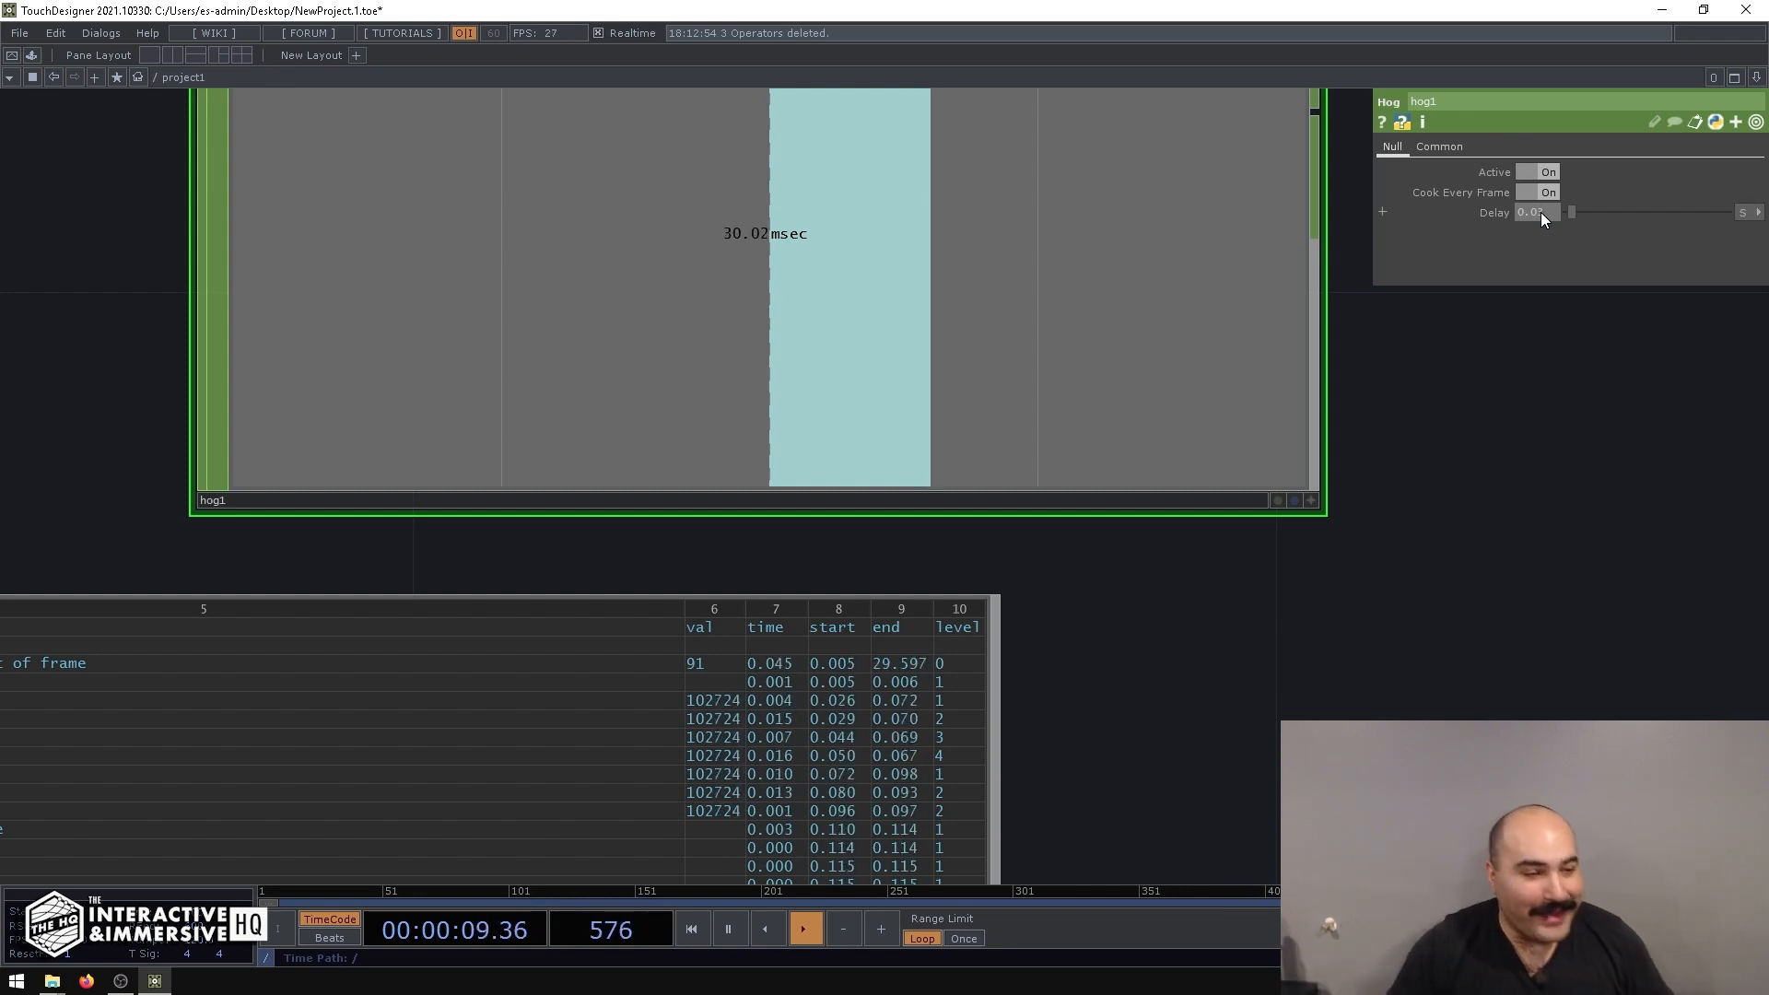
Examine perform1's table across its path, info, val, time, start and end columns while hog1 slows the frames.
scroll(1063, 350, "down", 2)
scroll(1062, 348, "down", 3)
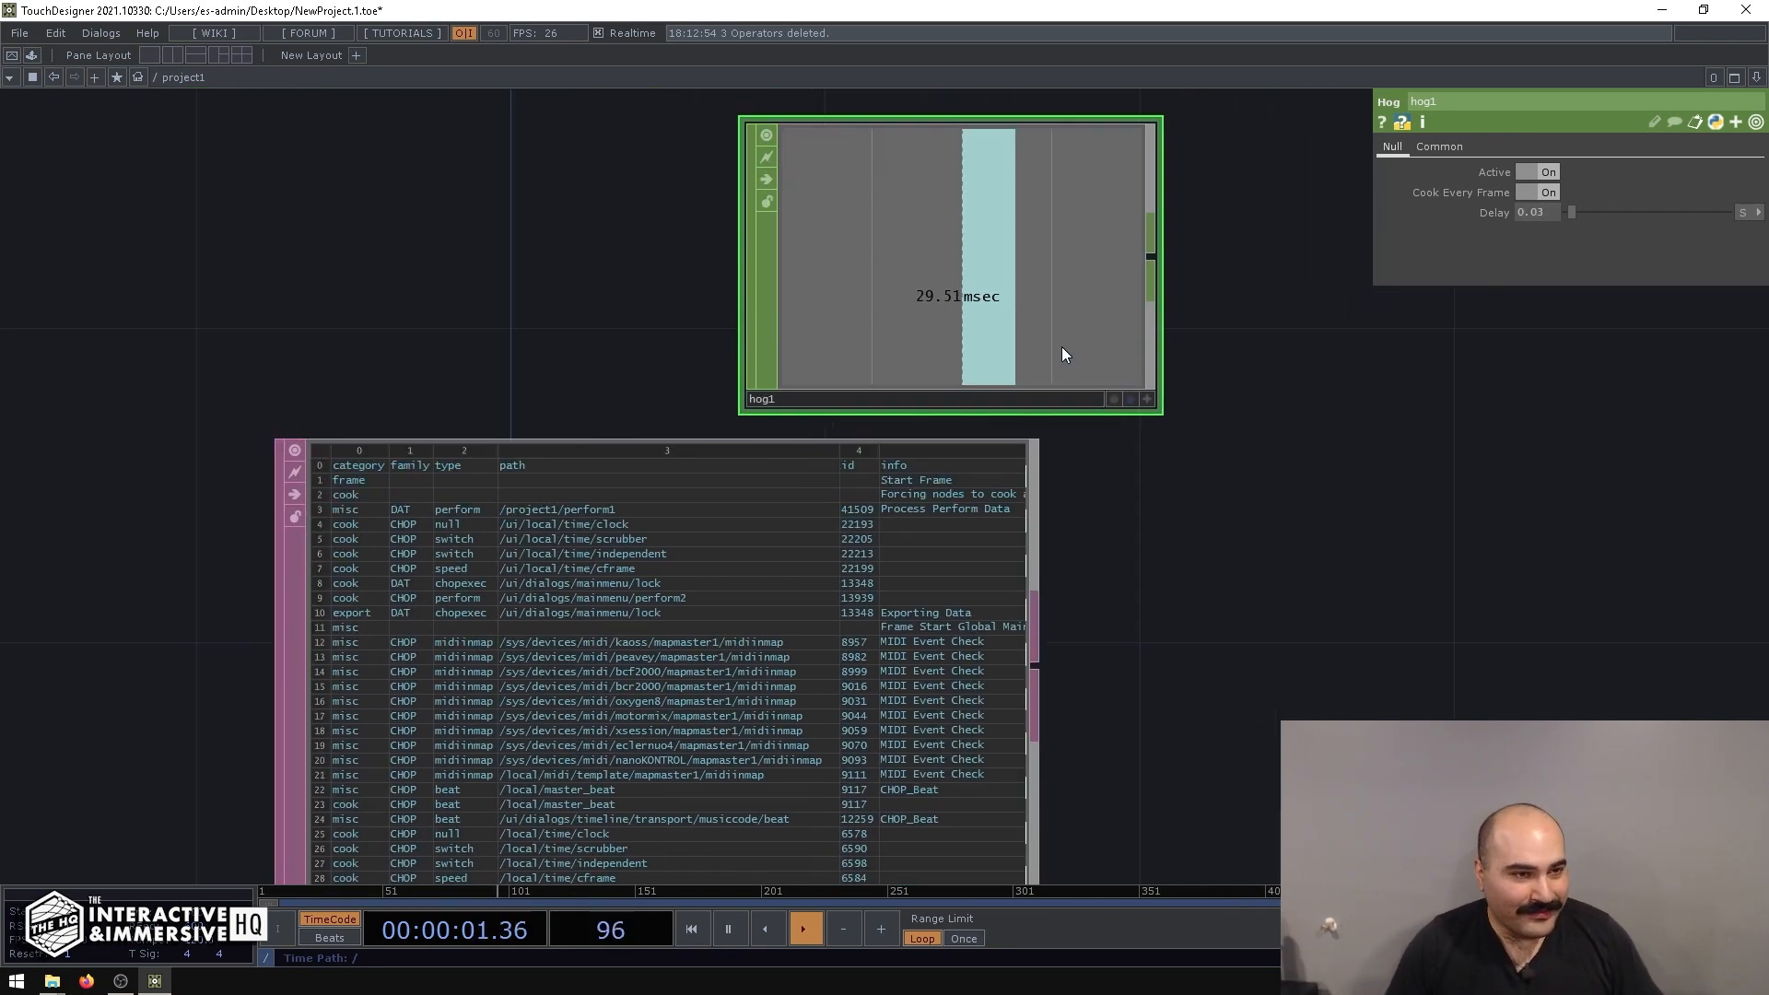
scroll(1061, 348, "down", 2)
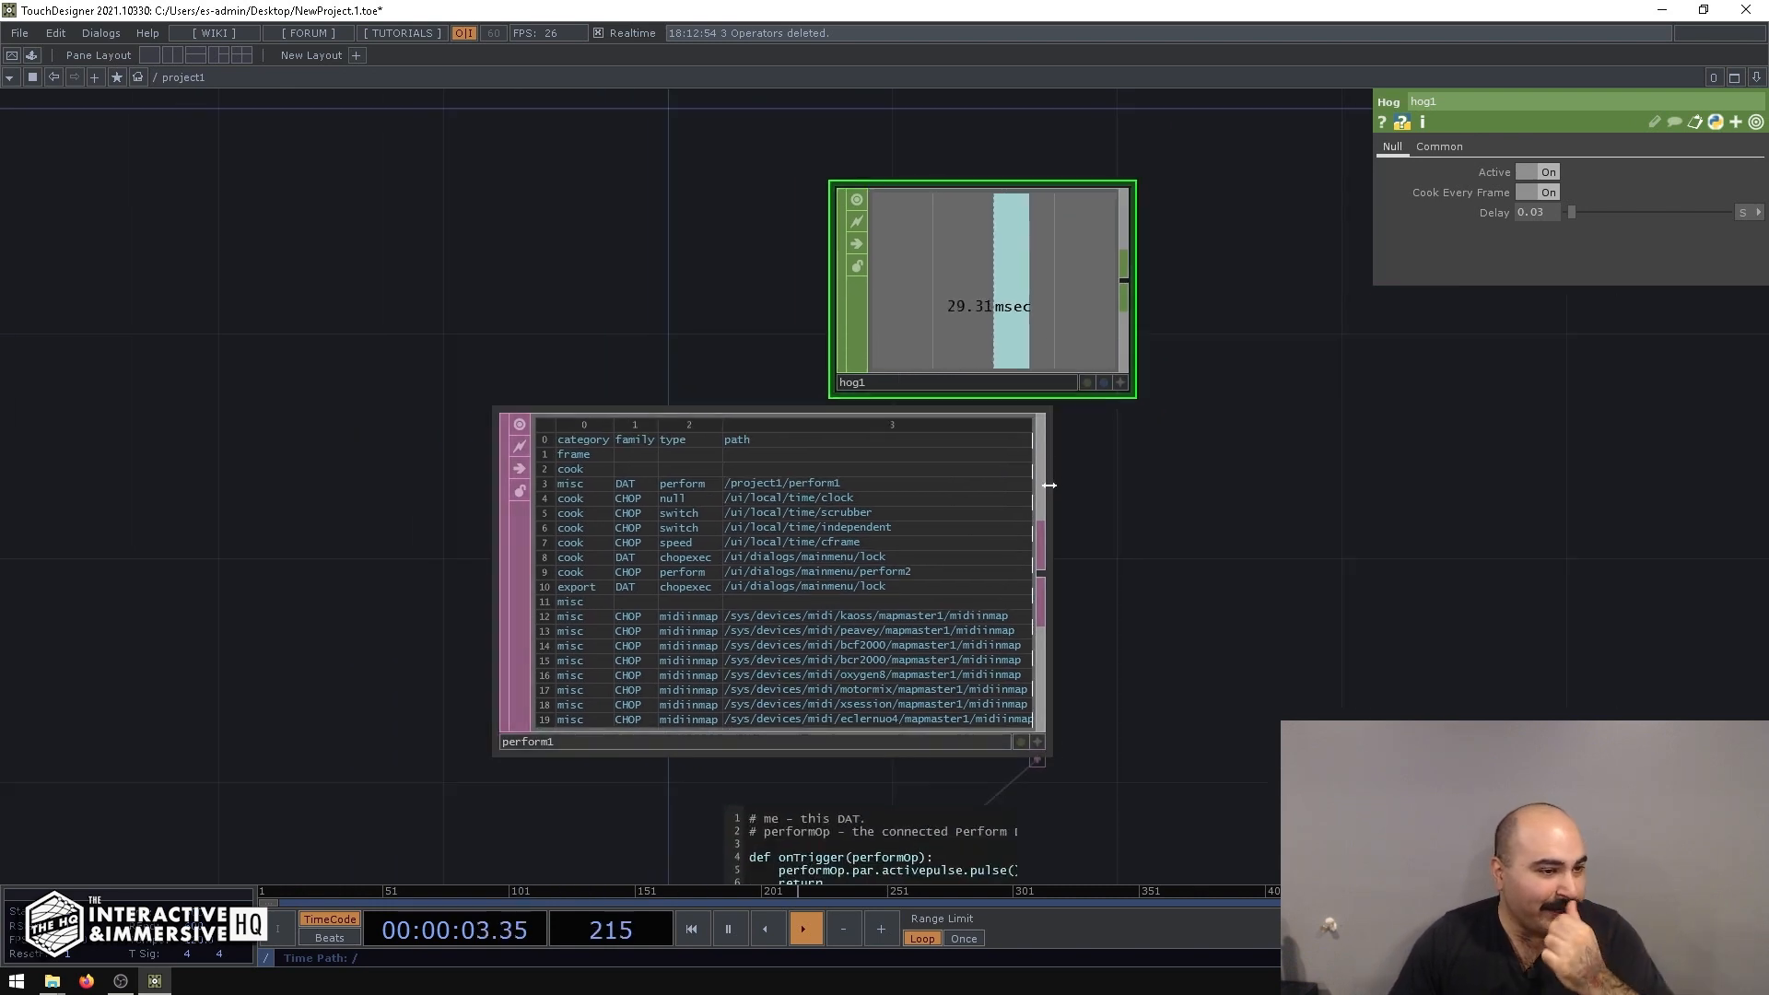
scroll(1042, 468, "up", 3)
scroll(1028, 418, "up", 2)
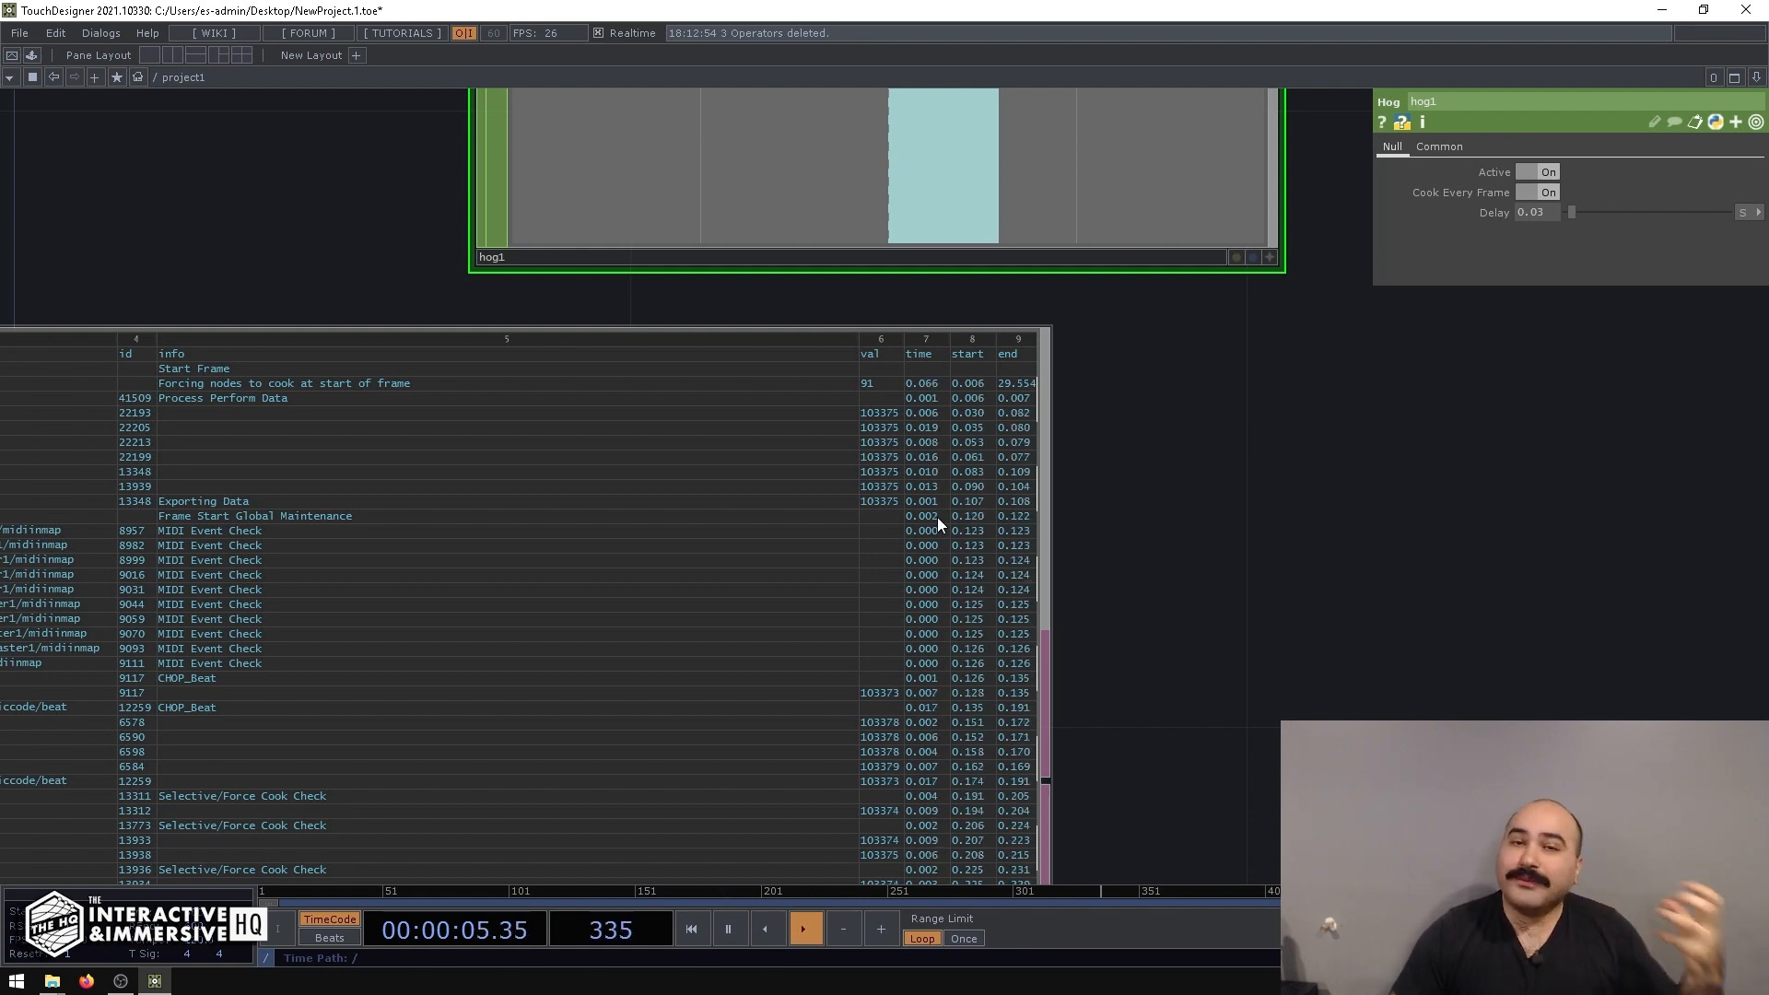
scroll(937, 517, "down", 3)
scroll(1009, 497, "down", 3)
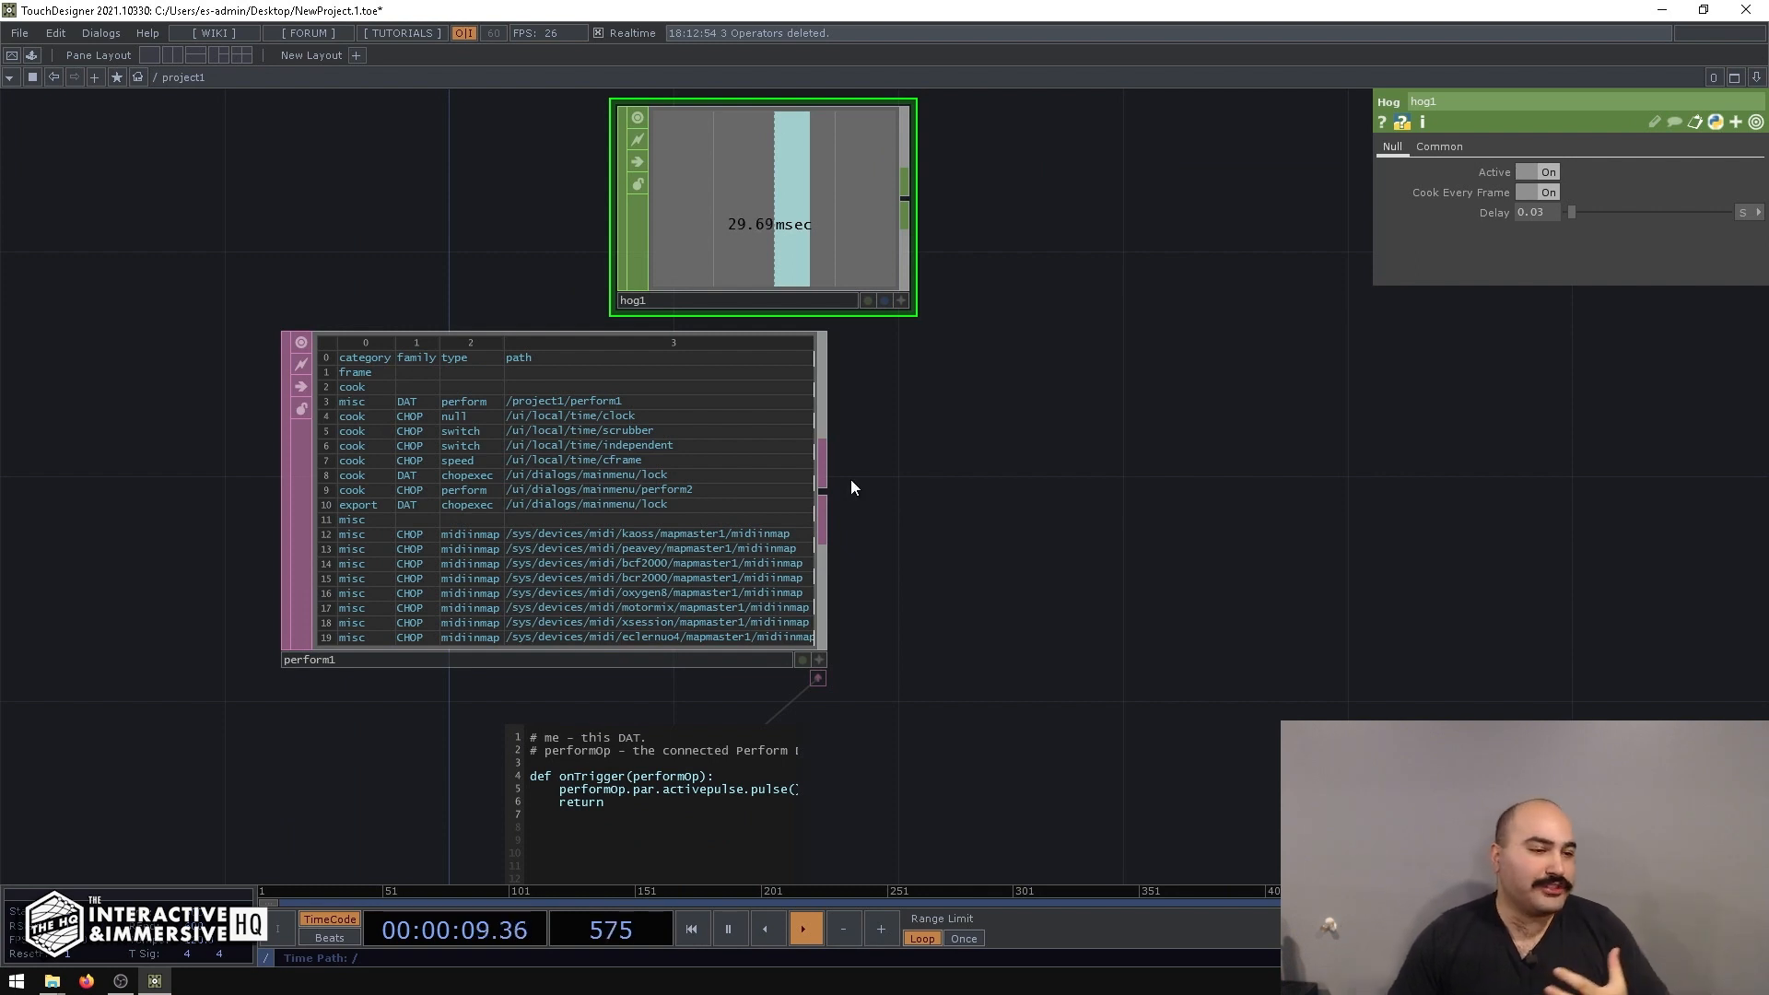
Append a Select DAT to perform1's output and set its Select Cols option to by Values.
key("Tab")
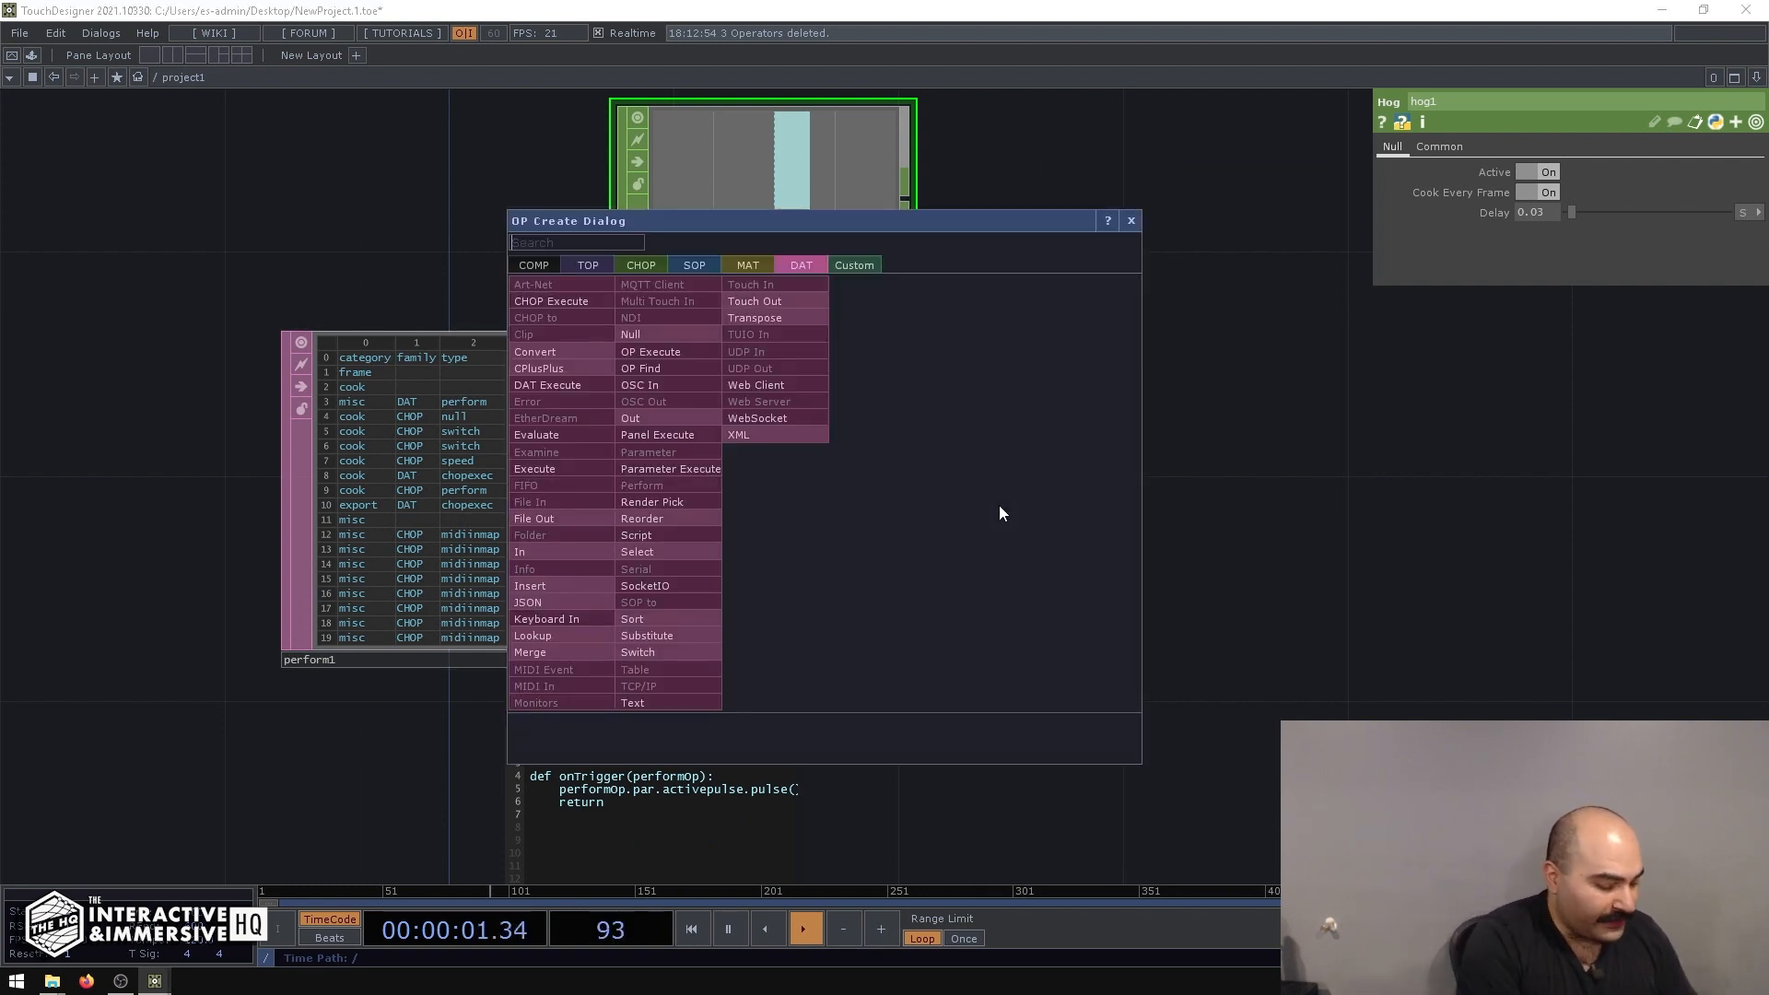
type("sel")
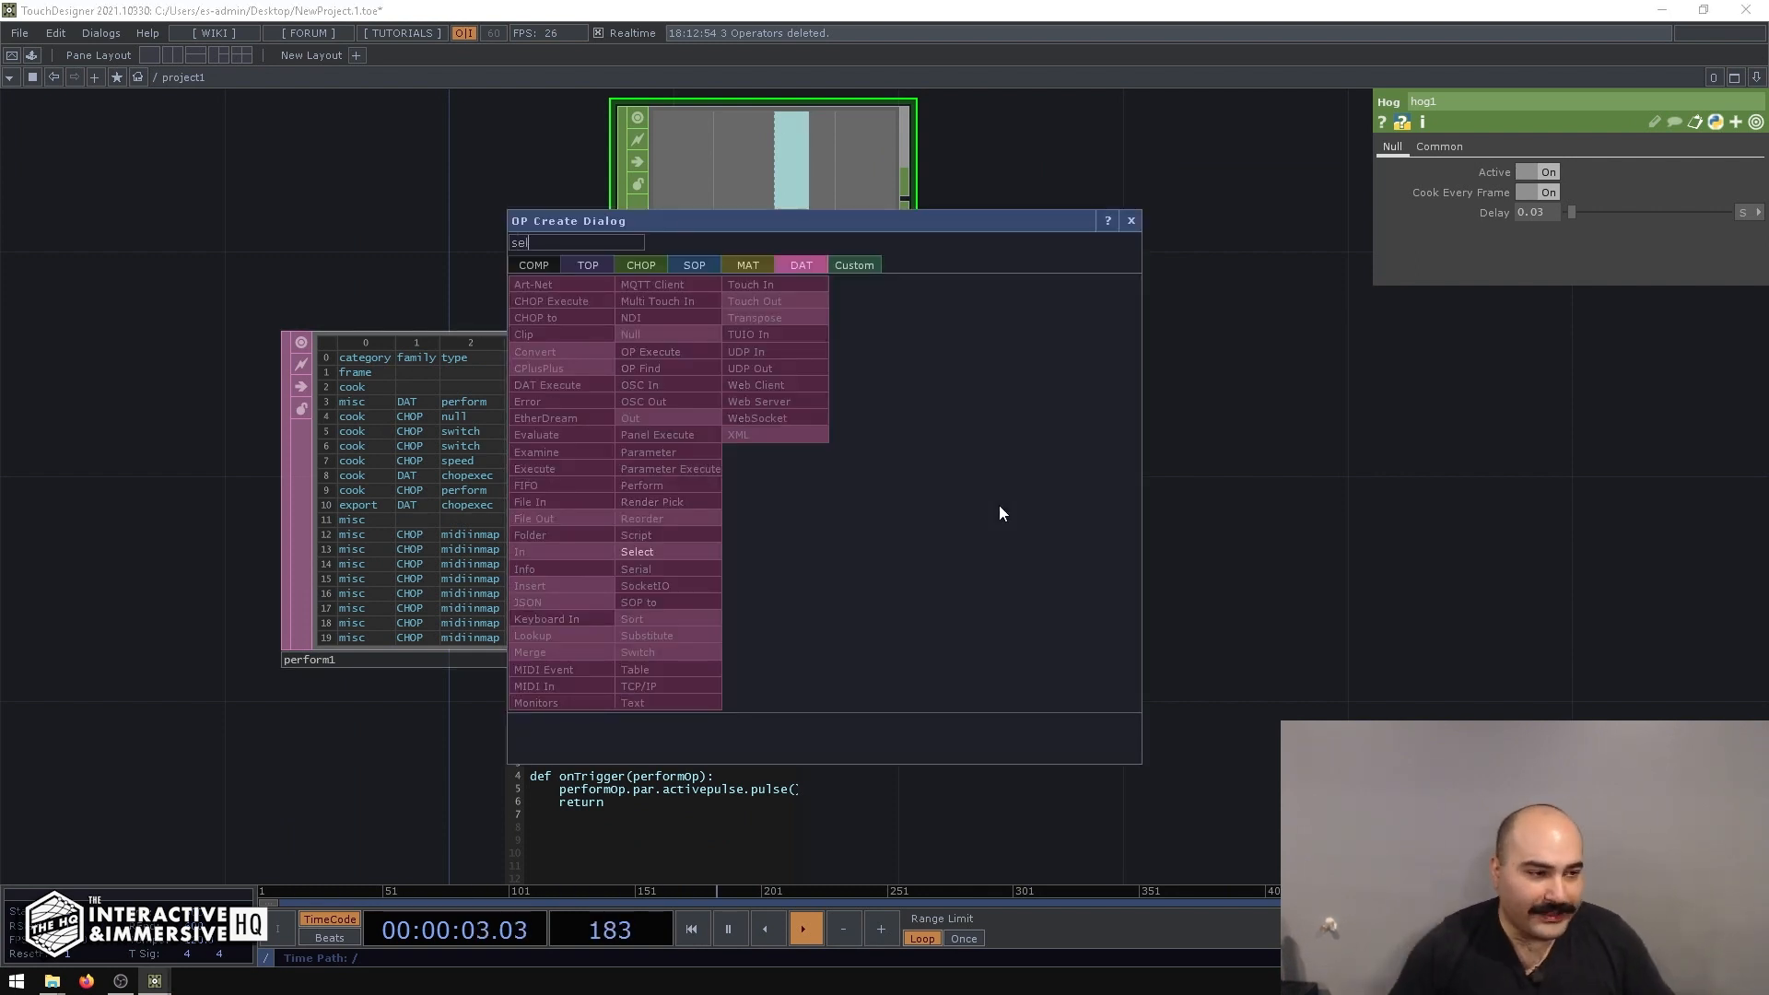
left_click(698, 550)
left_click(1127, 461)
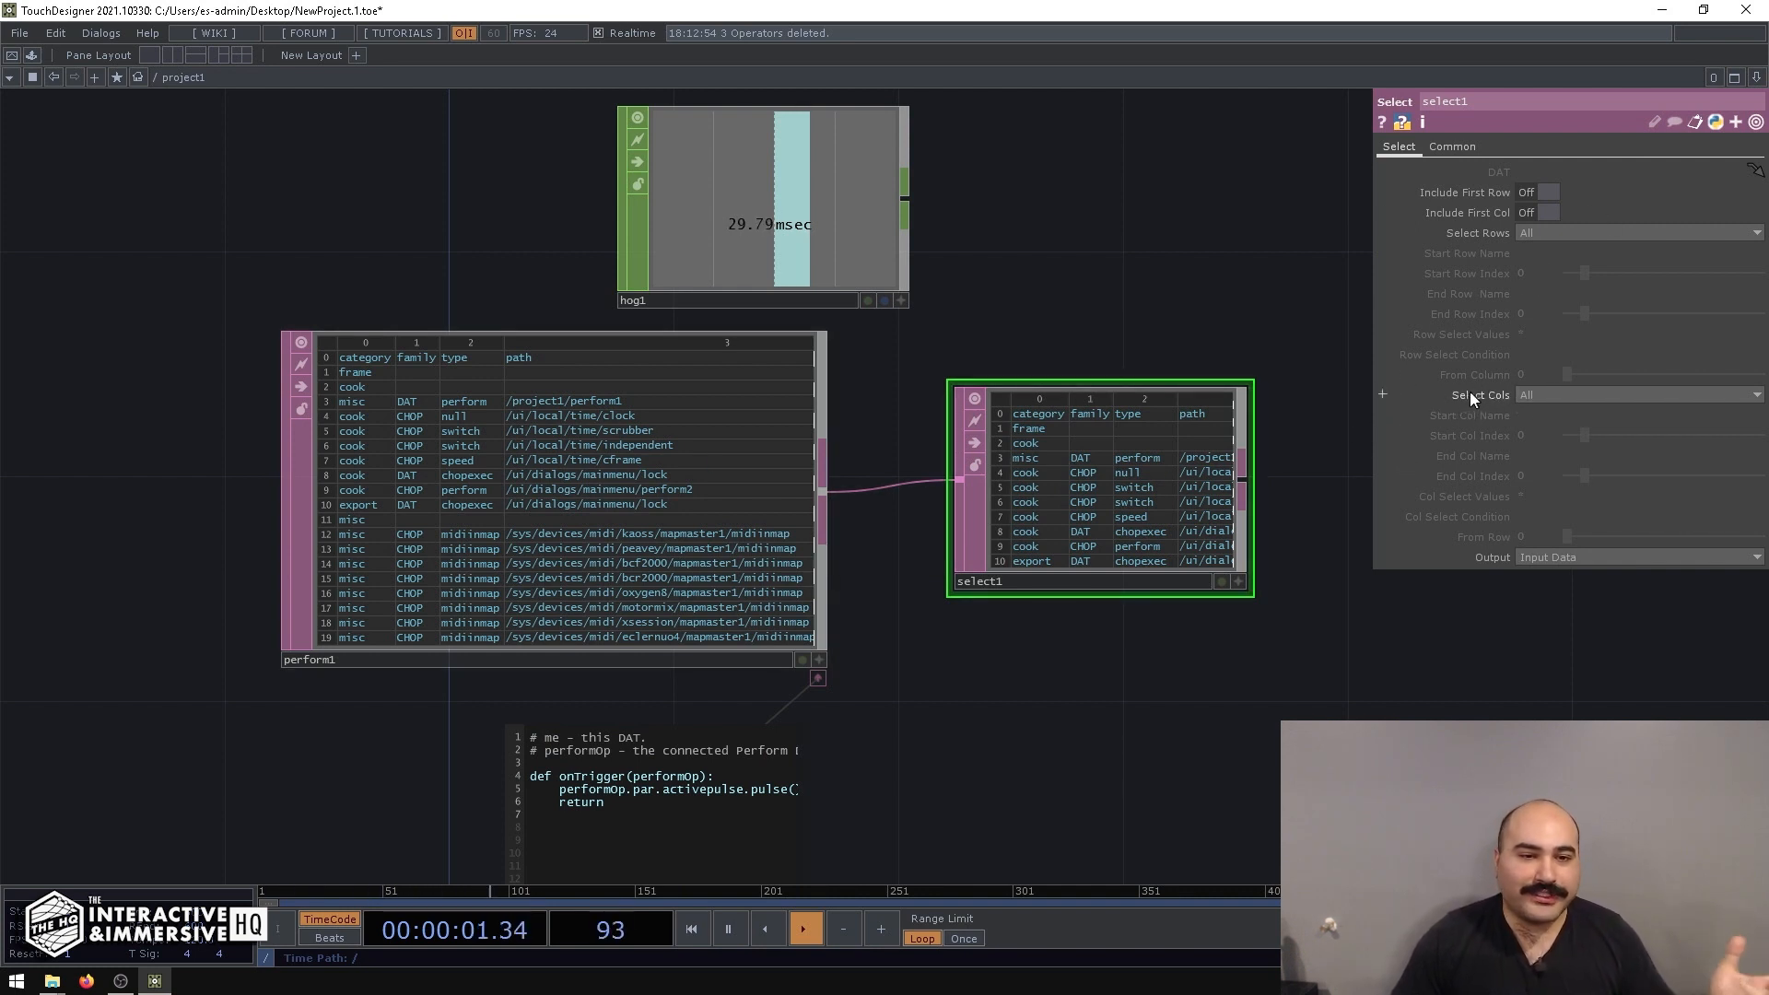
left_click(1550, 396)
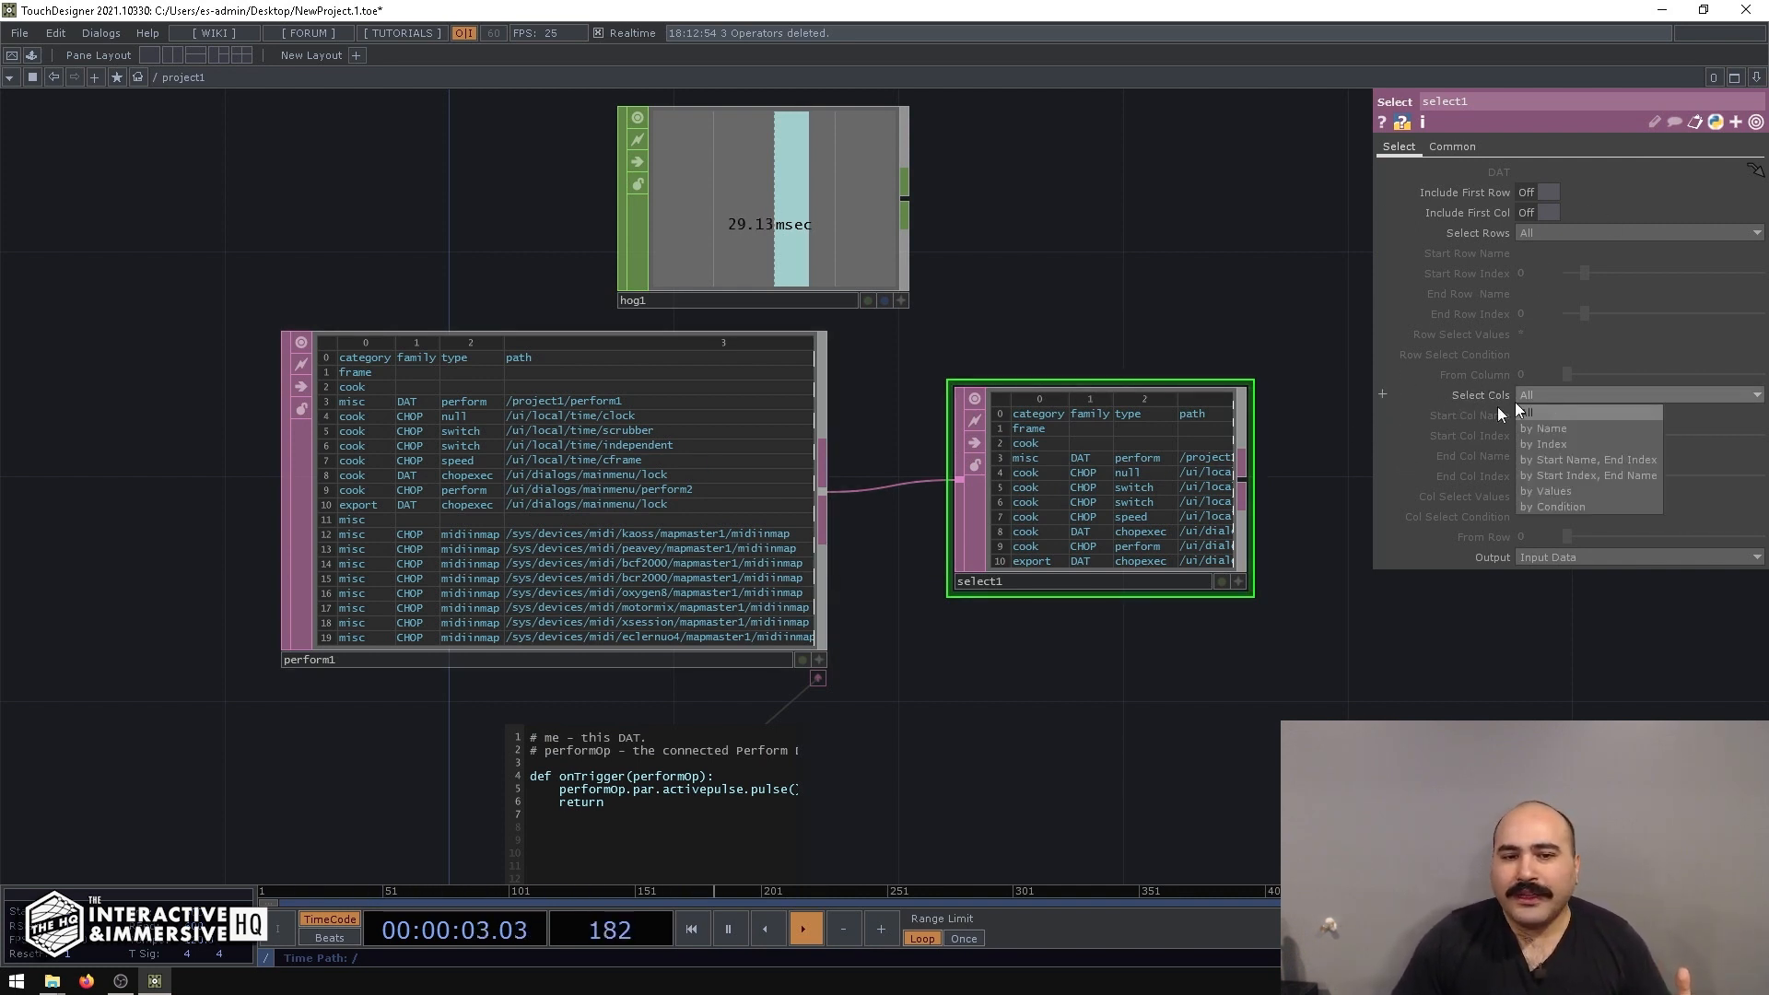
left_click(1551, 490)
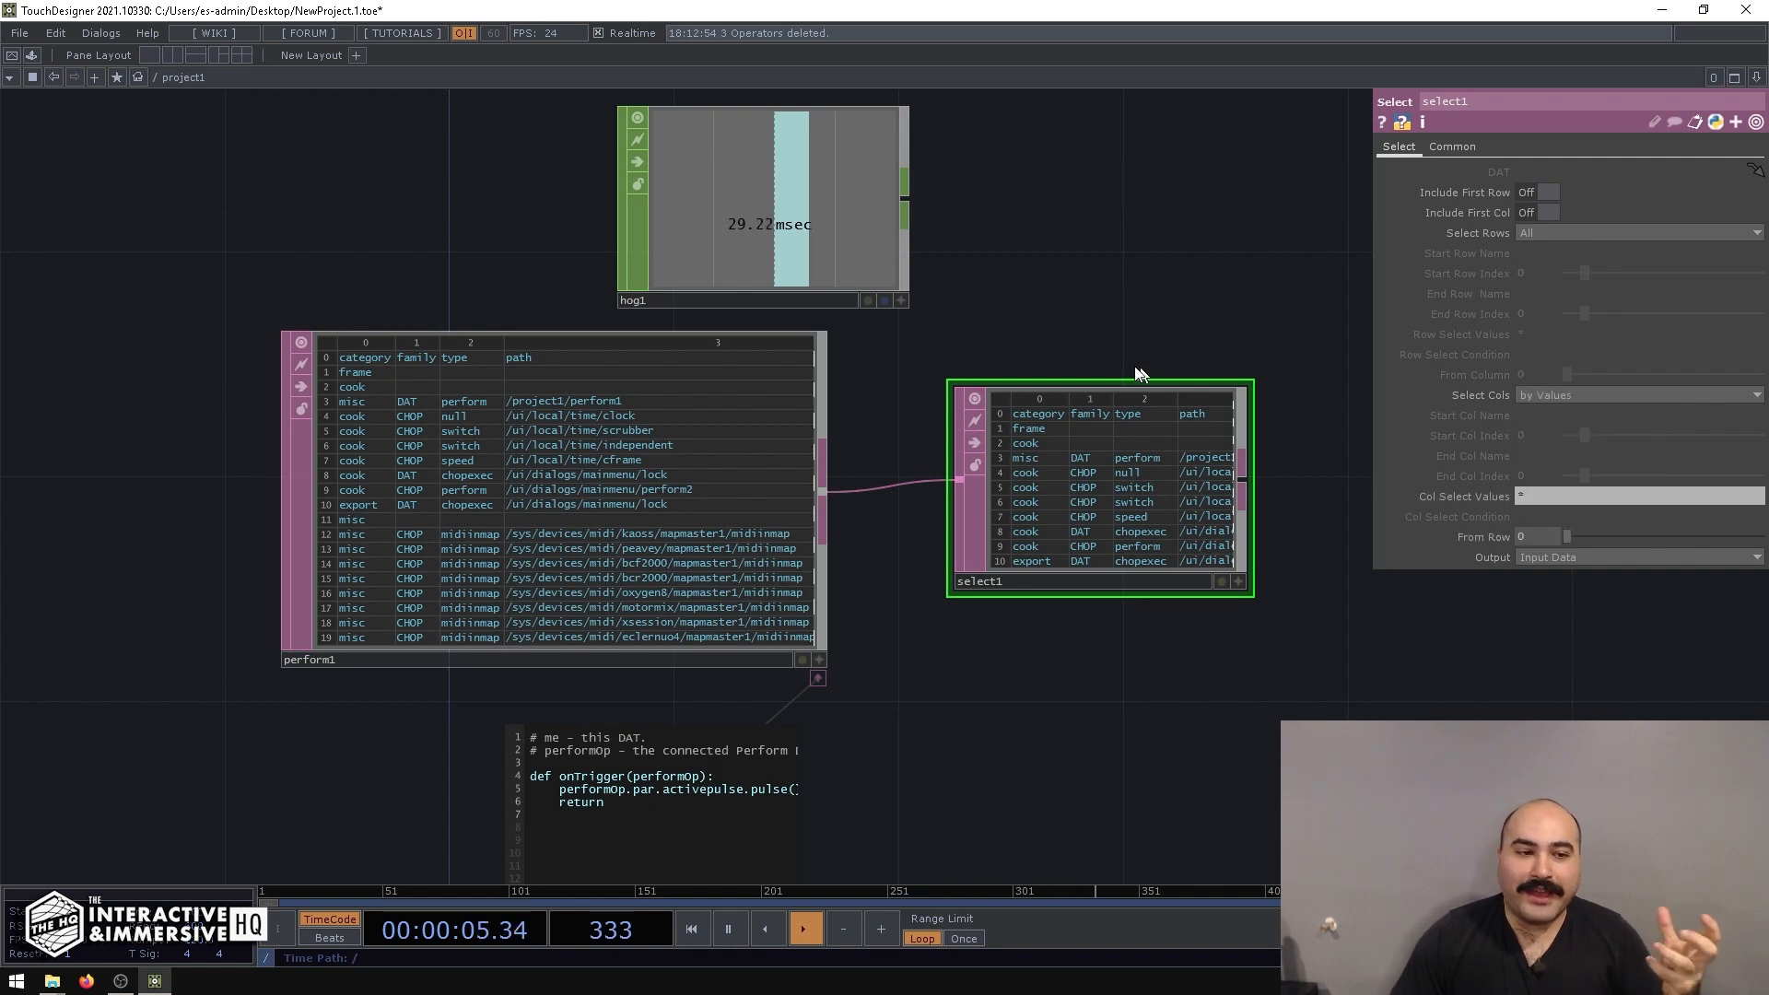
Set select1's Col Select Values to "family path time" so only those columns are kept.
scroll(1096, 387, "up", 2)
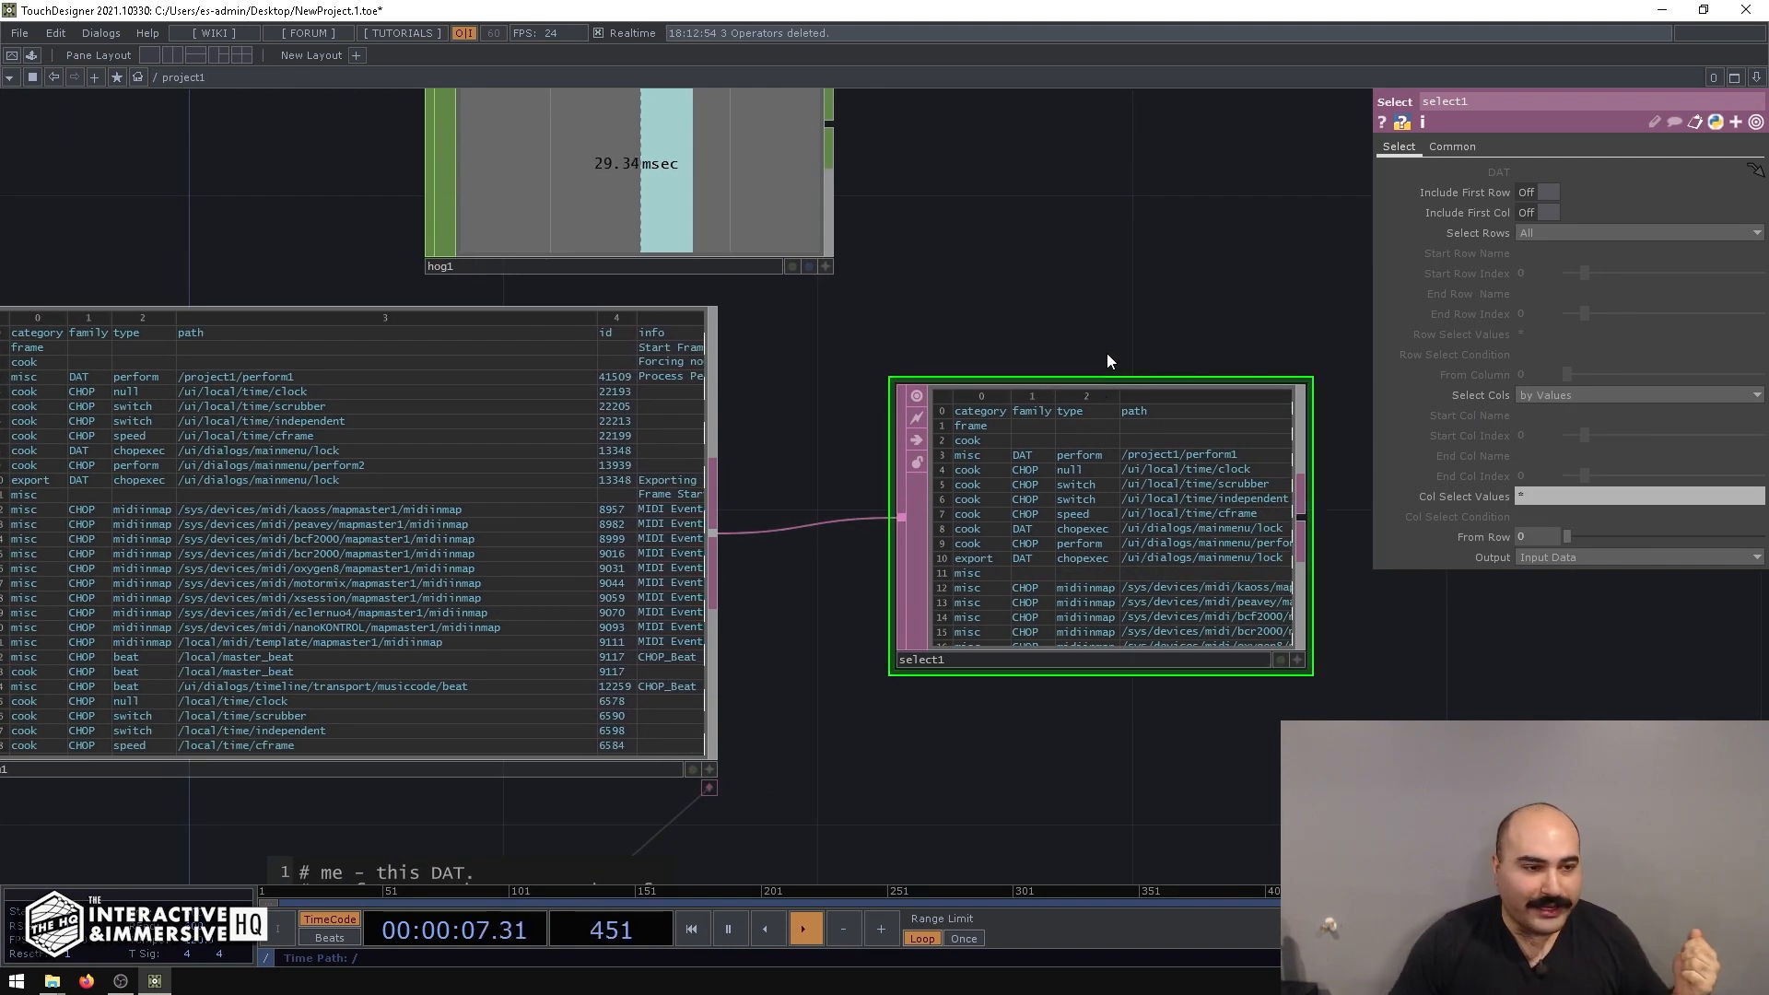
scroll(1105, 354, "up", 2)
scroll(1001, 319, "up", 4)
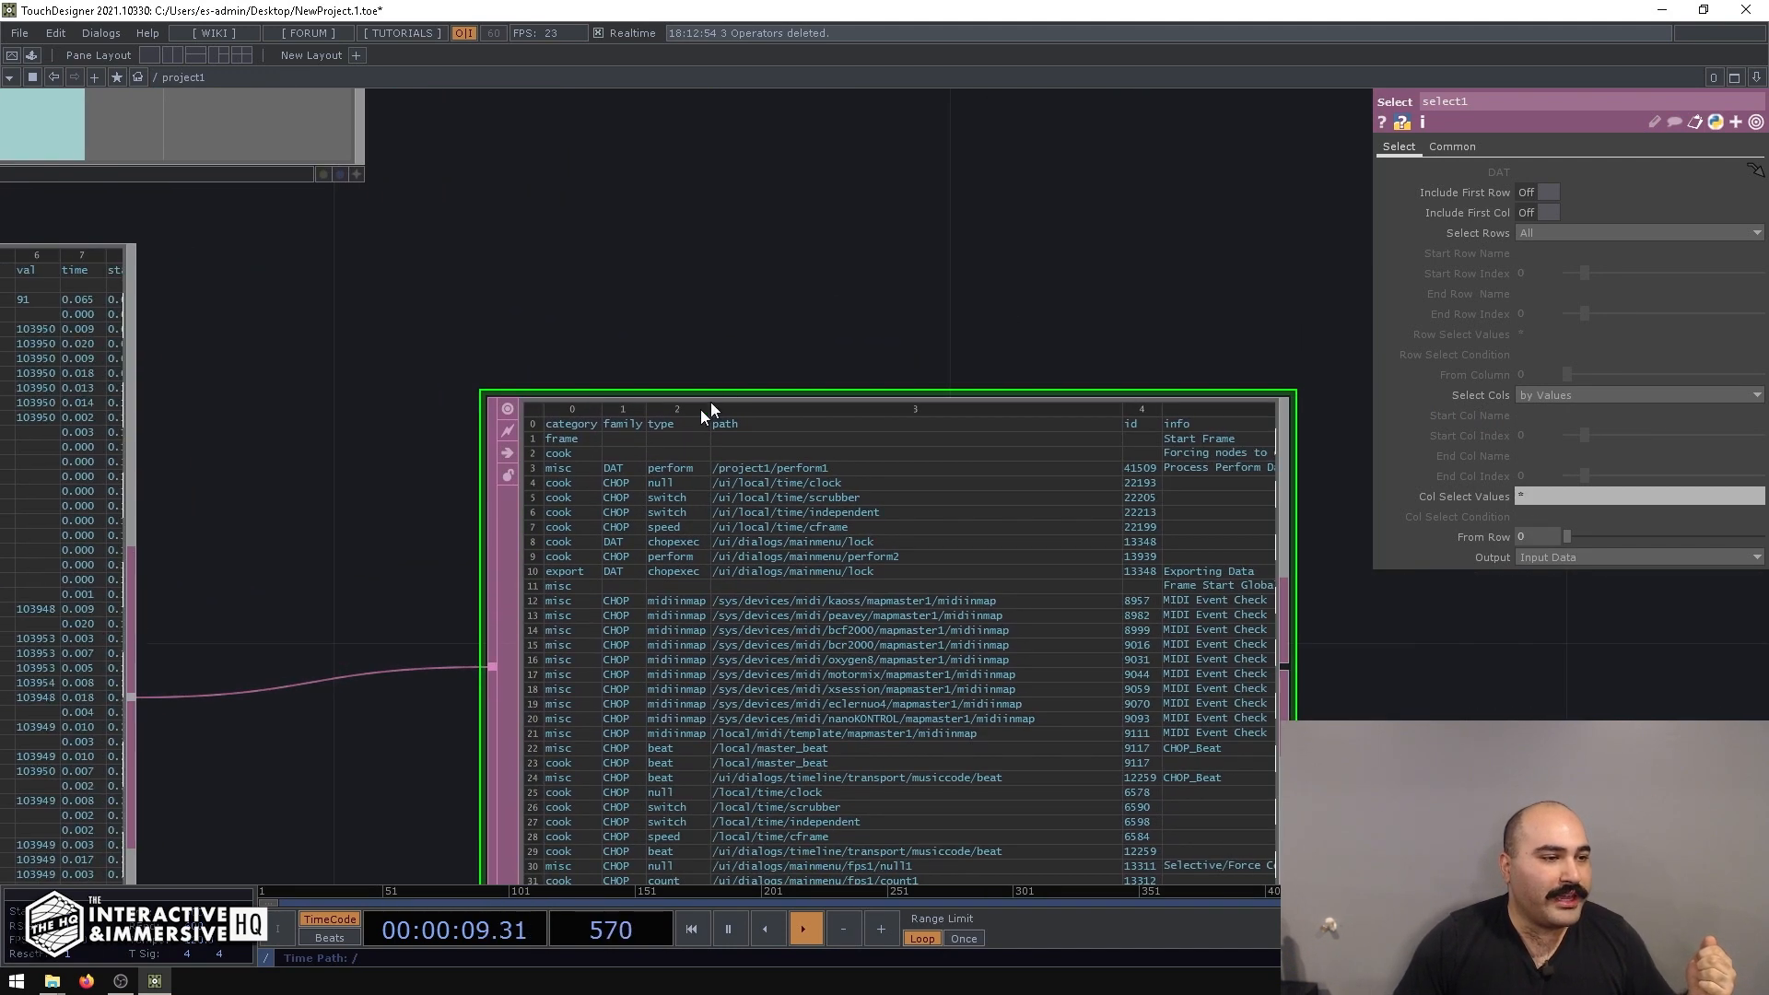
left_click(1577, 496)
type("famoi")
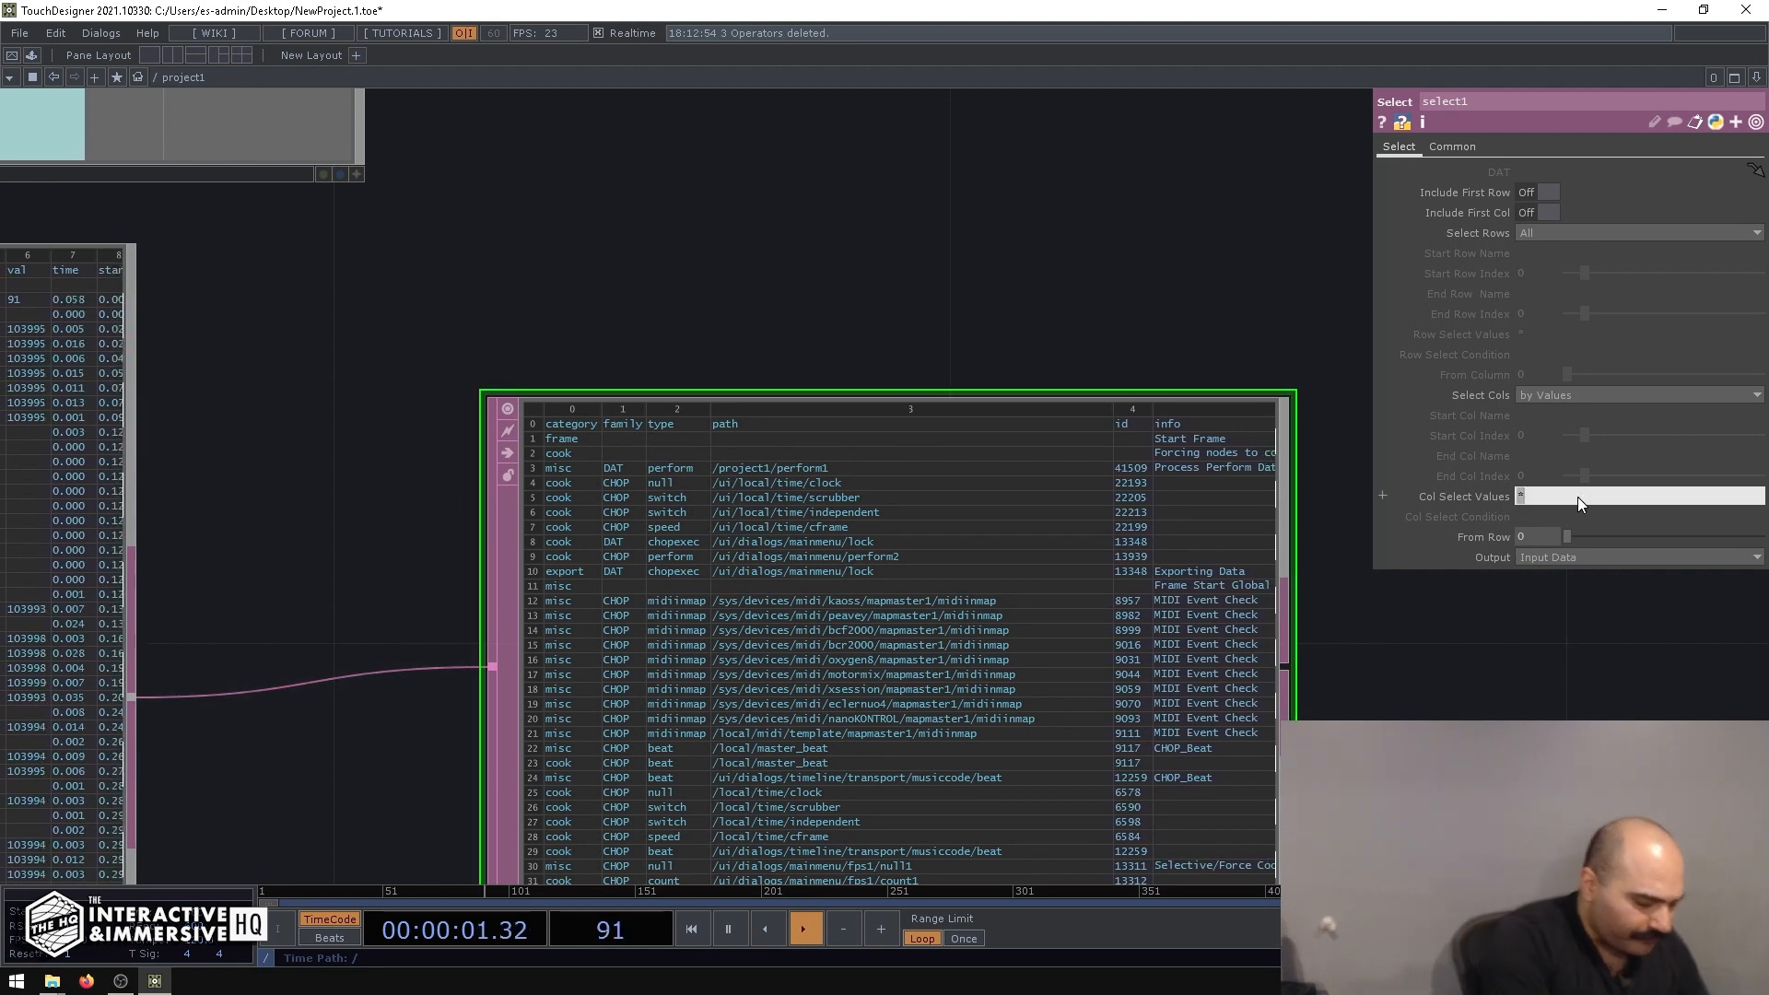
key("BackSpace")
key("BackSpace")
type("ily ")
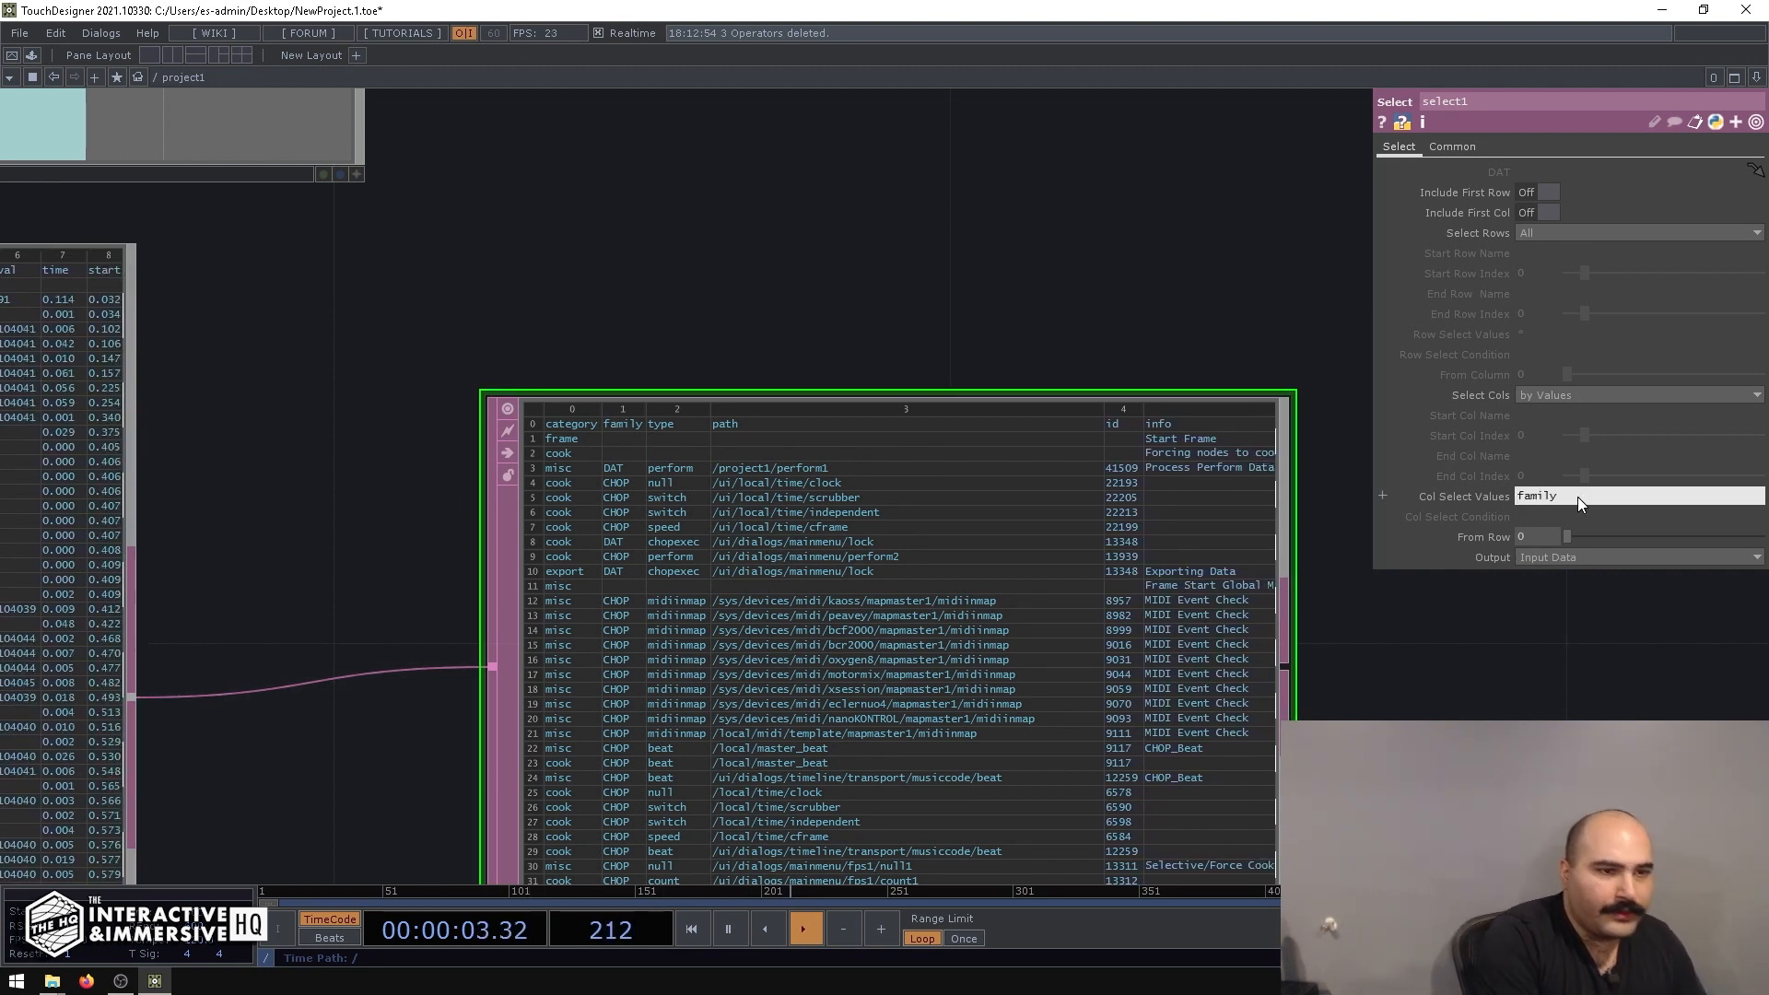
type("path")
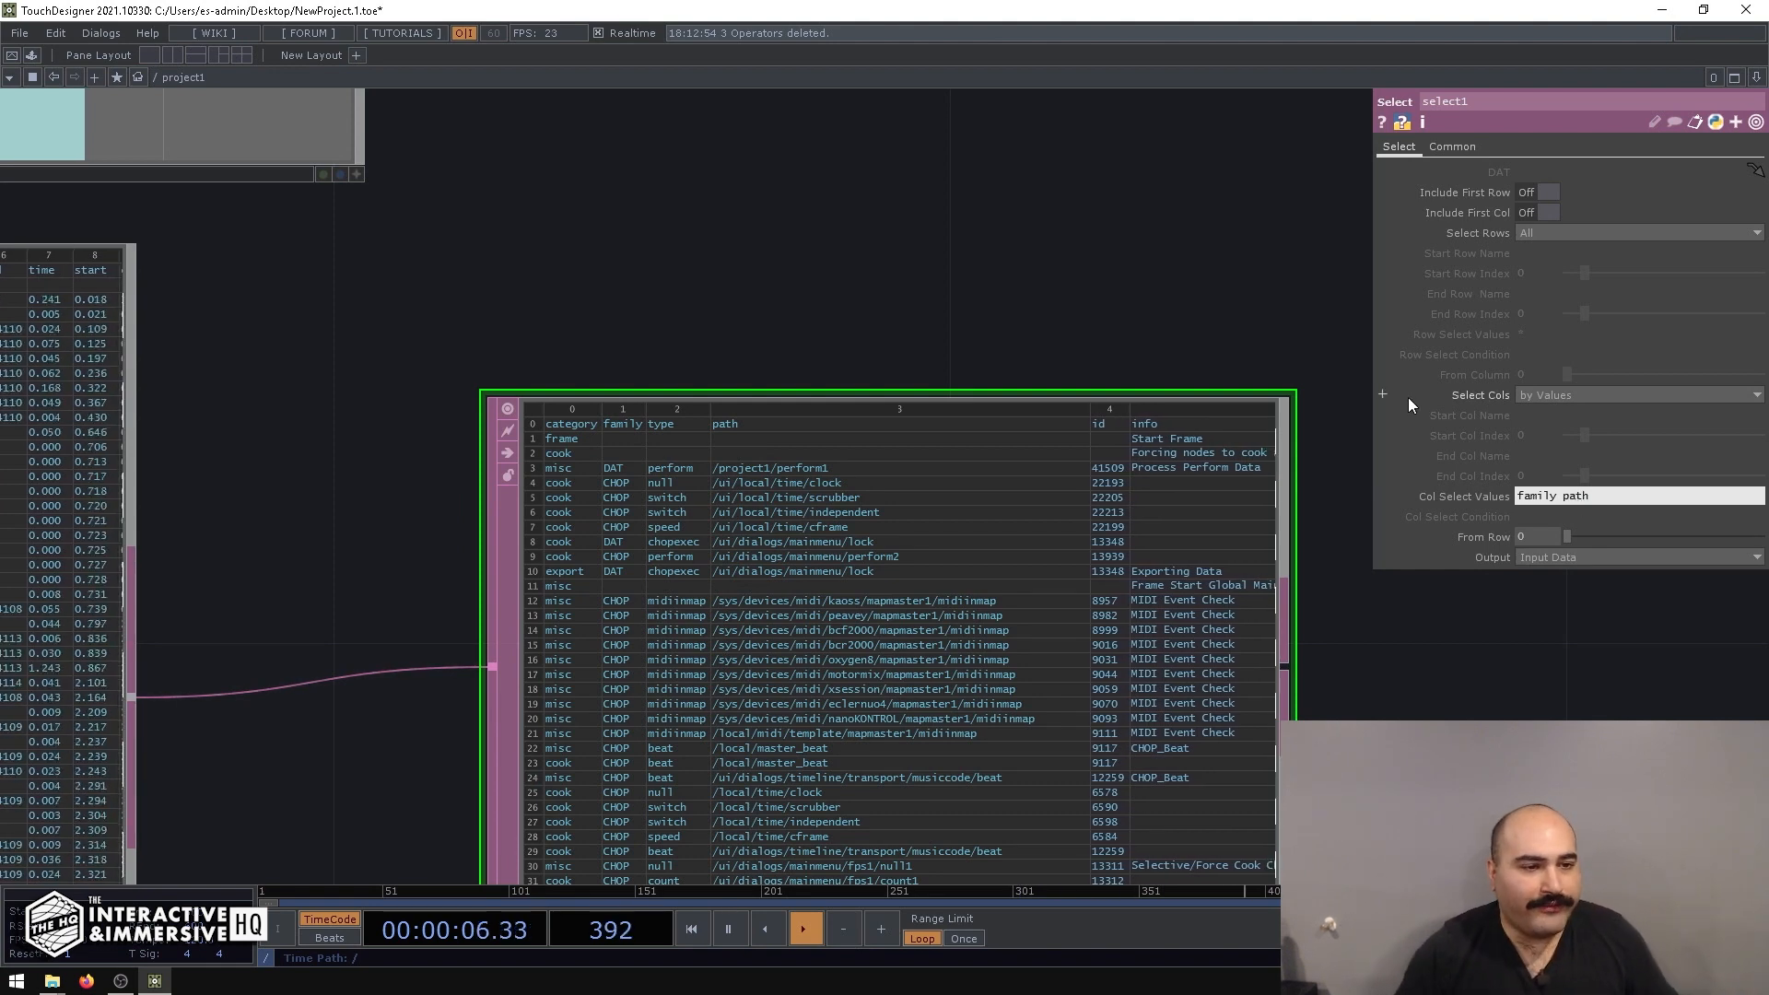
scroll(1291, 340, "up", 5)
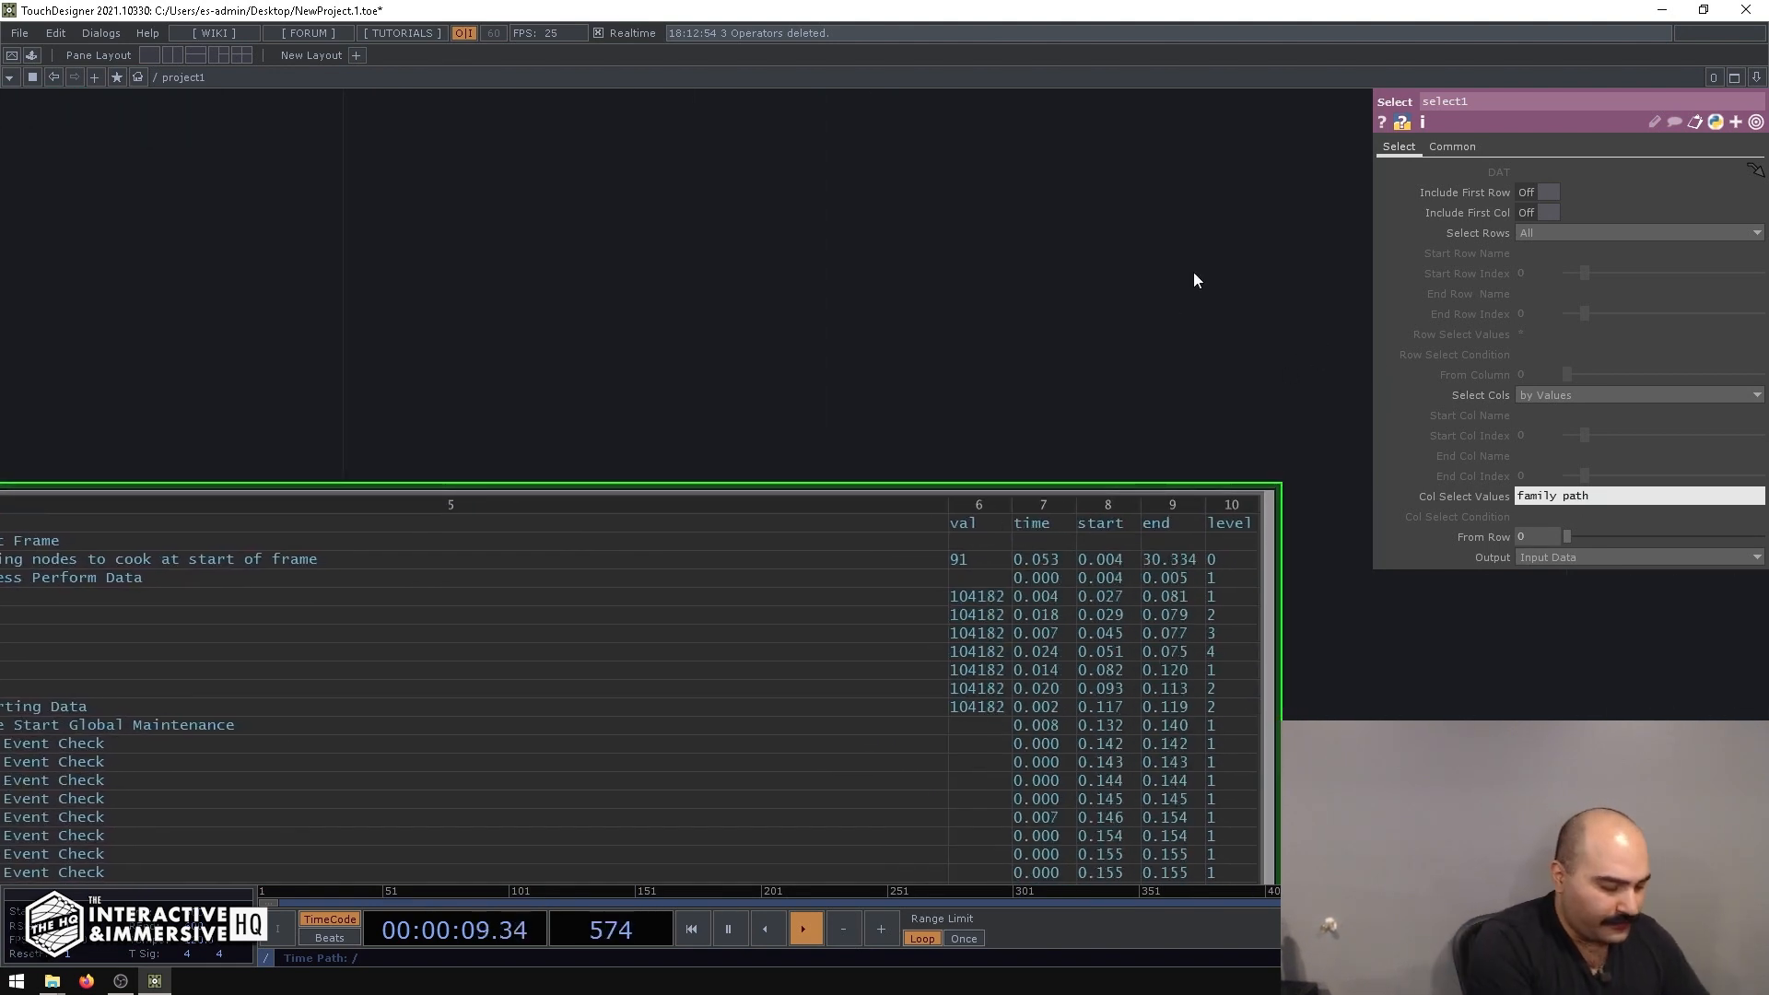
type("time")
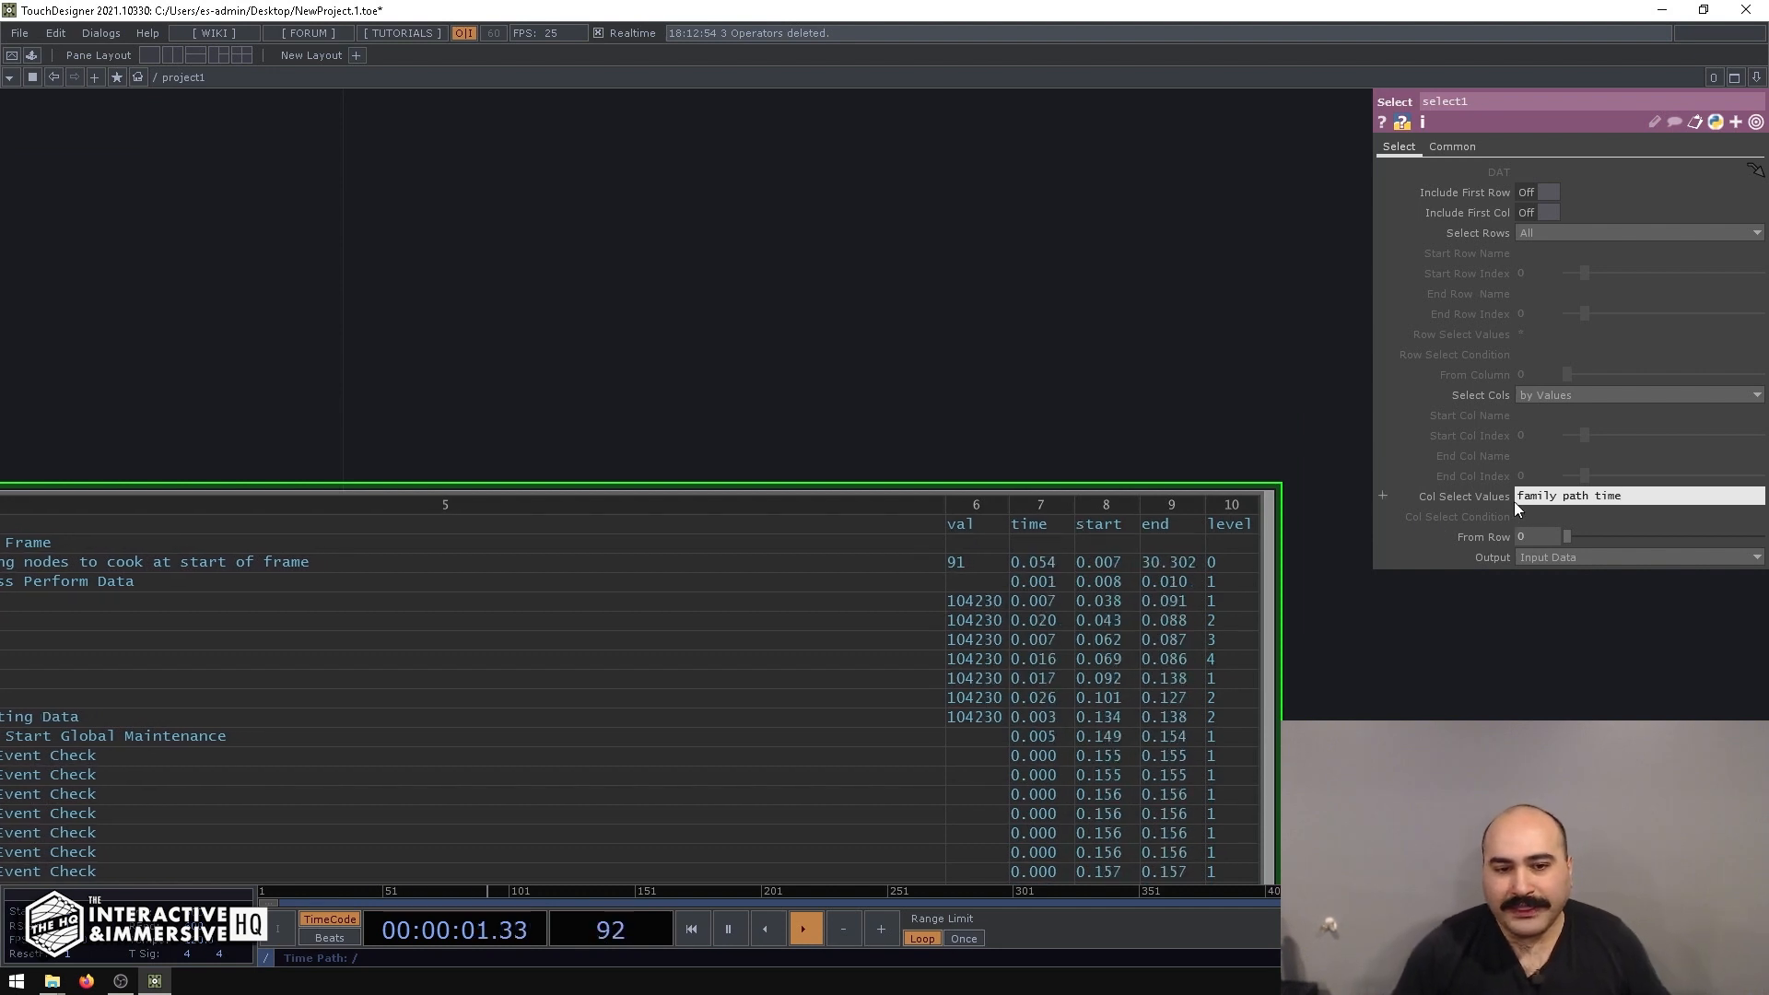
key("Return")
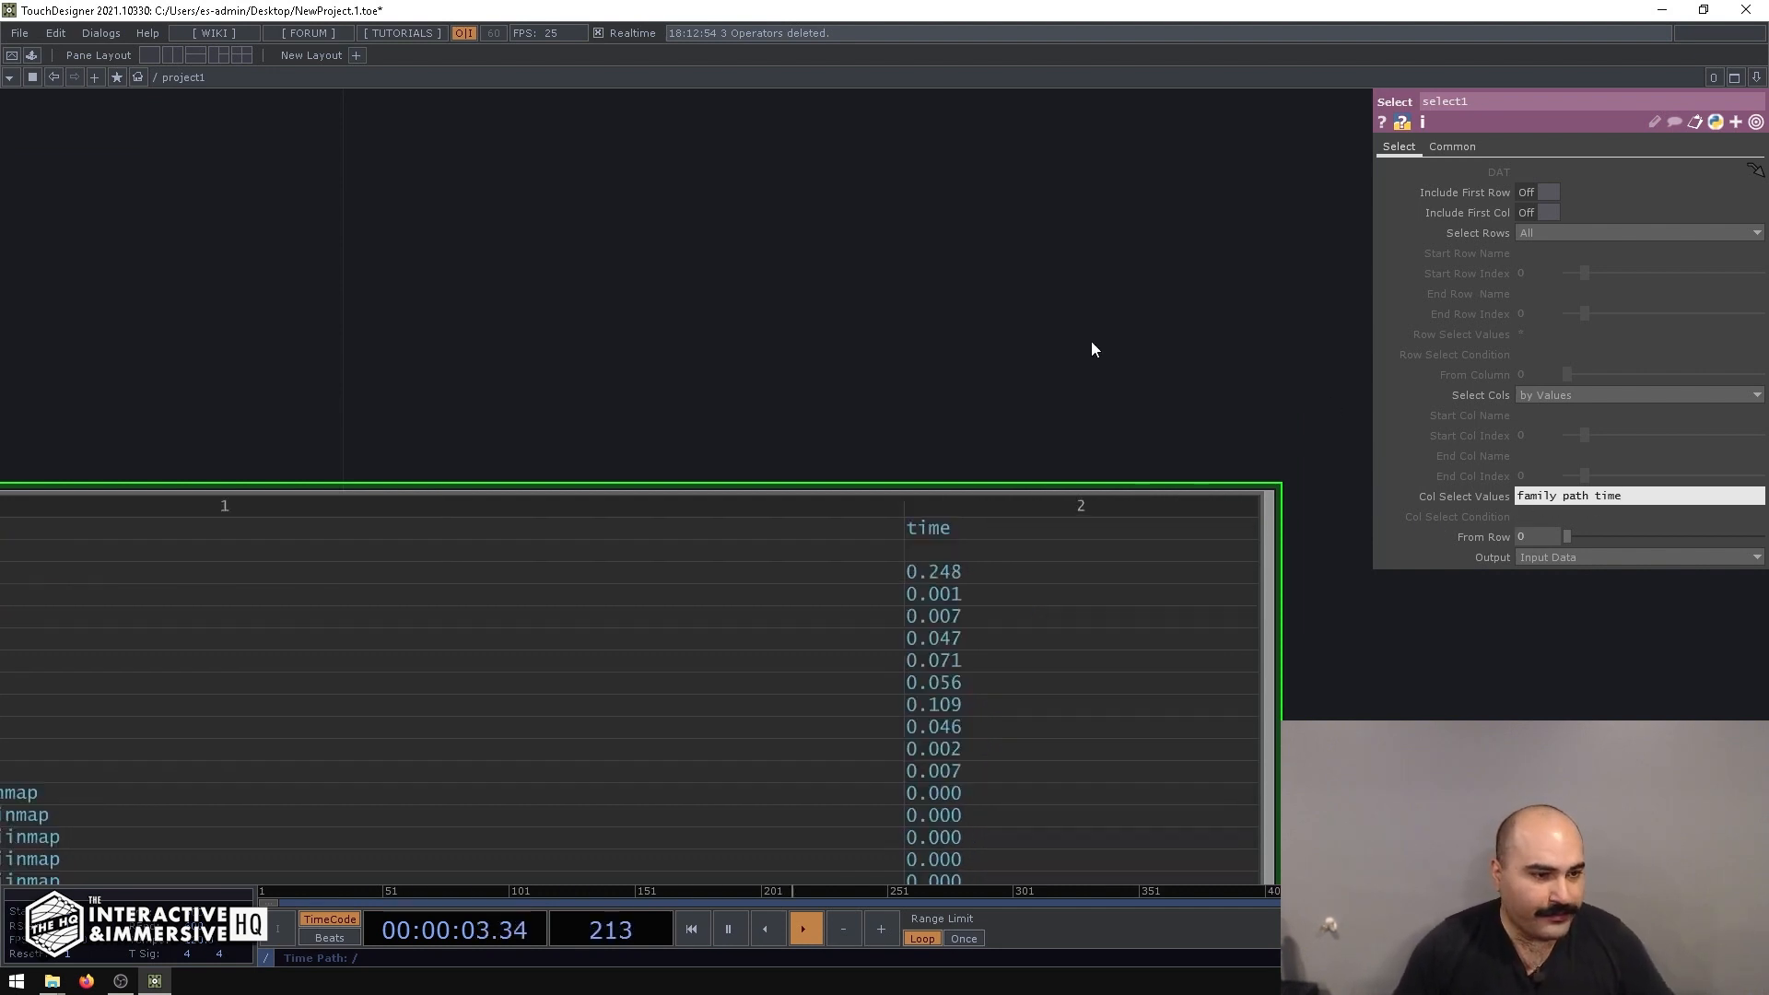
Append a Sort DAT to select1's output and bring its family, path and time table into view.
scroll(999, 367, "down", 5)
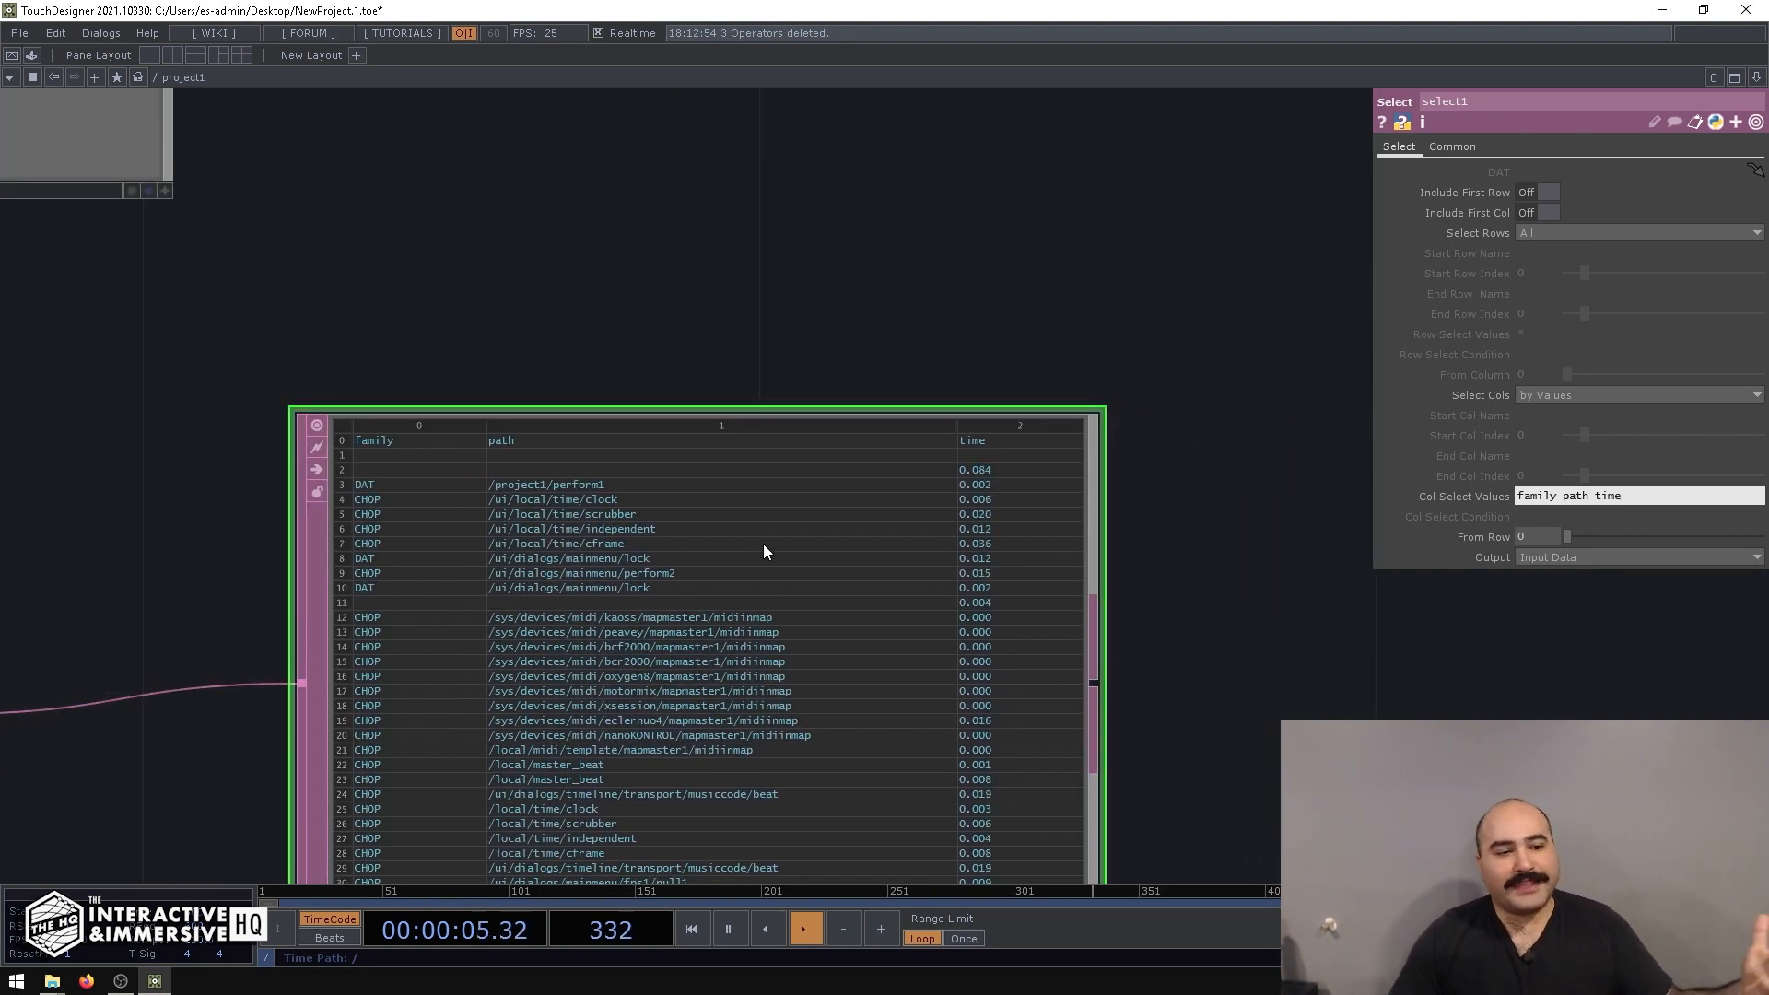
scroll(763, 544, "down", 2)
scroll(783, 615, "up", 2)
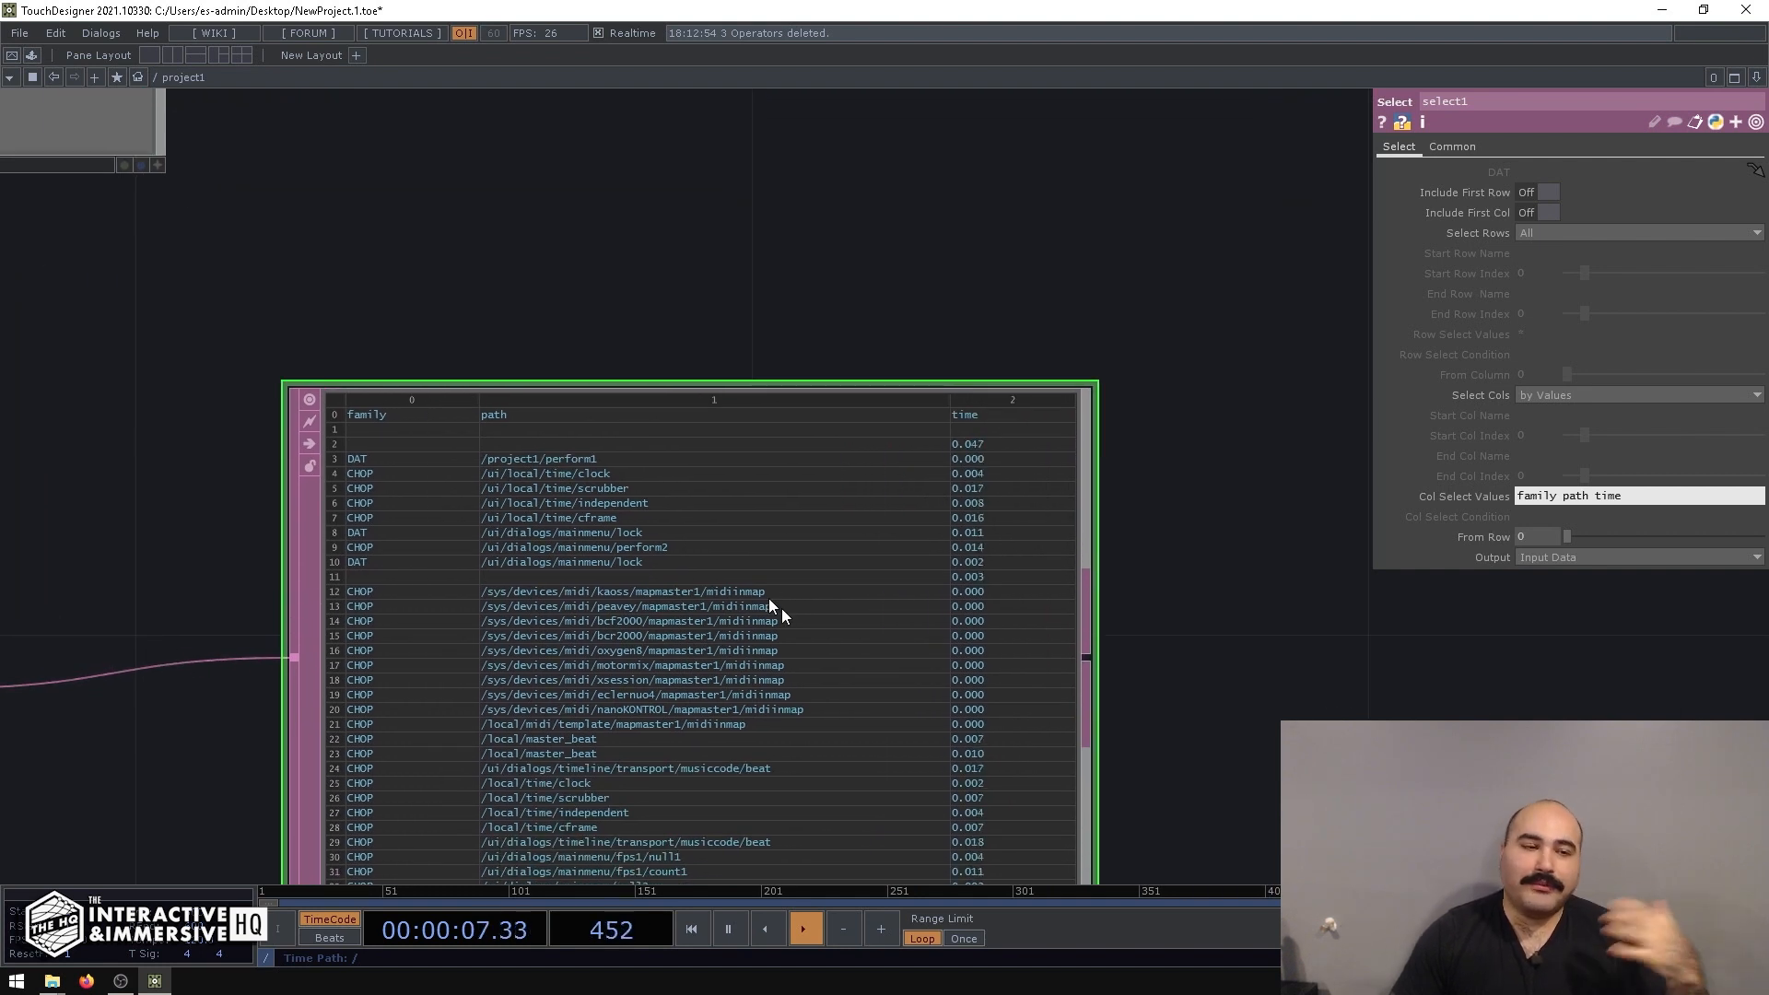
scroll(794, 621, "down", 2)
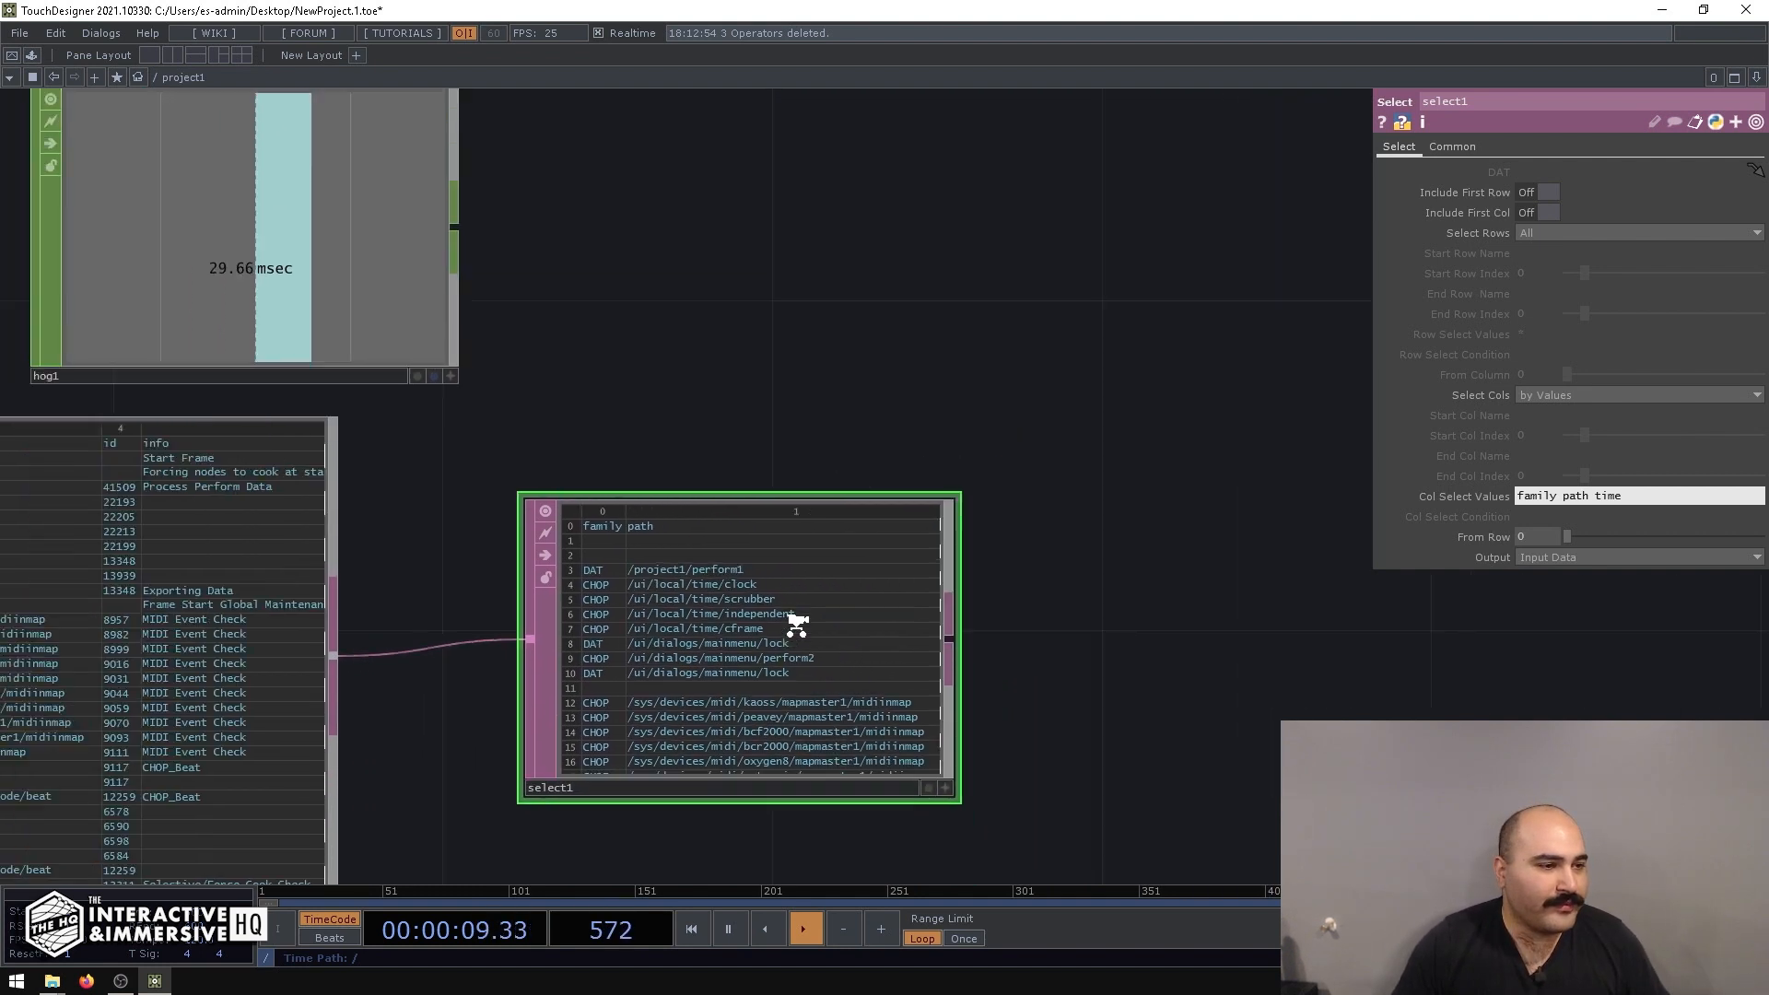
left_click_drag(965, 532, 799, 378)
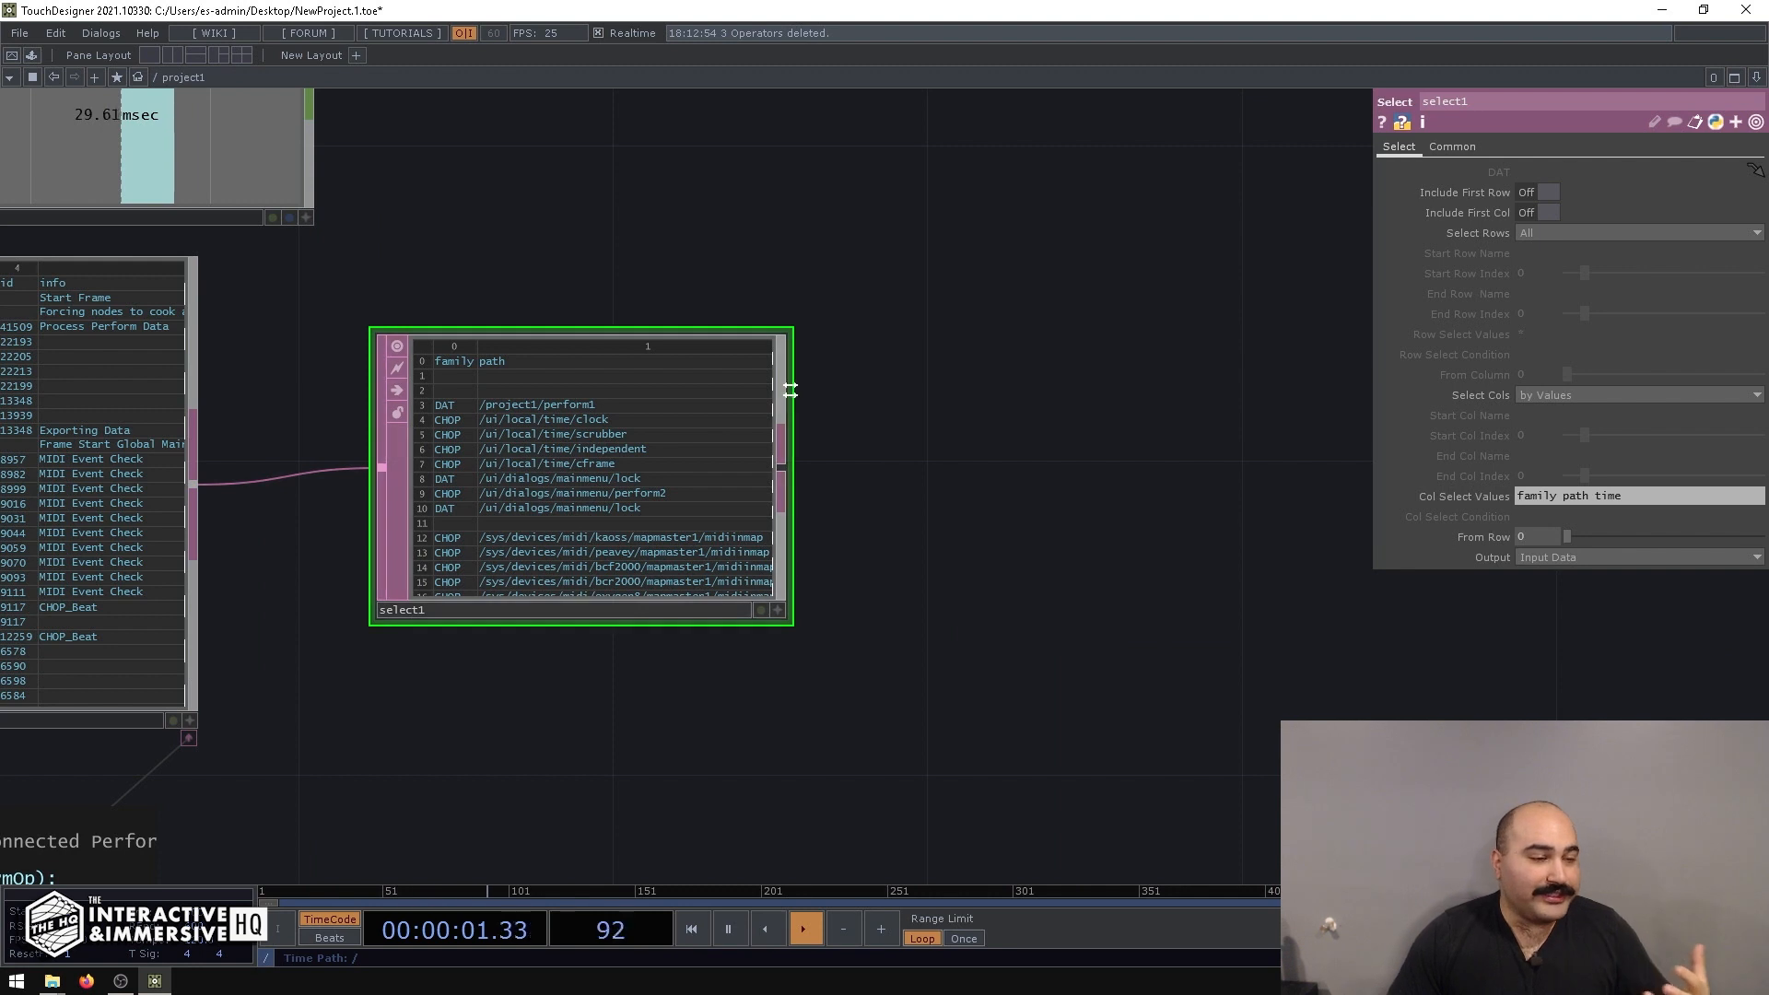
scroll(786, 371, "up", 2)
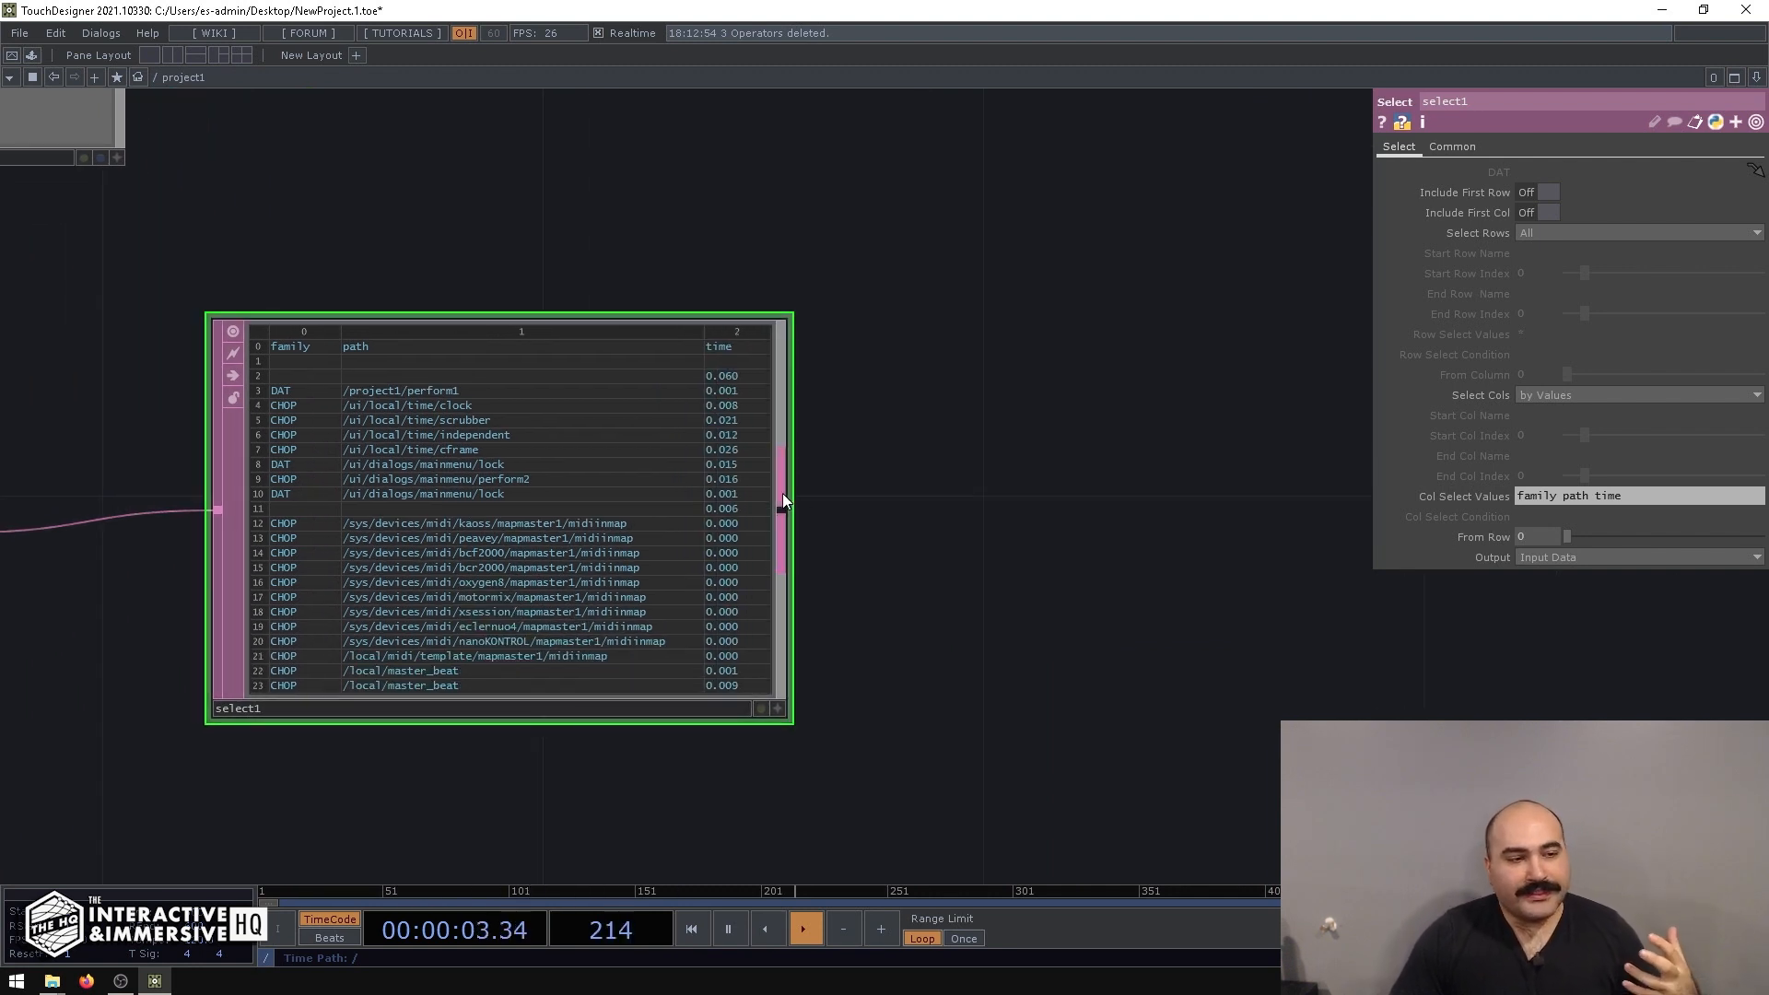
key("Tab")
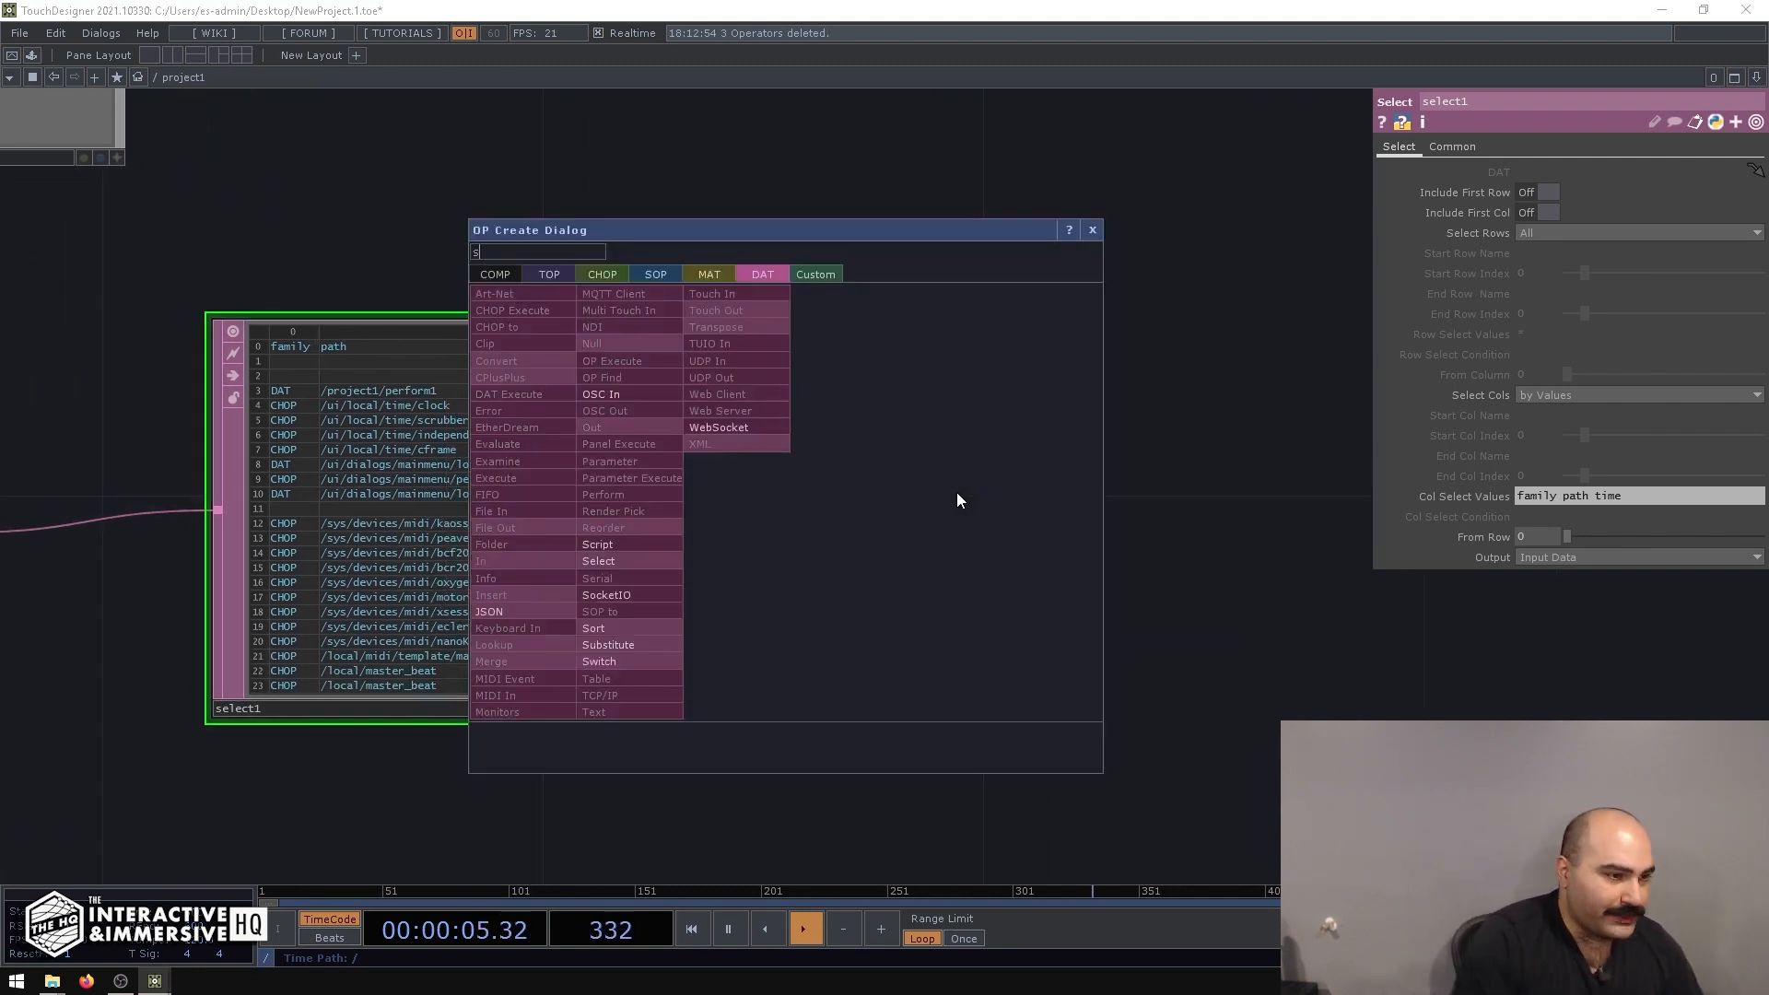
type("sort")
left_click(633, 628)
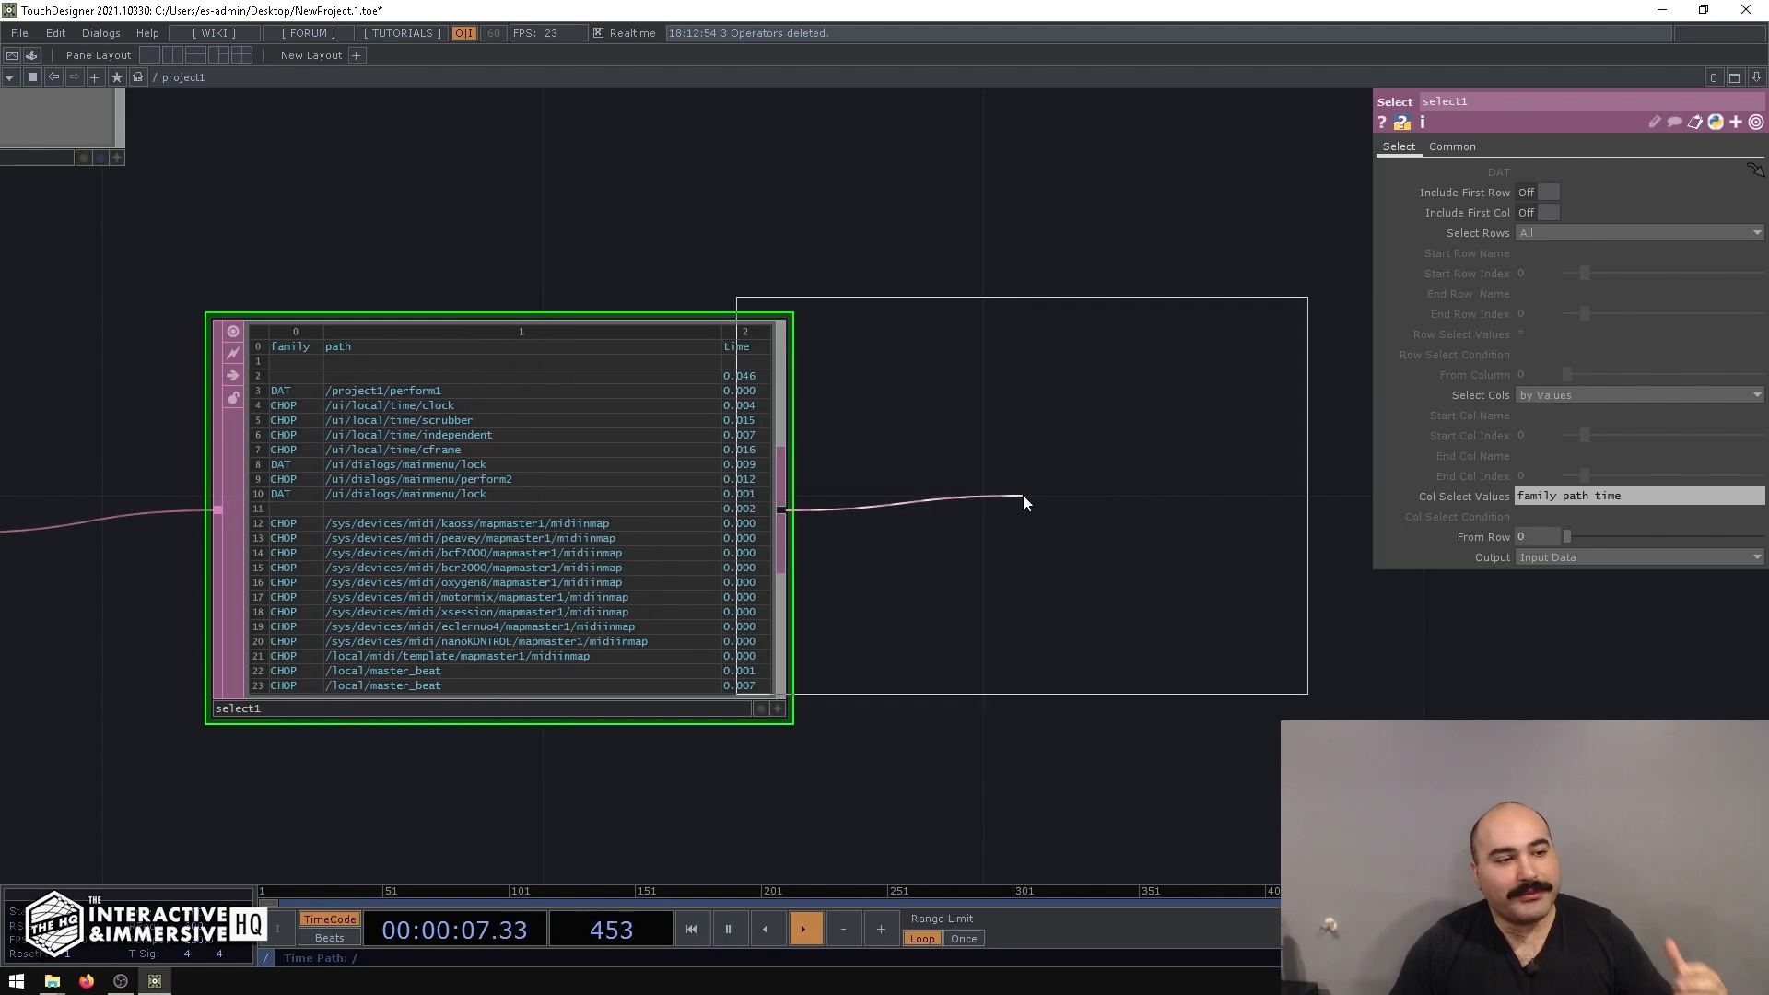
left_click(1149, 505)
scroll(1165, 302, "up", 4)
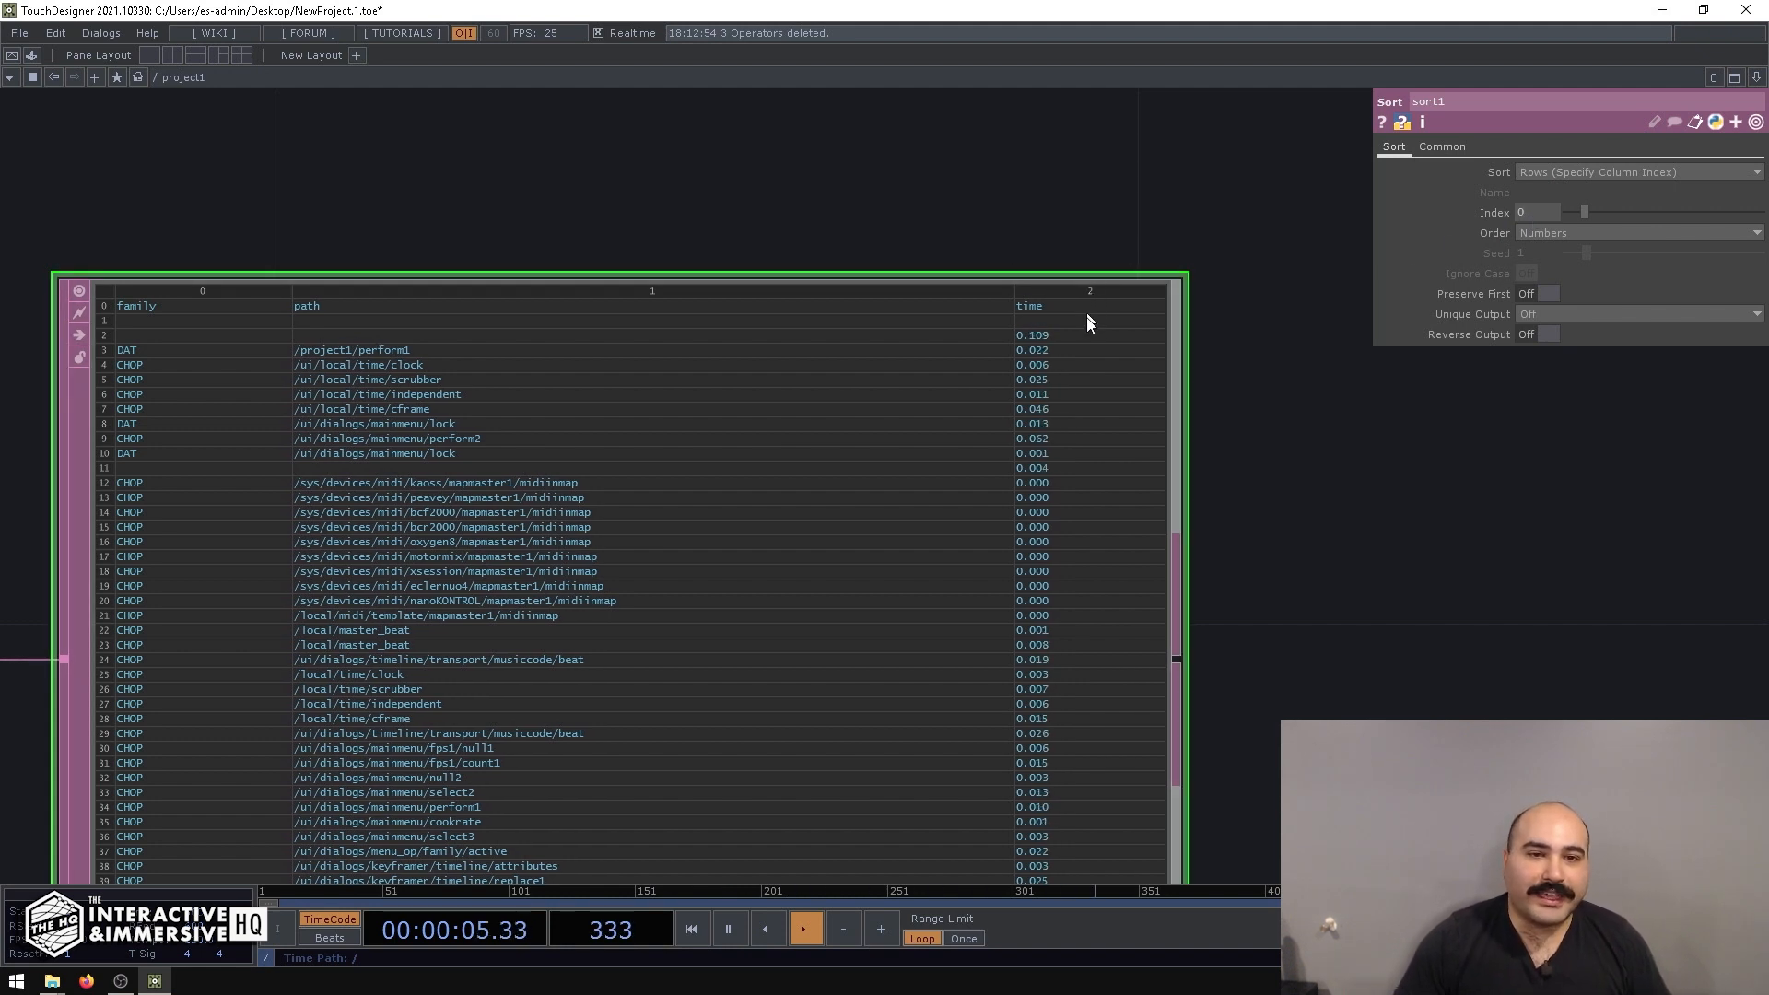
Set sort1's column Index to 2 so the rows are ordered by time, and check the table's last rows.
left_click_drag(1586, 208, 1620, 208)
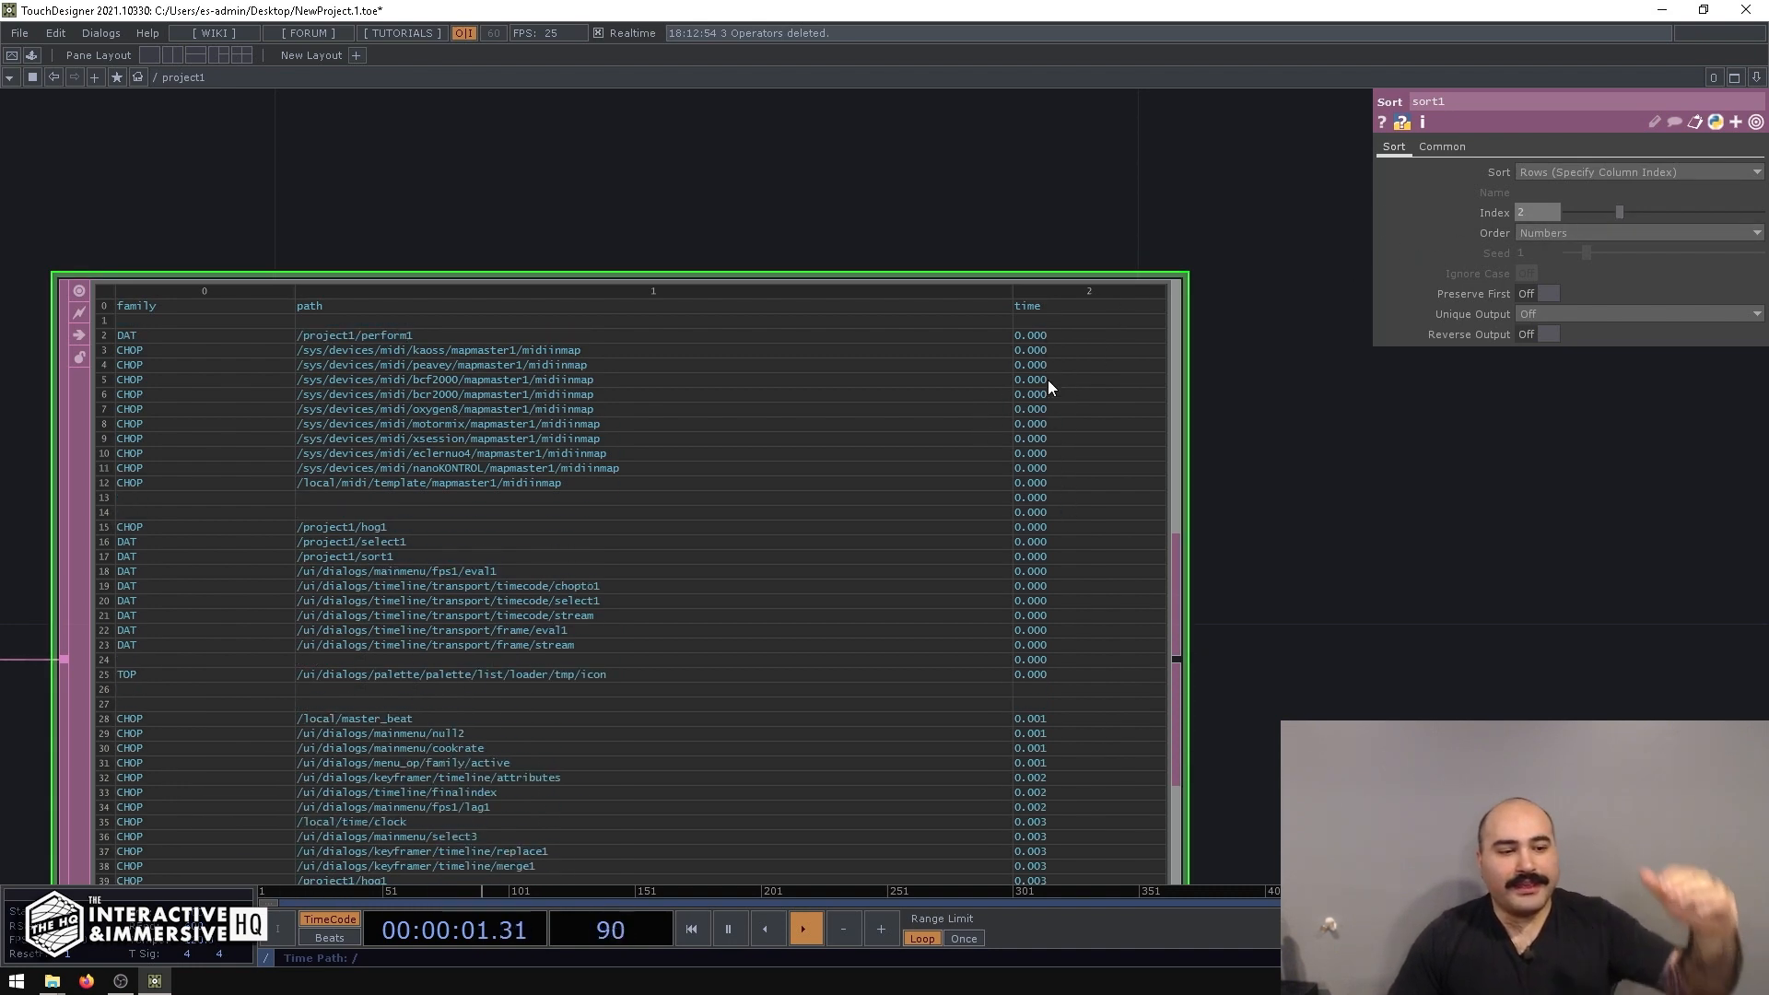
left_click_drag(1225, 700, 1242, 224)
left_click(1192, 572)
scroll(1133, 517, "down", 10)
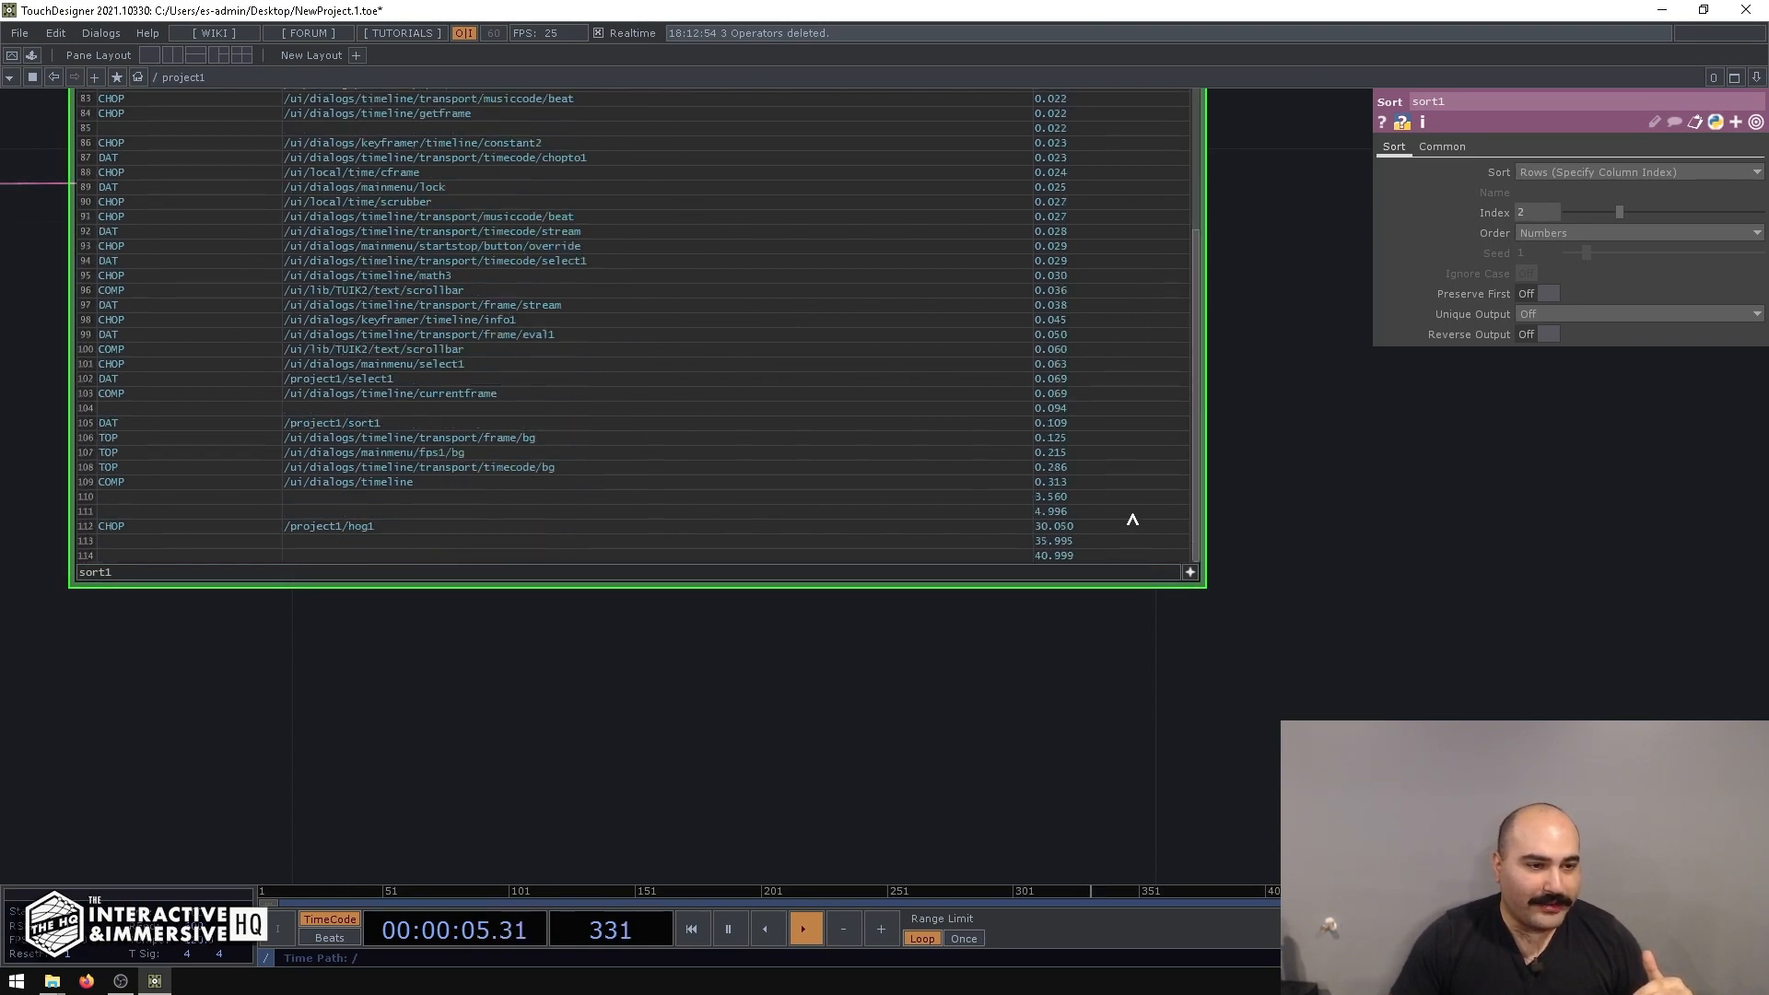
Turn on Reverse Output and Preserve First for sort1 so the slowest entries follow the header row.
left_click(1189, 572)
left_click_drag(1242, 187, 1225, 475)
scroll(1225, 470, "down", 3)
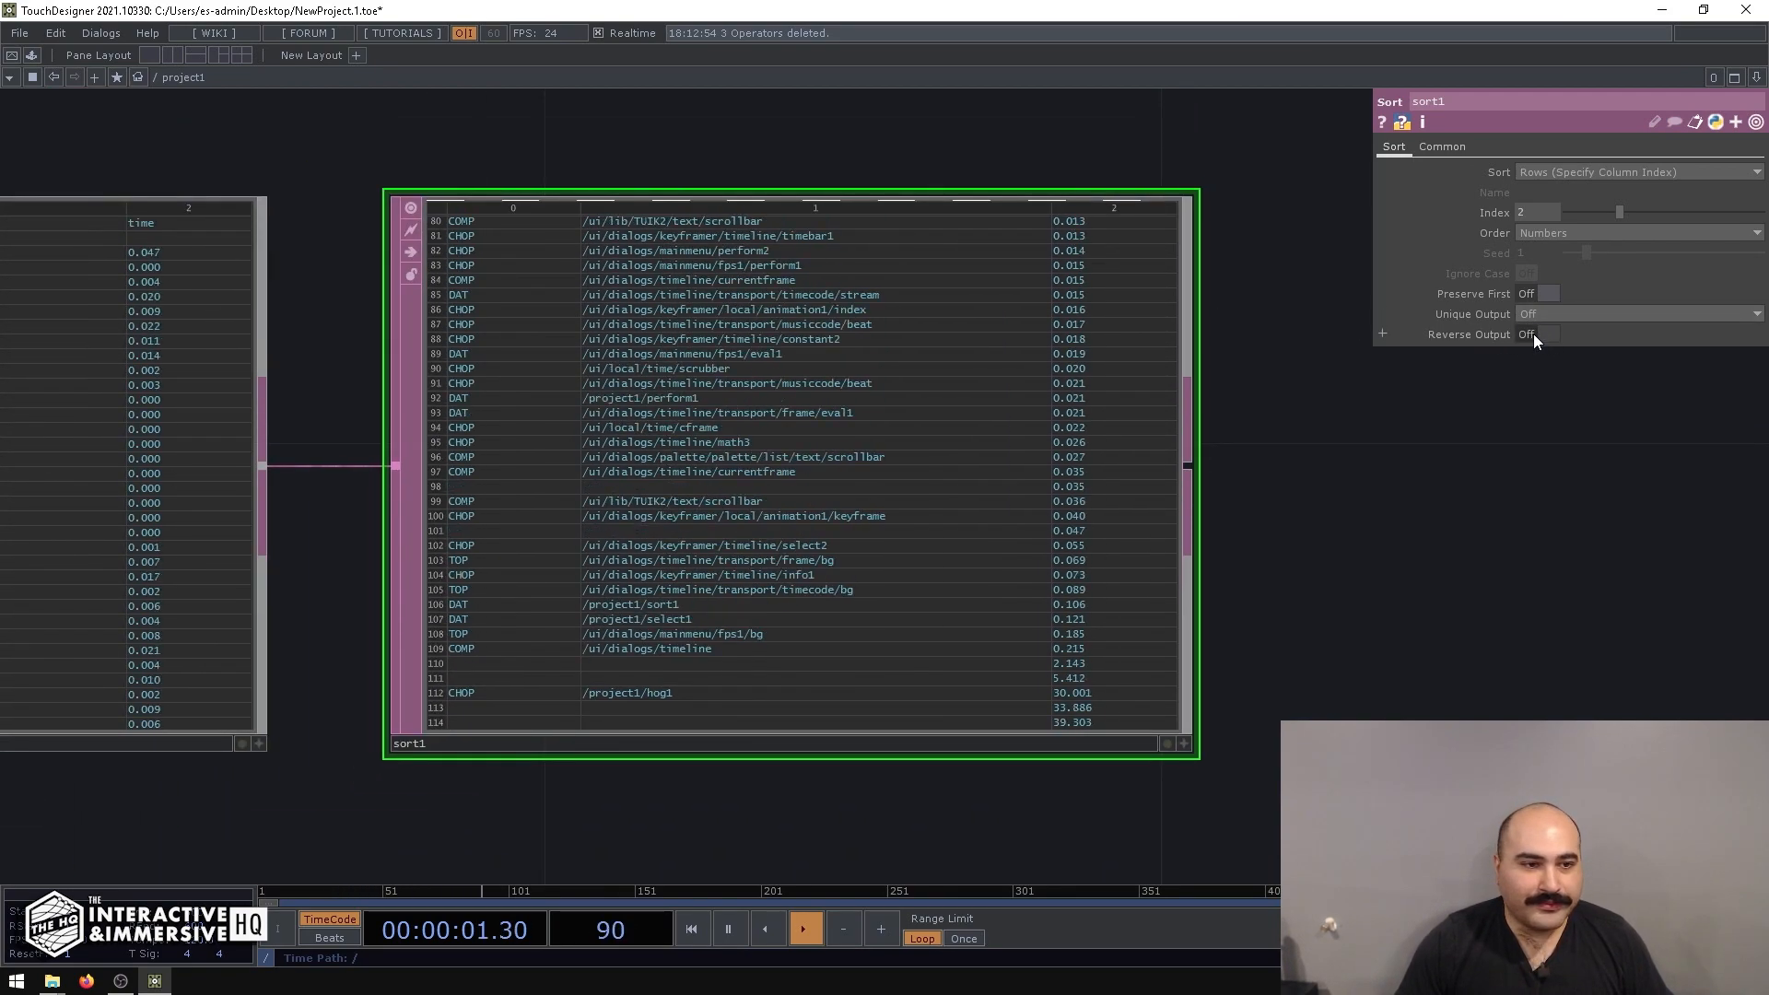
left_click(1535, 333)
left_click_drag(1147, 347, 1181, 451)
key("a")
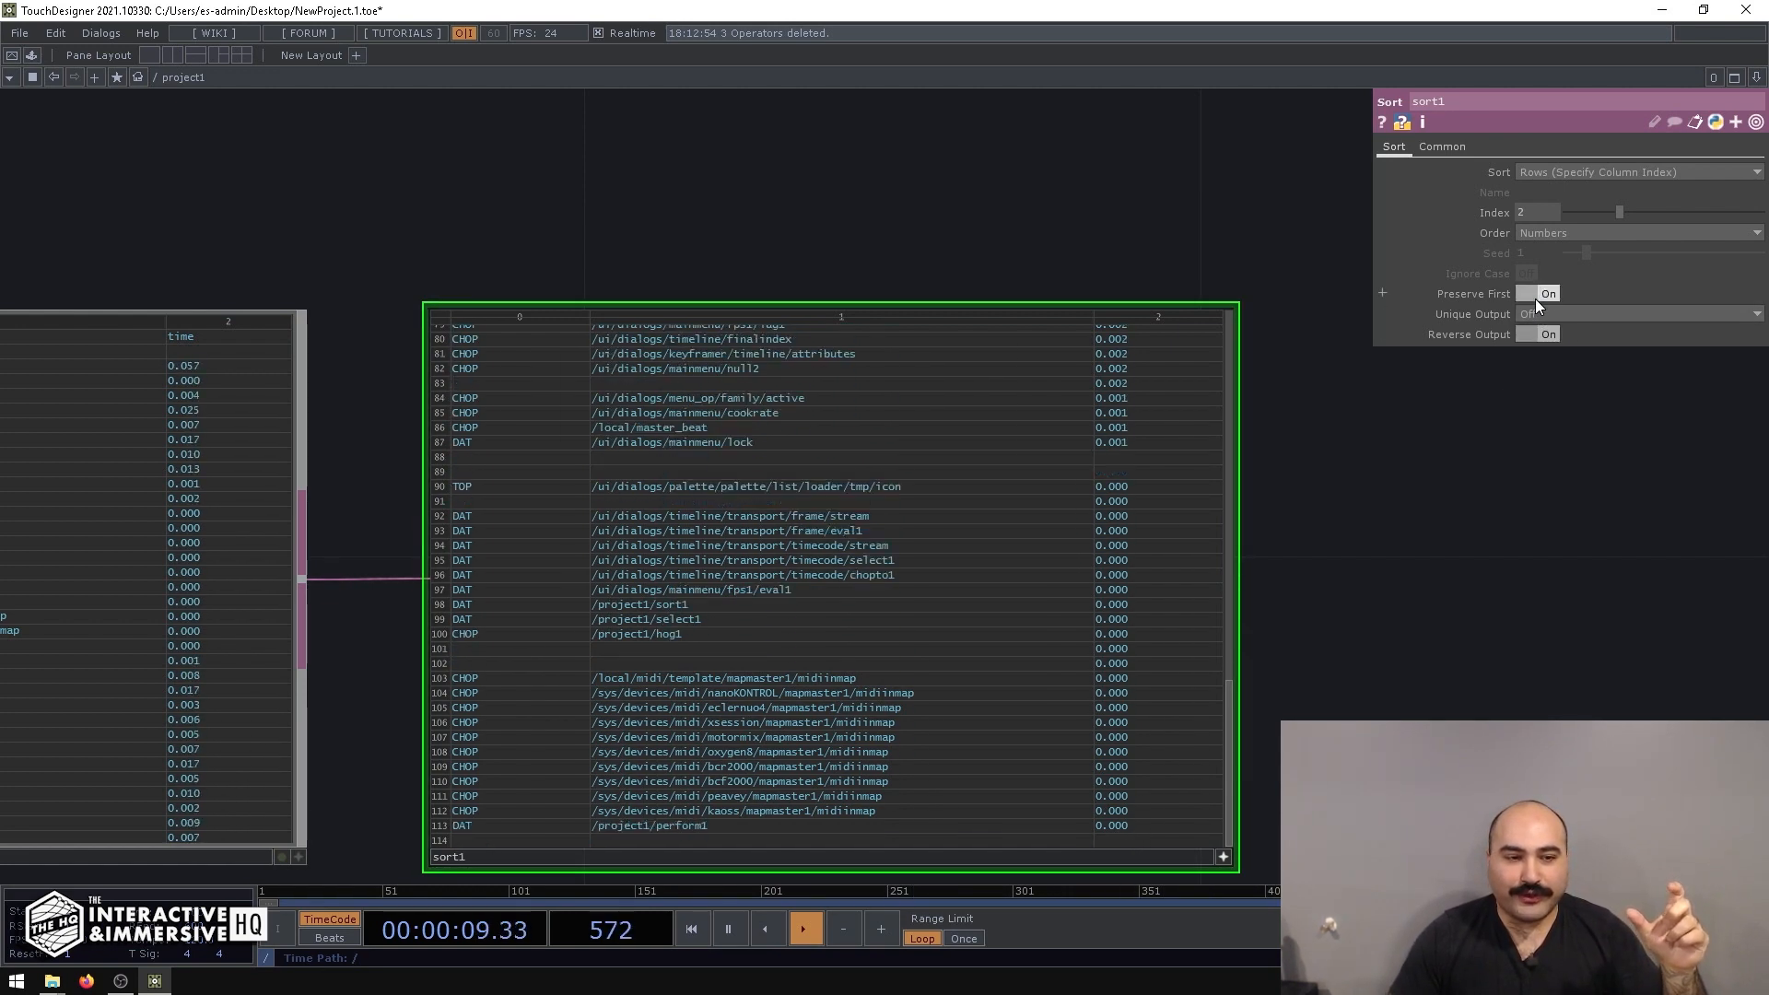
scroll(1146, 506, "up", 20)
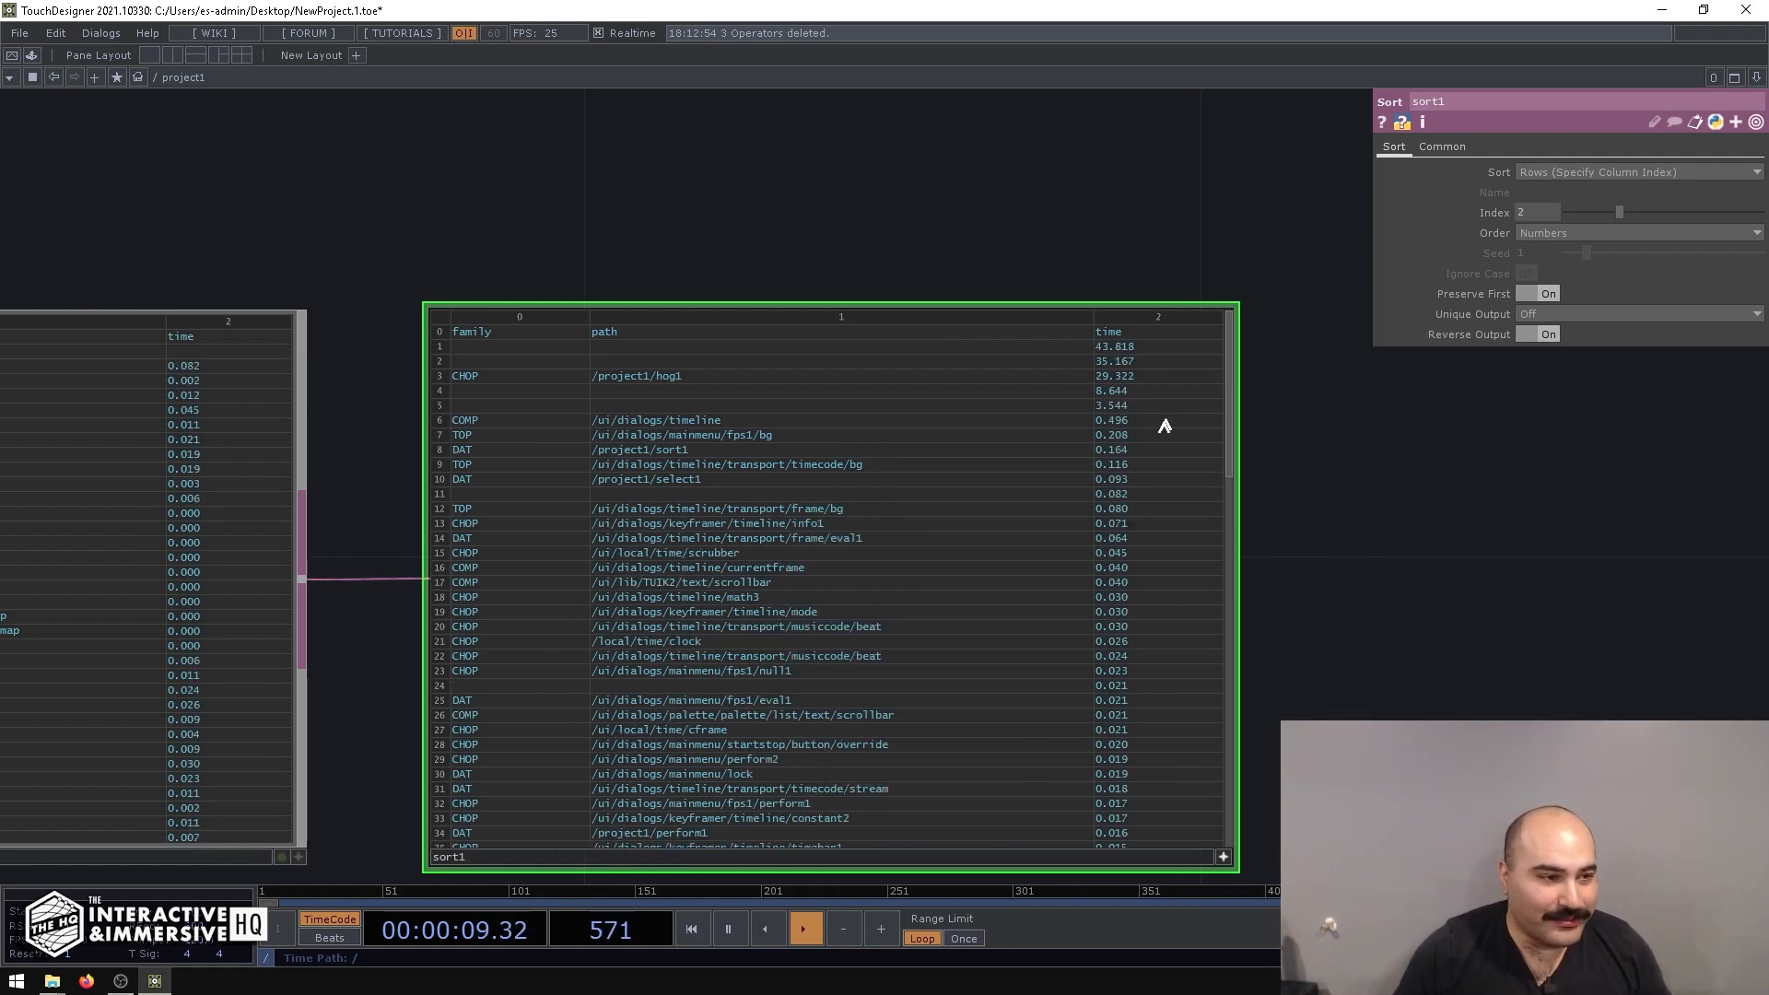
Examine the slowest entries in sort1's table, pausing and resuming timeline playback to see how interface operations affect the list.
left_click_drag(837, 237, 1044, 284)
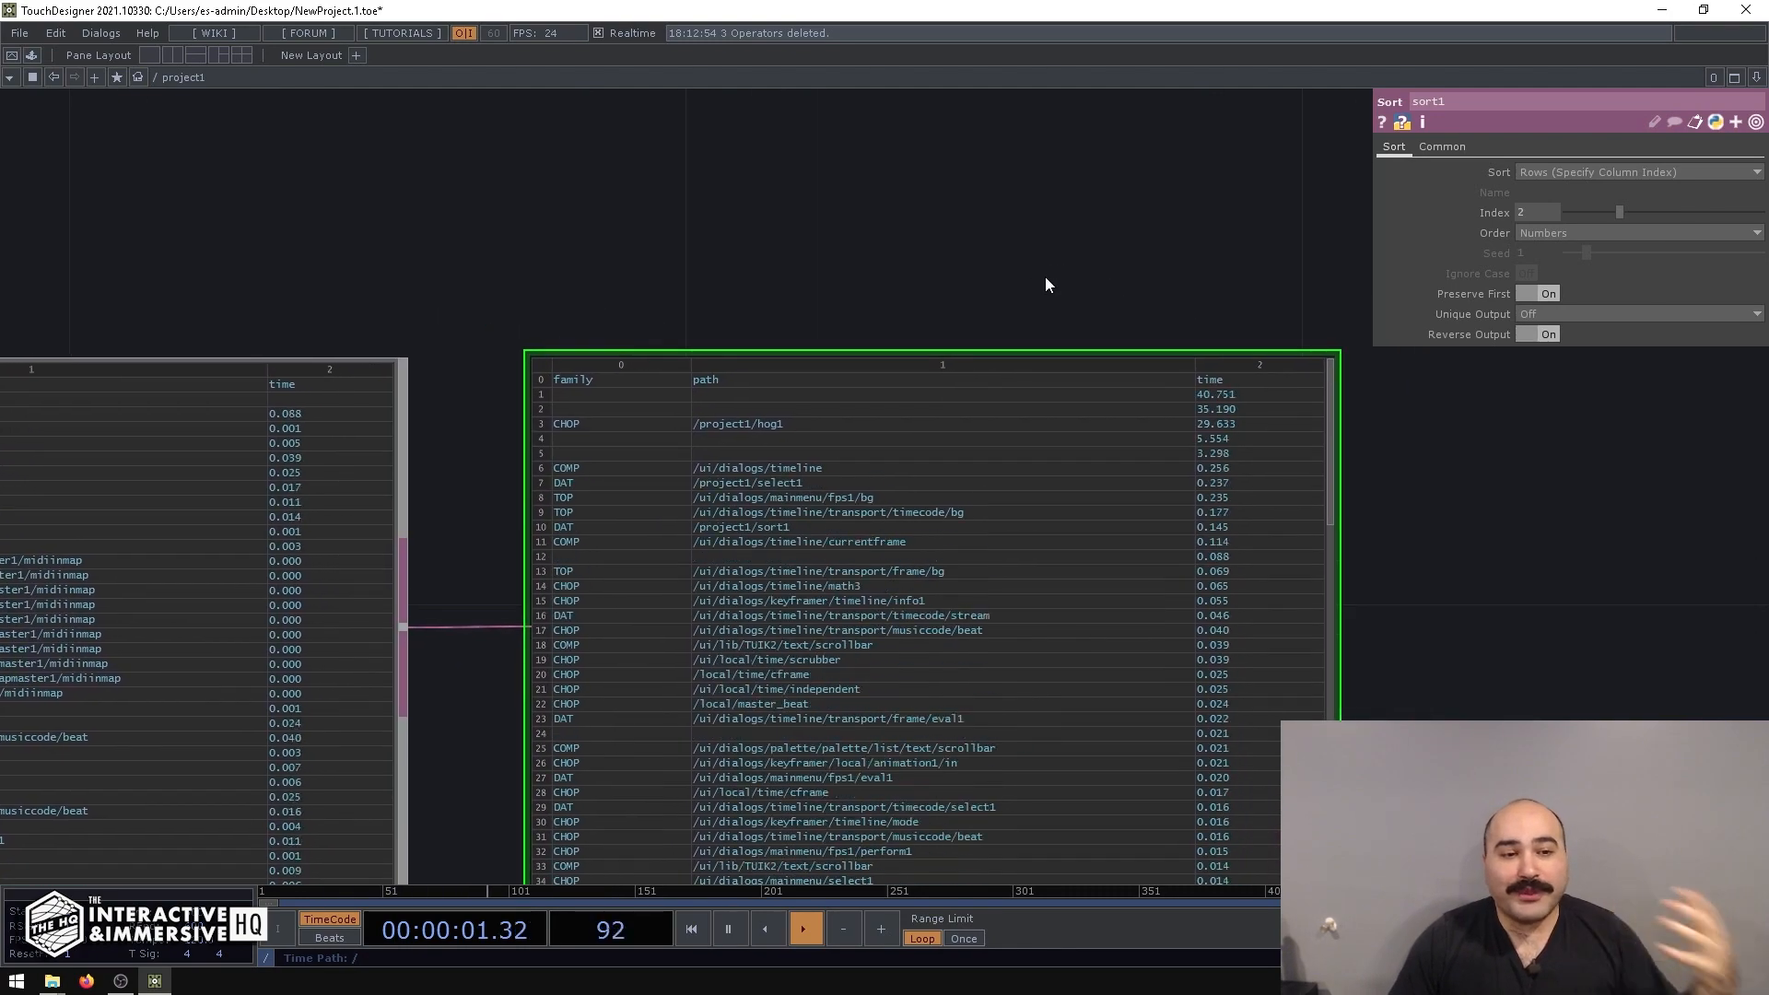
left_click_drag(866, 261, 1110, 237)
left_click_drag(265, 246, 737, 262)
left_click_drag(1214, 277, 823, 291)
left_click_drag(1120, 279, 882, 230)
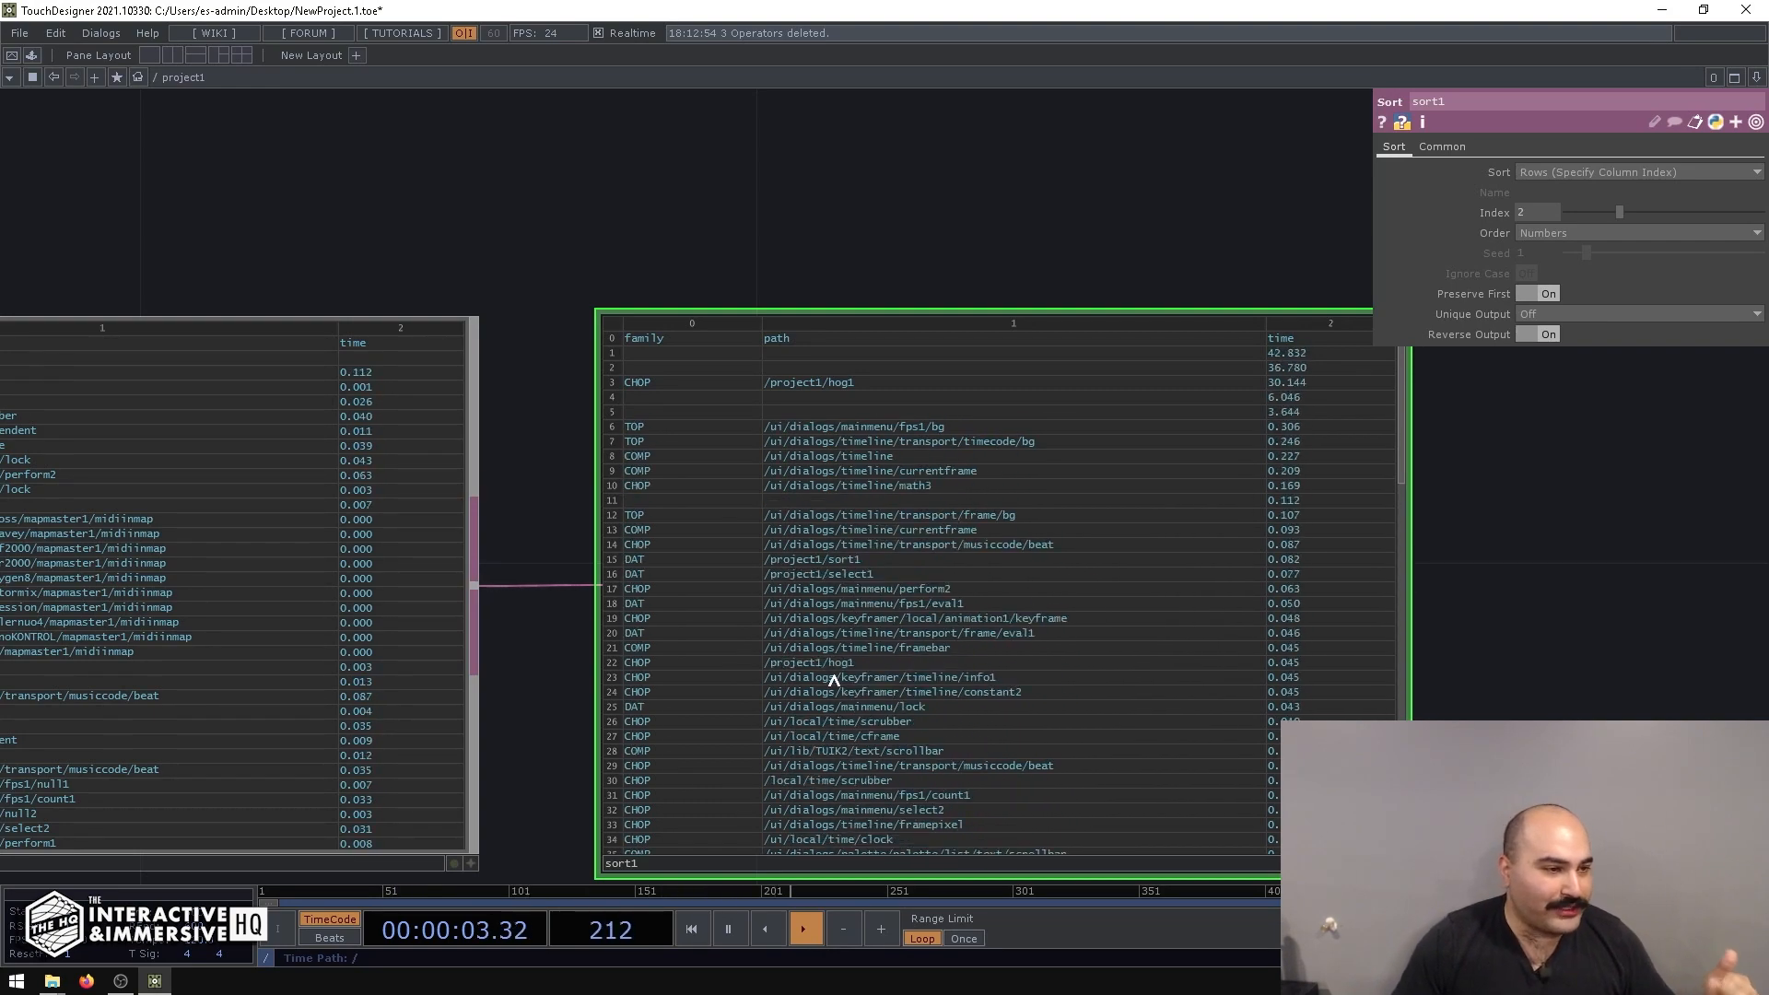
left_click(732, 923)
left_click(800, 928)
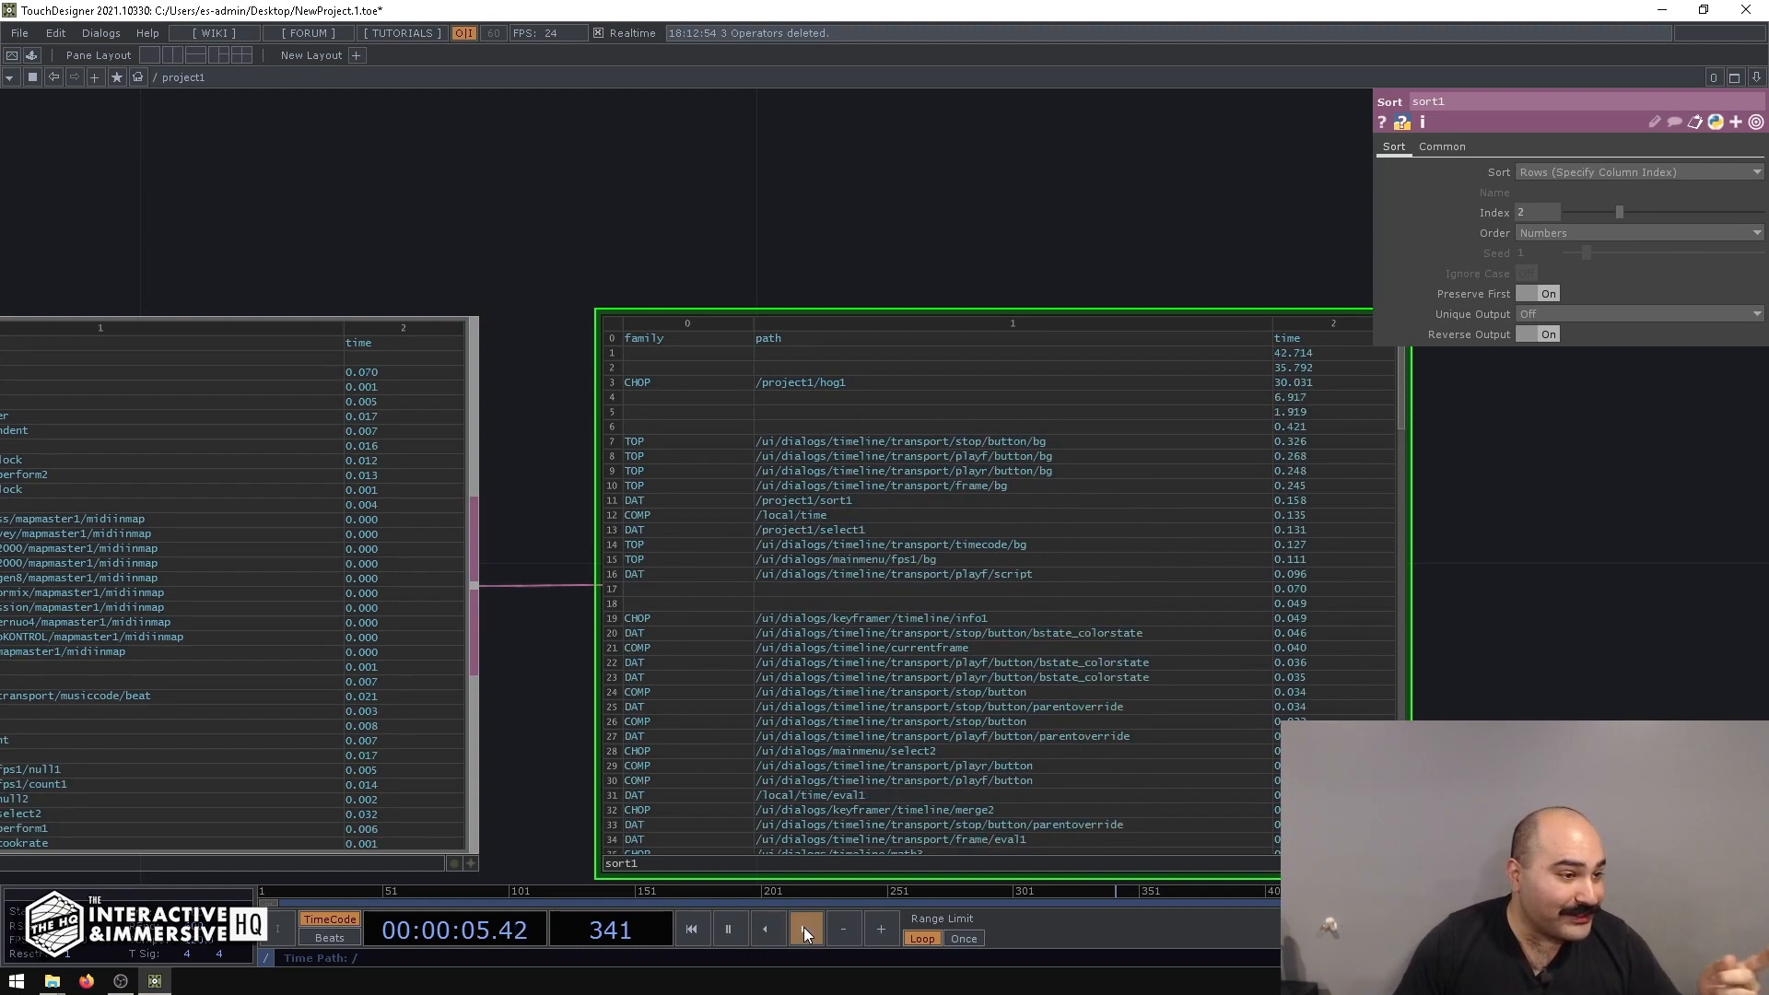
Delete the hog1 CHOP above perform1 to remove the artificial slowdown.
scroll(507, 175, "down", 3)
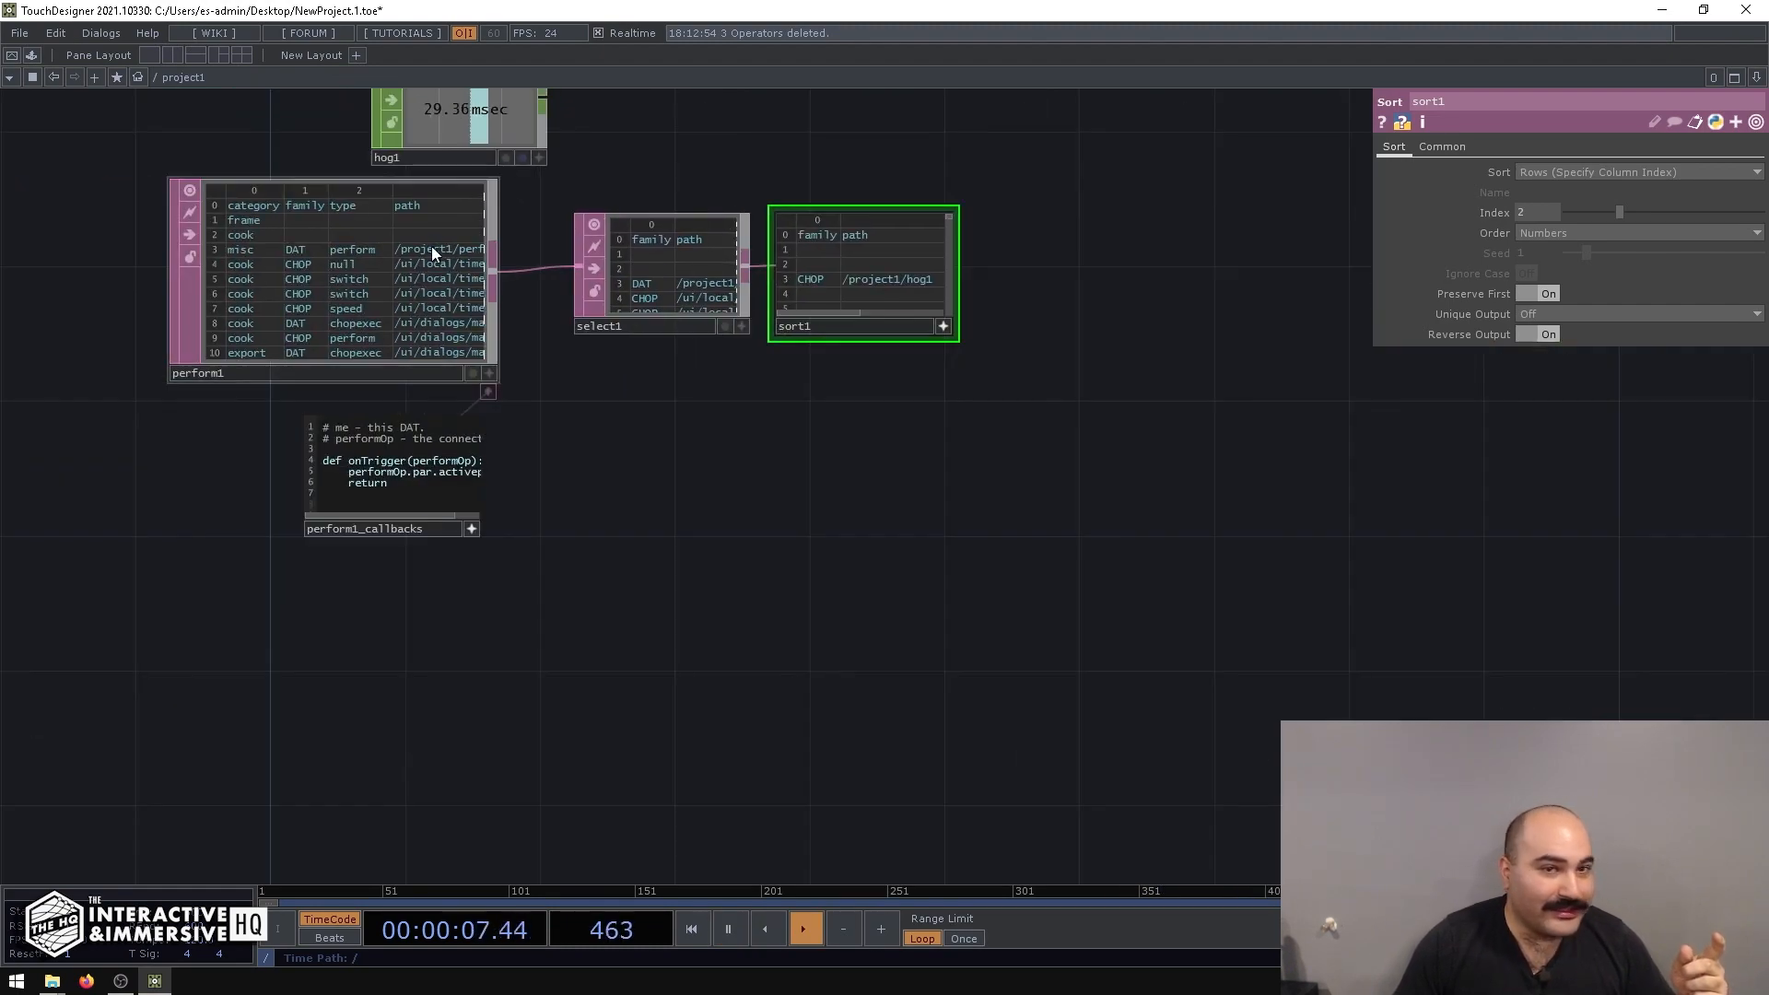
left_click(431, 246)
left_click(444, 135)
key("Delete")
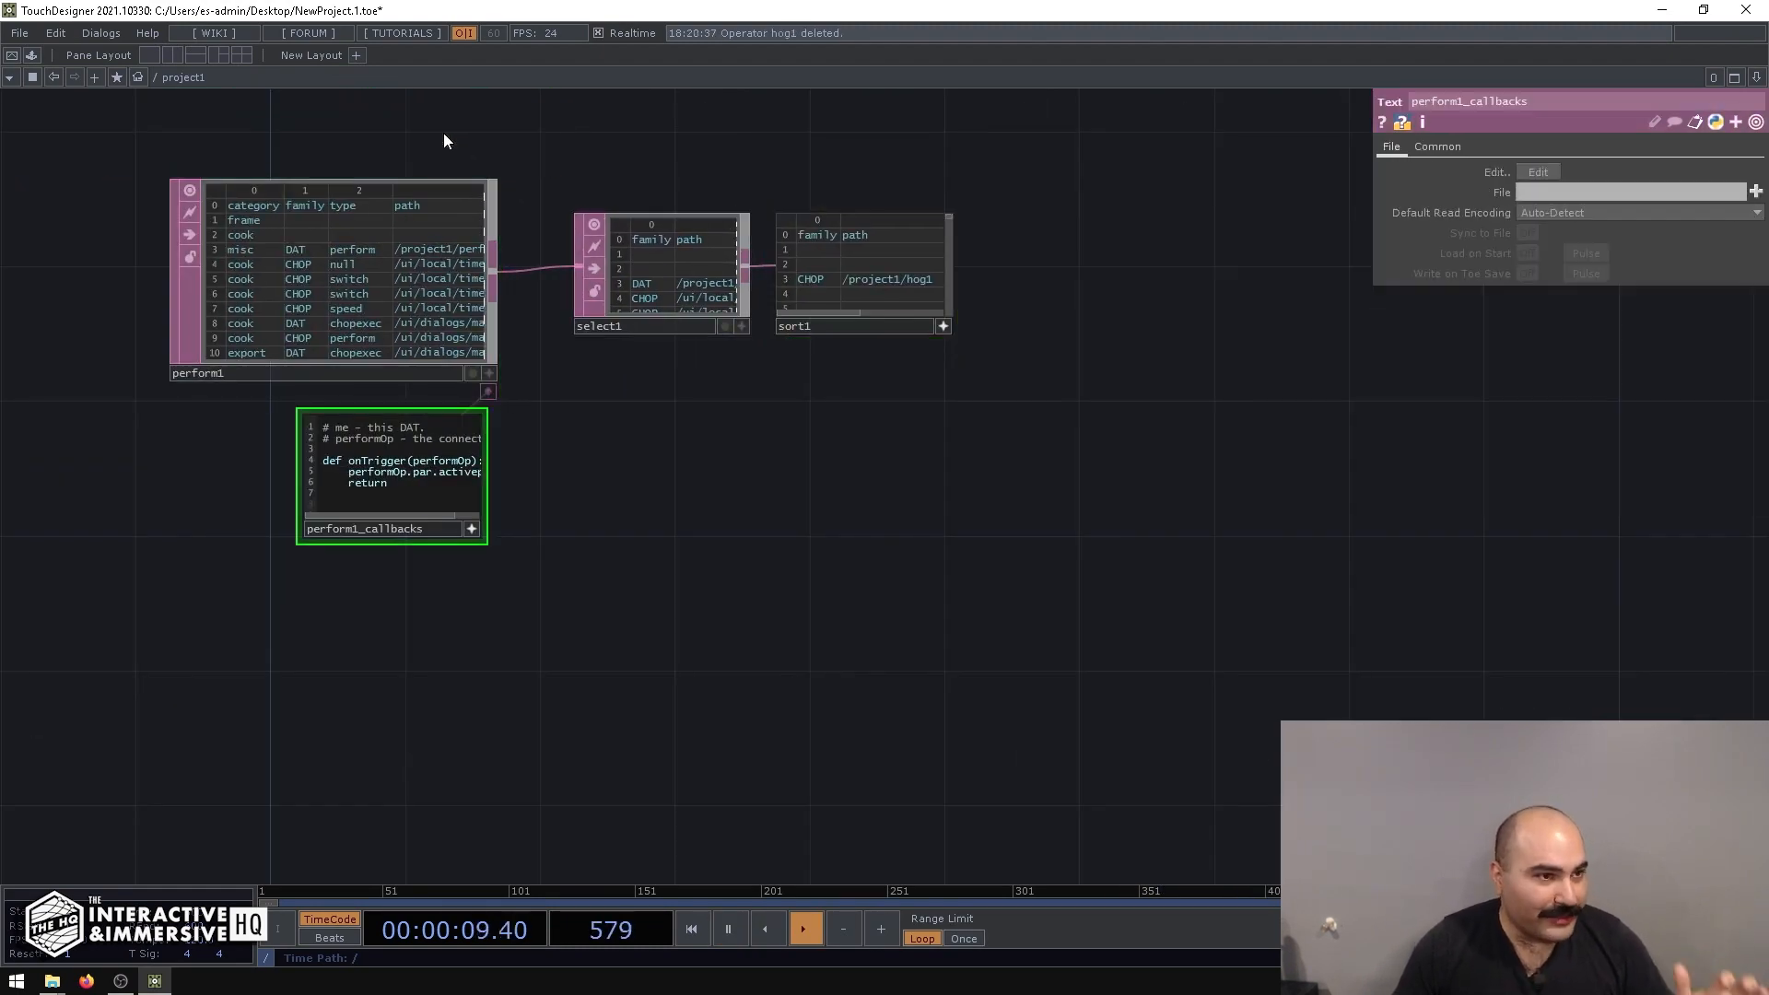
Examine sort1's table without hog1, reading the family, path and time columns from the slowest operators down to the fastest.
scroll(867, 190, "up", 5)
left_click_drag(451, 255, 849, 202)
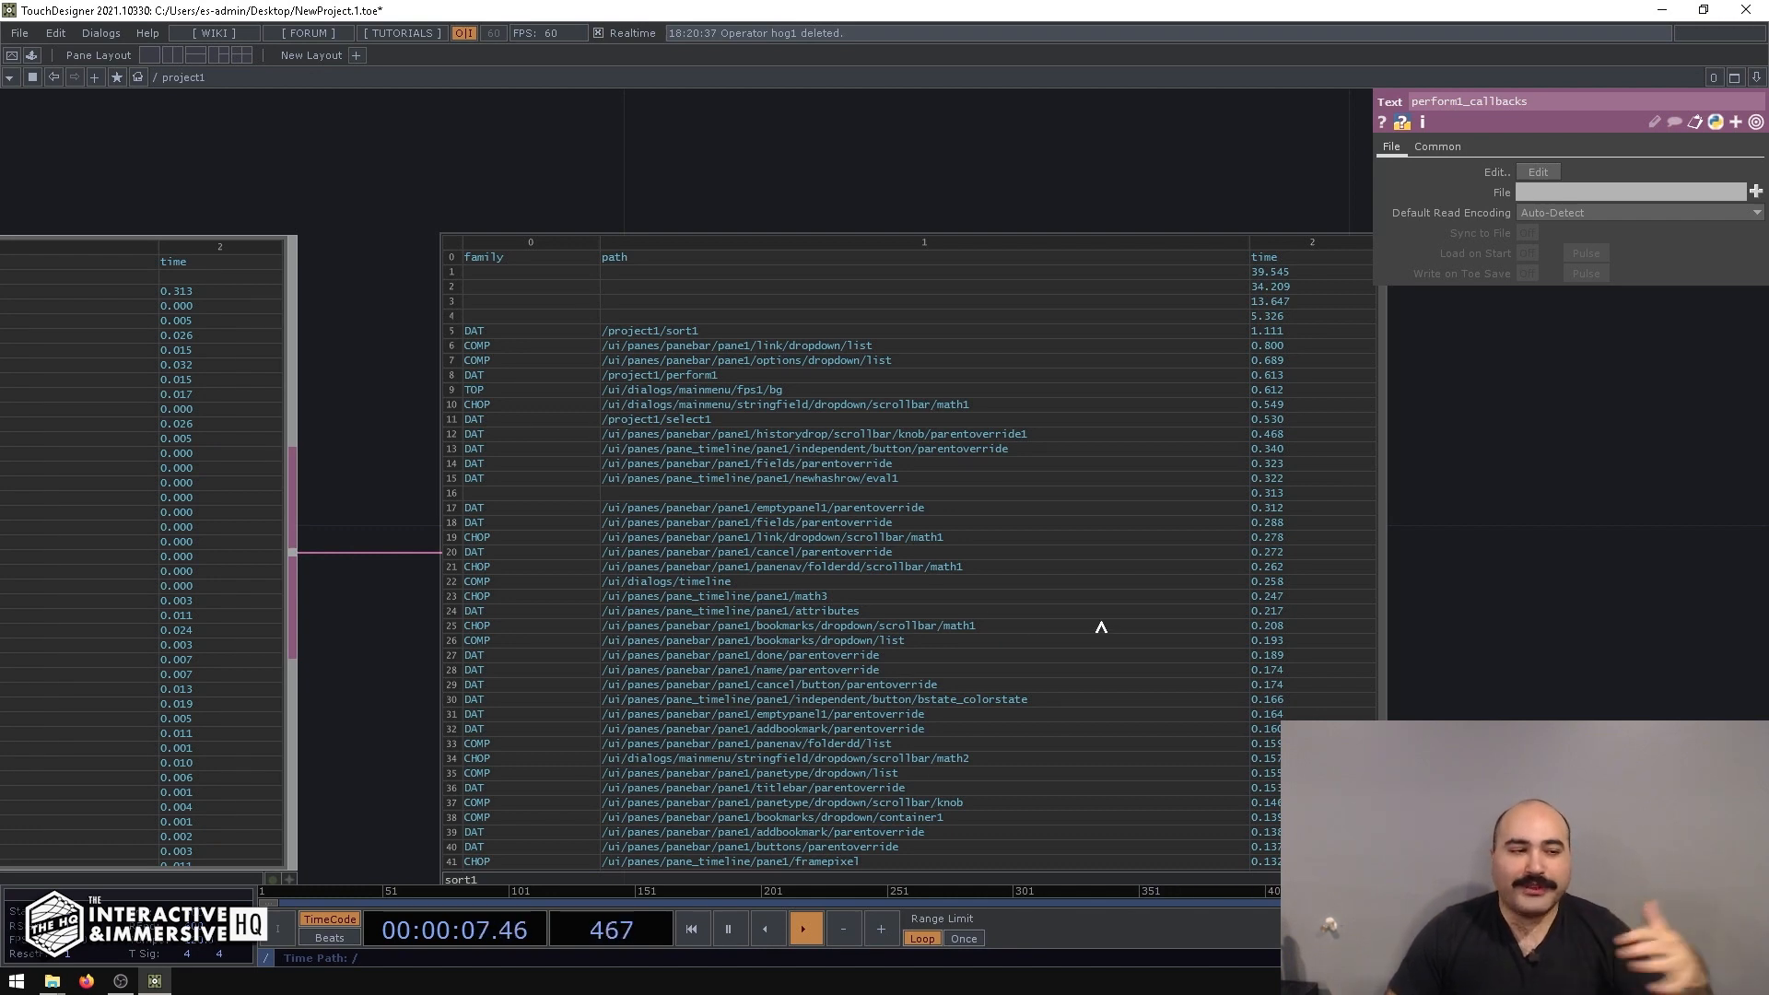
left_click_drag(1492, 679, 1401, 470)
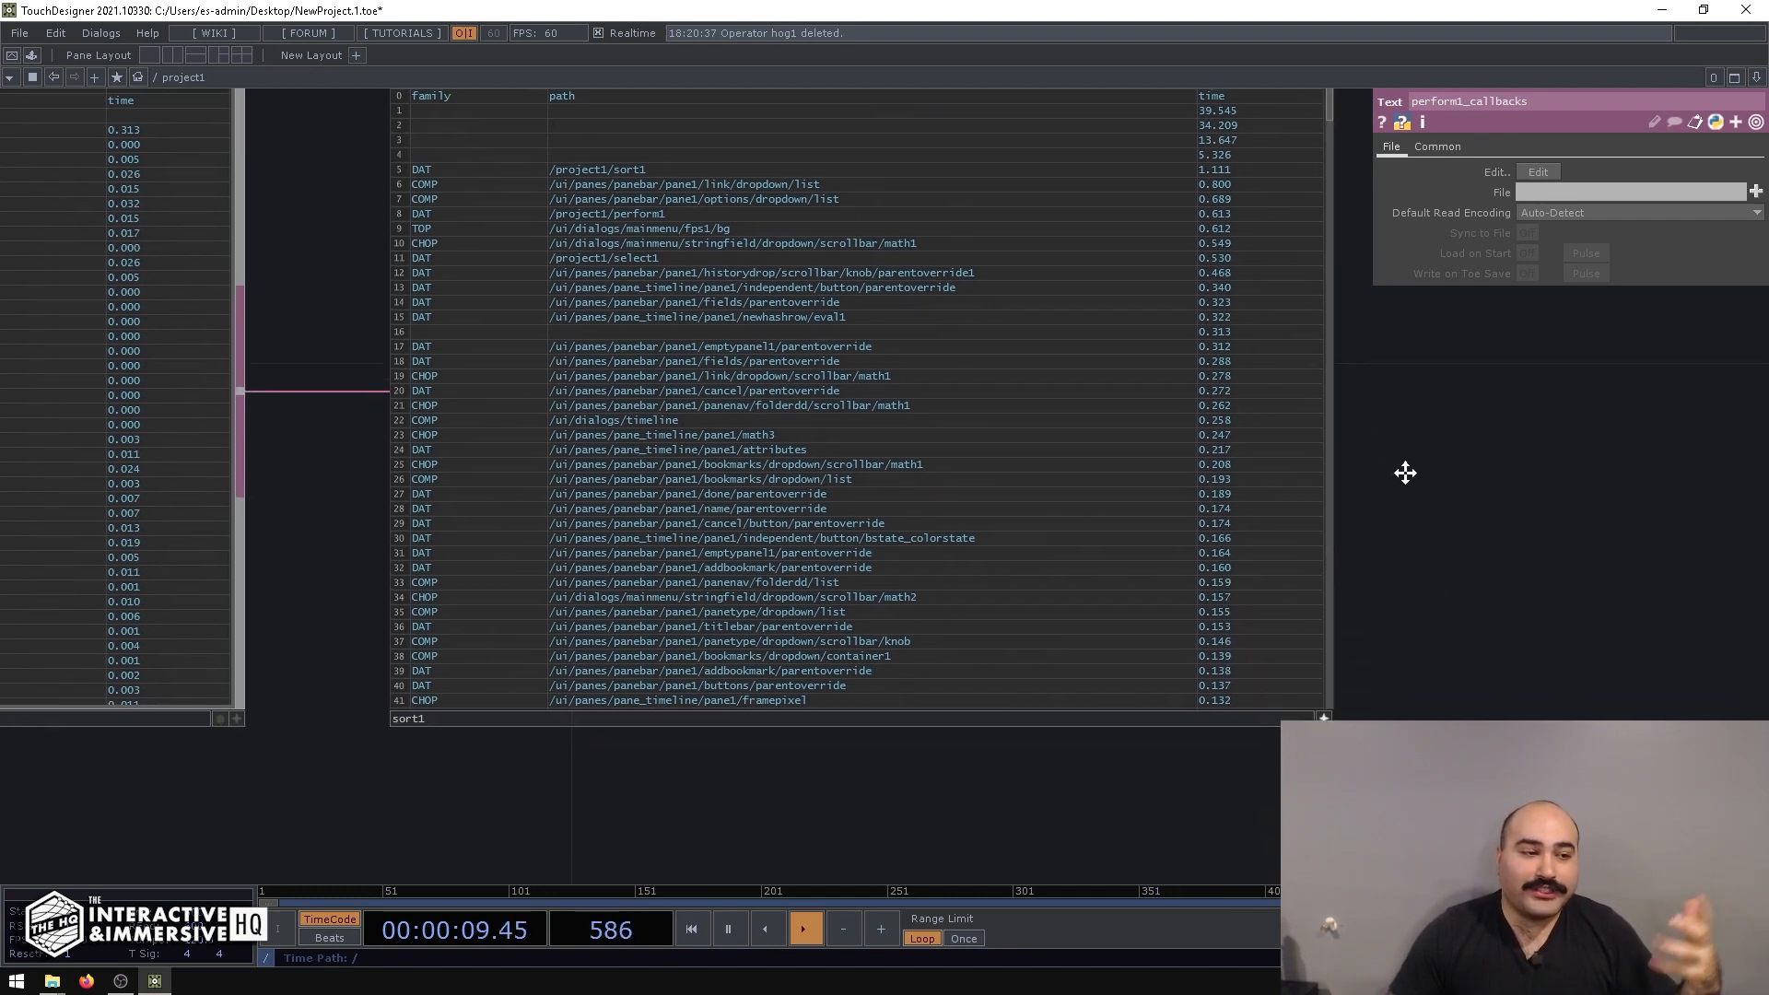
scroll(936, 446, "down", 3)
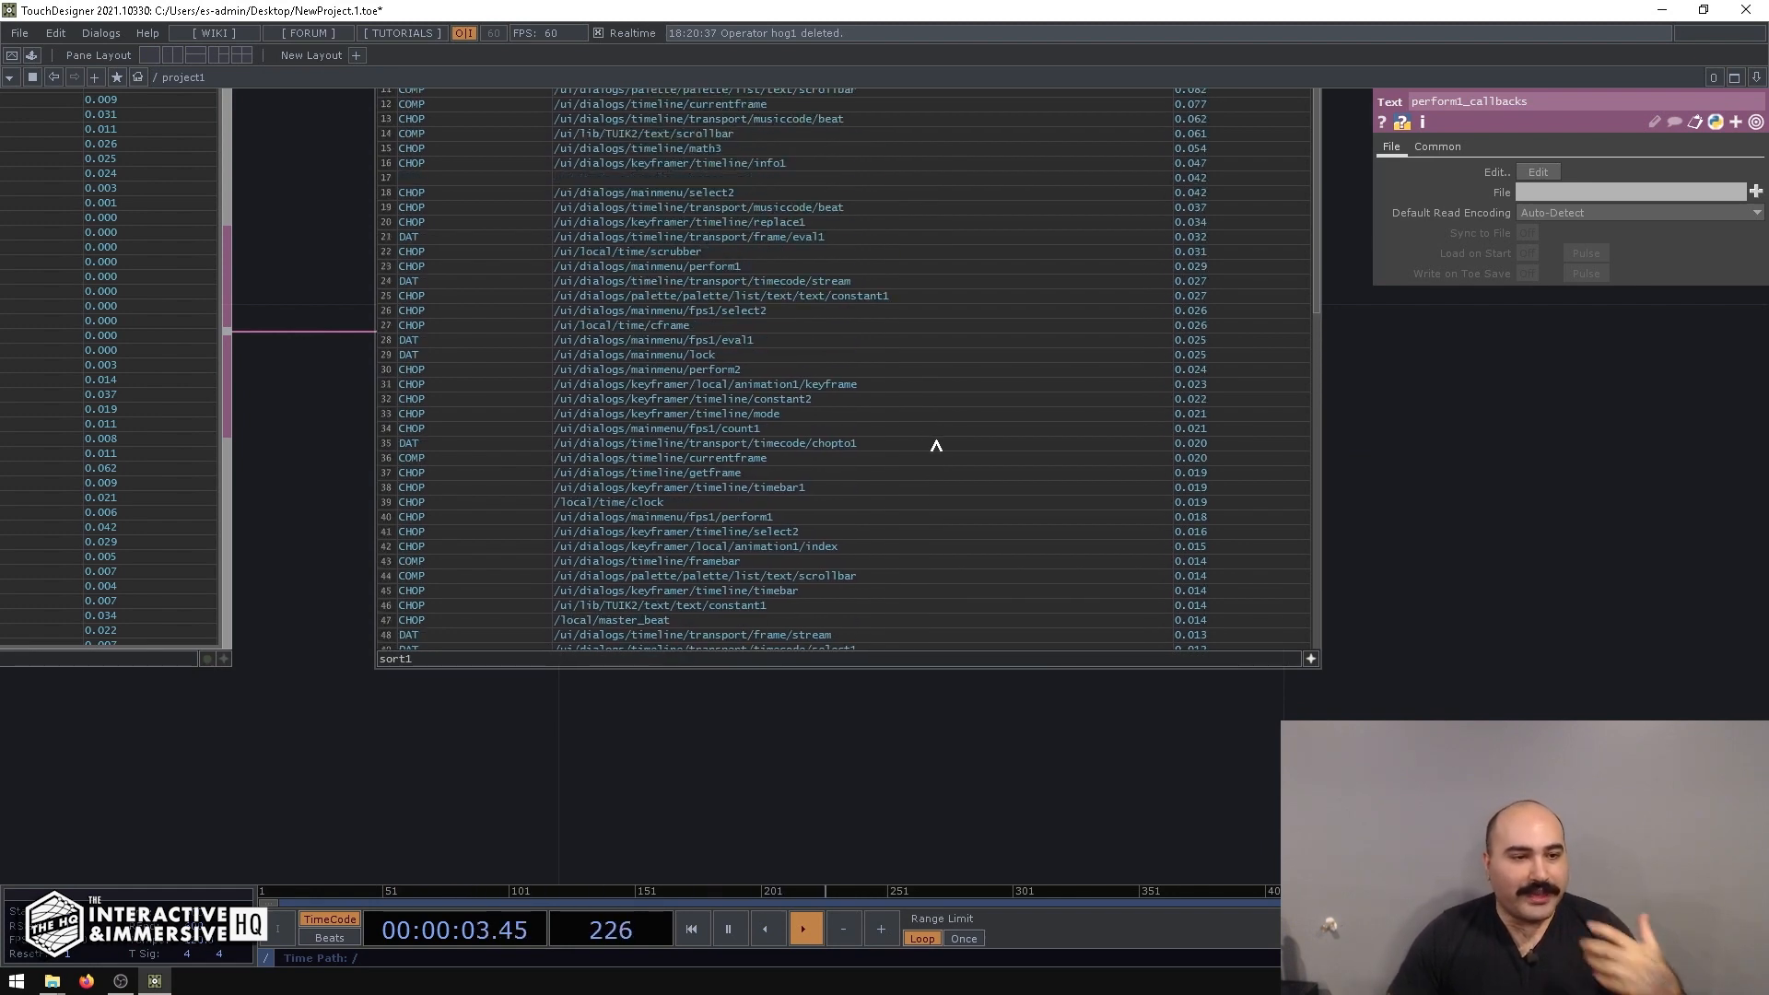
scroll(936, 446, "up", 5)
left_click_drag(1359, 242, 1434, 458)
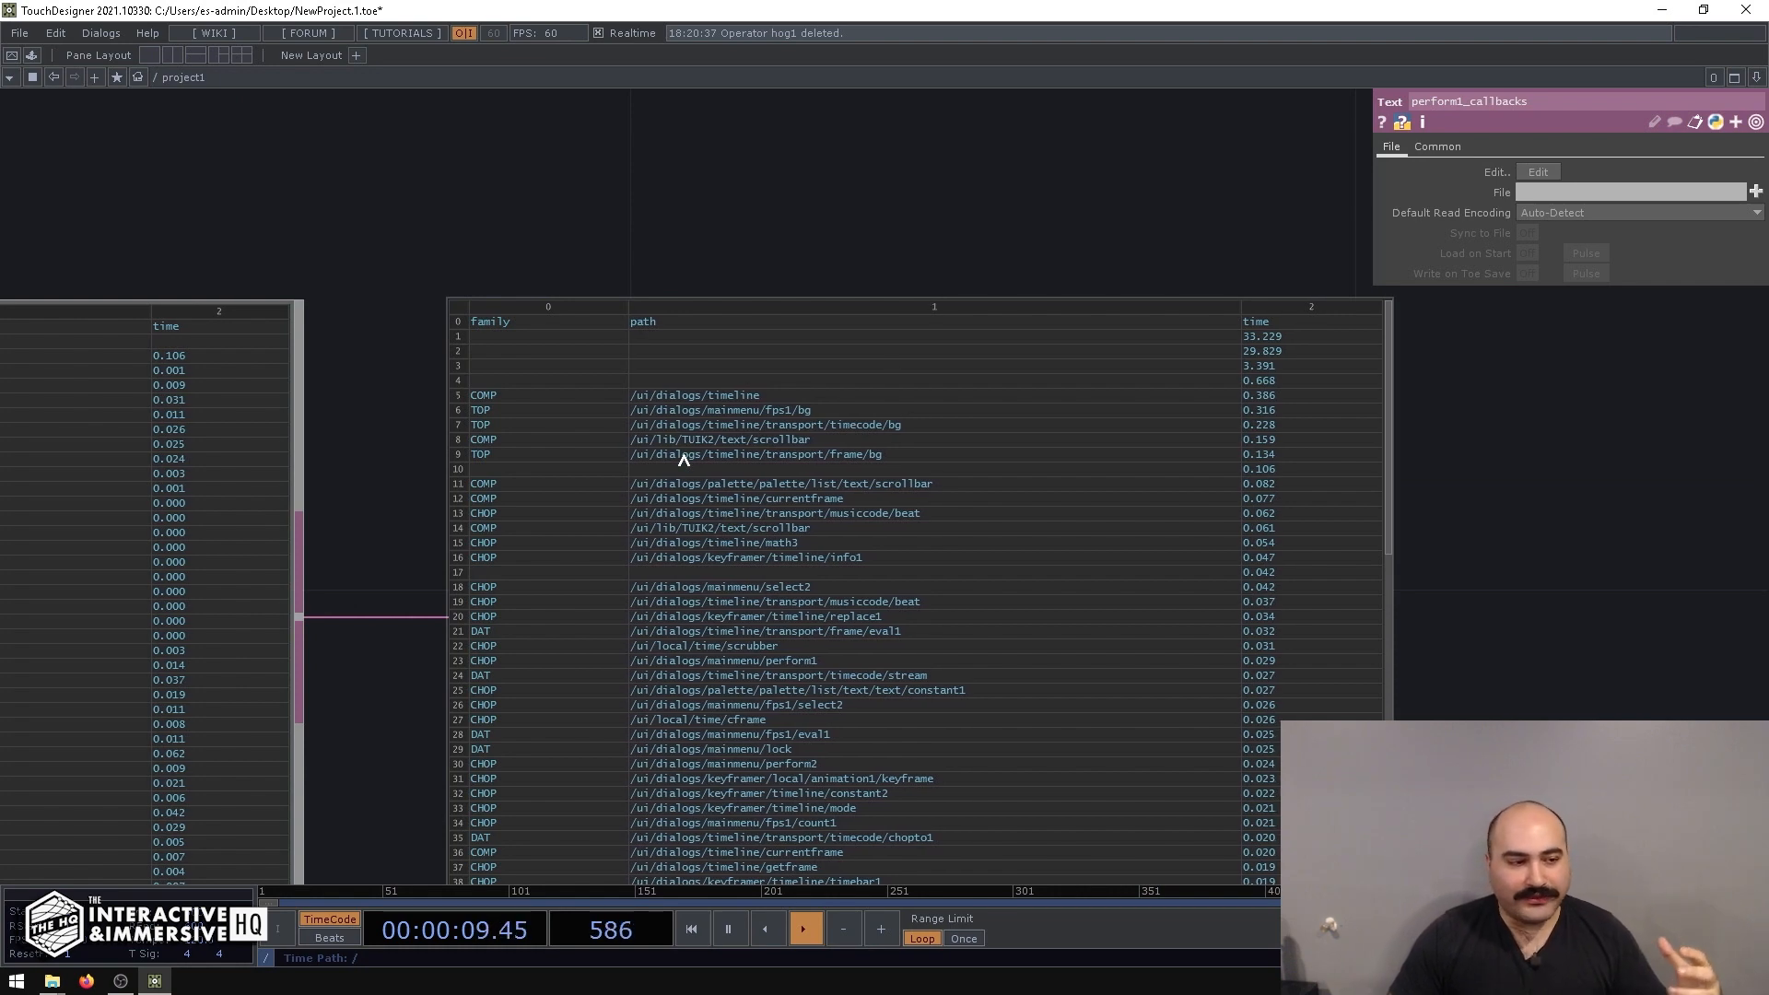
scroll(683, 458, "down", 20)
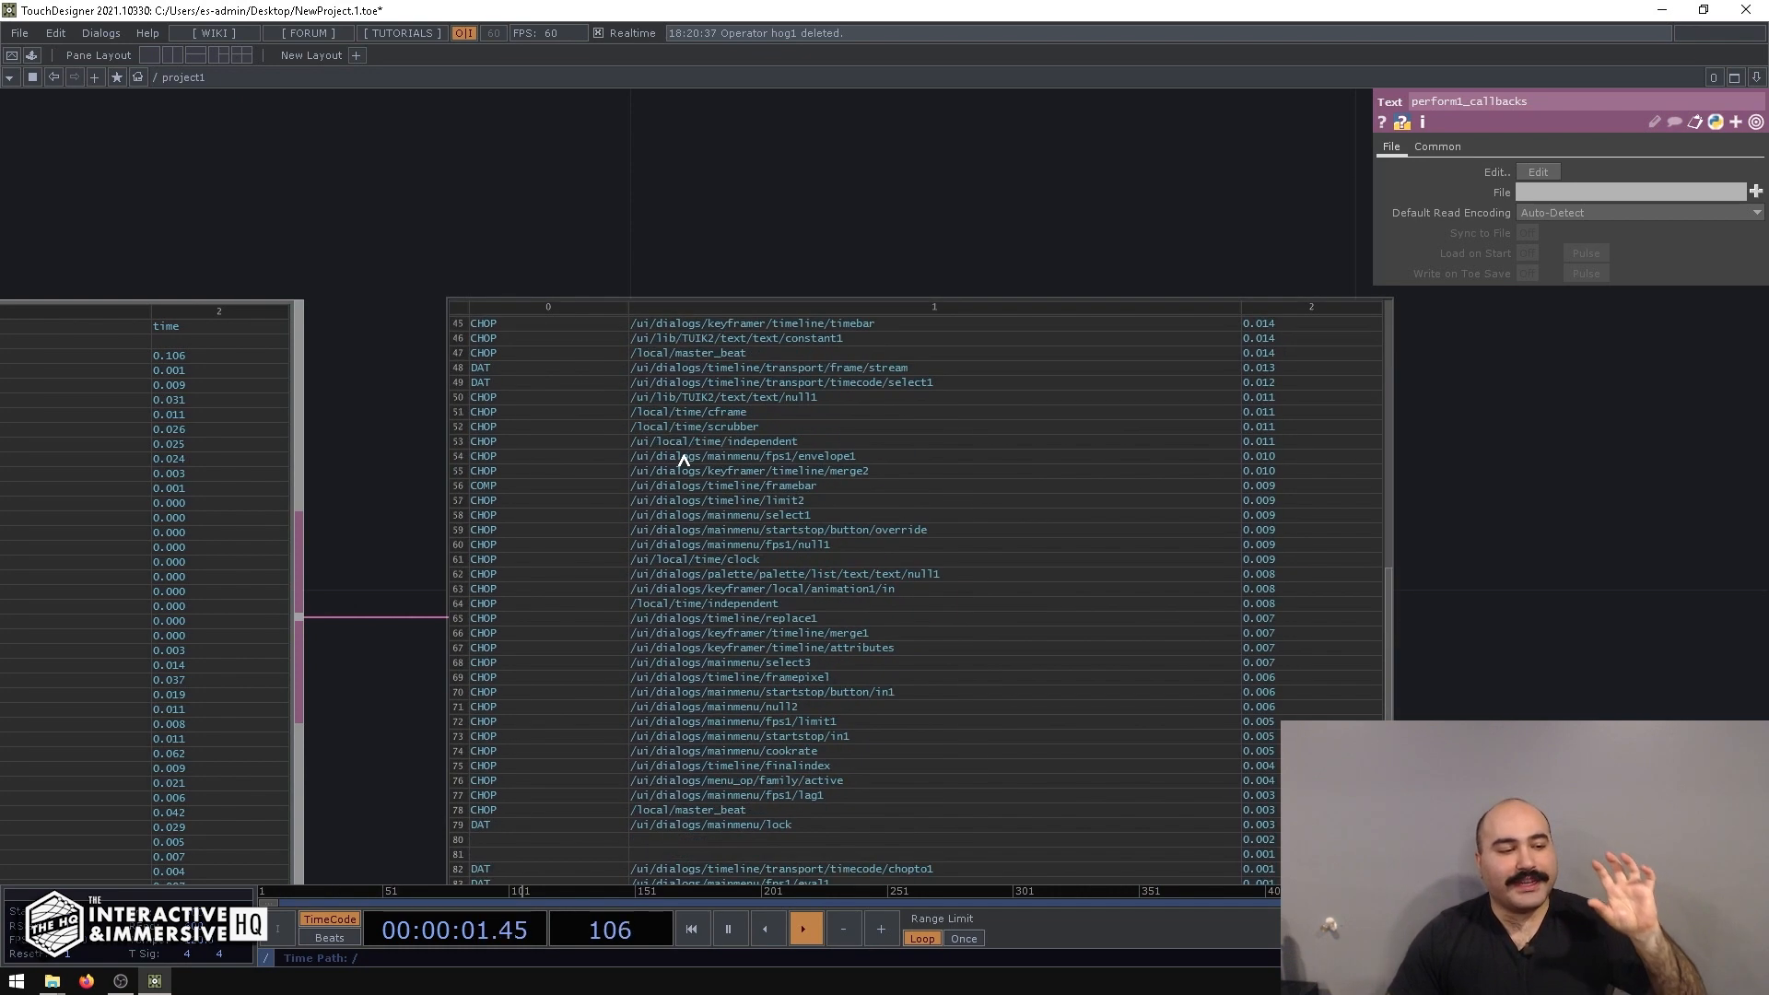
scroll(684, 458, "down", 1)
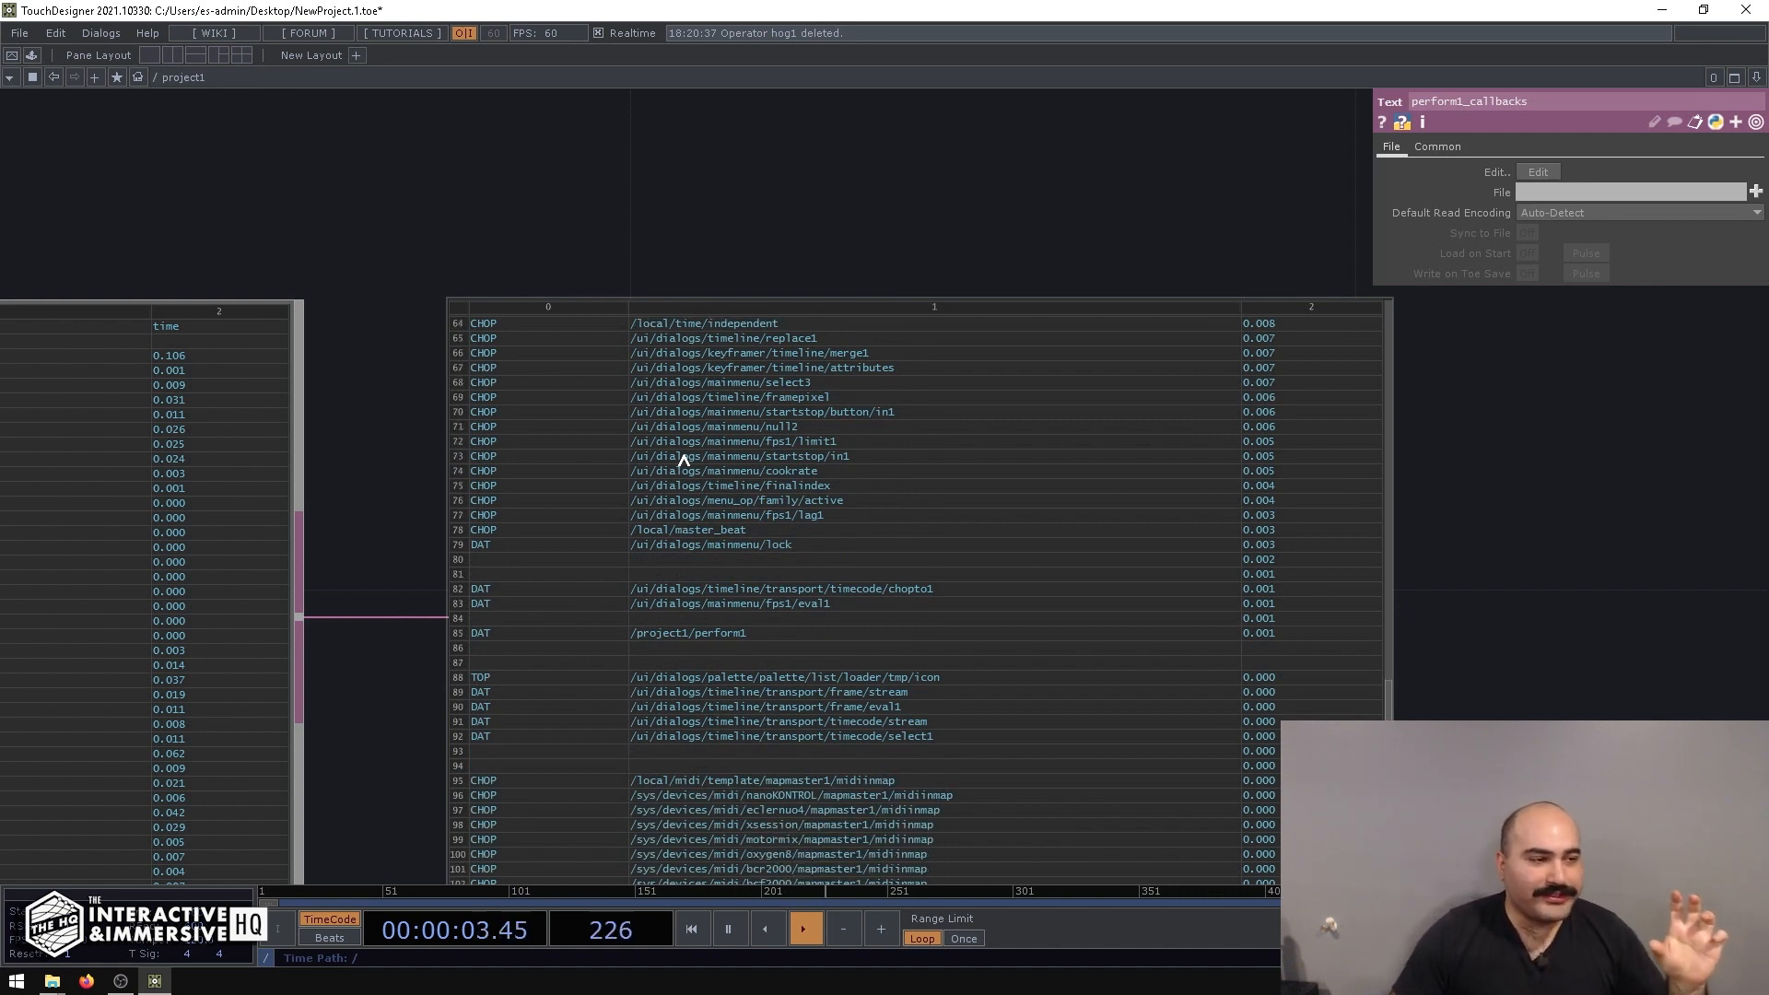